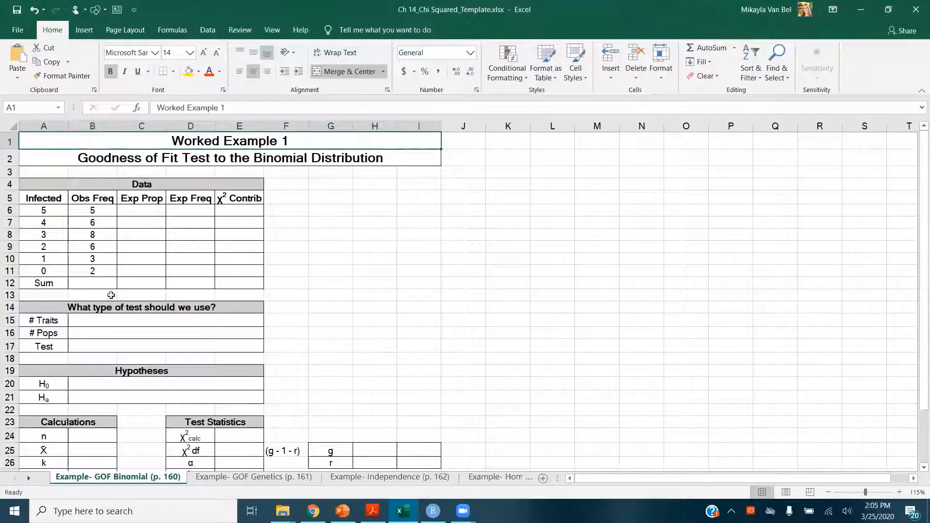
Step: Enter "1 (insects infected with mites)" as the number of traits in the test type table
{"action": "left_click", "coordinate": [119, 323]}
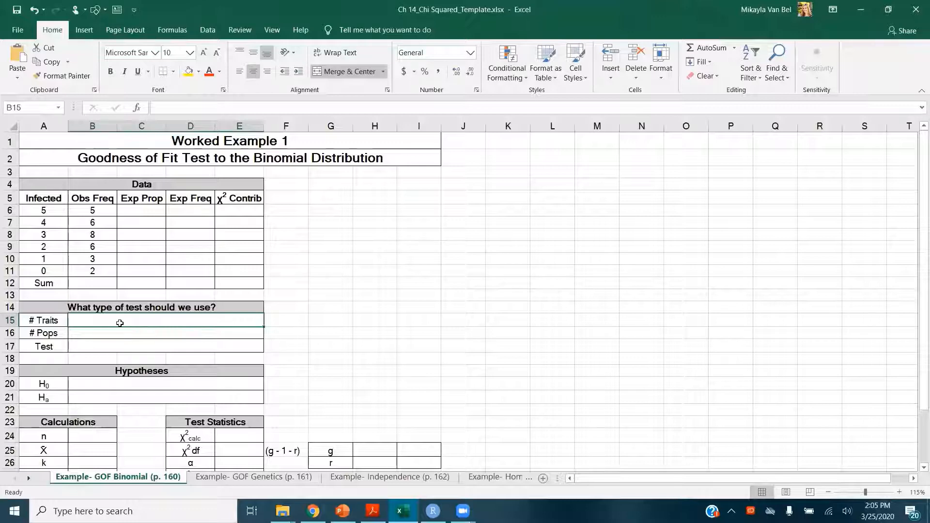
{"action": "type", "text": "1"}
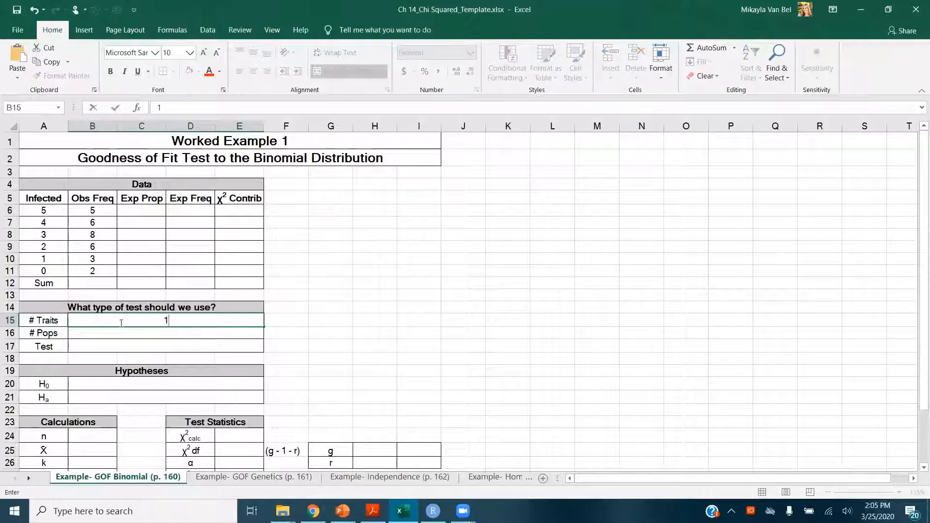
{"action": "type", "text": " (insects infec"}
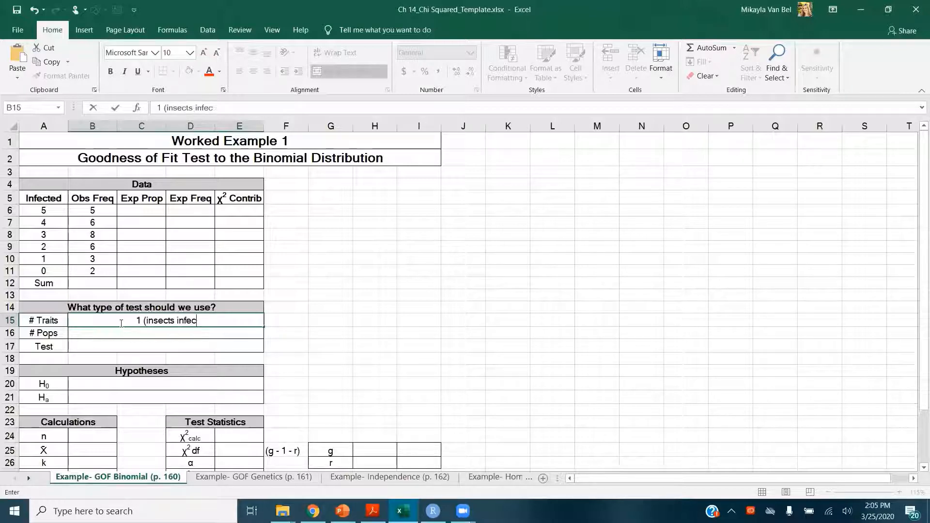
{"action": "type", "text": "ted with mites"}
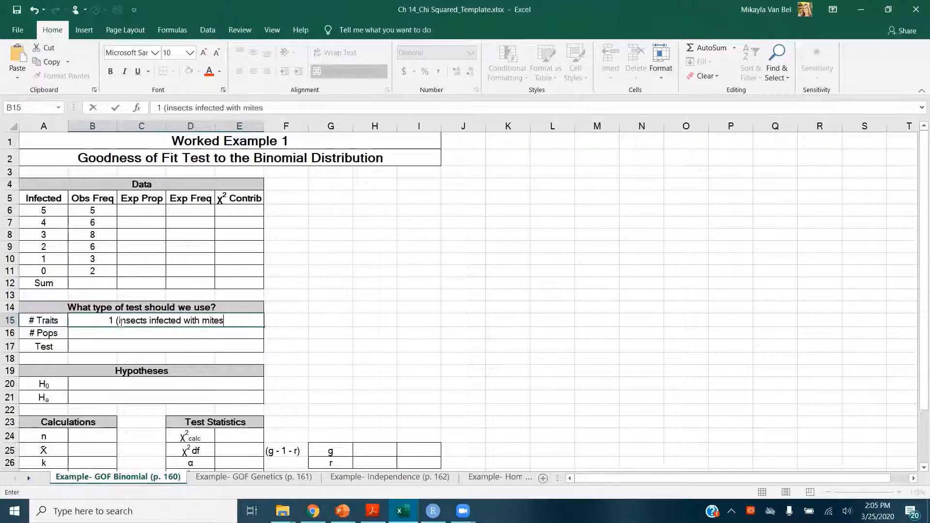
{"action": "type", "text": ")"}
{"action": "key", "text": "Return"}
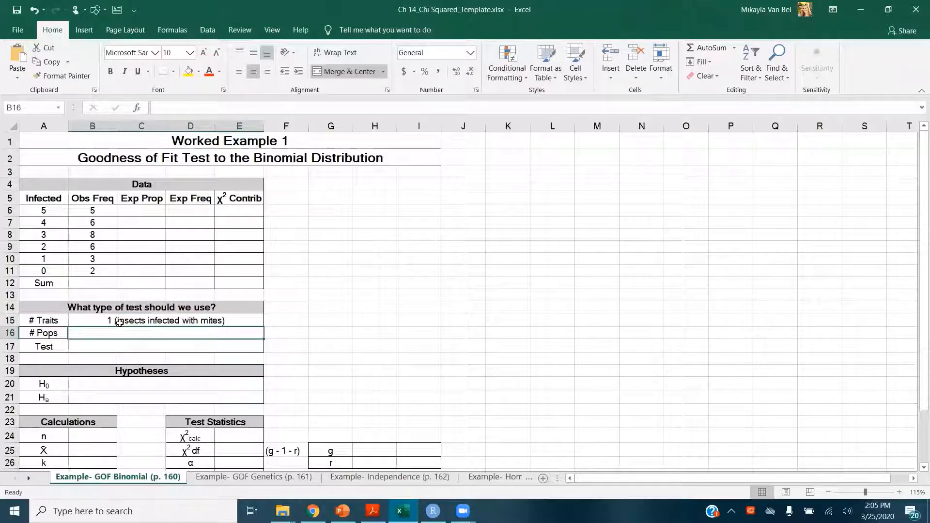
Step: Enter "1 (1 sampling of insects)" as the number of populations in the test type table
{"action": "type", "text": "1 ("}
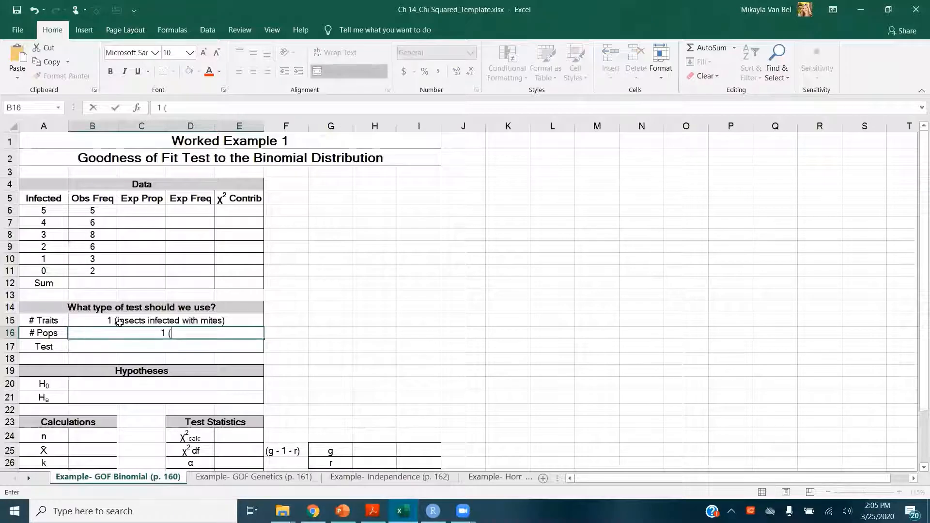
{"action": "type", "text": "1 sampling"}
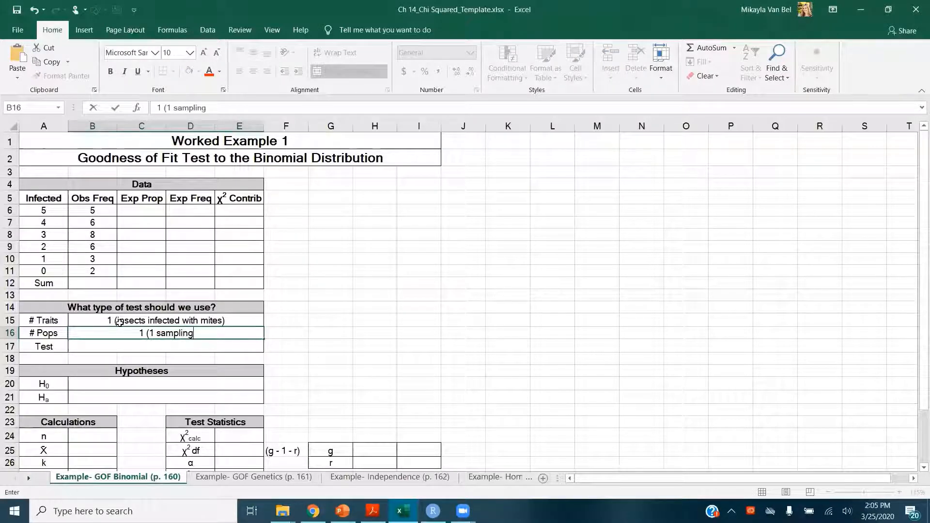
{"action": "type", "text": " of insece"}
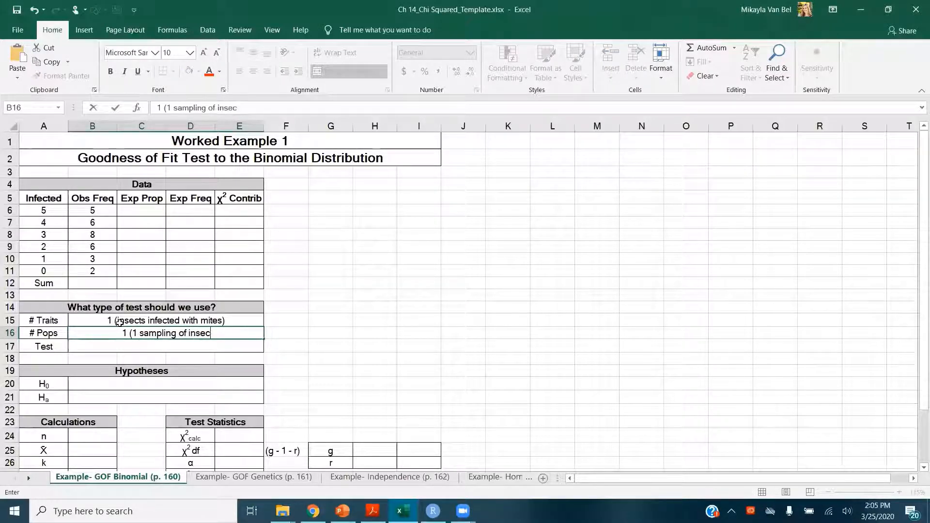
{"action": "key", "text": "BackSpace"}
{"action": "type", "text": "ts)"}
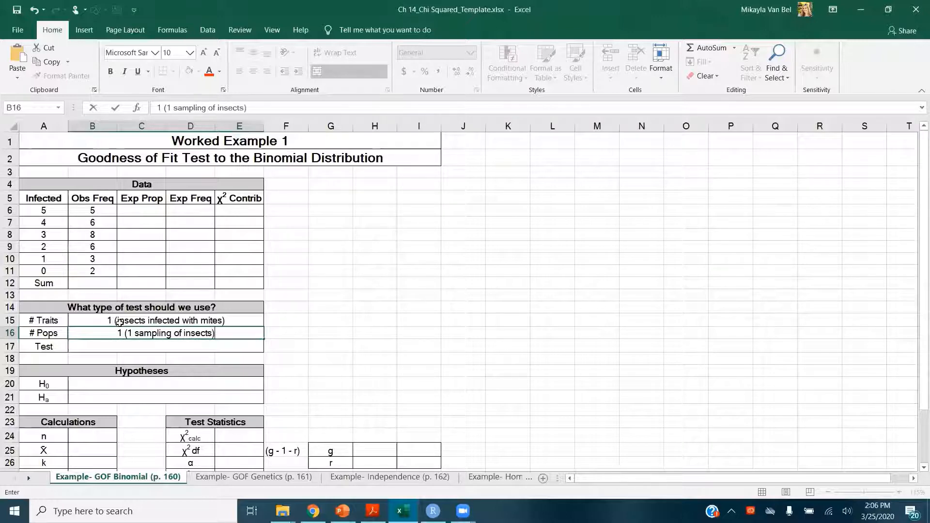
{"action": "key", "text": "Return"}
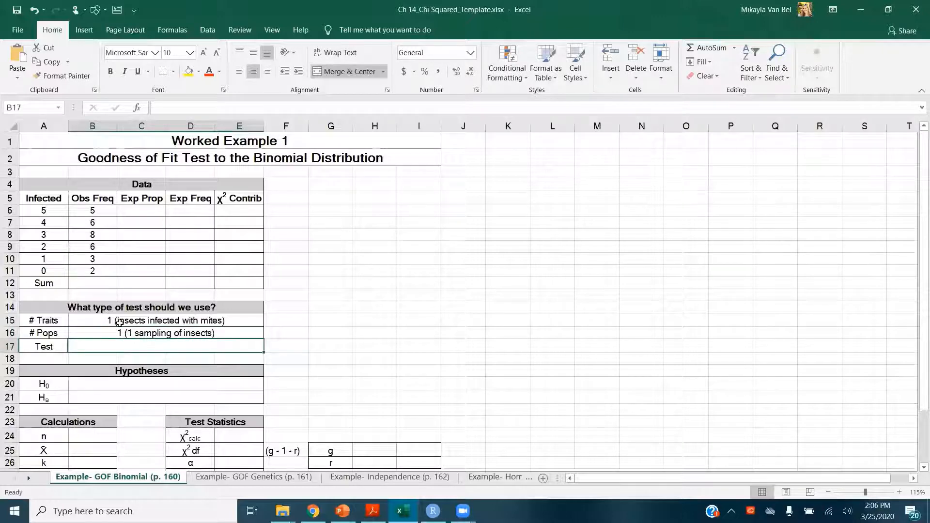
Step: Enter "Goodness of Fit" as the test in cell B17
{"action": "type", "text": "G"}
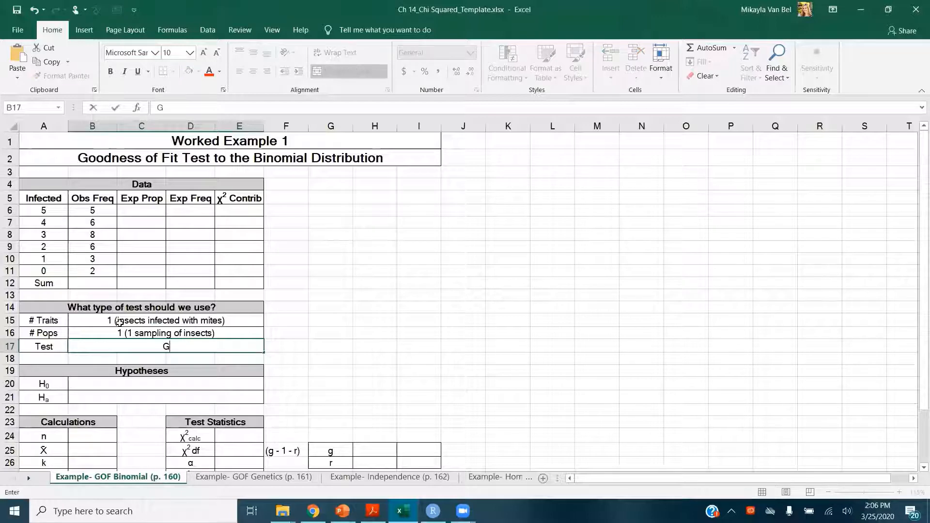
{"action": "type", "text": "oodness of Fit"}
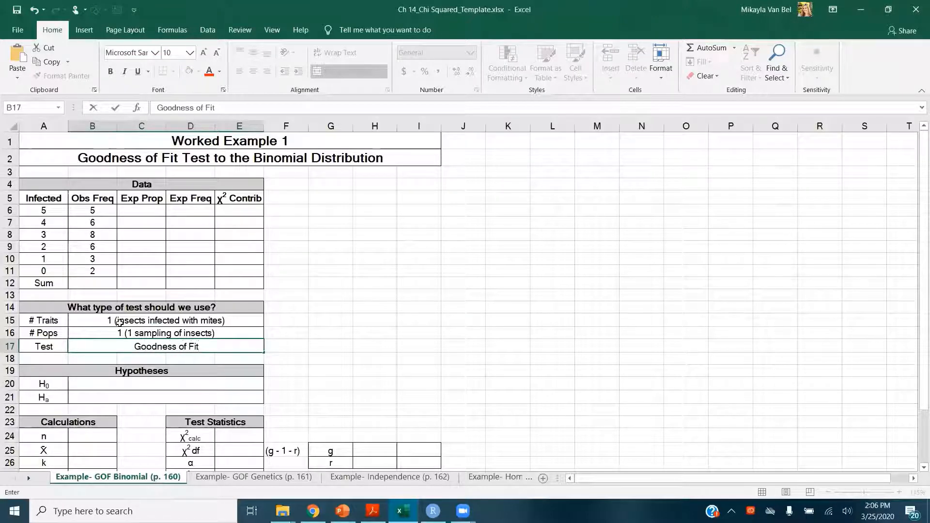
{"action": "key", "text": "Return"}
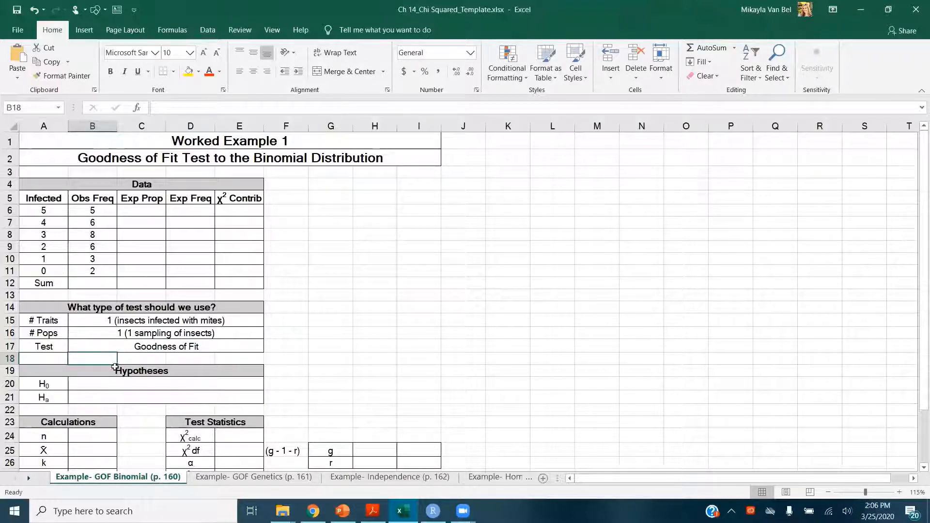
Step: State H0 as "Data fits a binomial distribution." and Ha as "Data does not fit a binomial distribution." in the Hypotheses table
{"action": "left_click", "coordinate": [116, 383]}
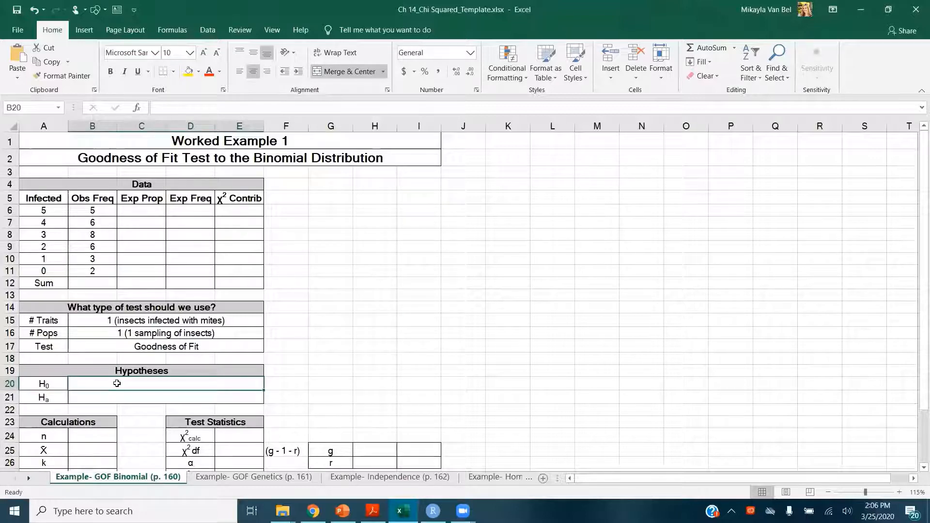
{"action": "type", "text": "Data fits"}
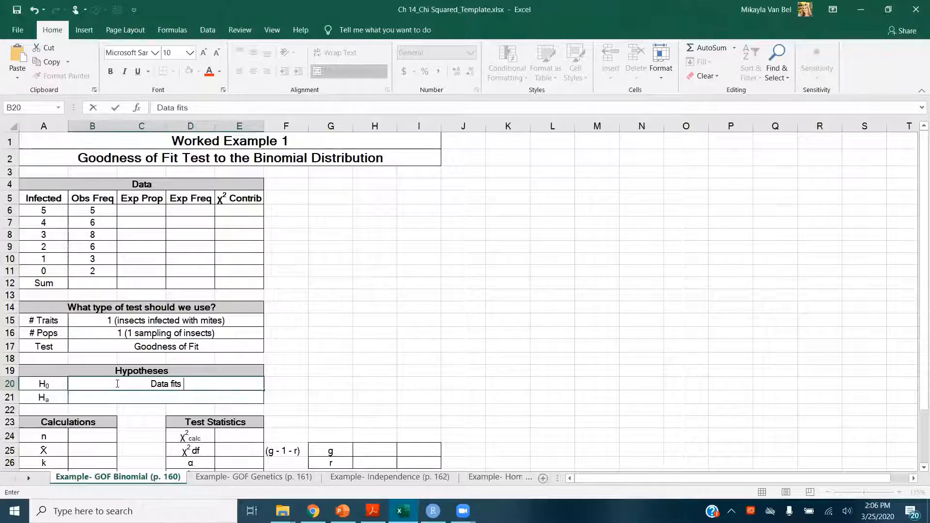
{"action": "type", "text": " binom"}
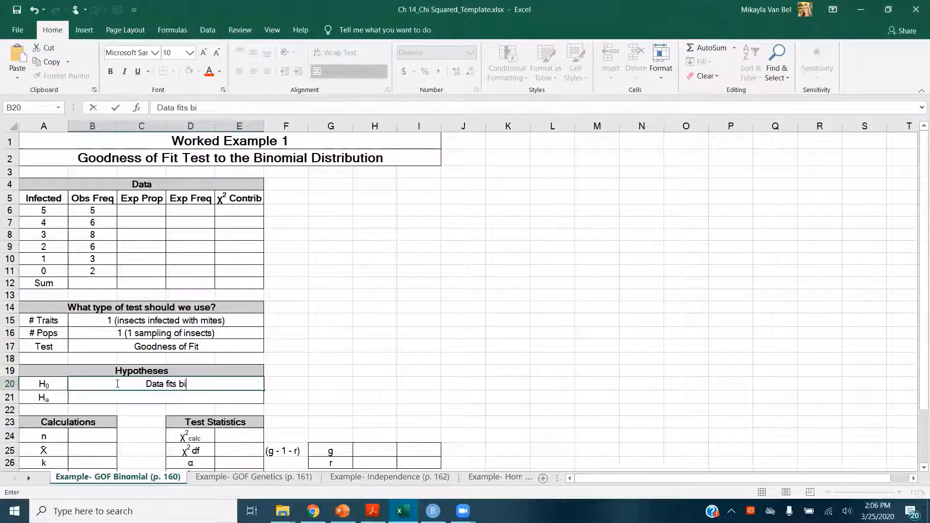
{"action": "key", "text": "BackSpace"}
{"action": "key", "text": "BackSpace"}
{"action": "key", "text": "BackSpace"}
{"action": "key", "text": "BackSpace"}
{"action": "key", "text": "BackSpace"}
{"action": "type", "text": "a binomial distribution."}
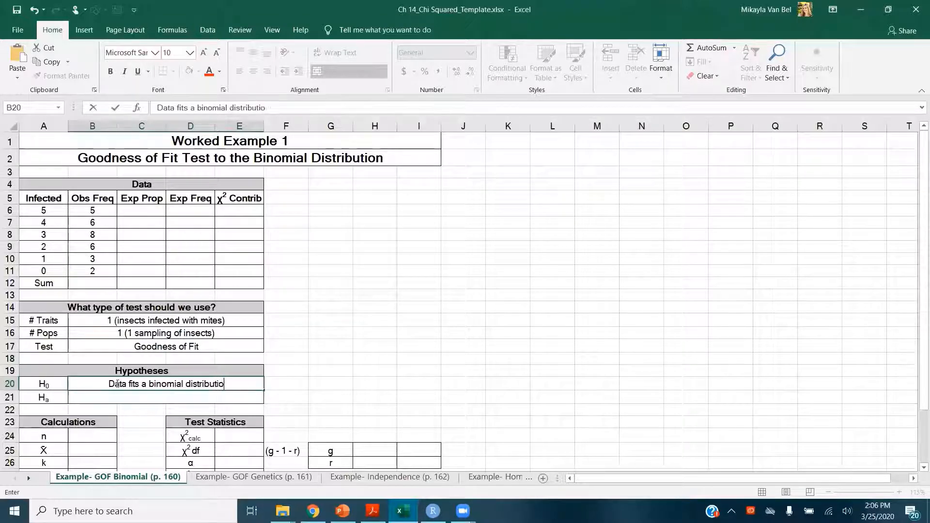
{"action": "key", "text": "Return"}
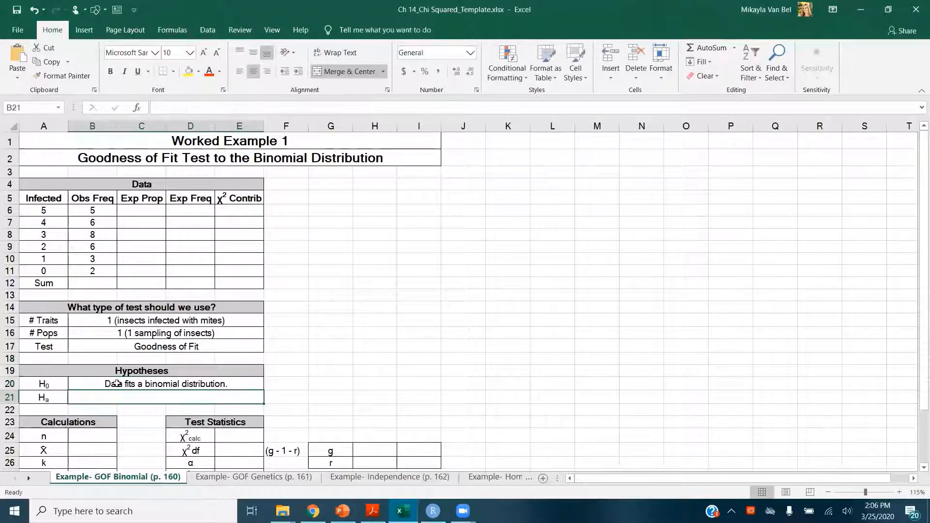
{"action": "type", "text": "Data does not fit a binomial distribution."}
{"action": "key", "text": "Return"}
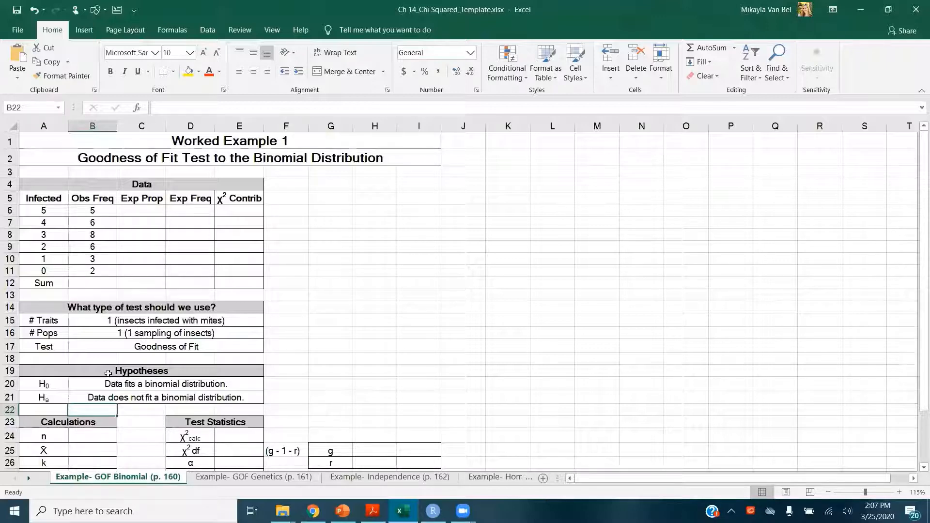
Step: Set k to 5 in the Calculations table
{"action": "scroll", "coordinate": [103, 366], "scroll_direction": "down", "scroll_amount": 1}
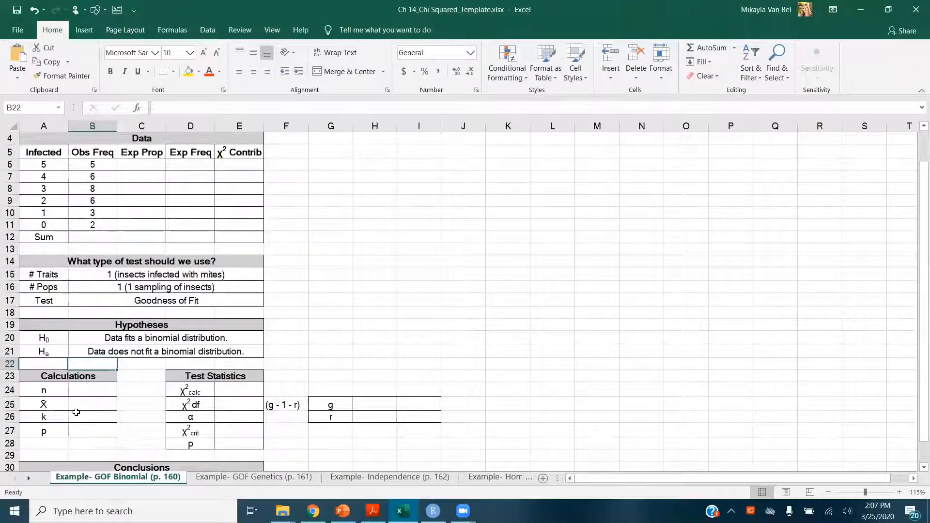
{"action": "left_click", "coordinate": [75, 417]}
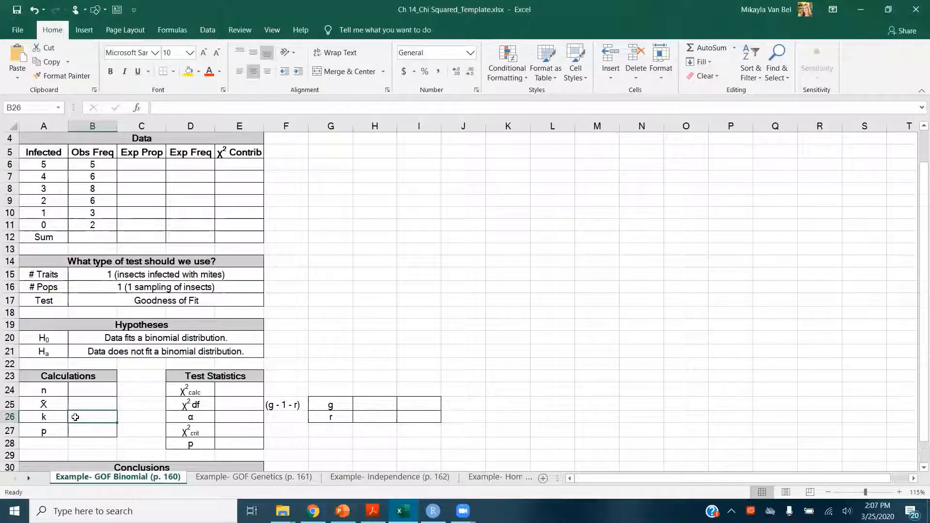
{"action": "type", "text": "5"}
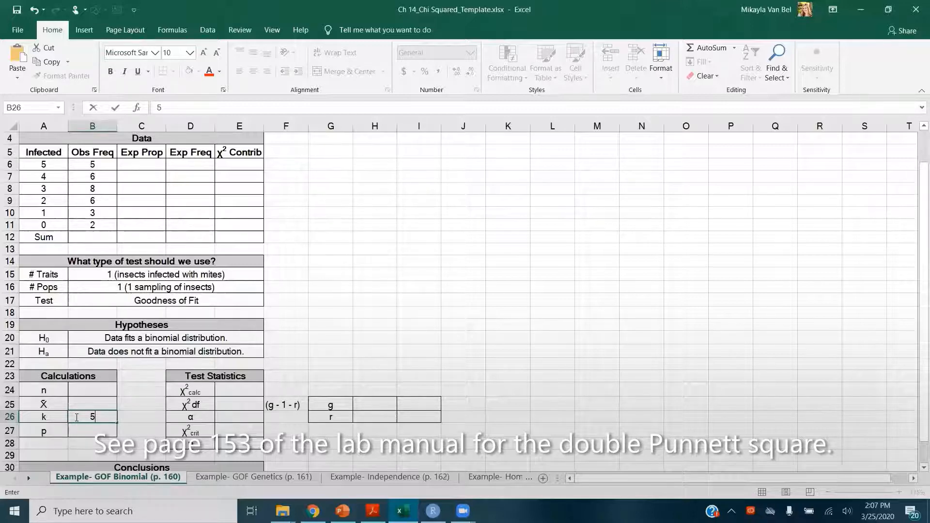
{"action": "key", "text": "Return"}
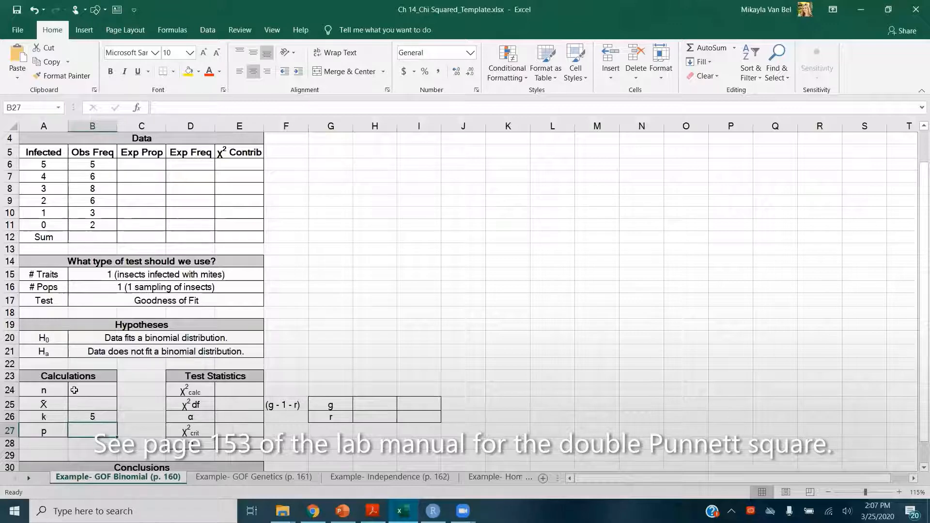
Step: Total the observed frequencies B6:B11 in the Sum row and enter 30 for n in the Calculations table
{"action": "left_click", "coordinate": [105, 238]}
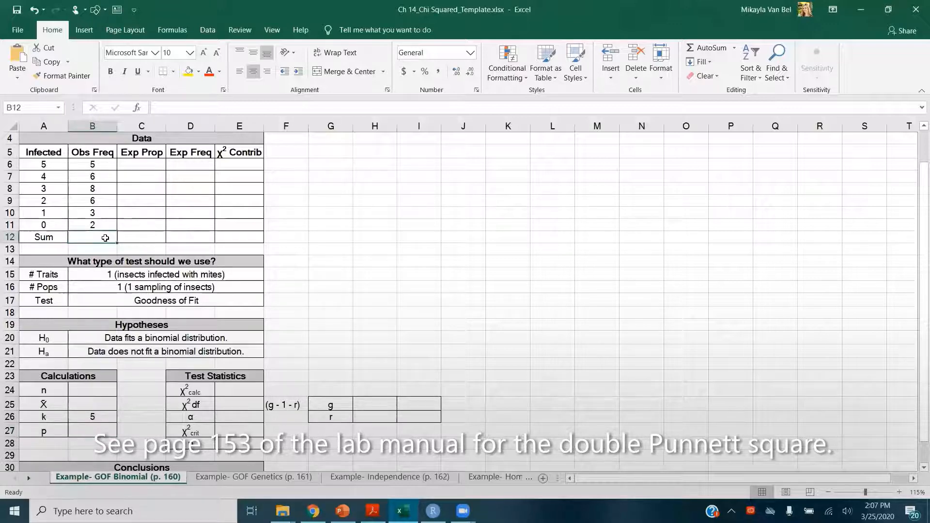
{"action": "key", "text": "alt+equal"}
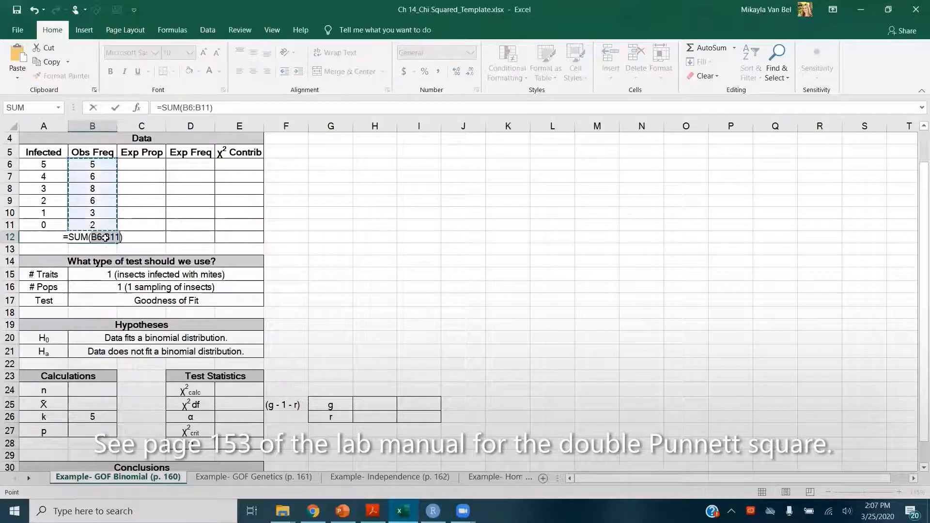
{"action": "key", "text": "Return"}
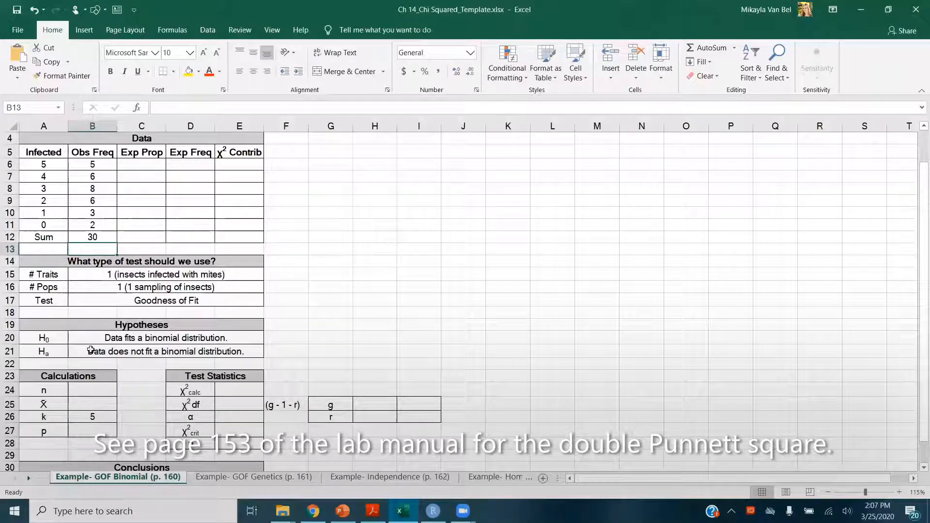
{"action": "left_click", "coordinate": [101, 388]}
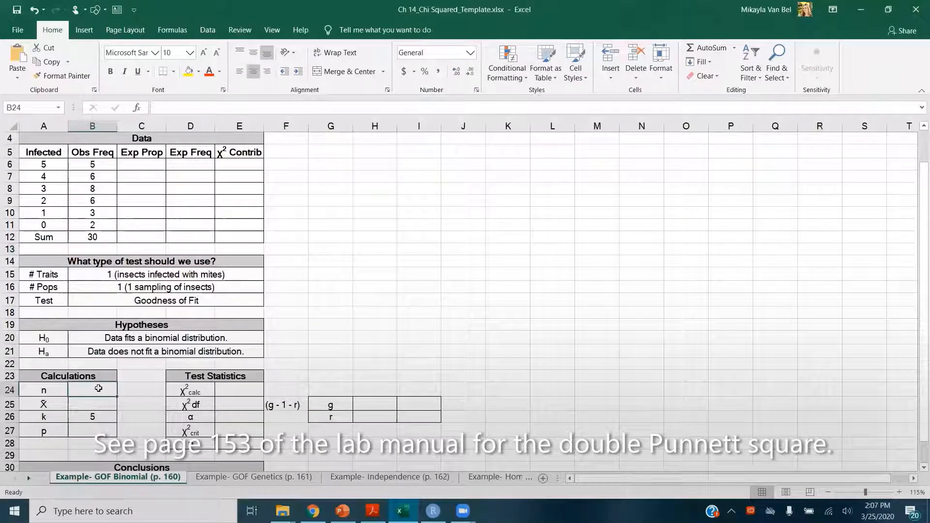
{"action": "type", "text": "30"}
{"action": "key", "text": "Return"}
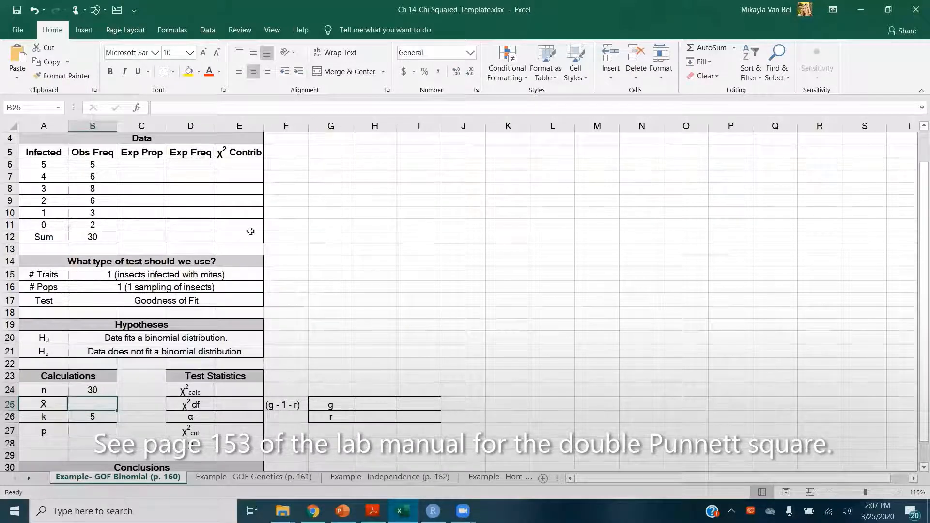
Step: Add the column heading "x*f" in cell G5 beside the data table
{"action": "left_click", "coordinate": [323, 150]}
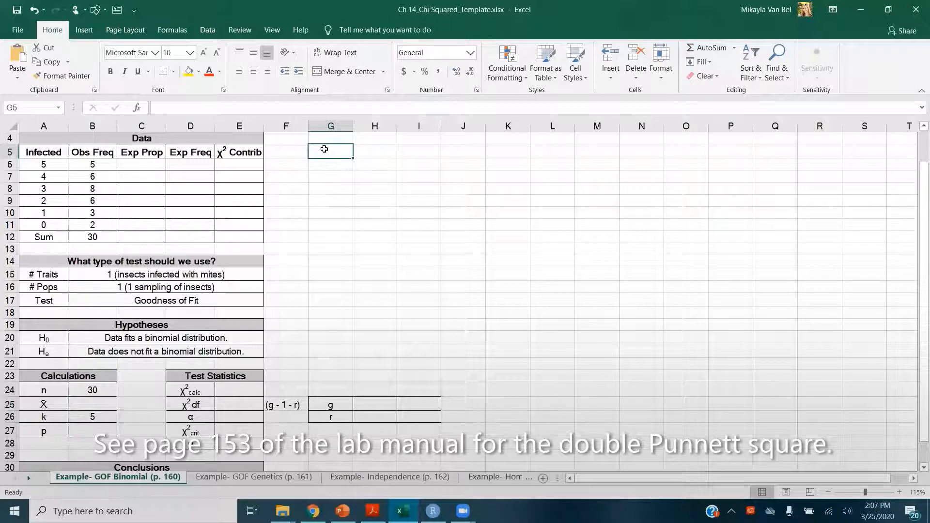
{"action": "type", "text": "x*"}
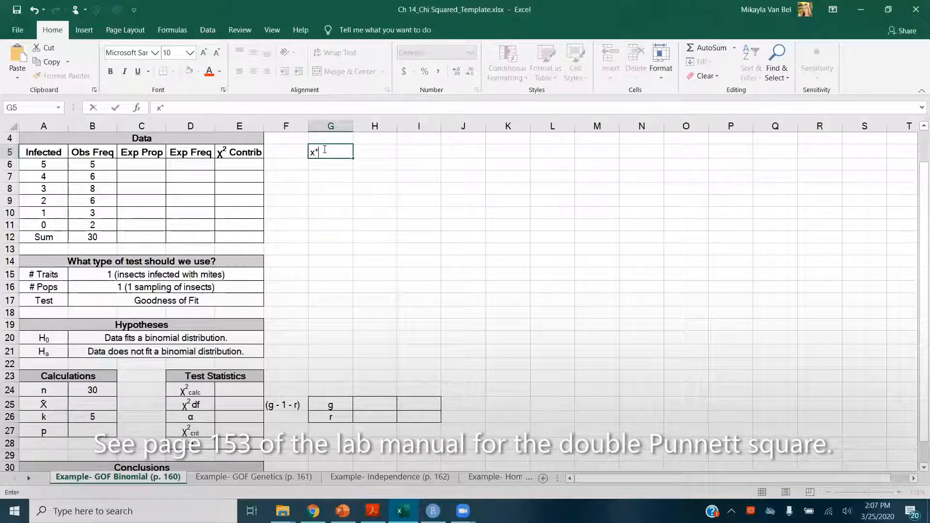
{"action": "type", "text": "f"}
{"action": "key", "text": "Return"}
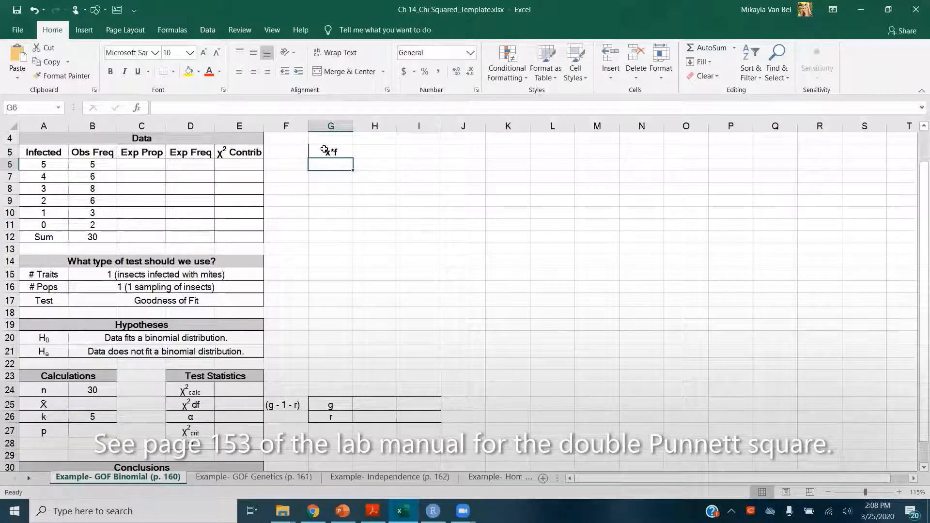
Step: Multiply infected count by observed frequency with =A6*B6 in G6 and fill the formula down to G11
{"action": "type", "text": "="}
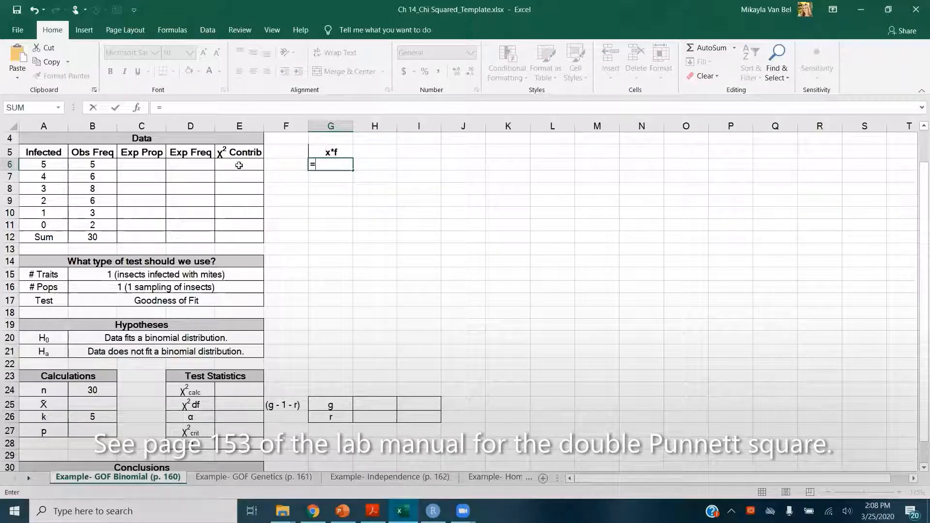
{"action": "left_click", "coordinate": [45, 162]}
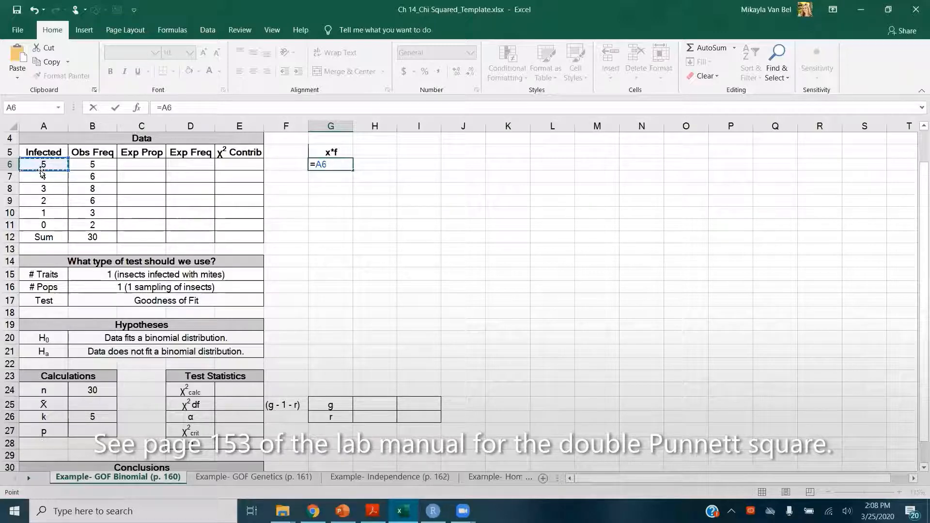
{"action": "type", "text": "*"}
{"action": "left_click", "coordinate": [79, 165]}
{"action": "key", "text": "Return"}
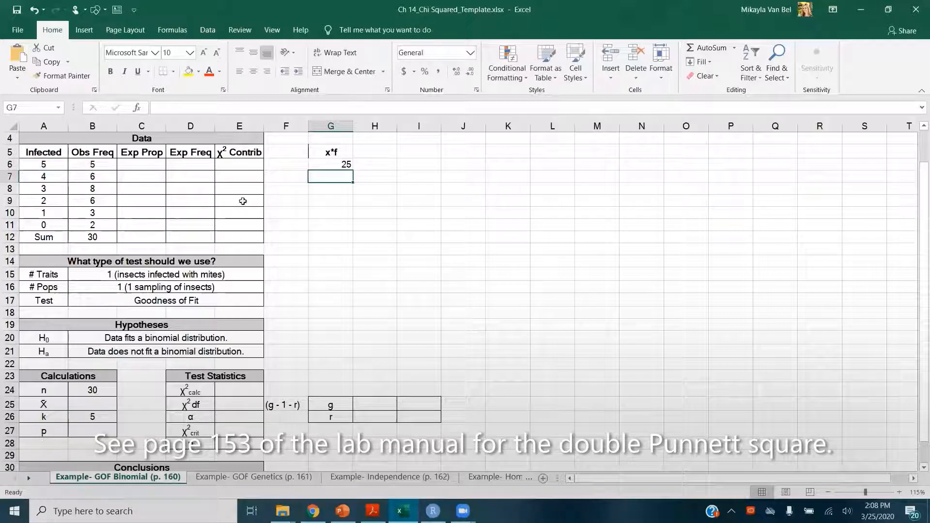
{"action": "left_click", "coordinate": [327, 165]}
{"action": "left_click_drag", "start_coordinate": [352, 170], "coordinate": [344, 227]}
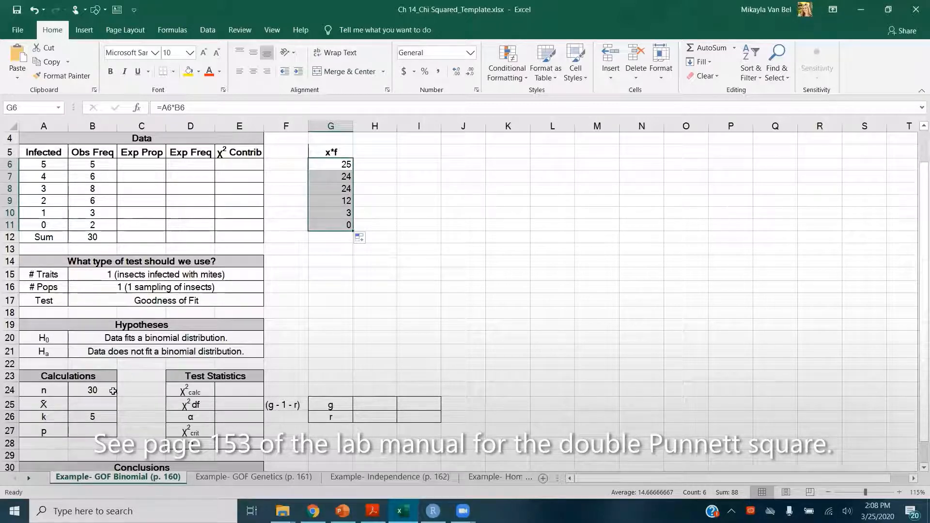
Step: Calculate the mean in B25 of the Calculations table with =SUM(G6:G11)/B24
{"action": "left_click", "coordinate": [101, 403]}
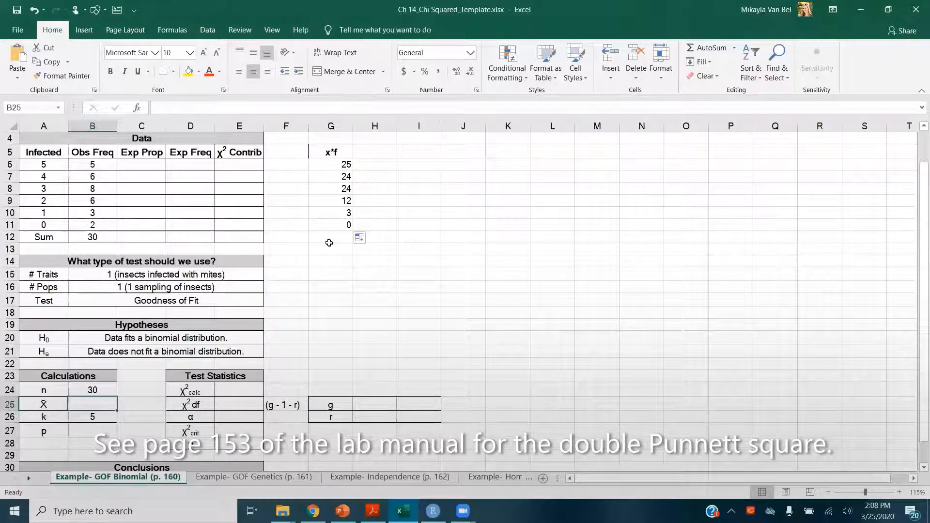
{"action": "type", "text": "=sum"}
{"action": "key", "text": "Tab"}
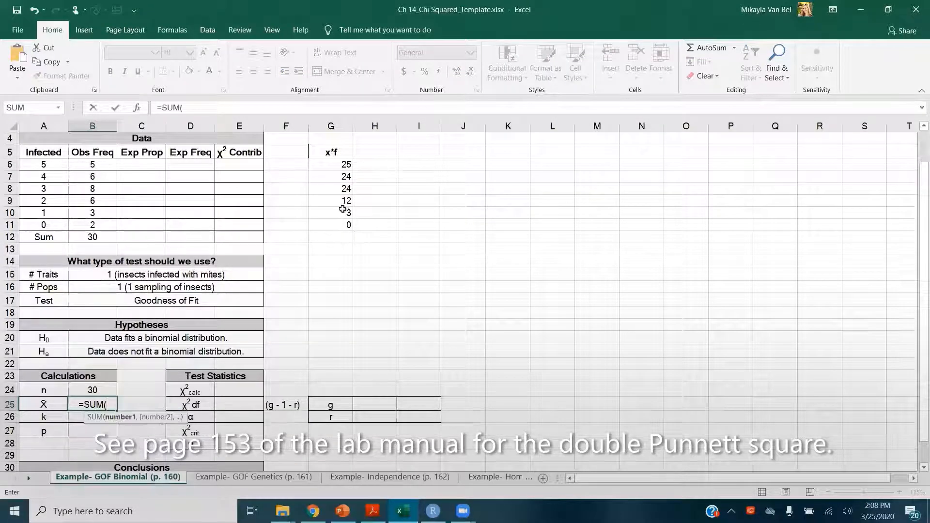
{"action": "left_click", "coordinate": [337, 167]}
{"action": "left_click_drag", "start_coordinate": [337, 188], "coordinate": [340, 225]}
{"action": "type", "text": ")/"}
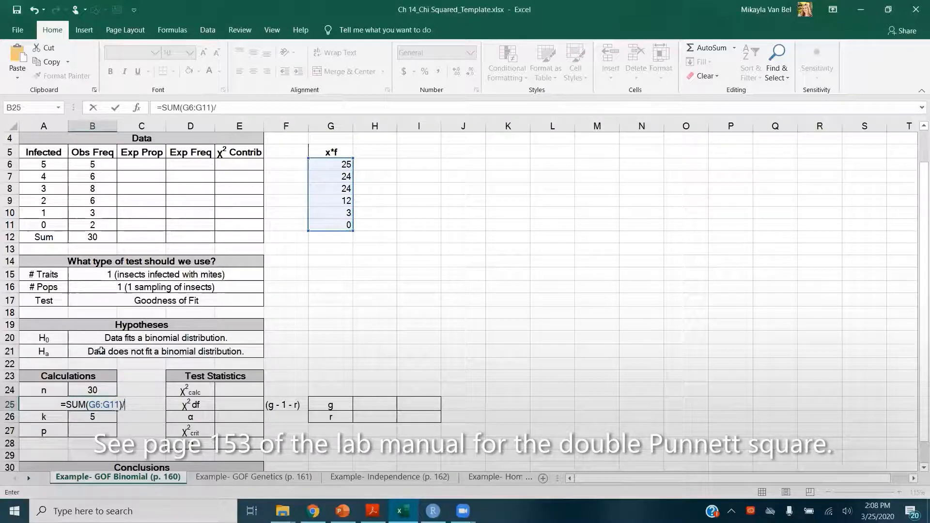
{"action": "left_click", "coordinate": [92, 388]}
{"action": "key", "text": "Return"}
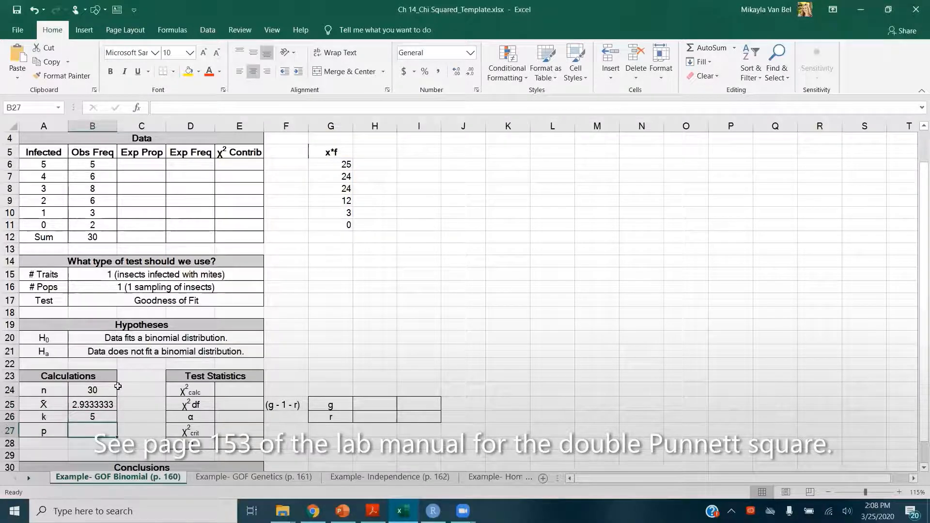
Step: Calculate p in B27 by dividing the mean by k with =B25/B26
{"action": "type", "text": "="}
{"action": "key", "text": "Up"}
{"action": "key", "text": "Up"}
{"action": "type", "text": "/"}
{"action": "key", "text": "Up"}
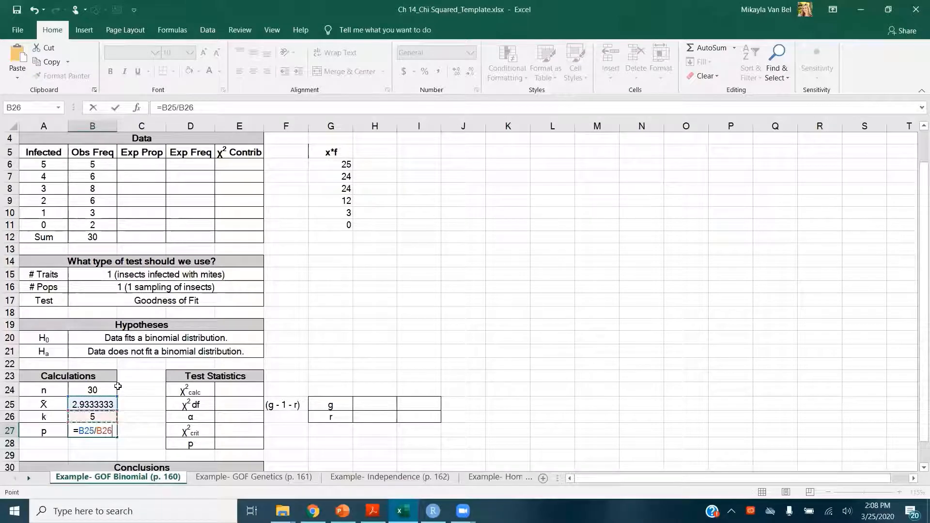
{"action": "key", "text": "Return"}
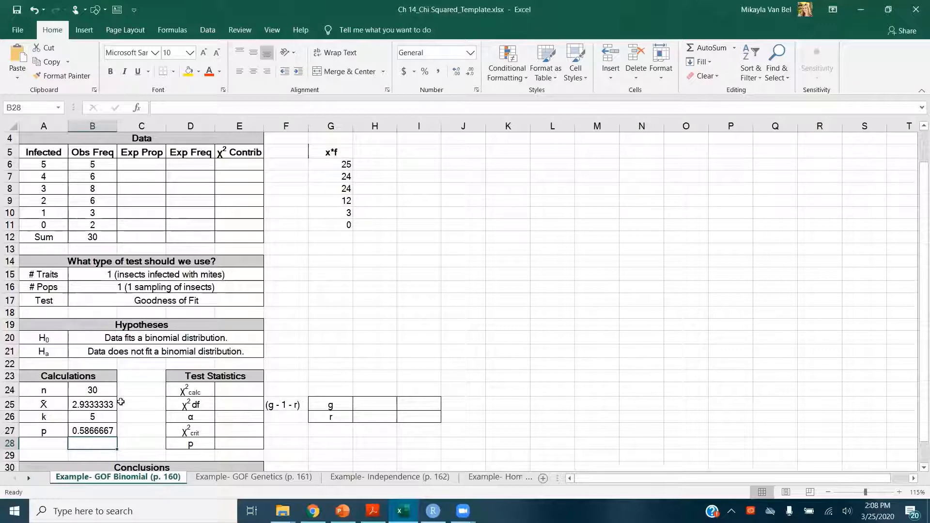
Step: Enter the expected proportion formula =BINOM.DIST(A6,$B$26,$B$27,FALSE) in C6
{"action": "scroll", "coordinate": [131, 386], "scroll_direction": "up", "scroll_amount": 1}
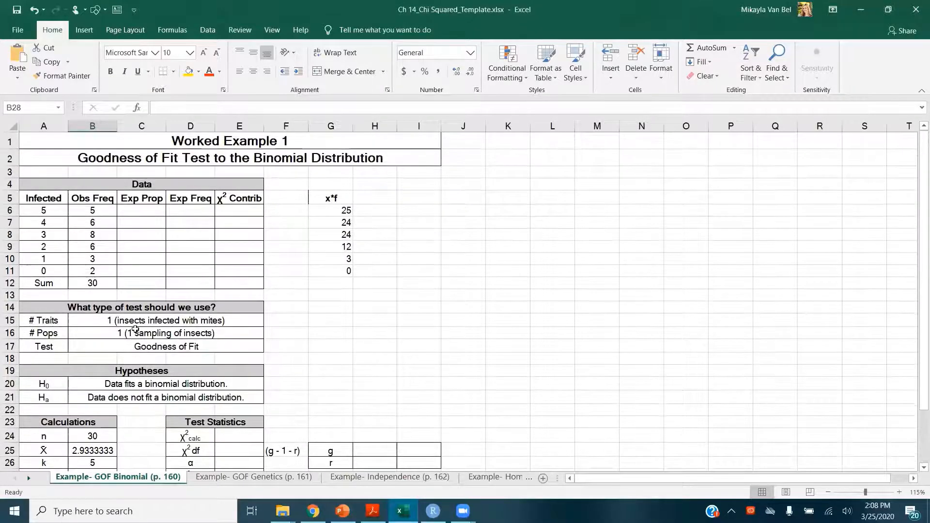
{"action": "left_click", "coordinate": [149, 211]}
{"action": "type", "text": "="}
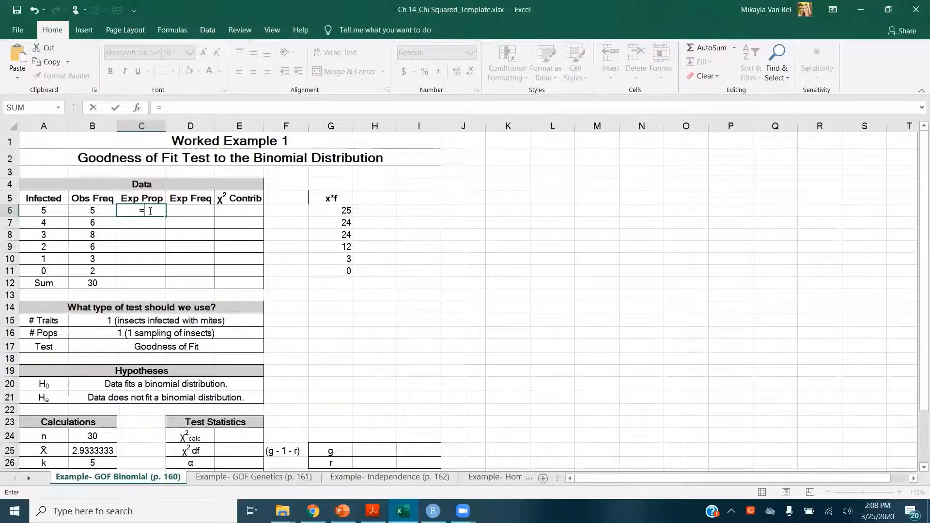
{"action": "type", "text": "binom.id"}
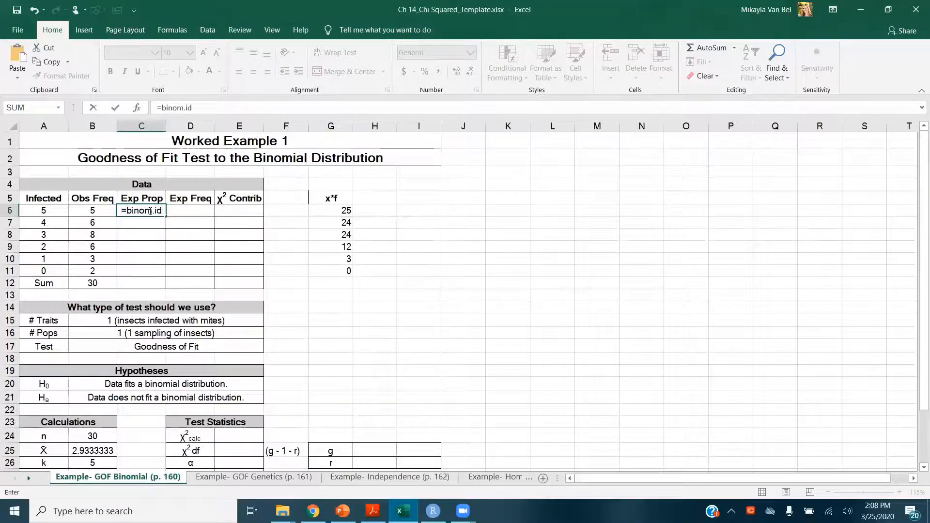
{"action": "key", "text": "BackSpace"}
{"action": "key", "text": "BackSpace"}
{"action": "type", "text": "dist"}
{"action": "key", "text": "Tab"}
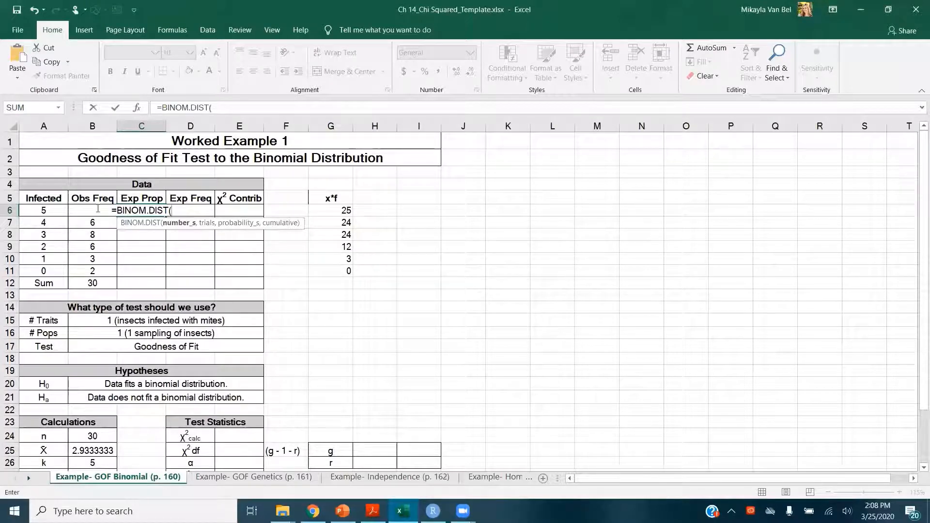
{"action": "left_click", "coordinate": [43, 211]}
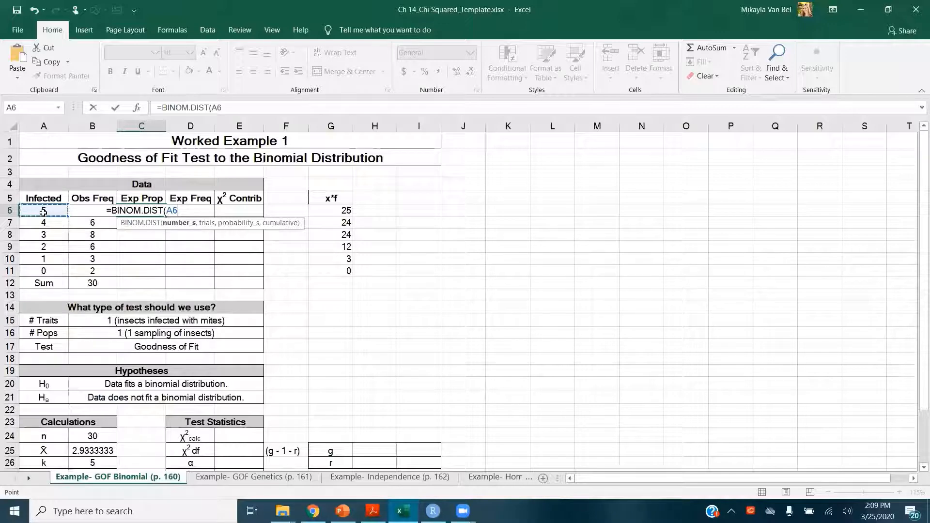
{"action": "type", "text": ","}
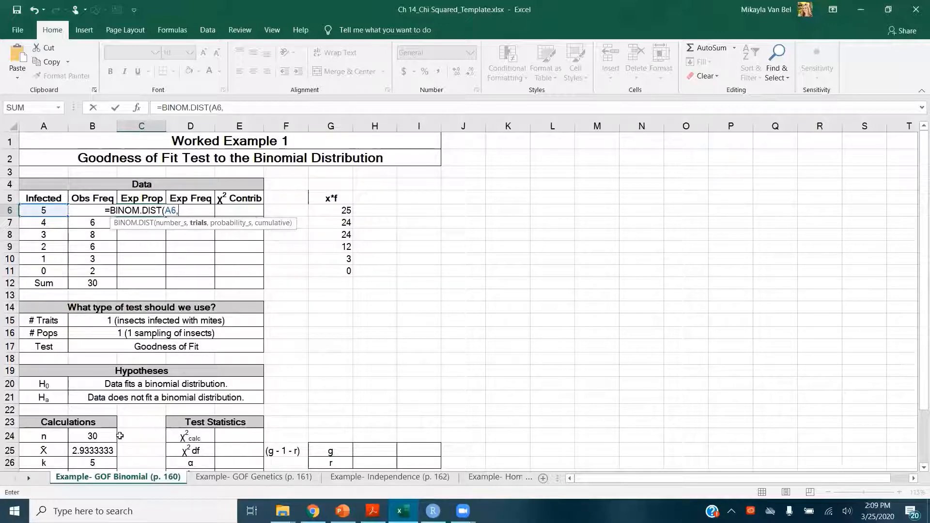
{"action": "left_click", "coordinate": [99, 461]}
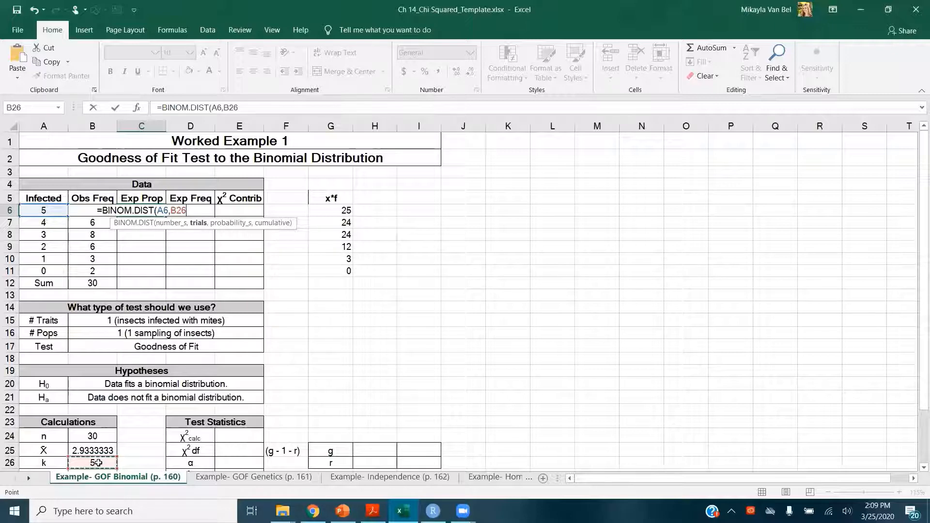
{"action": "key", "text": "F4"}
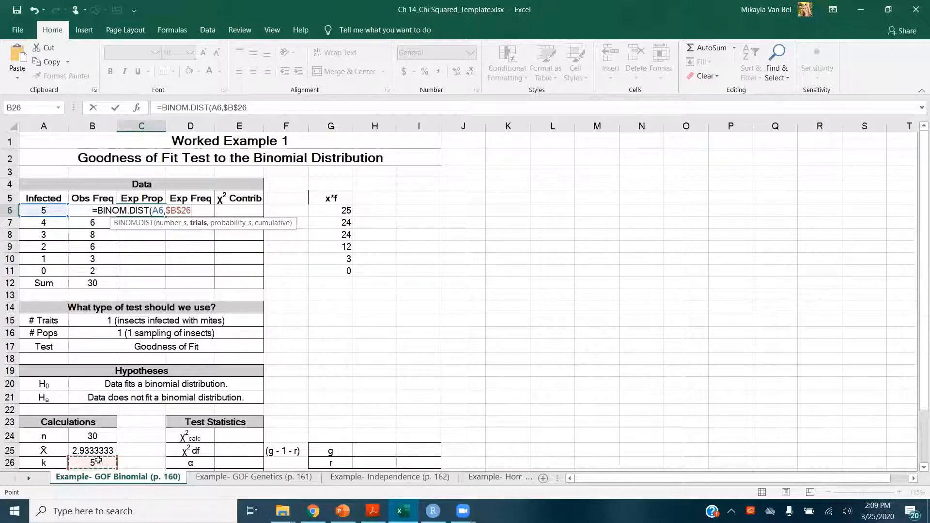
{"action": "type", "text": ","}
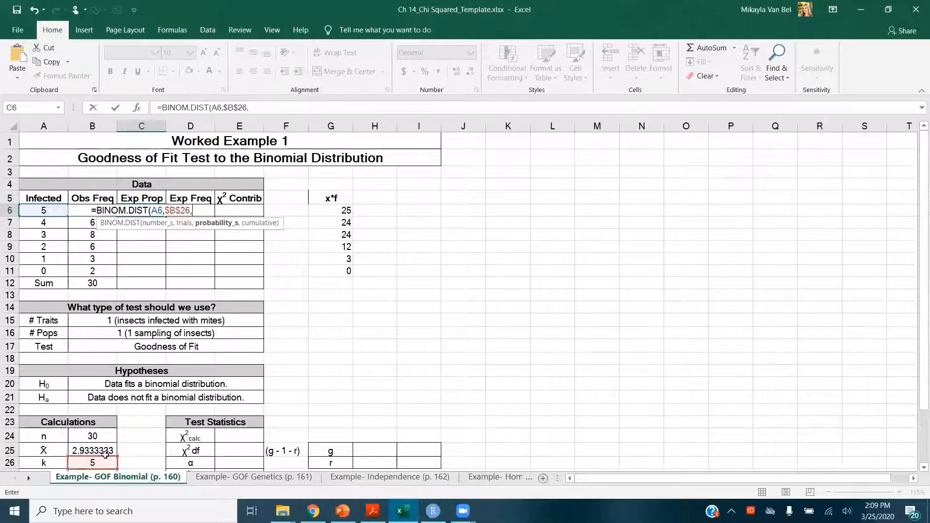
{"action": "scroll", "coordinate": [107, 448], "scroll_direction": "down", "scroll_amount": 1}
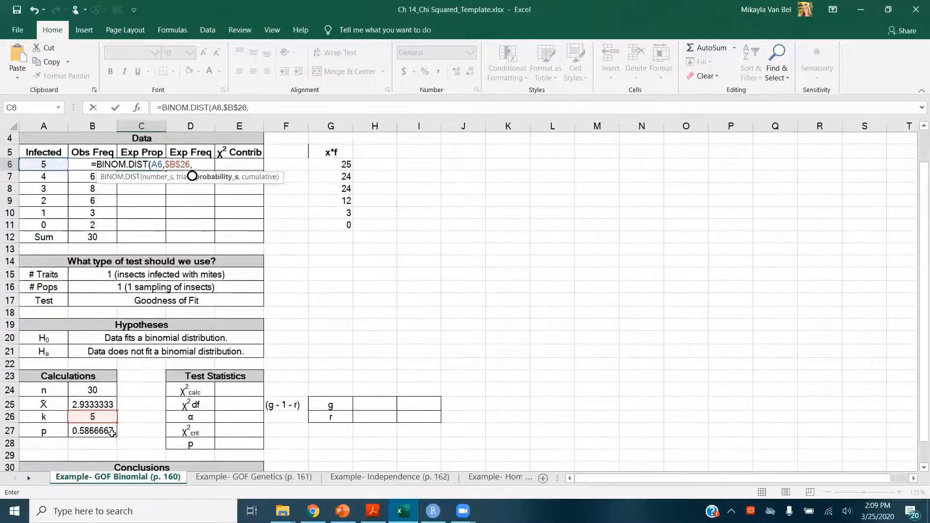
{"action": "left_click", "coordinate": [113, 433]}
{"action": "key", "text": "F4"}
{"action": "type", "text": ","}
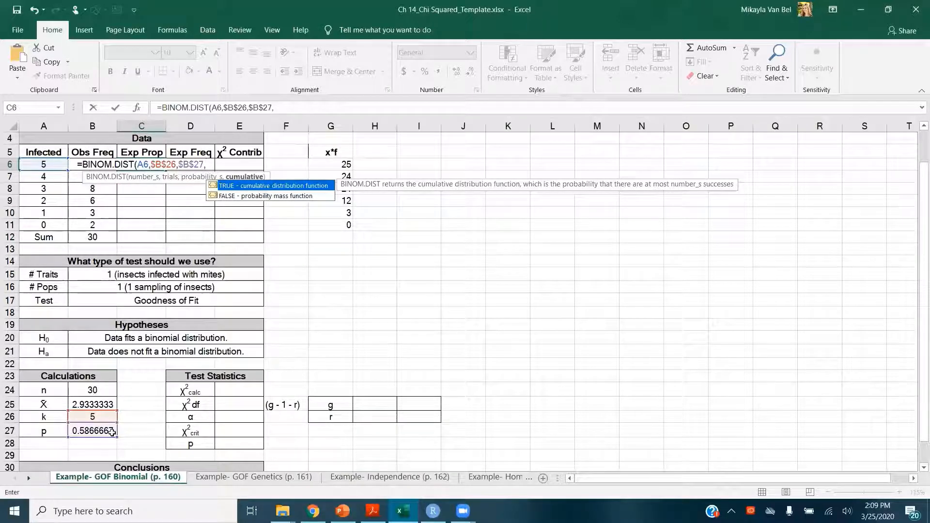
{"action": "type", "text": "FAL"}
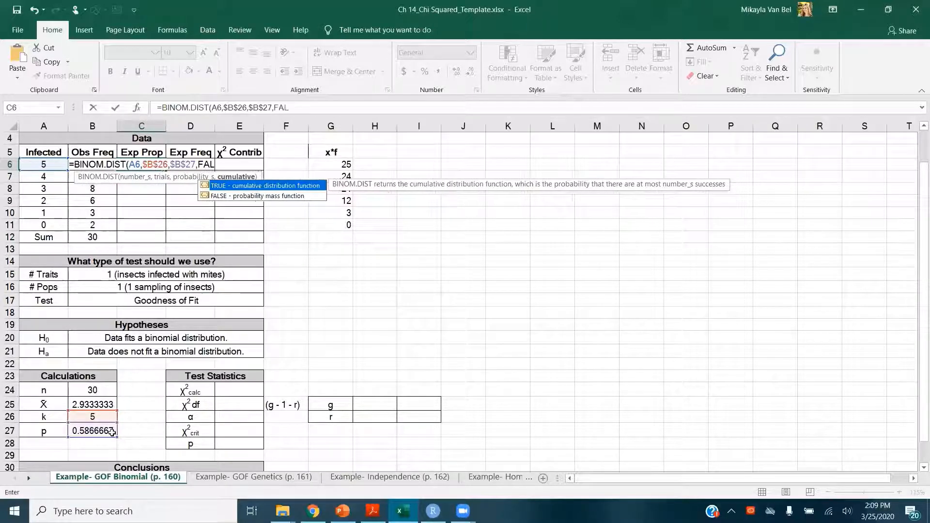
{"action": "type", "text": "SE)"}
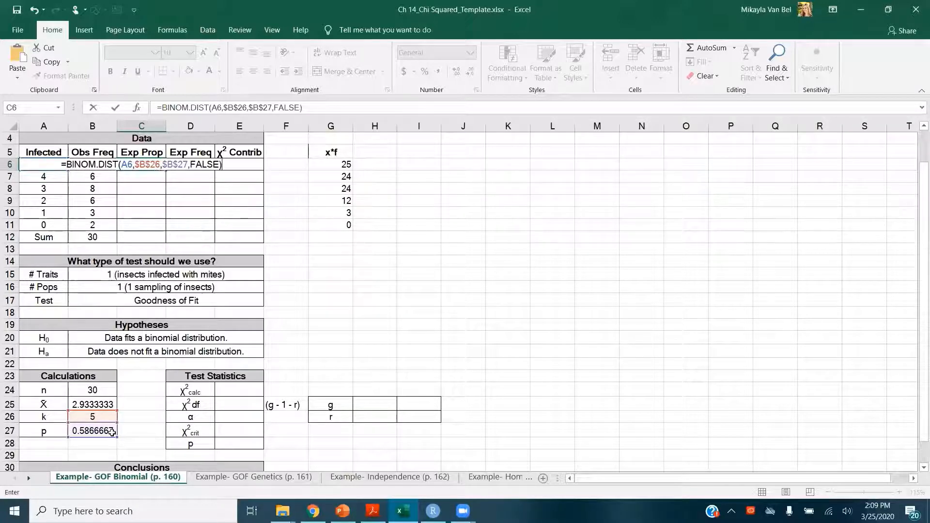
{"action": "key", "text": "ctrl+Return"}
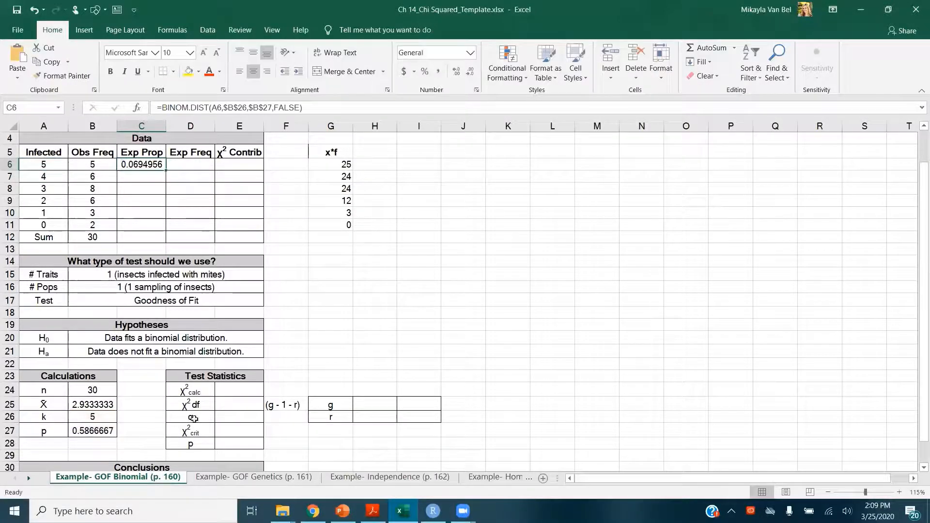
Step: Fill the expected proportion formula down to C11 and total the column in C12
{"action": "left_click_drag", "start_coordinate": [166, 170], "coordinate": [155, 236]}
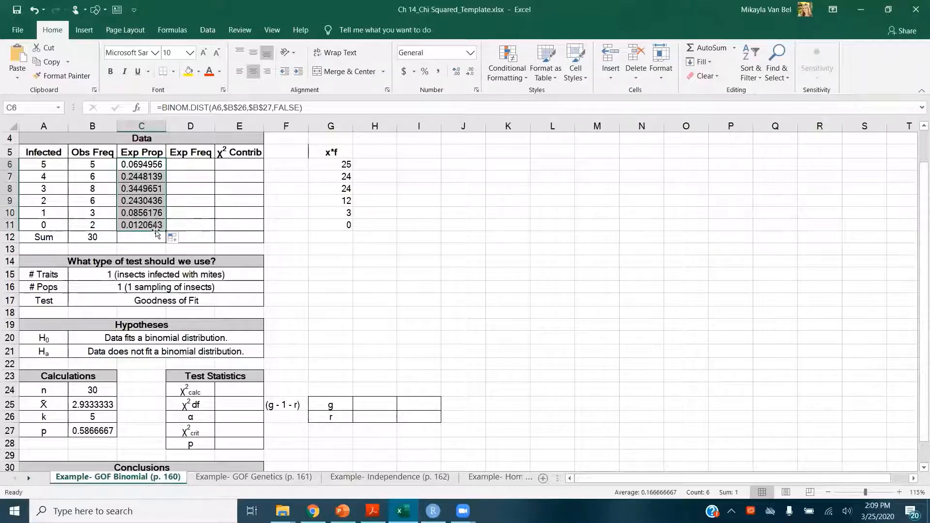
{"action": "scroll", "coordinate": [153, 237], "scroll_direction": "up", "scroll_amount": 1}
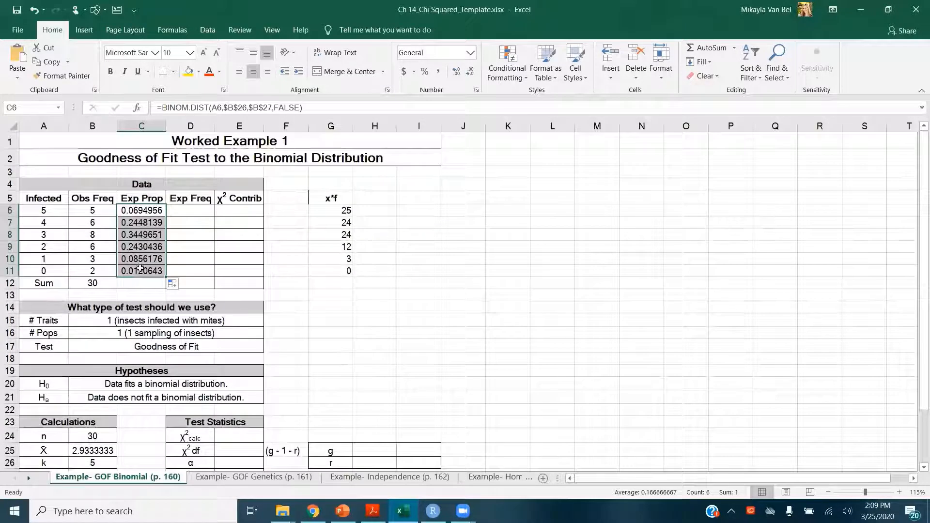
{"action": "left_click", "coordinate": [140, 282]}
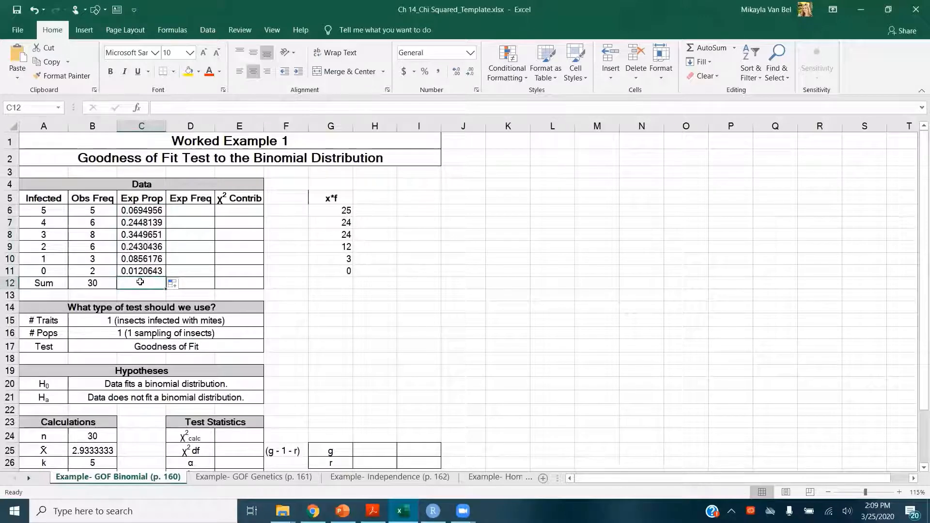
{"action": "key", "text": "alt+equal"}
{"action": "key", "text": "Return"}
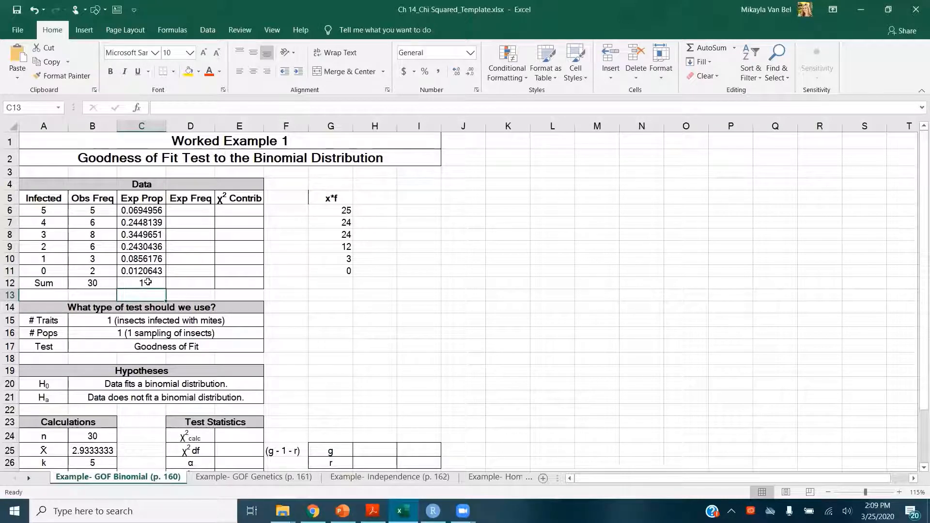
Step: Calculate the first expected frequency in D6 with =C6*$B$12
{"action": "left_click", "coordinate": [189, 215]}
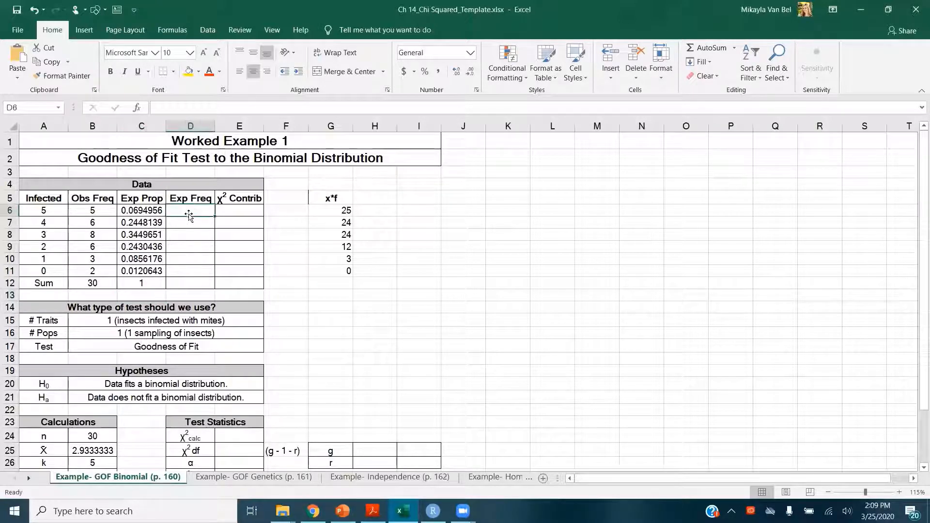
{"action": "type", "text": "="}
{"action": "left_click", "coordinate": [148, 211]}
{"action": "type", "text": "*"}
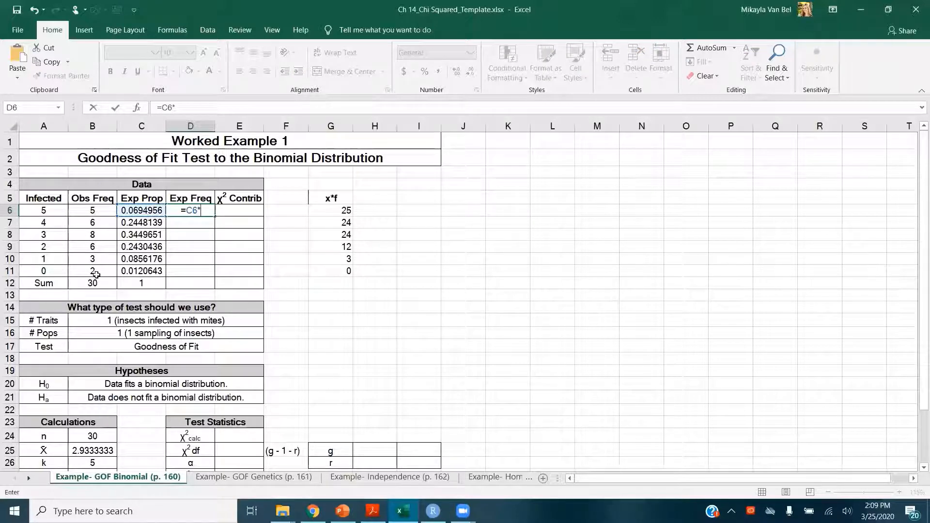
{"action": "left_click", "coordinate": [96, 282]}
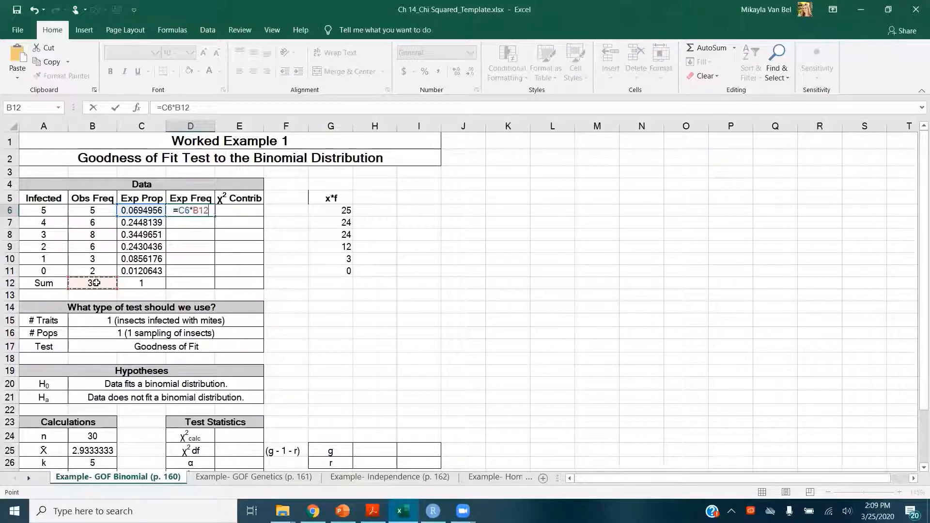
{"action": "key", "text": "F4"}
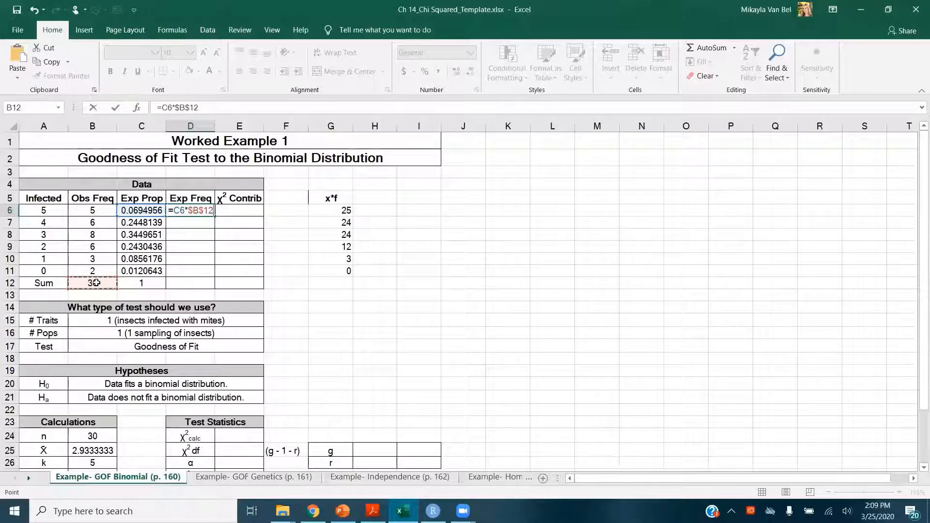
{"action": "key", "text": "ctrl+Return"}
{"action": "scroll", "coordinate": [145, 252], "scroll_direction": "down", "scroll_amount": 1}
{"action": "scroll", "coordinate": [194, 228], "scroll_direction": "up", "scroll_amount": 1}
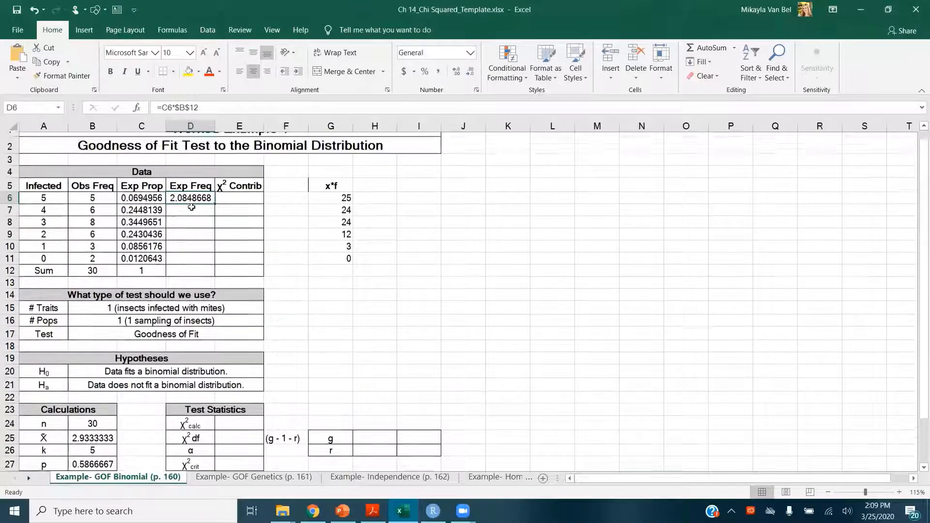
Step: Fill the expected frequency formula down to D11 and total the column in D12
{"action": "left_click_drag", "start_coordinate": [210, 213], "coordinate": [210, 272]}
{"action": "left_click", "coordinate": [191, 286]}
{"action": "key", "text": "alt+equal"}
{"action": "key", "text": "Return"}
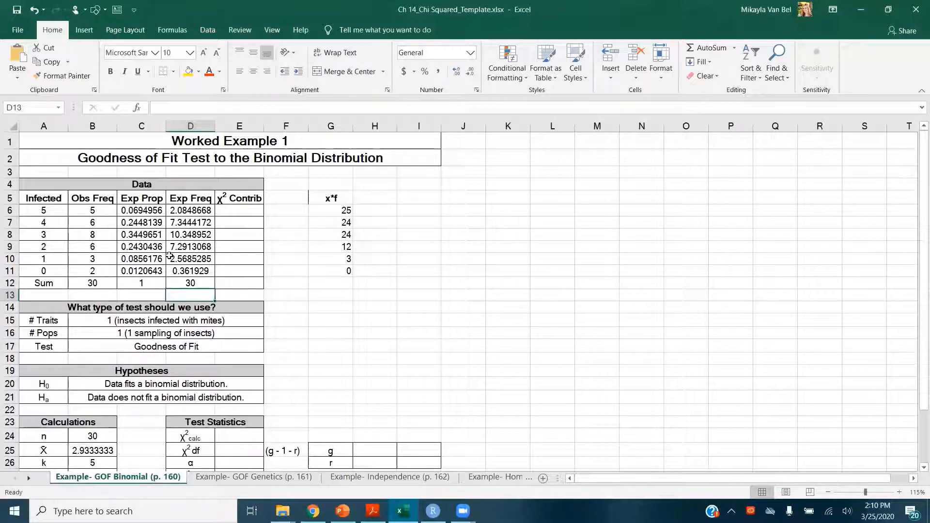
Step: Calculate the first chi-squared contribution in E6 with =(B6-D6)^2/D6
{"action": "left_click", "coordinate": [248, 211]}
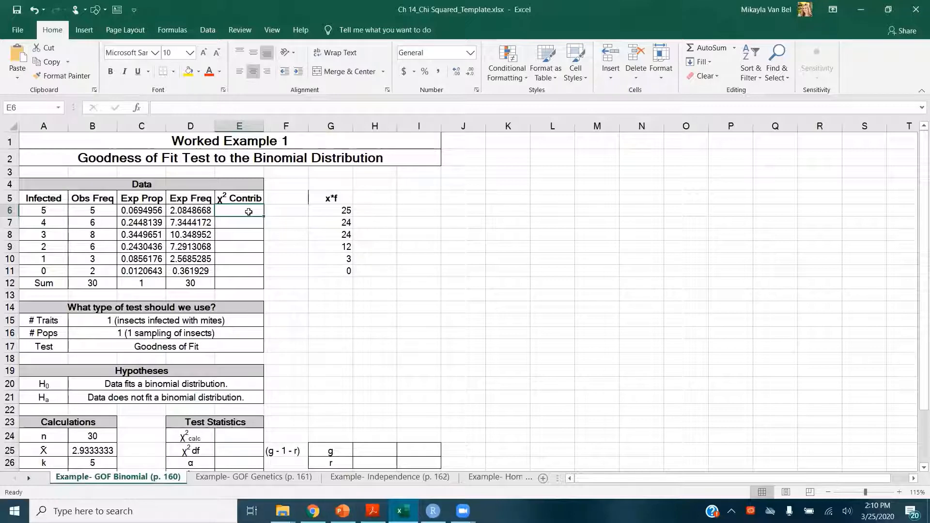
{"action": "type", "text": "="}
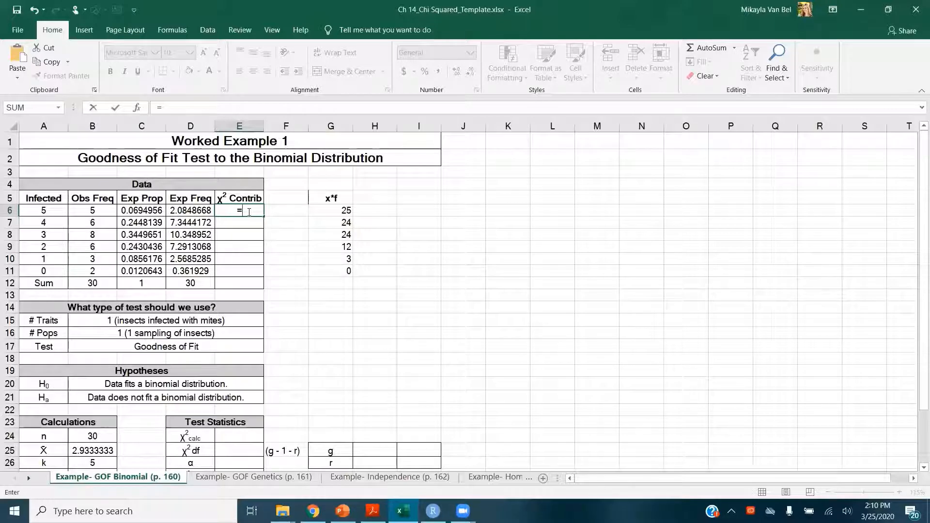
{"action": "type", "text": "("}
{"action": "left_click", "coordinate": [105, 209]}
{"action": "type", "text": "-"}
{"action": "left_click", "coordinate": [191, 213]}
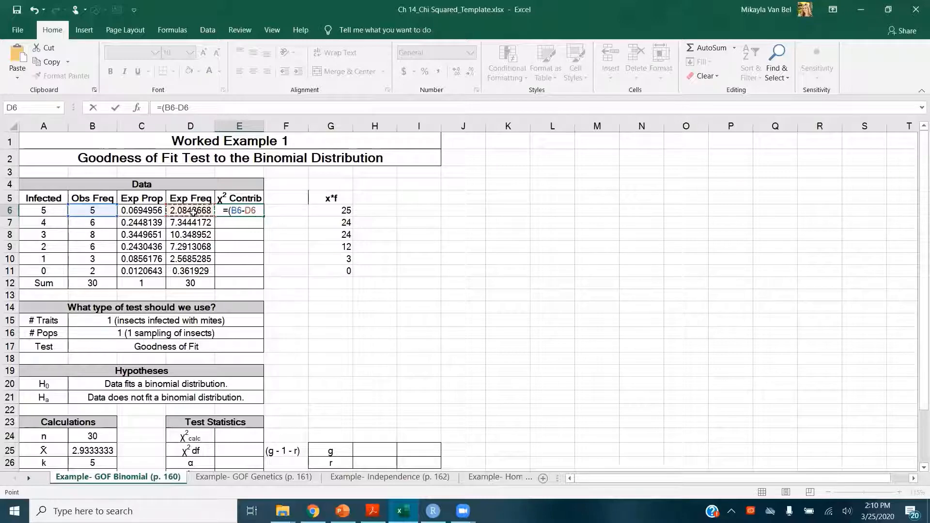
{"action": "type", "text": ")^2/"}
{"action": "left_click", "coordinate": [193, 212]}
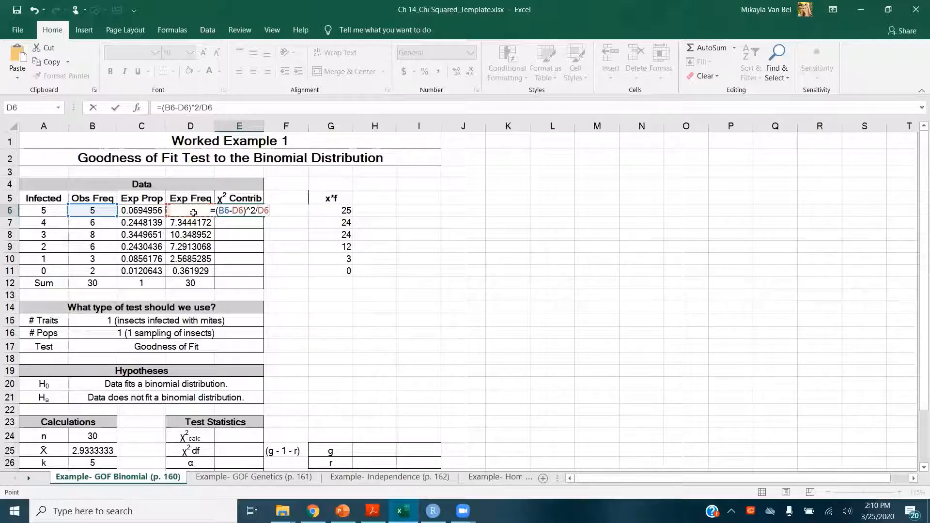
{"action": "key", "text": "Return"}
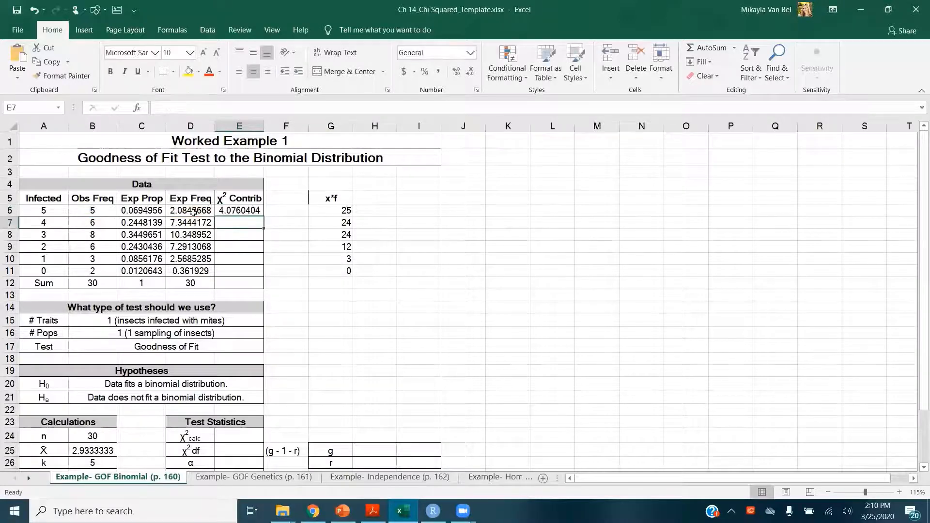
Step: Fill the chi-squared contribution formula down to E11 and total the column in E12
{"action": "left_click", "coordinate": [235, 211]}
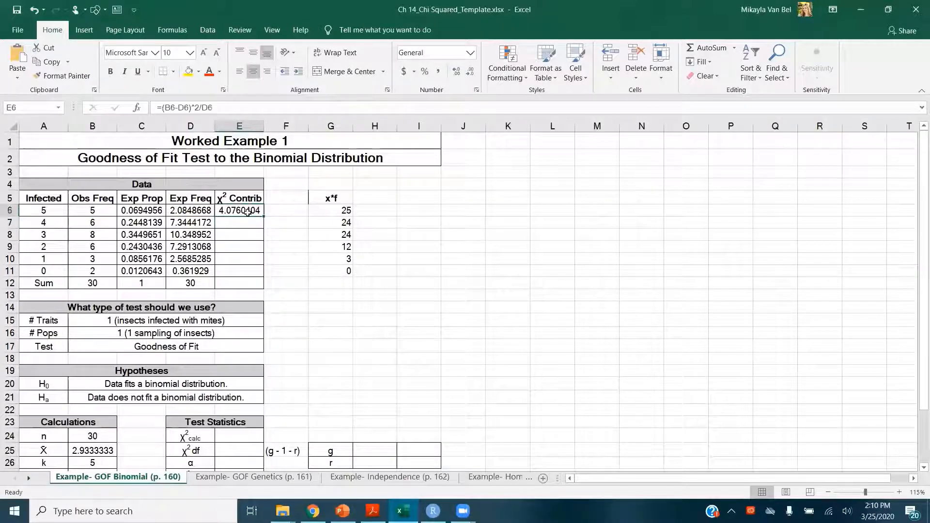
{"action": "left_click_drag", "start_coordinate": [264, 216], "coordinate": [260, 275]}
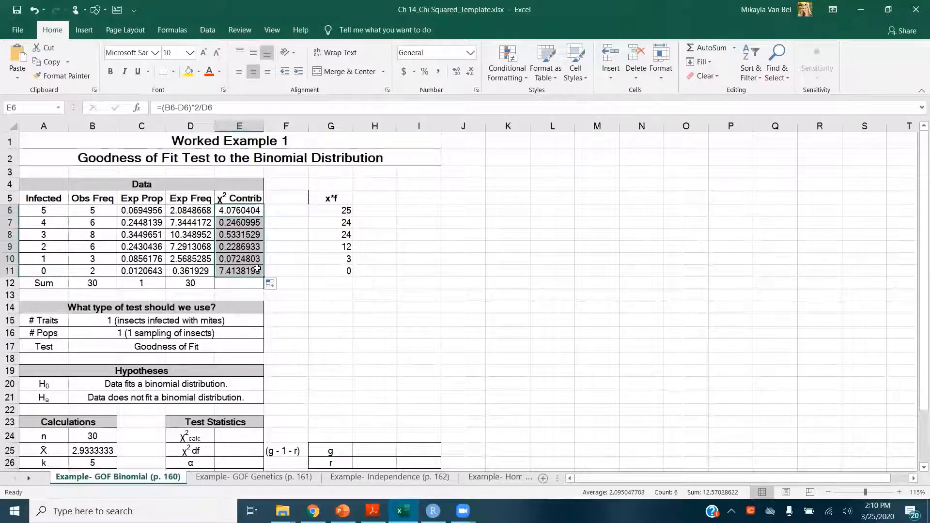
{"action": "left_click", "coordinate": [237, 285]}
{"action": "key", "text": "alt+equal"}
{"action": "key", "text": "Return"}
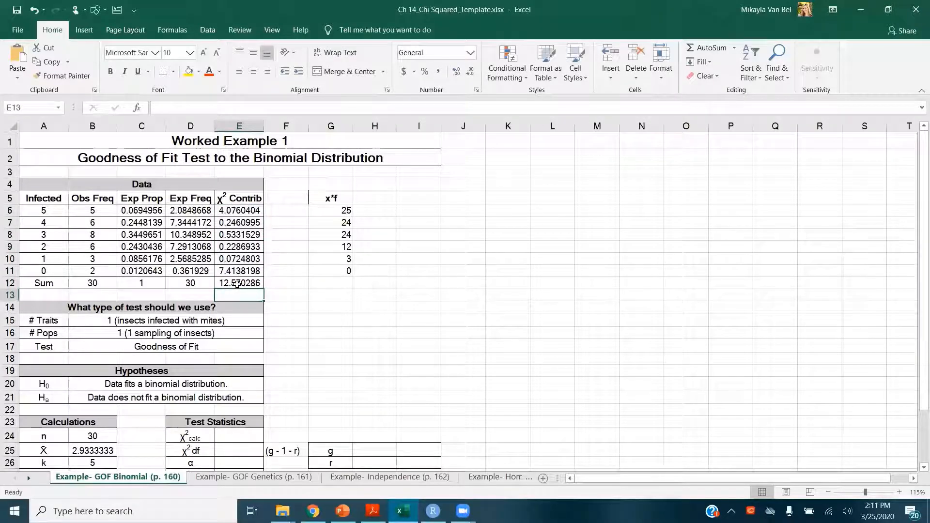
Step: Link the calculated chi-squared statistic in E24 to the contribution total with =E12
{"action": "left_click", "coordinate": [247, 284]}
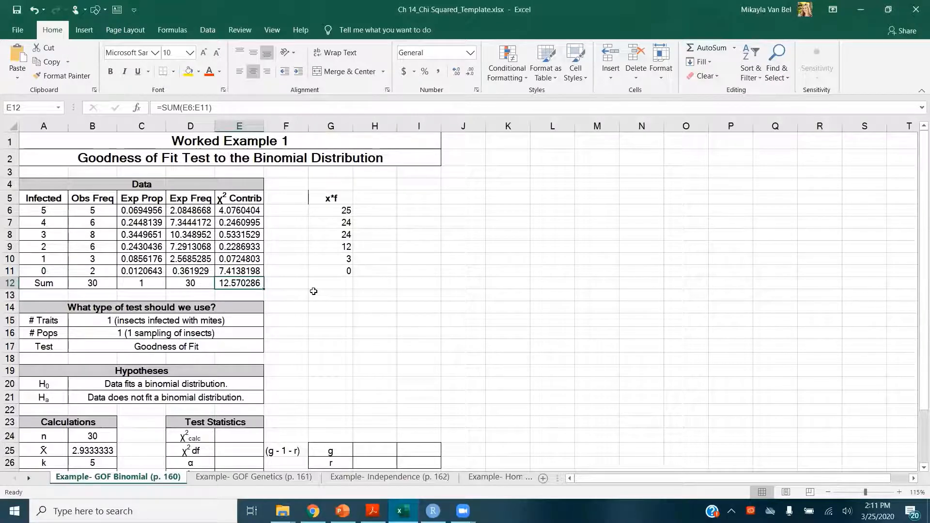
{"action": "scroll", "coordinate": [313, 291], "scroll_direction": "down", "scroll_amount": 1}
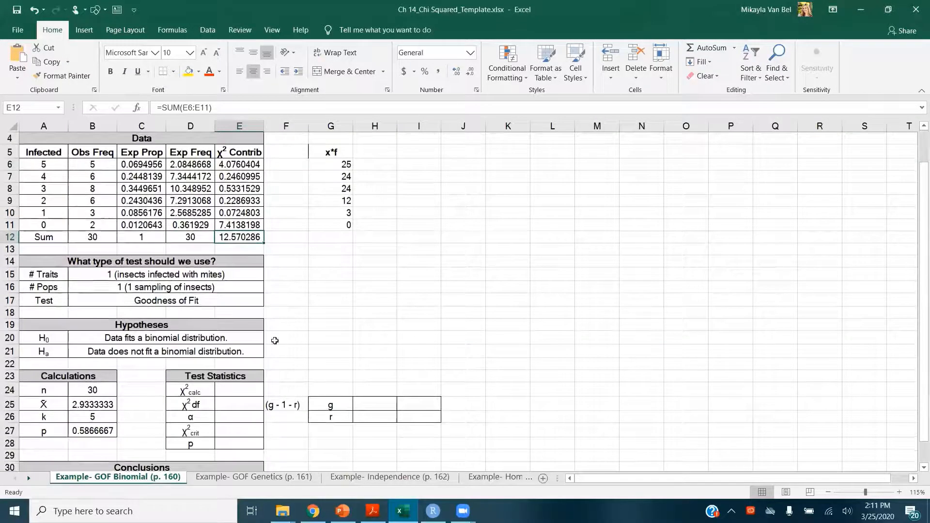
{"action": "left_click", "coordinate": [240, 390]}
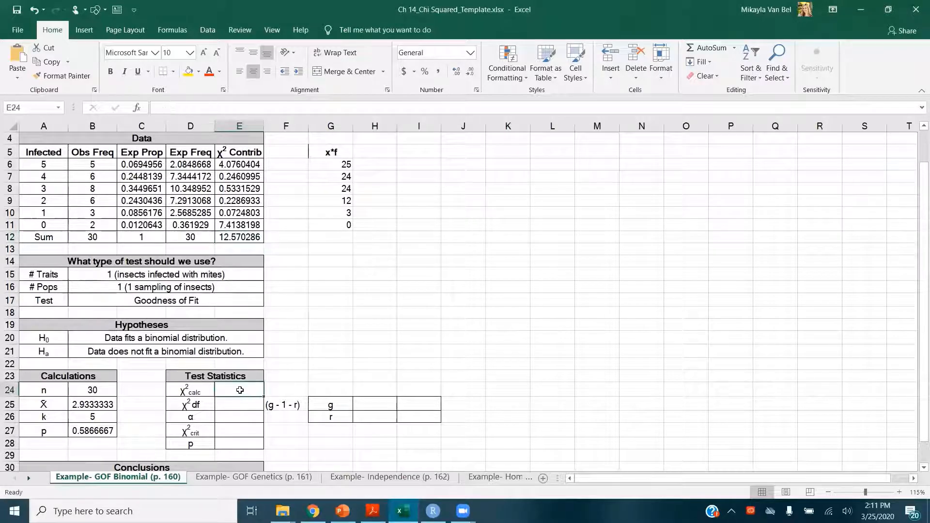
{"action": "type", "text": "="}
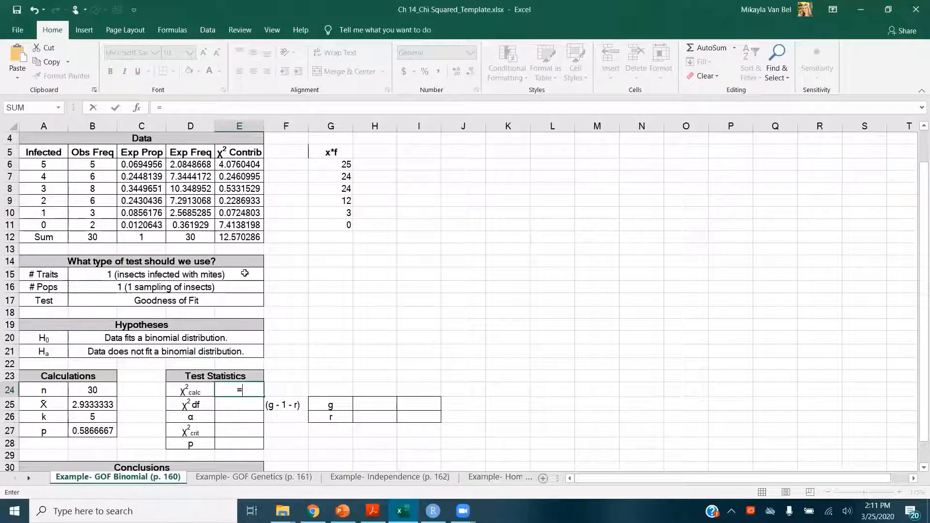
{"action": "left_click", "coordinate": [242, 236]}
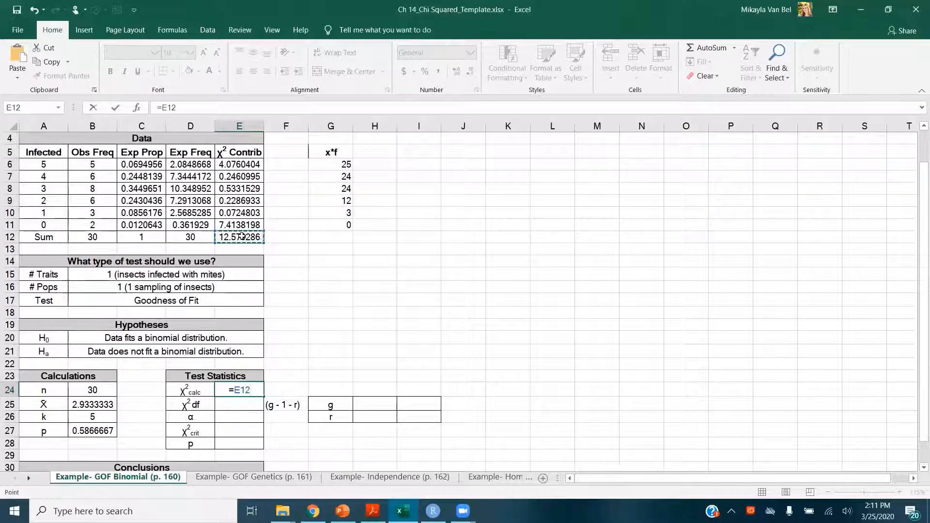
{"action": "key", "text": "Return"}
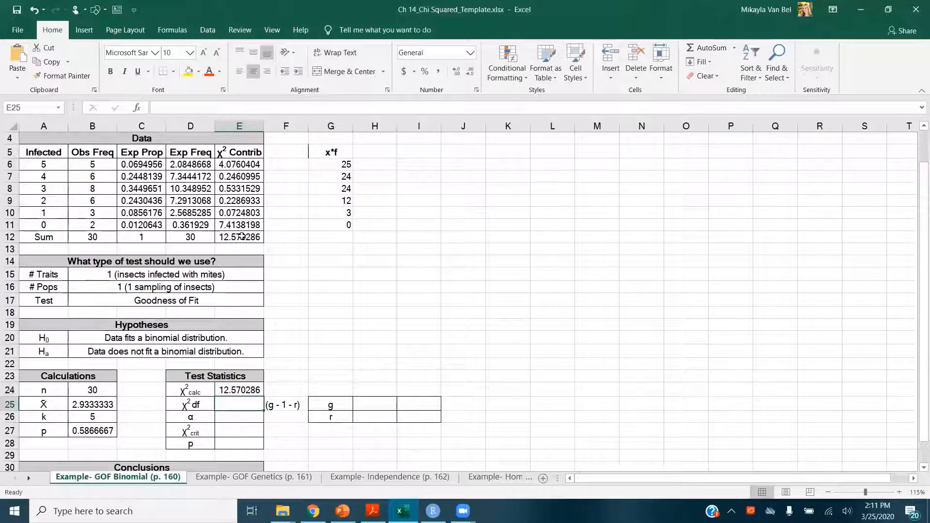
{"action": "left_click", "coordinate": [242, 237]}
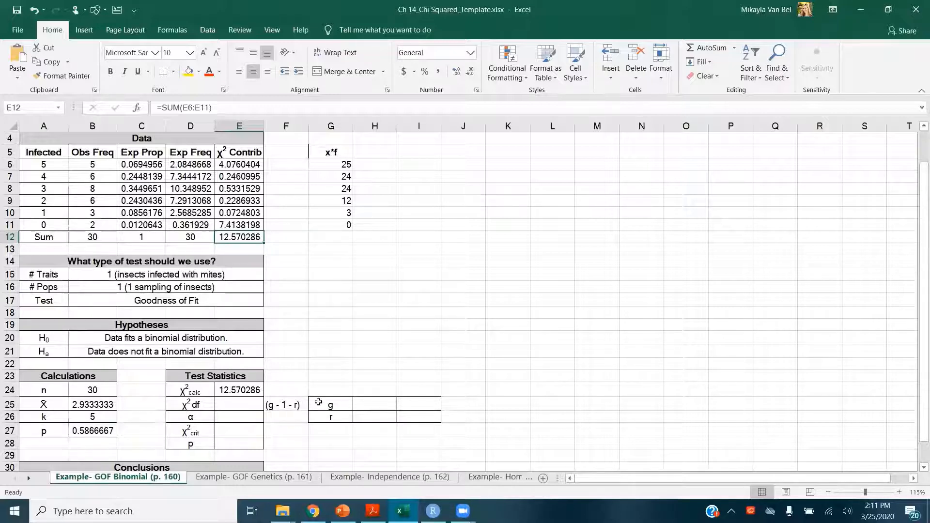
Step: Enter 6 for g in H25 and add the note "(6 types of observations)" in I25
{"action": "left_click", "coordinate": [357, 406]}
{"action": "type", "text": "6"}
{"action": "key", "text": "Return"}
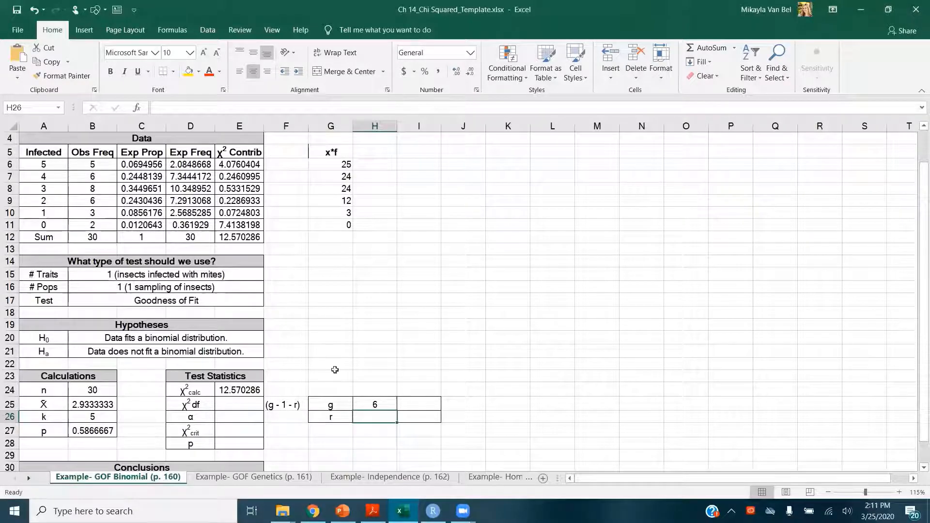
{"action": "left_click", "coordinate": [409, 402]}
{"action": "type", "text": "(6"}
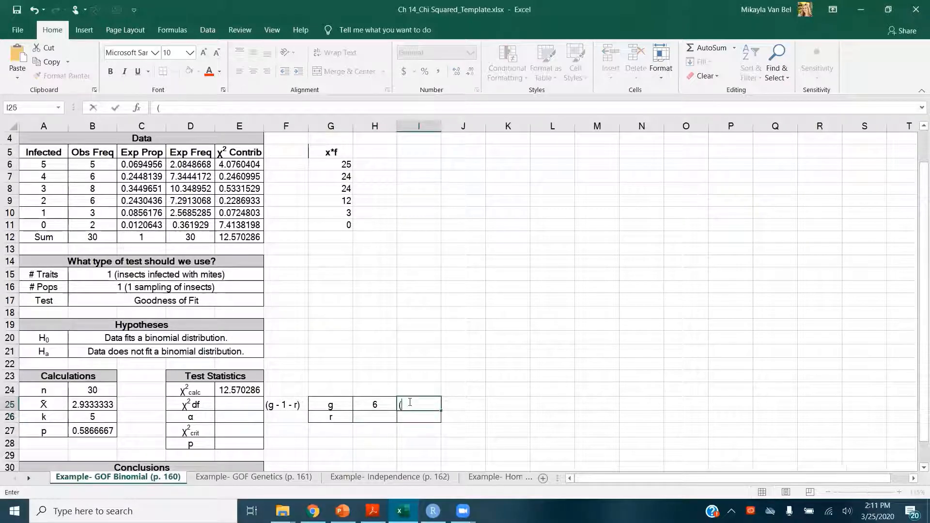
{"action": "type", "text": "ypes of observations)"}
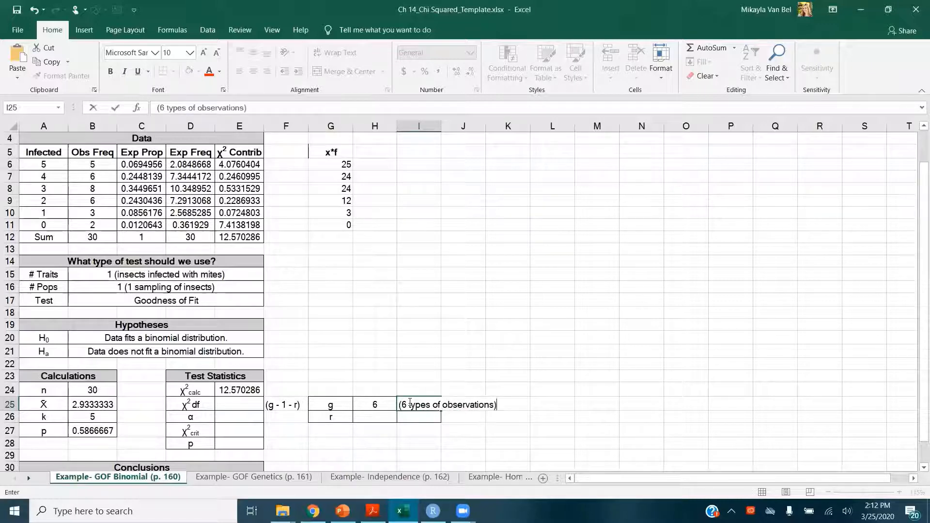
{"action": "key", "text": "Return"}
Step: Enter 1 for r in H26 and add the note "(we estimated weighted mean)" in I26
{"action": "key", "text": "Left"}
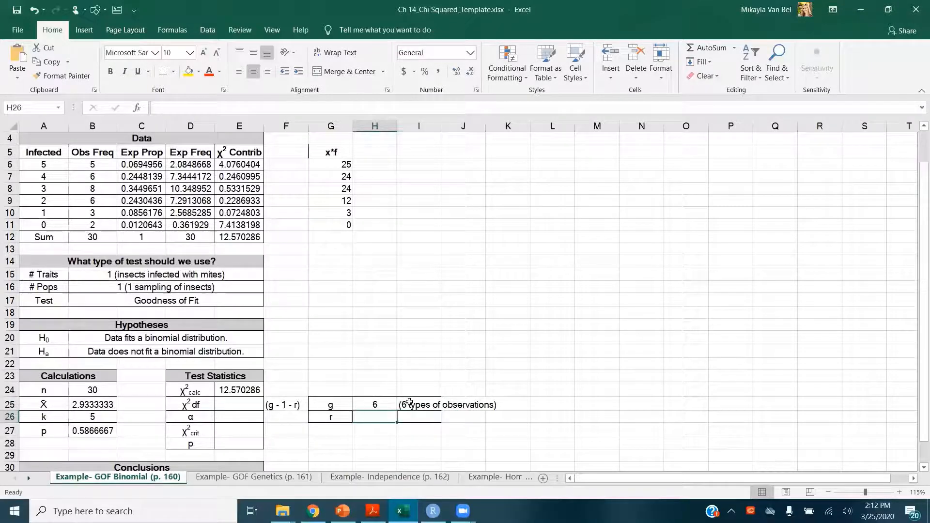
{"action": "type", "text": "1"}
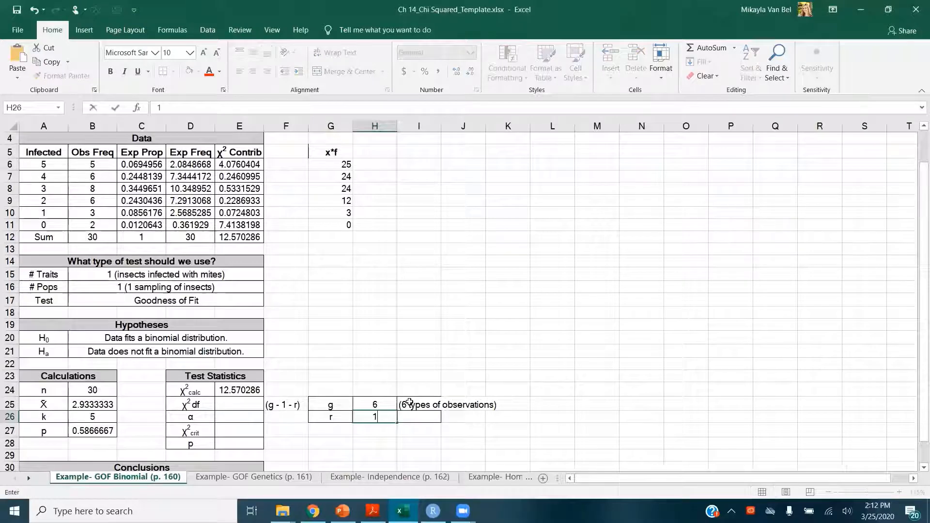
{"action": "key", "text": "Tab"}
{"action": "type", "text": "("}
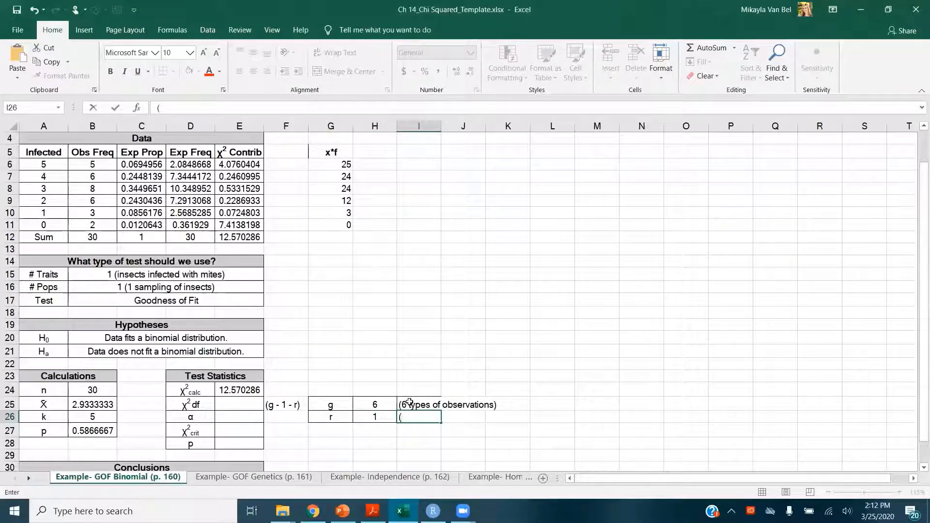
{"action": "type", "text": "we estimated we"}
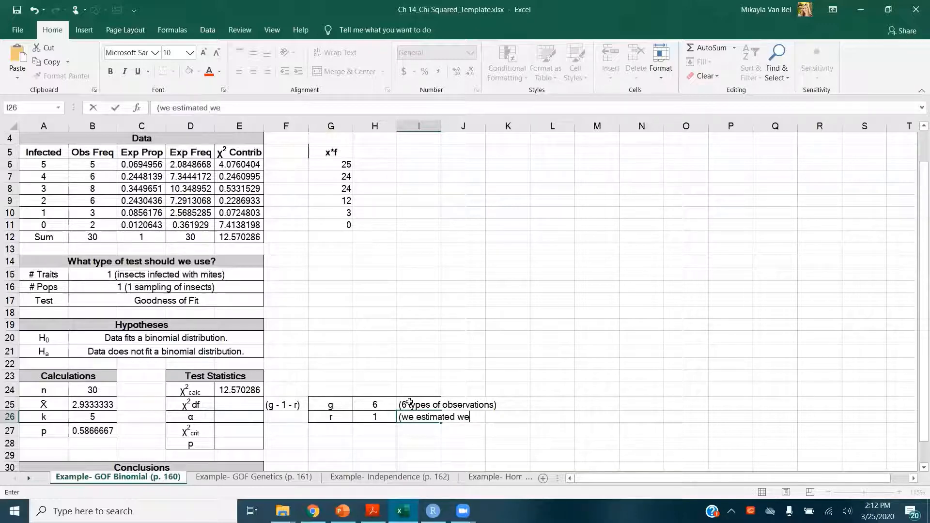
{"action": "type", "text": "ighted mean)"}
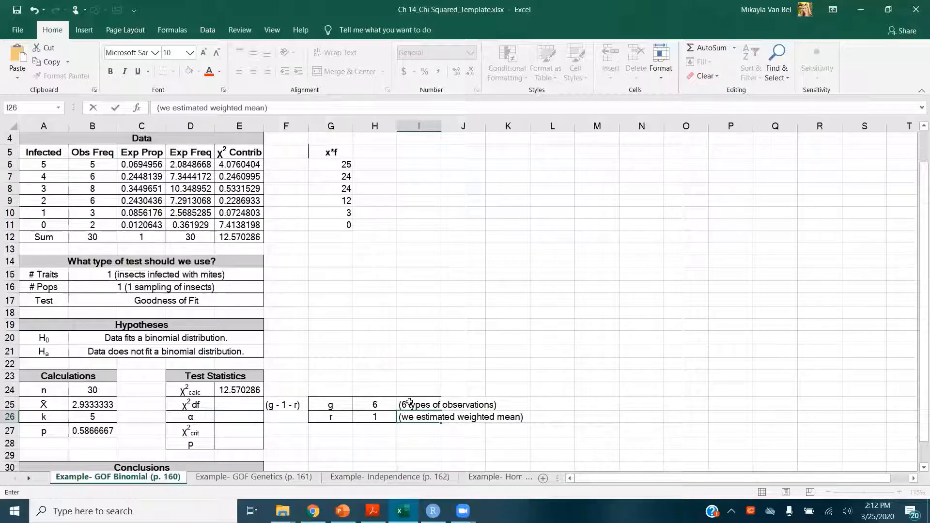
{"action": "key", "text": "Return"}
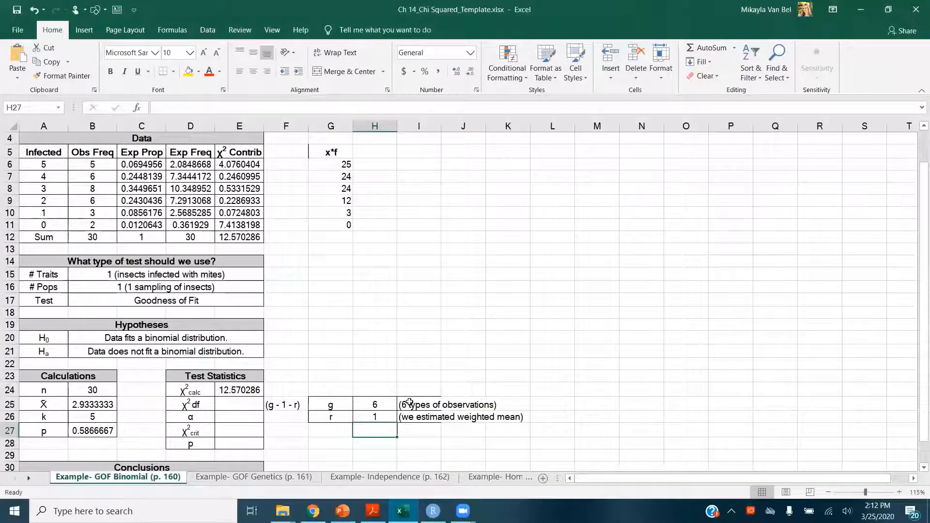
Step: Calculate the degrees of freedom in E25 with =H25-1-H26 and enter 0.05 for alpha in E26
{"action": "left_click", "coordinate": [250, 404]}
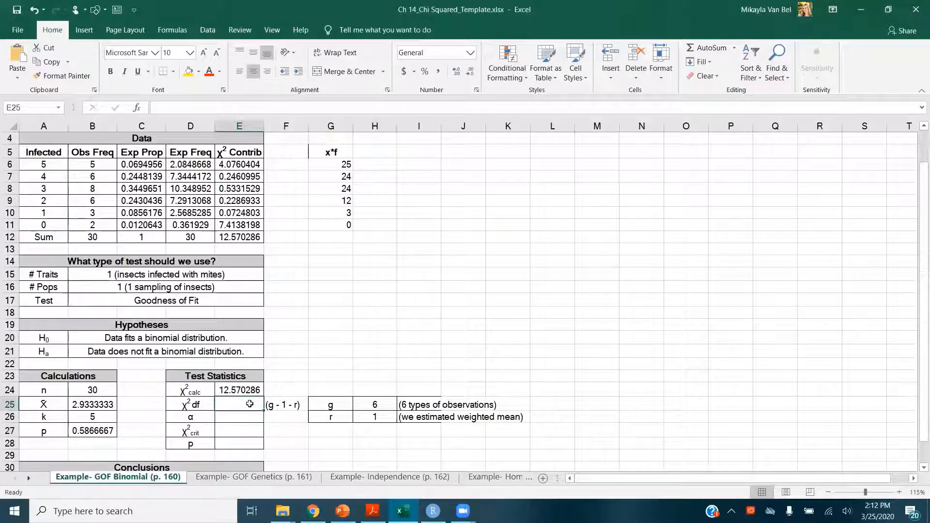
{"action": "type", "text": "="}
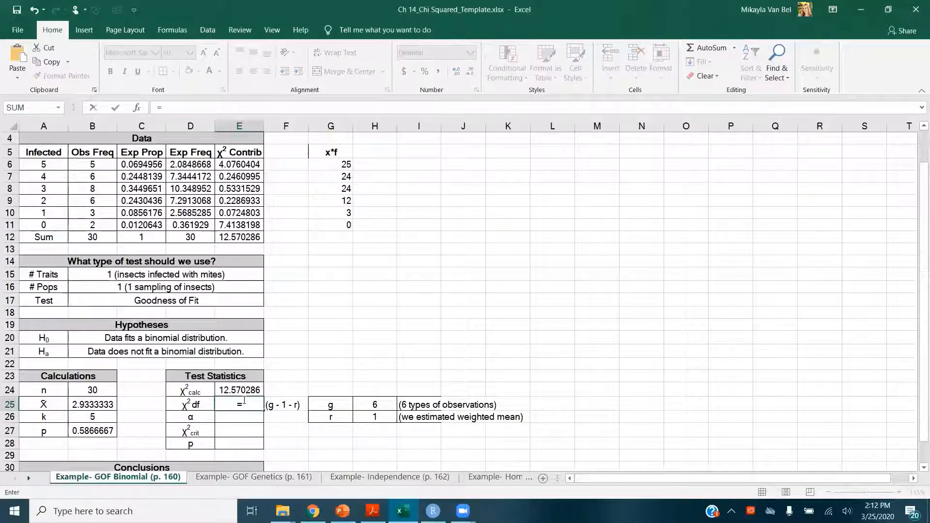
{"action": "left_click", "coordinate": [358, 401]}
{"action": "type", "text": "-1-"}
{"action": "left_click", "coordinate": [374, 417]}
{"action": "key", "text": "Return"}
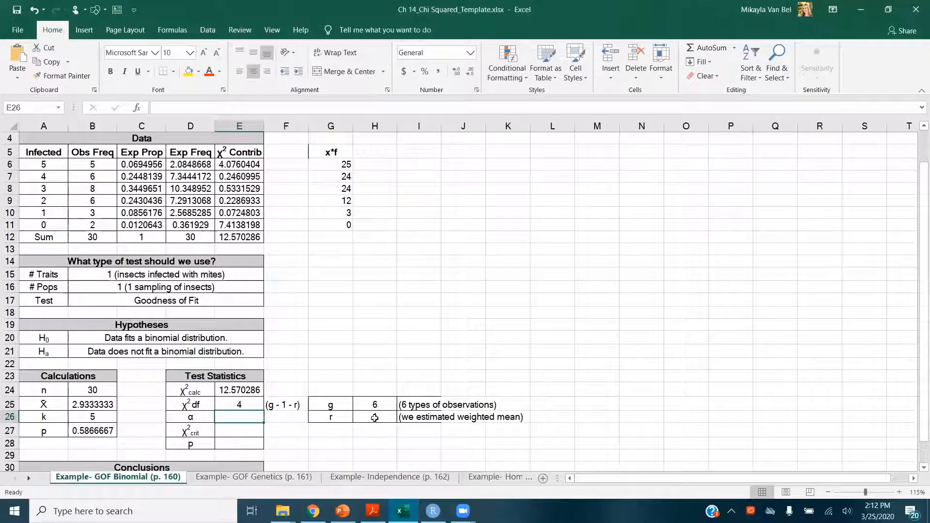
{"action": "type", "text": "0.05"}
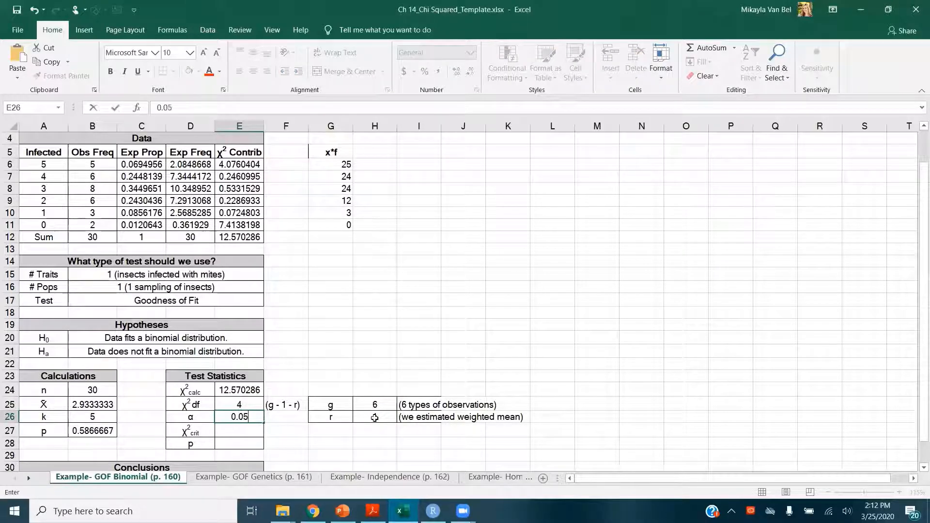
{"action": "key", "text": "Return"}
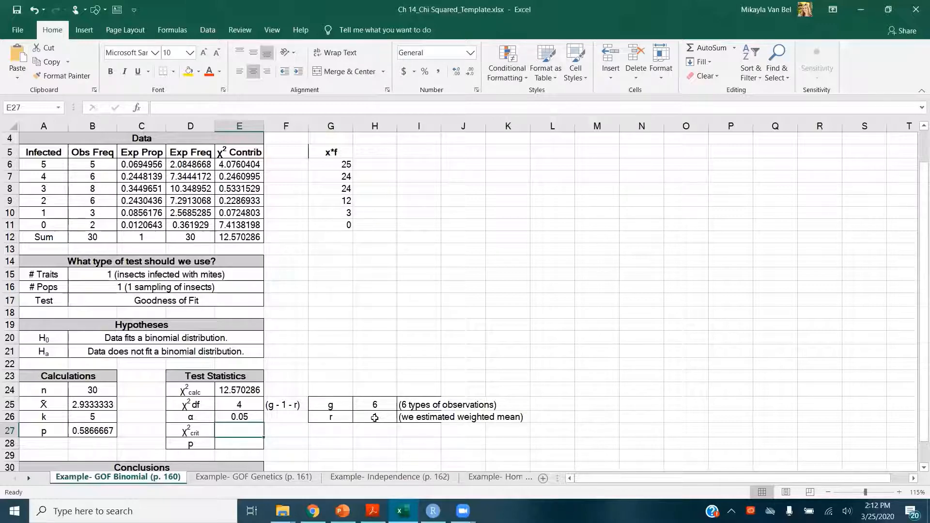
Step: Calculate the critical chi-squared value in E27 with =CHISQ.INV.RT(E26,E25)
{"action": "type", "text": "=chi"}
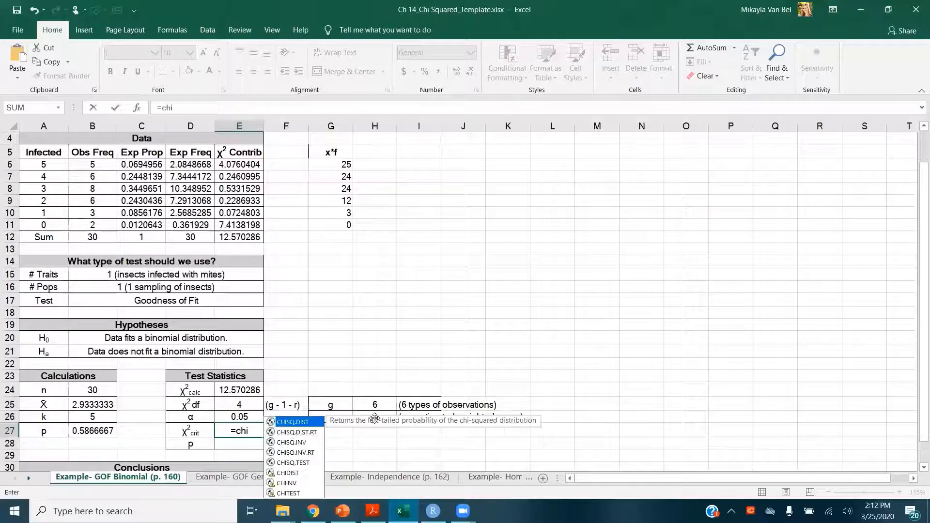
{"action": "type", "text": "sq.inv.rt"}
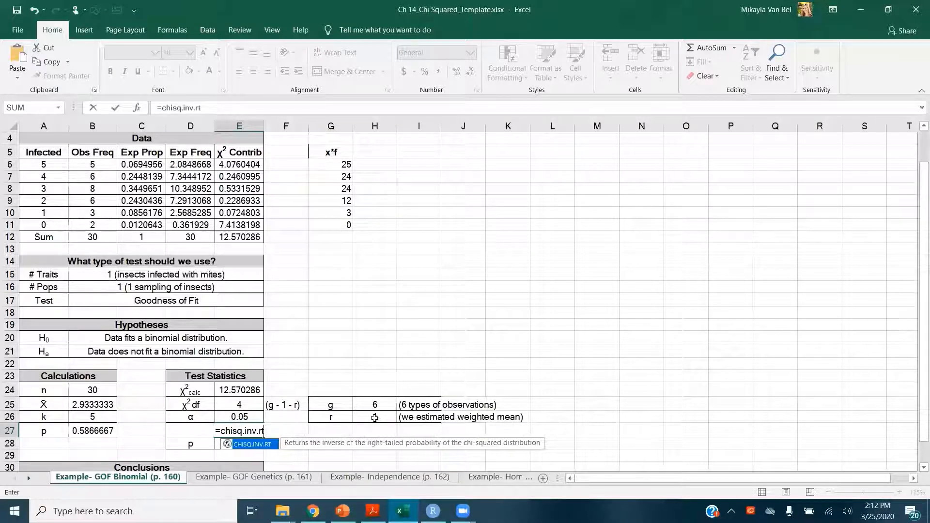
{"action": "key", "text": "Tab"}
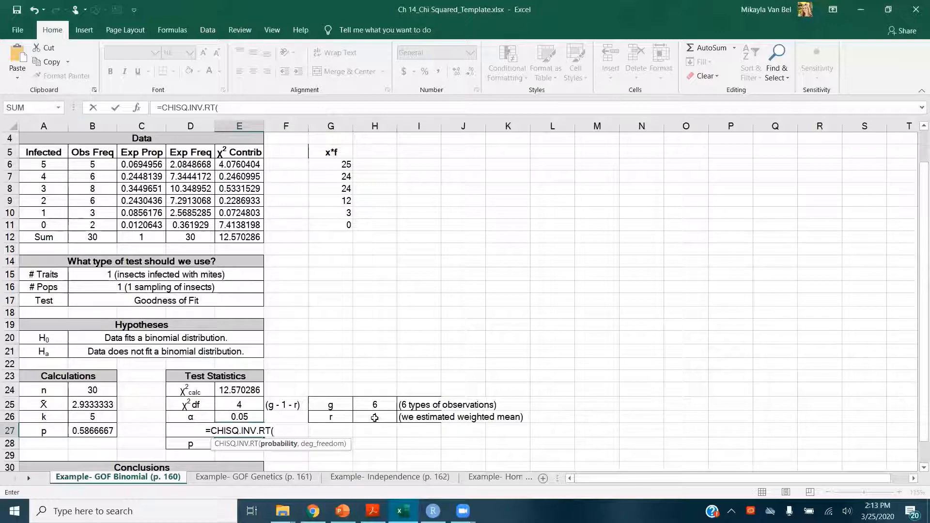
{"action": "left_click", "coordinate": [249, 416]}
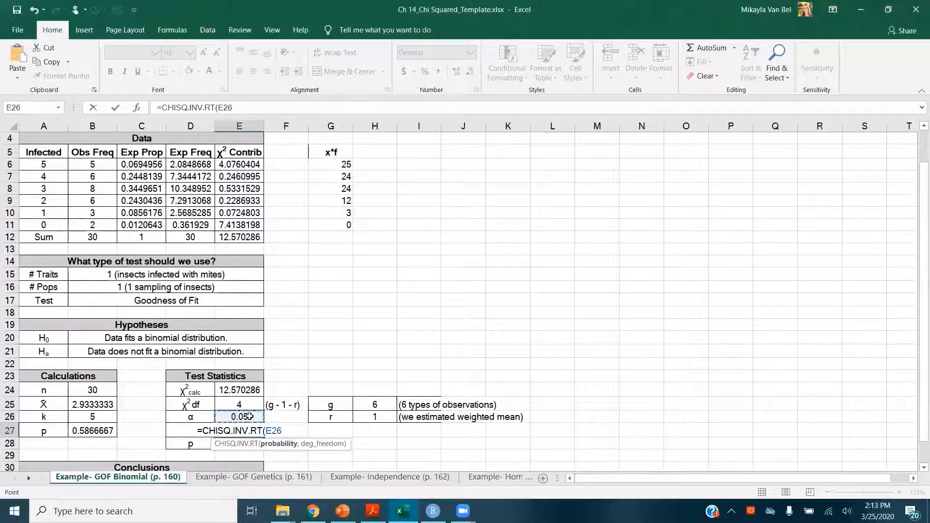
{"action": "type", "text": ","}
{"action": "left_click", "coordinate": [250, 401]}
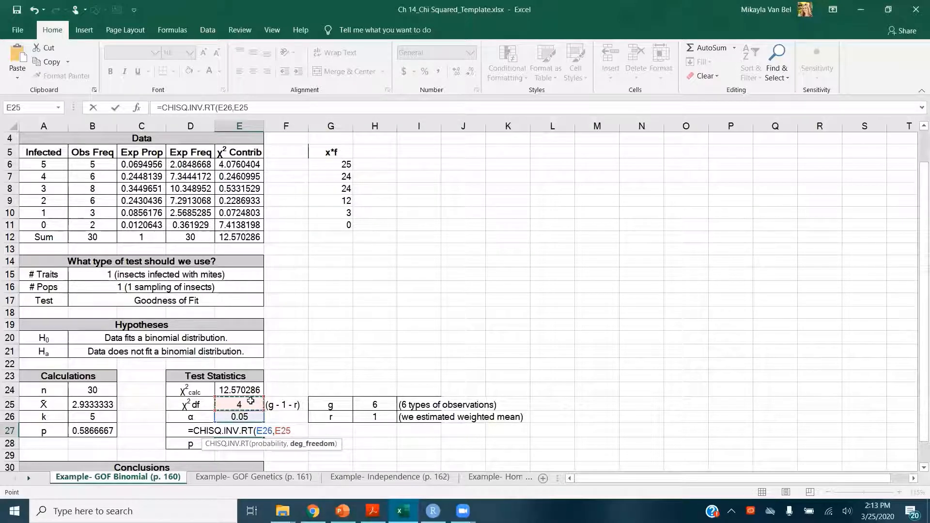
{"action": "key", "text": "Return"}
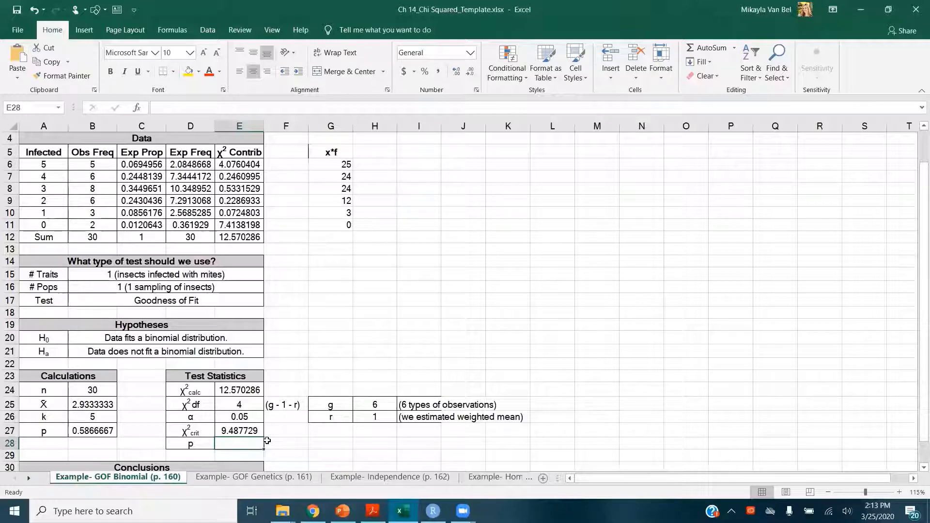
Step: Calculate the test's p-value in E28 with =CHISQ.DIST.RT(E24,E25)
{"action": "type", "text": "="}
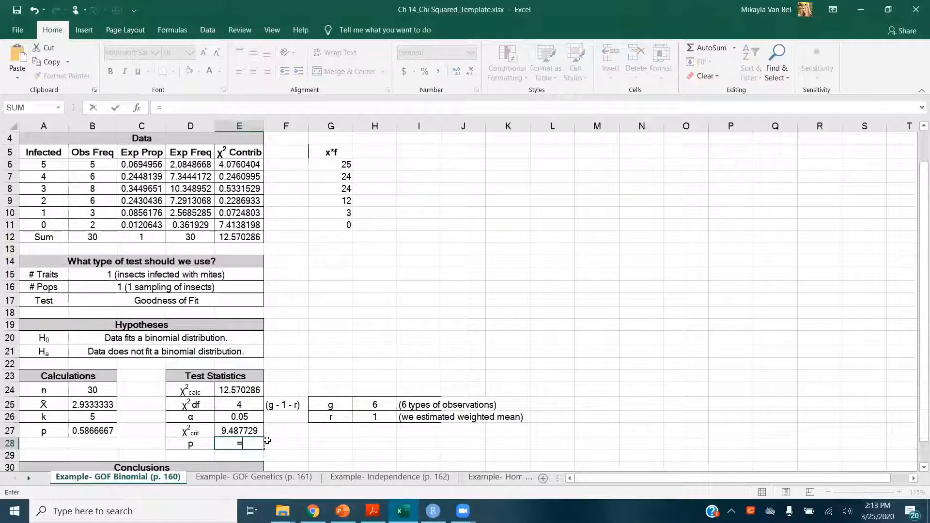
{"action": "type", "text": "chis"}
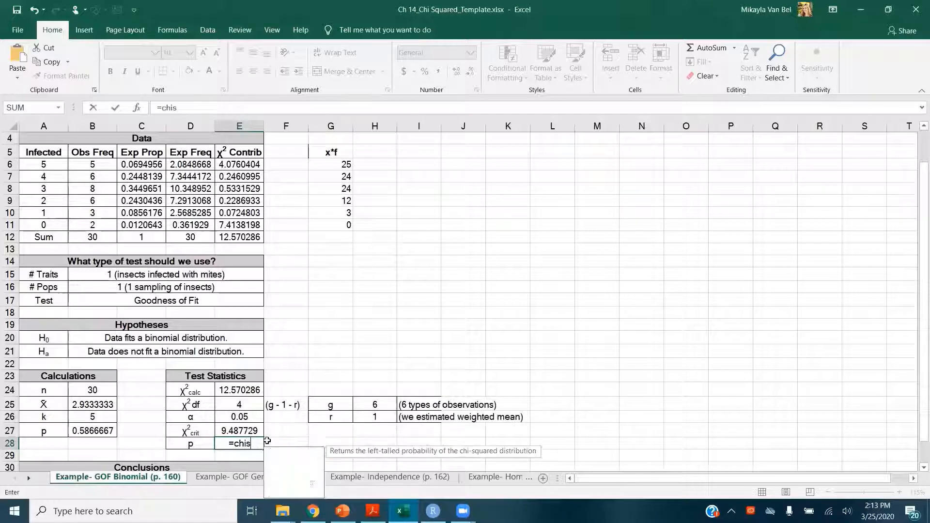
{"action": "type", "text": "q.dist.r"}
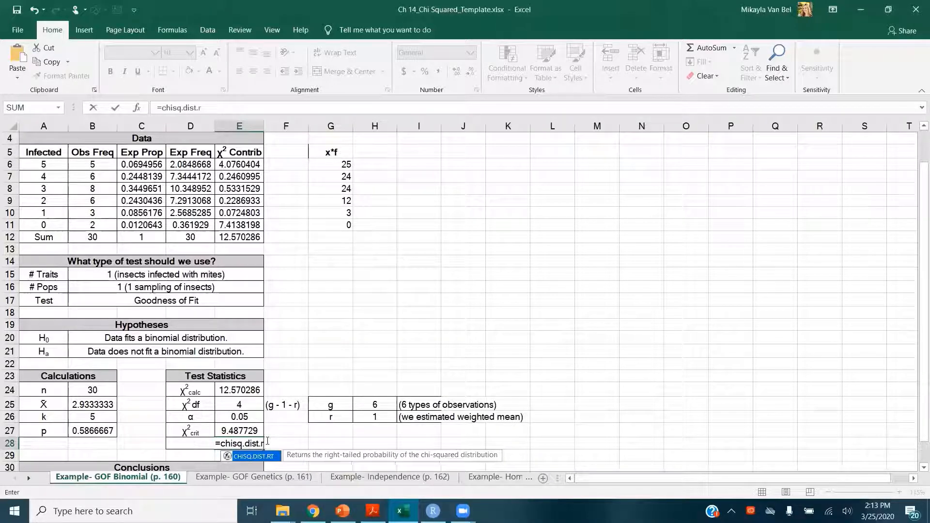
{"action": "key", "text": "Tab"}
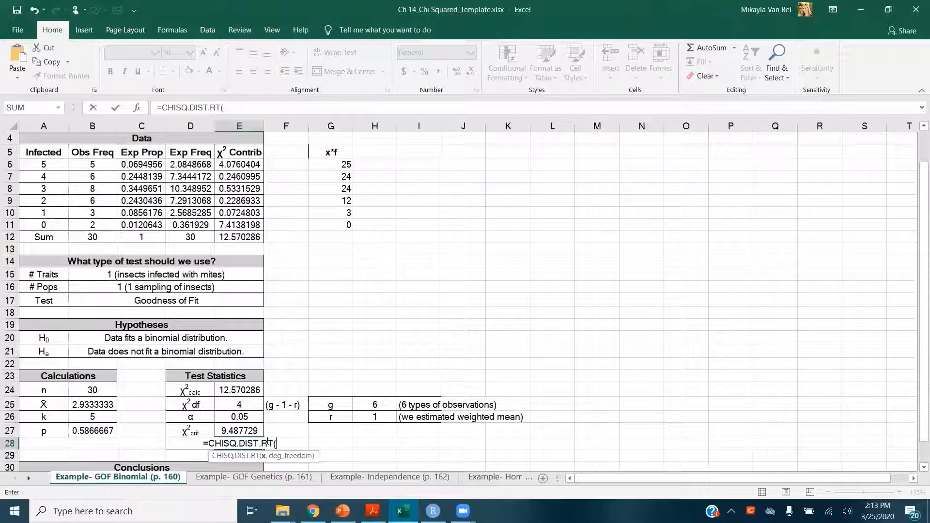
{"action": "left_click", "coordinate": [252, 391]}
{"action": "type", "text": ","}
{"action": "left_click", "coordinate": [248, 404]}
{"action": "key", "text": "Return"}
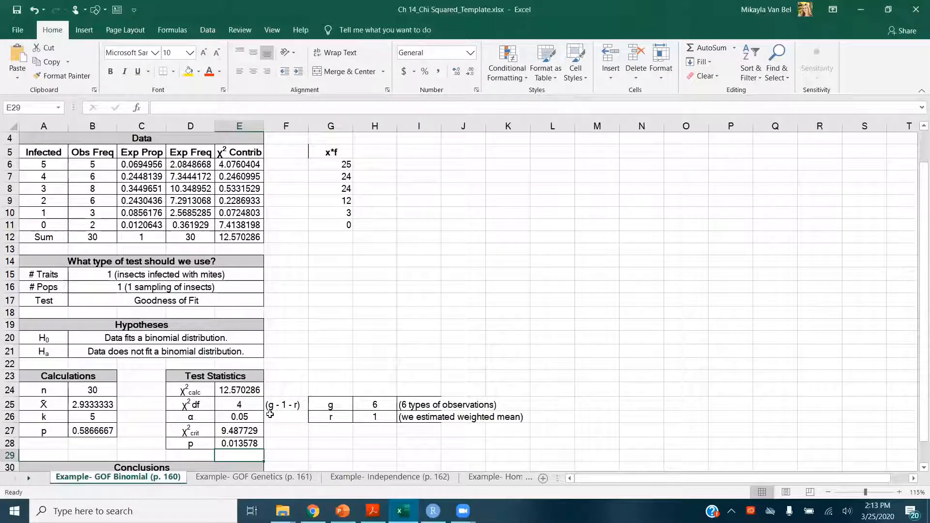
Step: Enter "reject null" as the statistical conclusion in B31
{"action": "scroll", "coordinate": [267, 412], "scroll_direction": "down", "scroll_amount": 2}
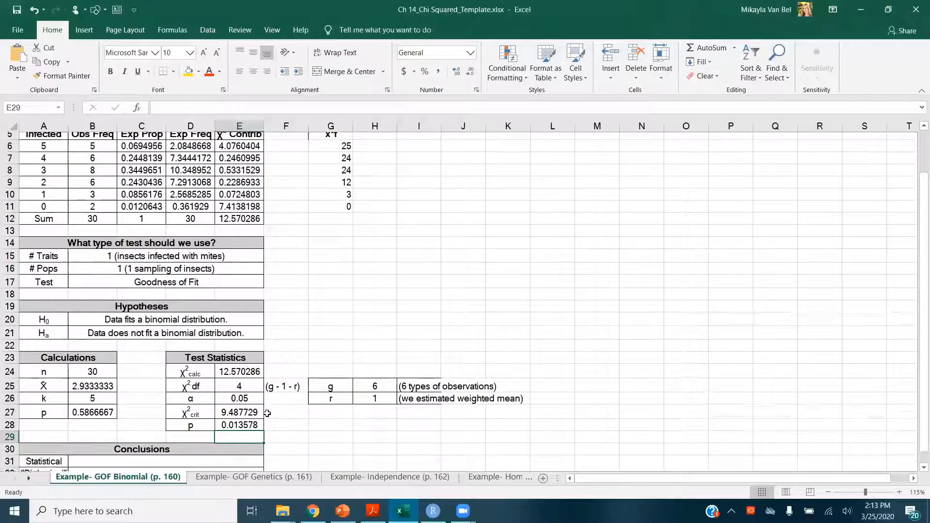
{"action": "left_click", "coordinate": [224, 403]}
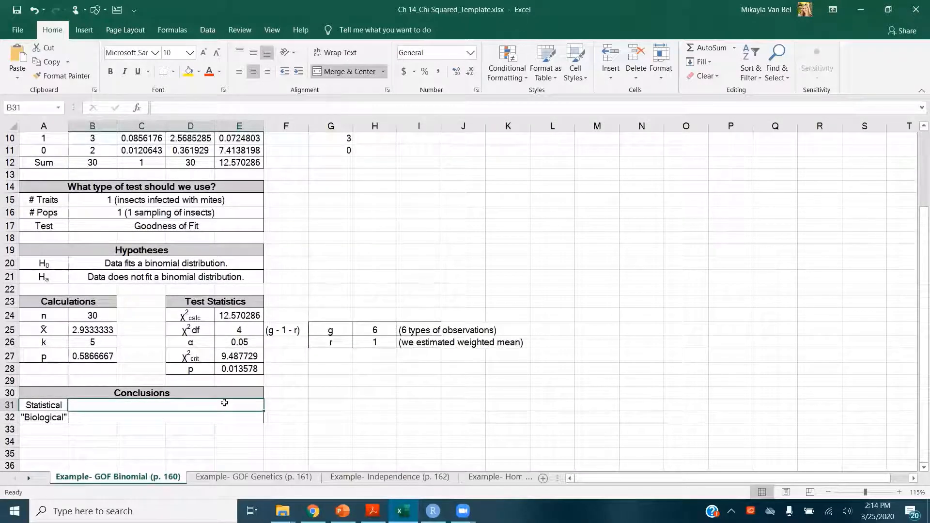
{"action": "type", "text": "reject null"}
{"action": "key", "text": "Return"}
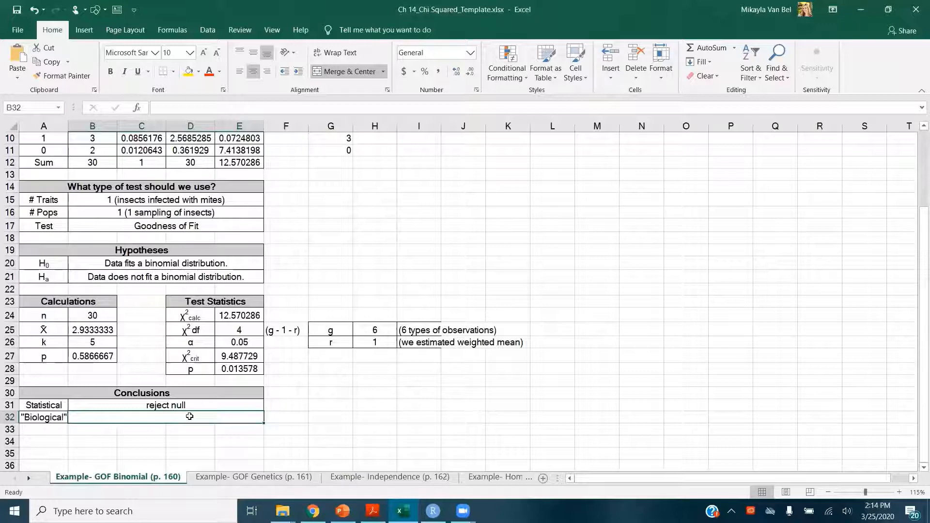
Step: Enter "Data does not fit a binomial distribution." as the biological conclusion in B32
{"action": "type", "text": "Data does not fit a biomi"}
{"action": "key", "text": "BackSpace"}
{"action": "key", "text": "BackSpace"}
{"action": "key", "text": "BackSpace"}
{"action": "type", "text": "nomial distribution."}
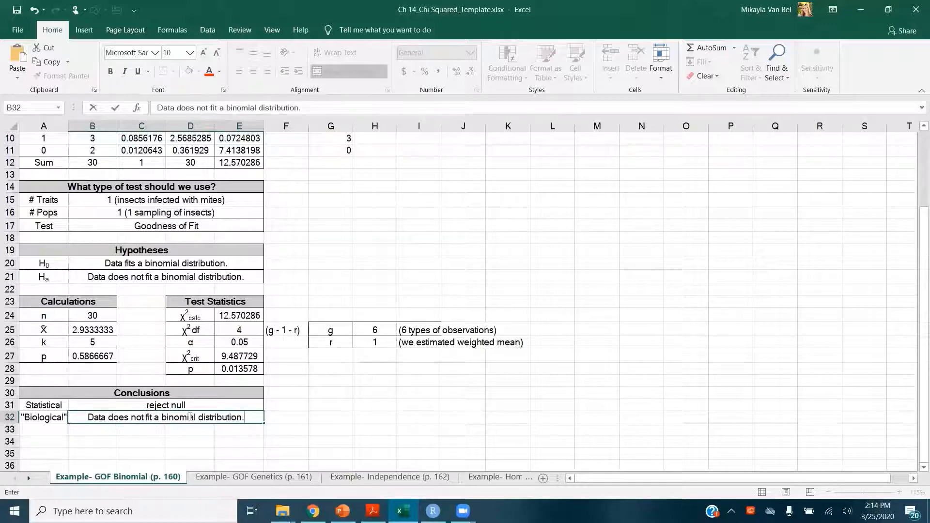
{"action": "key", "text": "Return"}
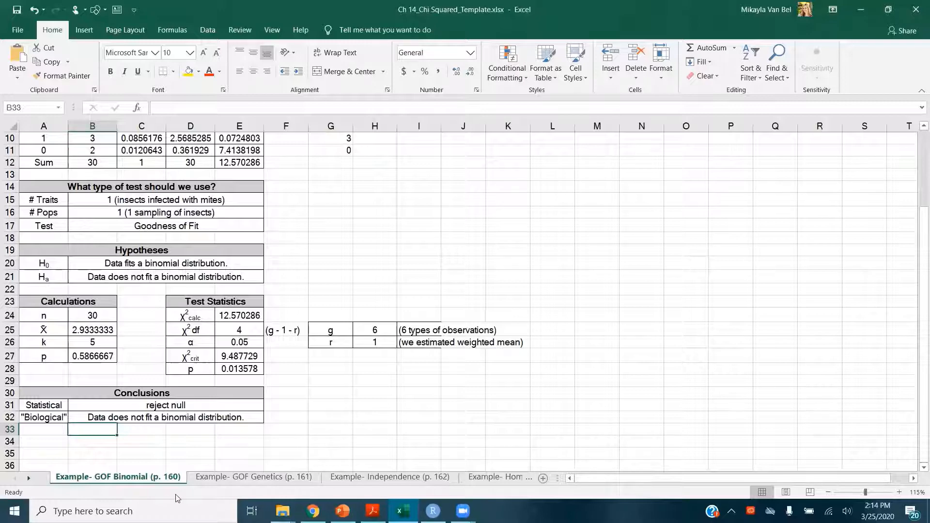
Step: Open the Example- GOF Genetics (p. 161) sheet and consult the Mendelian segregation example in the Acrobat Reader lab manual, returning to Excel
{"action": "left_click", "coordinate": [239, 478]}
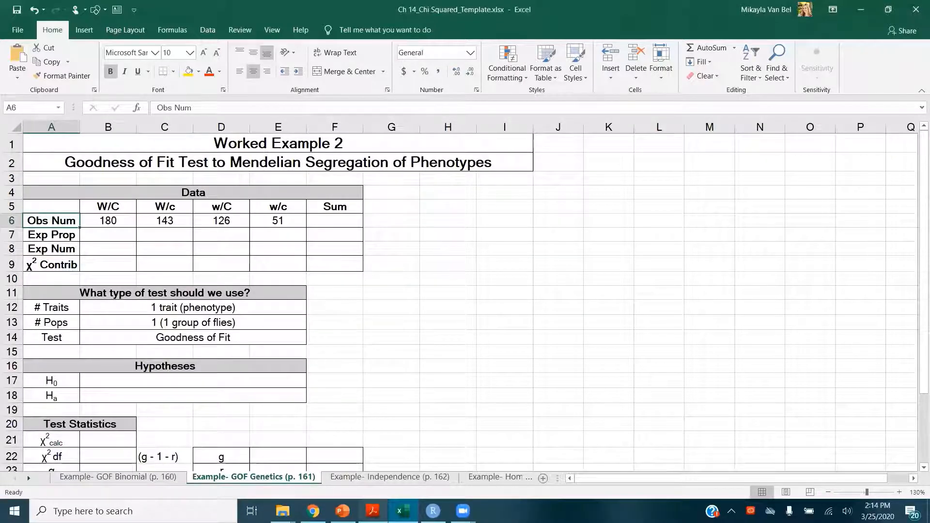
{"action": "left_click", "coordinate": [372, 511]}
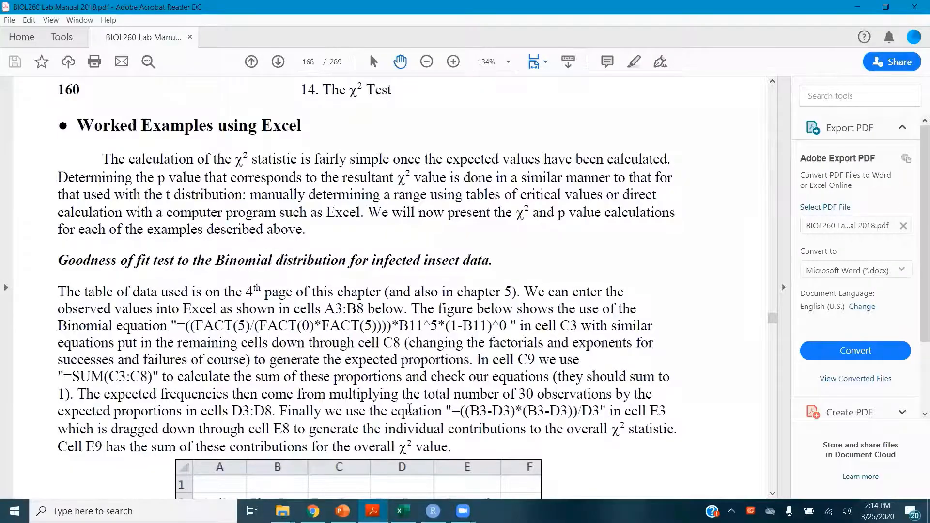
{"action": "scroll", "coordinate": [412, 411], "scroll_direction": "down", "scroll_amount": 10}
{"action": "scroll", "coordinate": [408, 410], "scroll_direction": "down", "scroll_amount": 15}
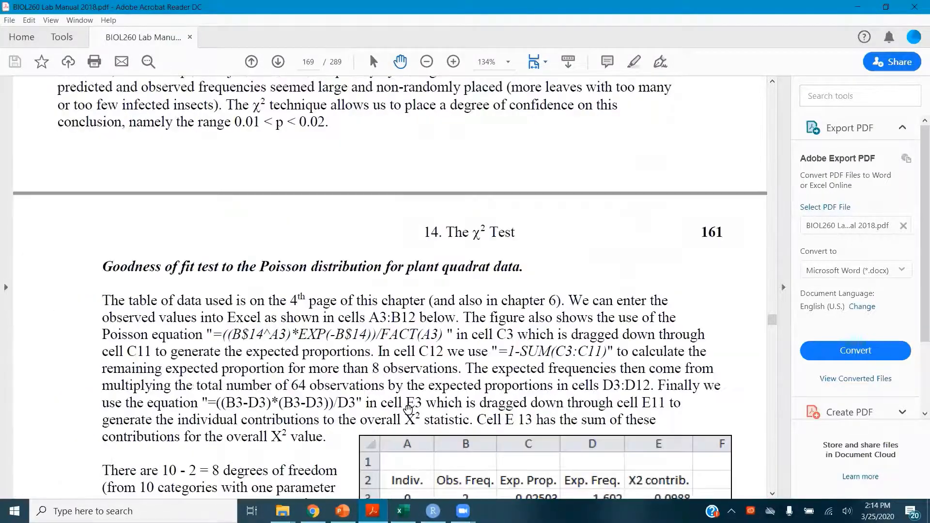
{"action": "scroll", "coordinate": [408, 410], "scroll_direction": "down", "scroll_amount": 10}
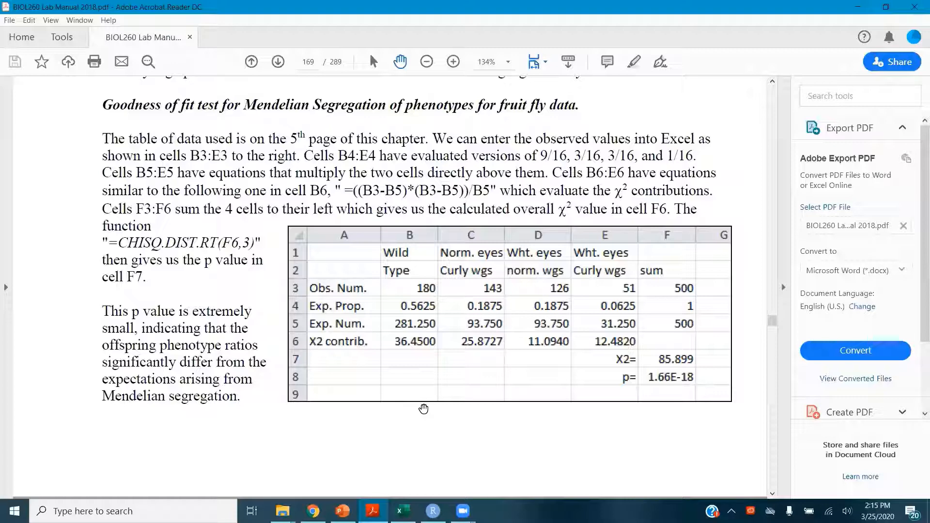
{"action": "left_click", "coordinate": [411, 511]}
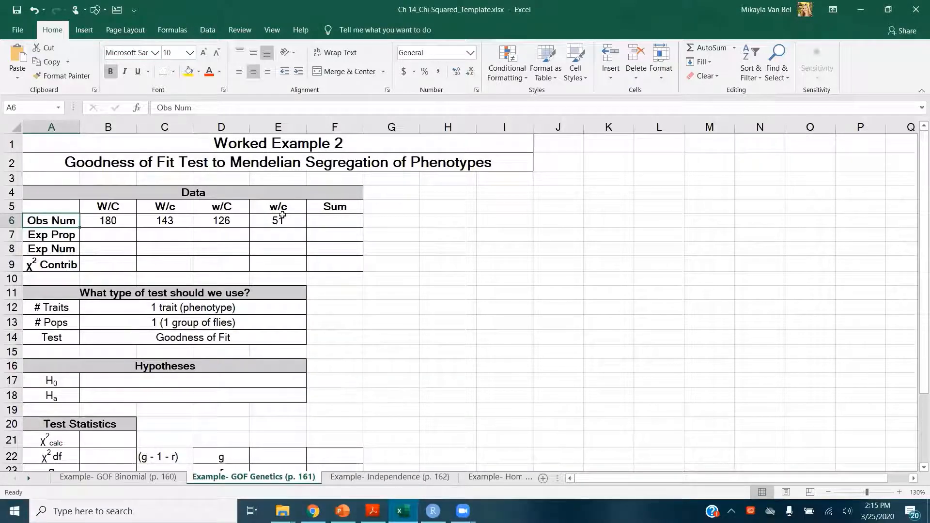
Step: Enter the null hypothesis "Data fits Mendelian pattern." in B17
{"action": "left_click", "coordinate": [98, 234]}
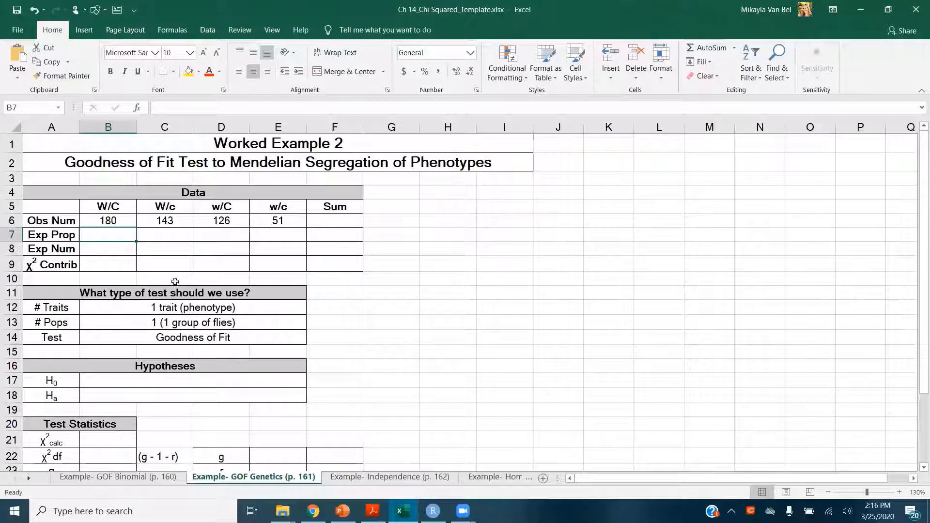
{"action": "left_click", "coordinate": [184, 381]}
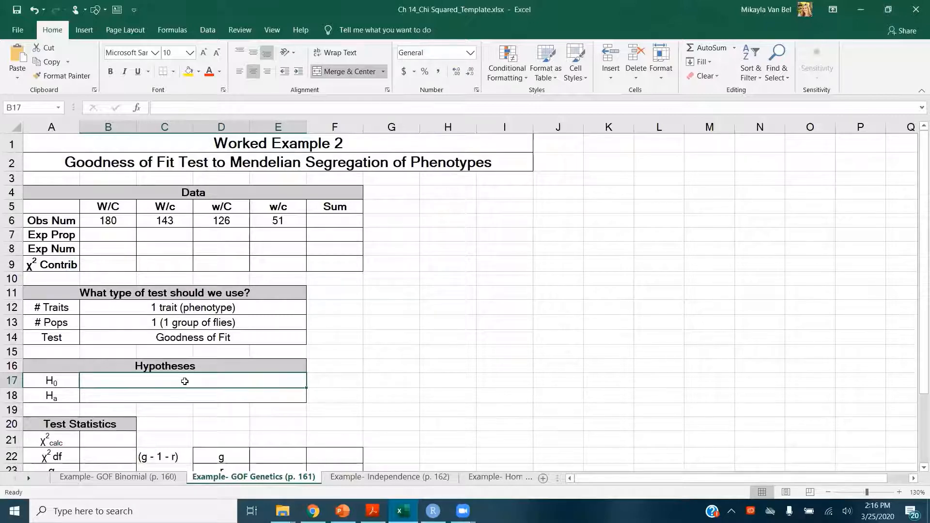
{"action": "type", "text": "D"}
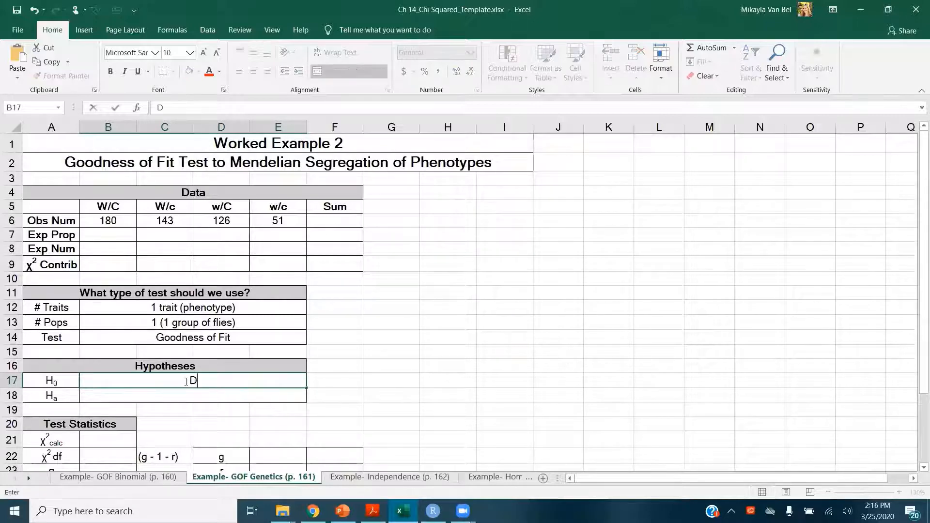
{"action": "type", "text": "ata fits "}
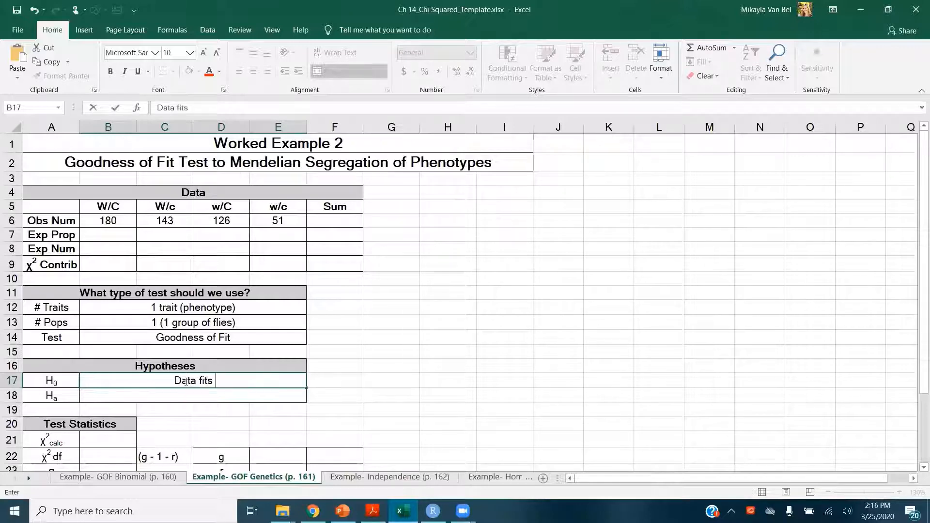
{"action": "type", "text": "Mendelian pattern."}
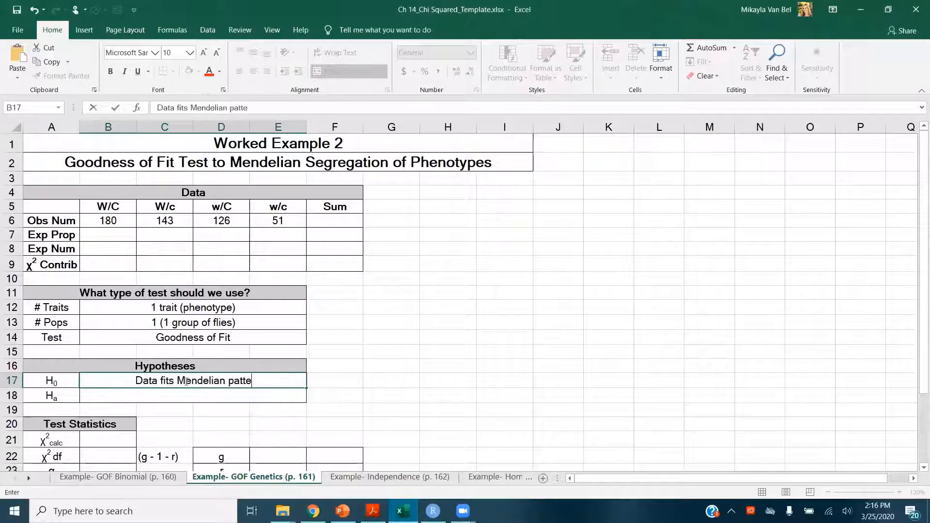
{"action": "key", "text": "Return"}
Step: Enter the alternative hypothesis "Data does not fit Mendelian pattern." in B18
{"action": "type", "text": "Data does "}
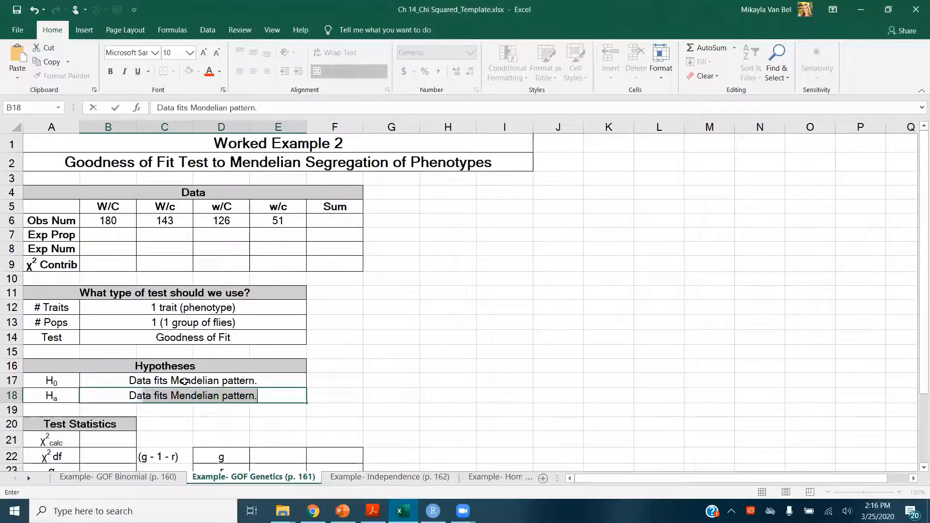
{"action": "type", "text": "not fit "}
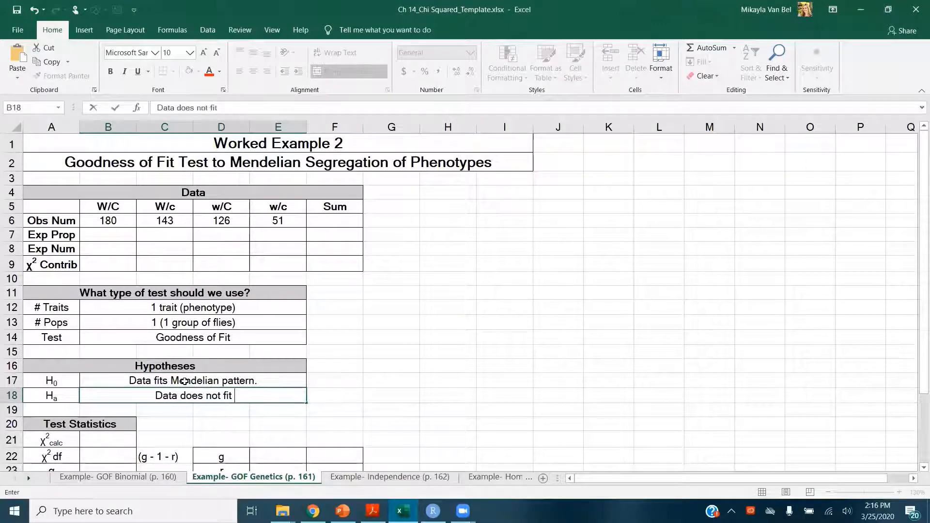
{"action": "type", "text": "Mendelian pattern."}
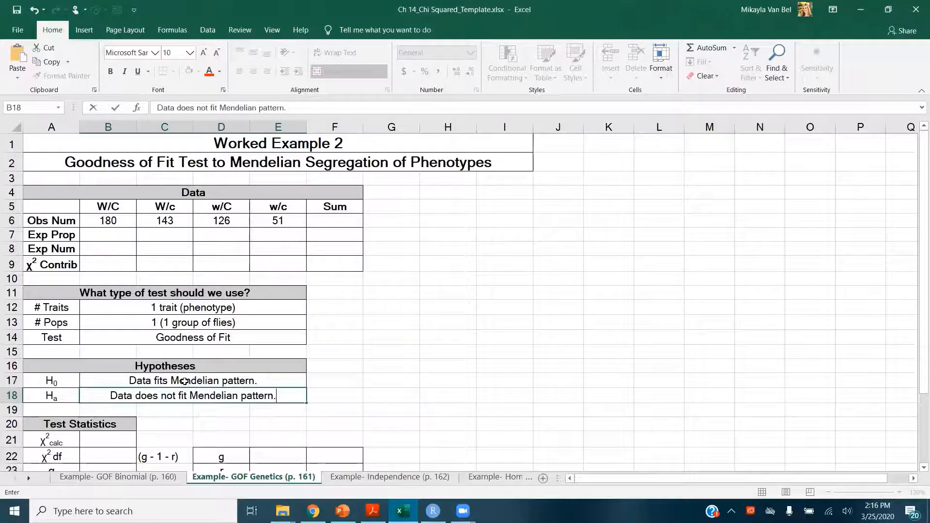
{"action": "key", "text": "Return"}
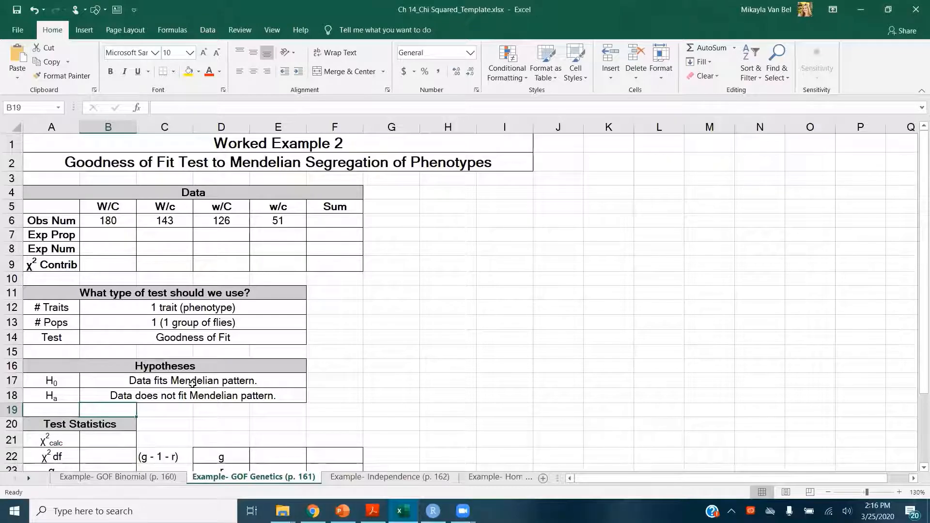
Step: Fill the expected proportions in B7:E7 with the formulas =9/16, =3/16, =3/16 and =1/16
{"action": "left_click", "coordinate": [116, 235]}
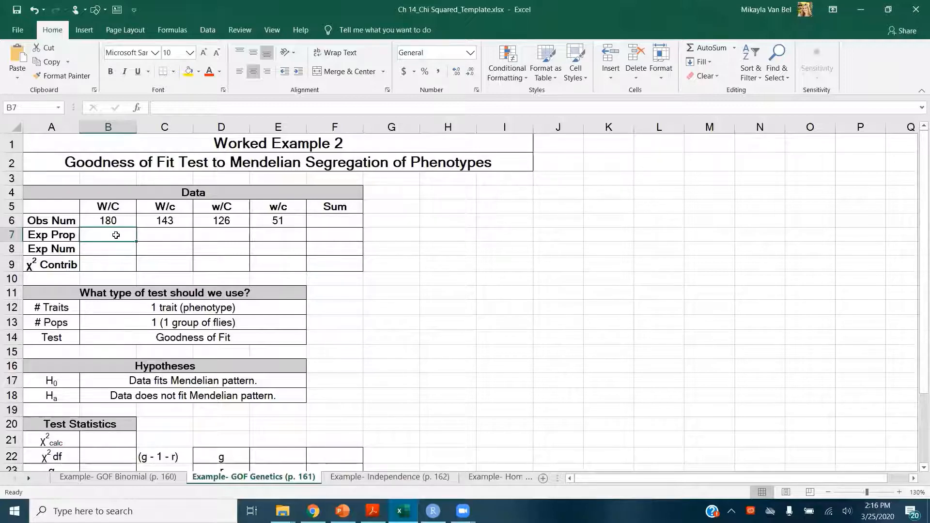
{"action": "type", "text": "=9/16"}
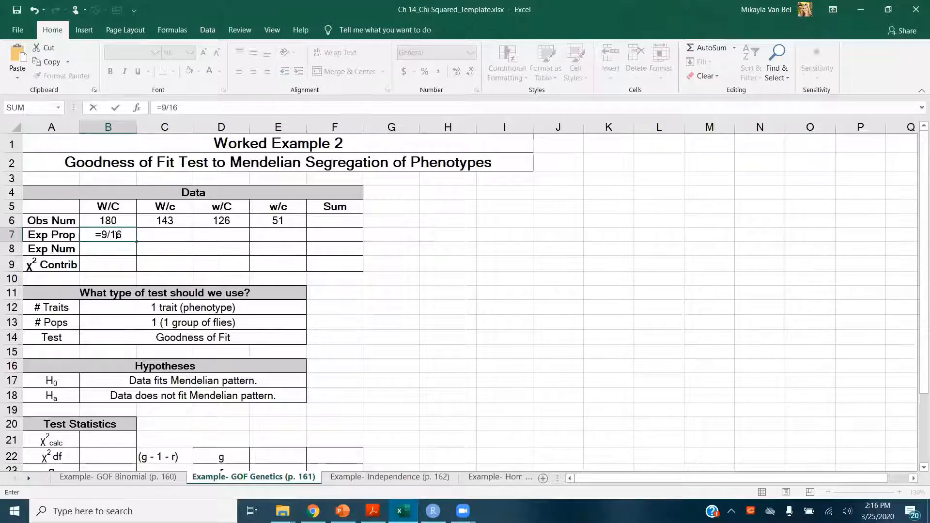
{"action": "key", "text": "Tab"}
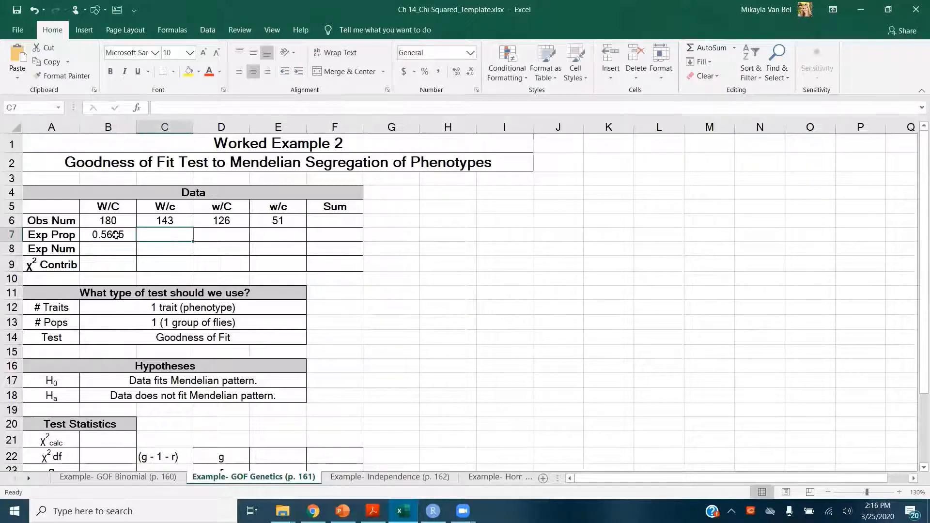
{"action": "type", "text": "="}
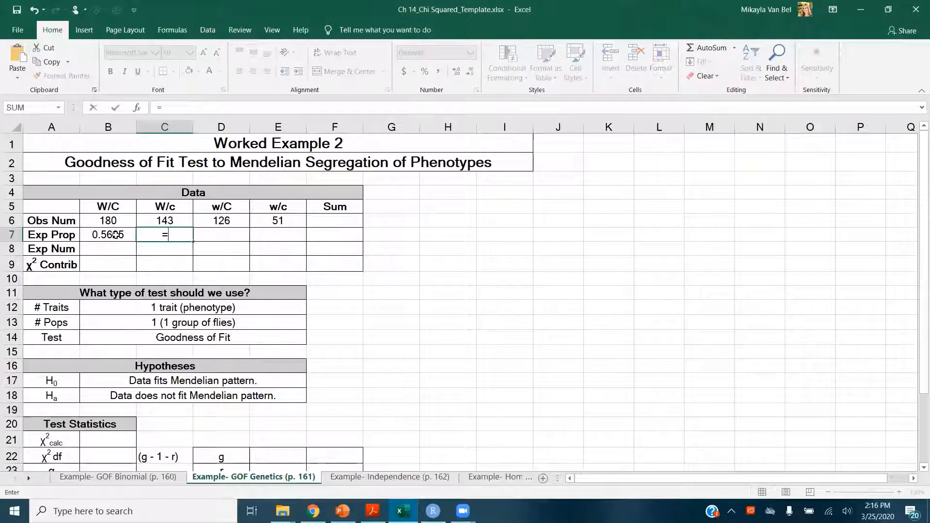
{"action": "type", "text": "3/16"}
{"action": "key", "text": "Tab"}
{"action": "type", "text": "="}
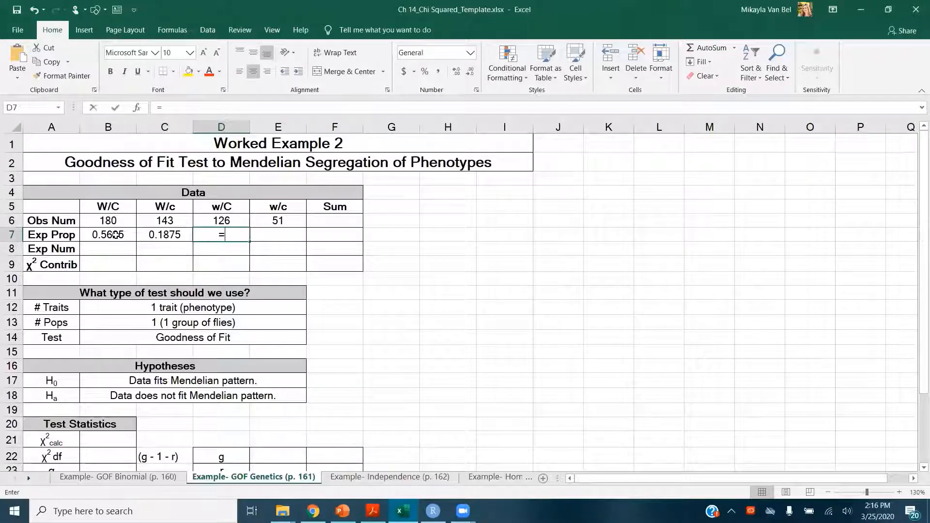
{"action": "type", "text": "3/16"}
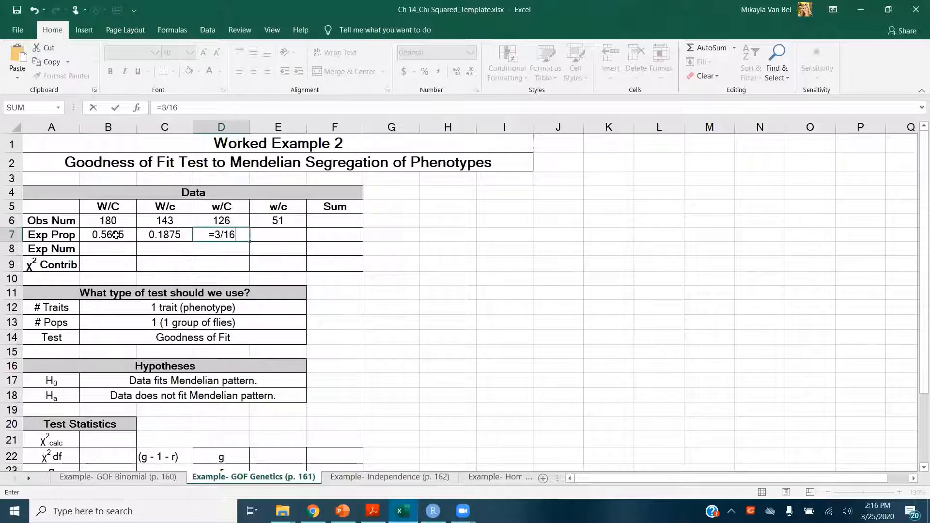
{"action": "key", "text": "Tab"}
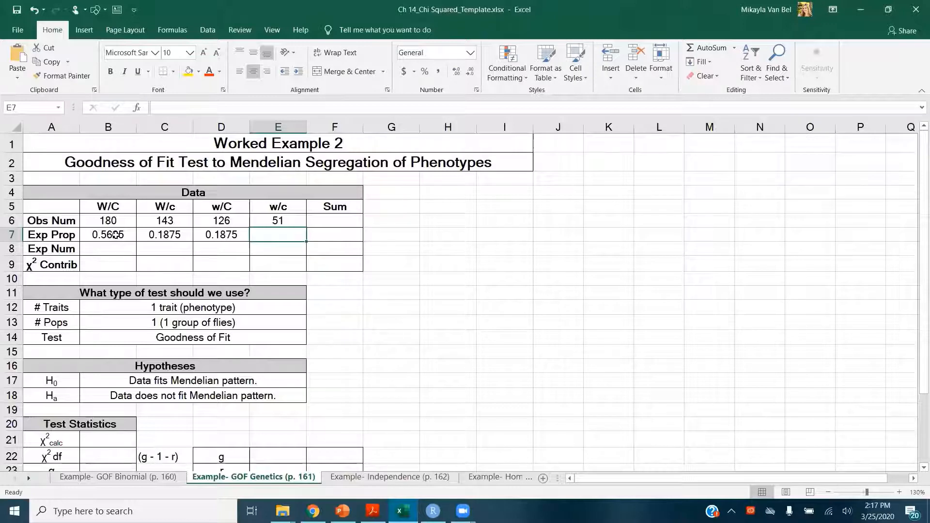
{"action": "type", "text": "=1/1"}
{"action": "type", "text": "6"}
{"action": "key", "text": "Return"}
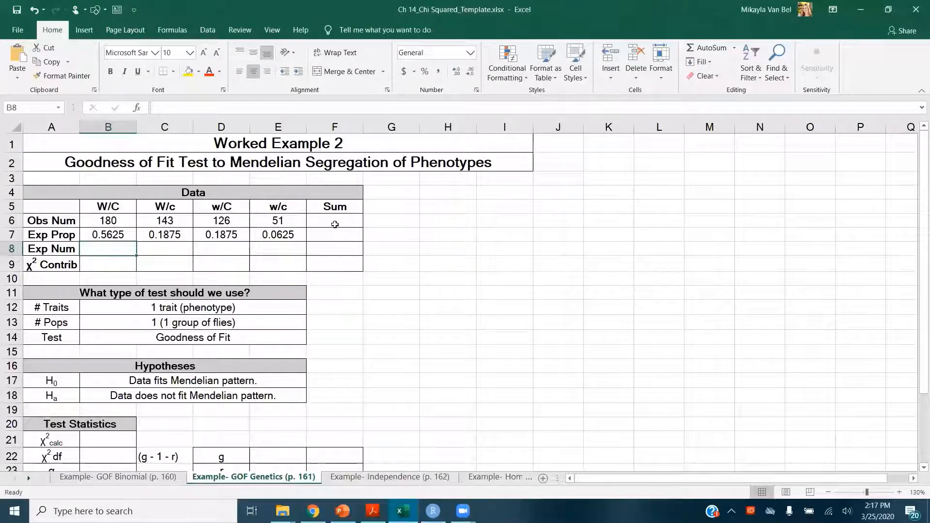
Step: Total the observed numbers in F6 with a SUM of B6:E6
{"action": "left_click", "coordinate": [338, 221]}
{"action": "type", "text": "=su"}
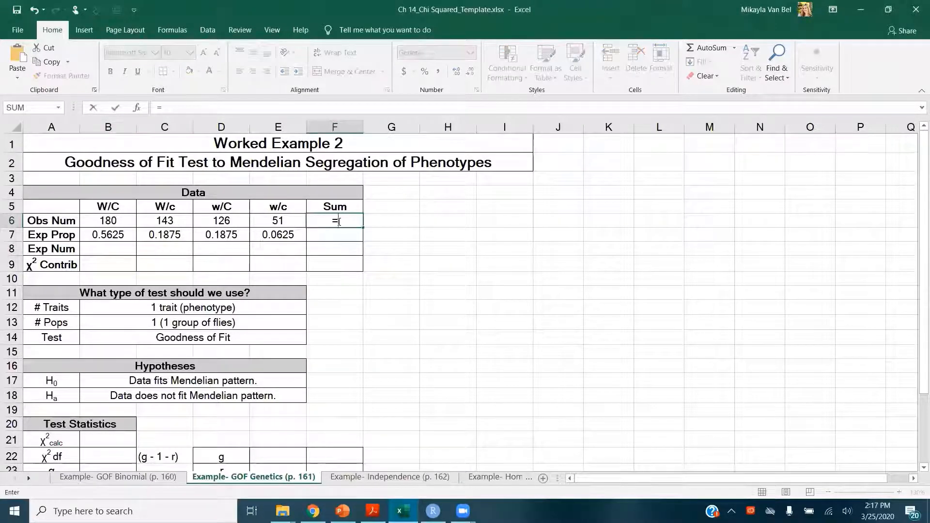
{"action": "key", "text": "Tab"}
{"action": "left_click_drag", "start_coordinate": [103, 220], "coordinate": [265, 220]}
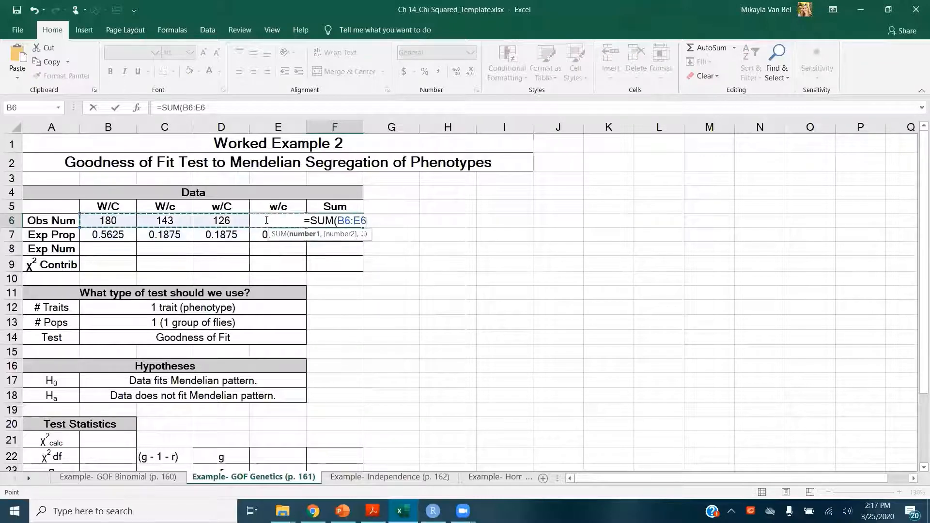
{"action": "key", "text": "Return"}
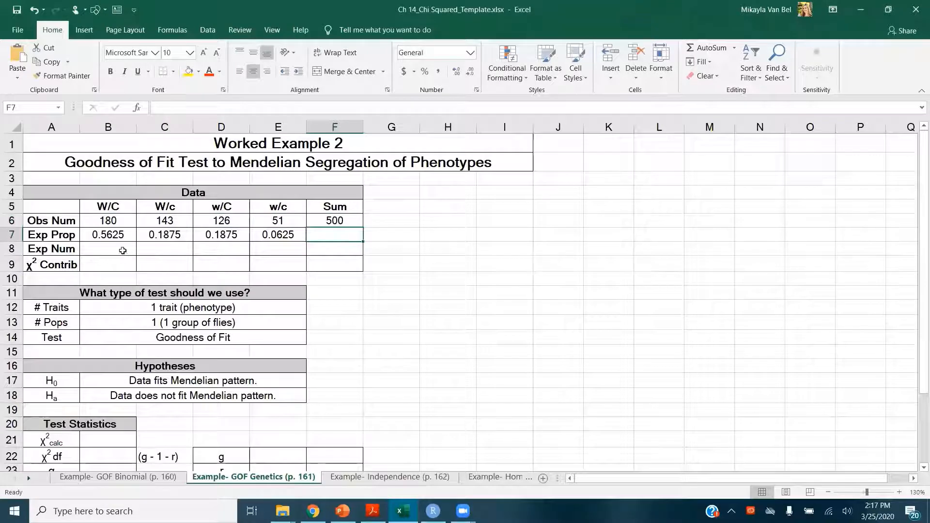
Step: Calculate the expected number for W/C in B8 with =B7*$F$6, keeping the total as an absolute reference
{"action": "left_click", "coordinate": [121, 249]}
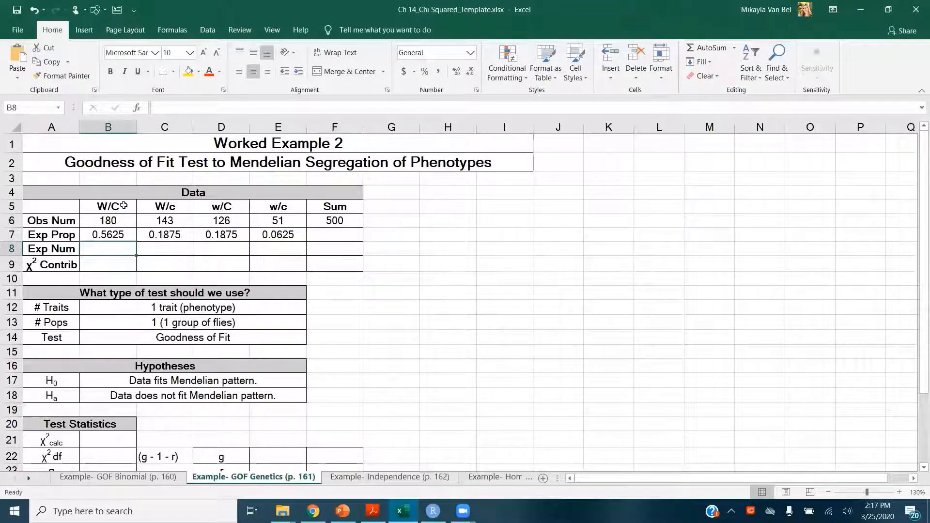
{"action": "type", "text": "="}
{"action": "left_click", "coordinate": [124, 236]}
{"action": "type", "text": "*"}
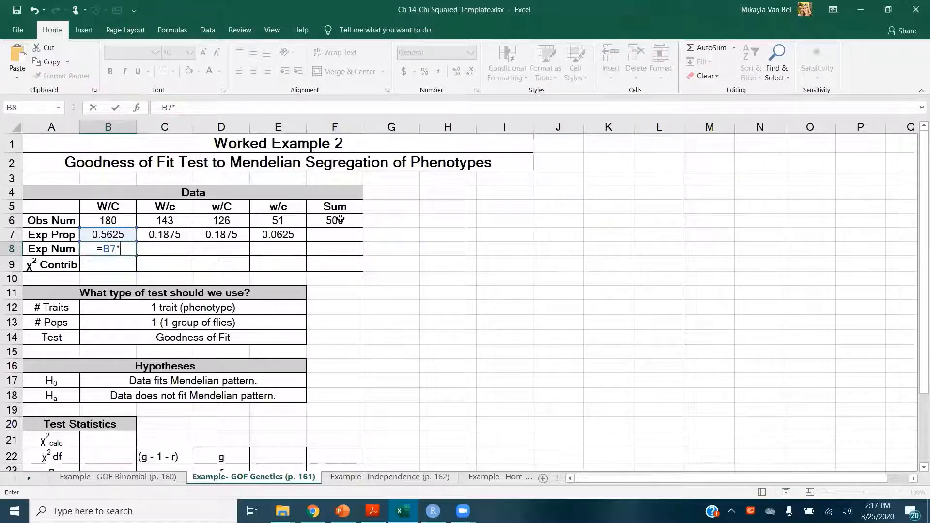
{"action": "left_click", "coordinate": [340, 220]}
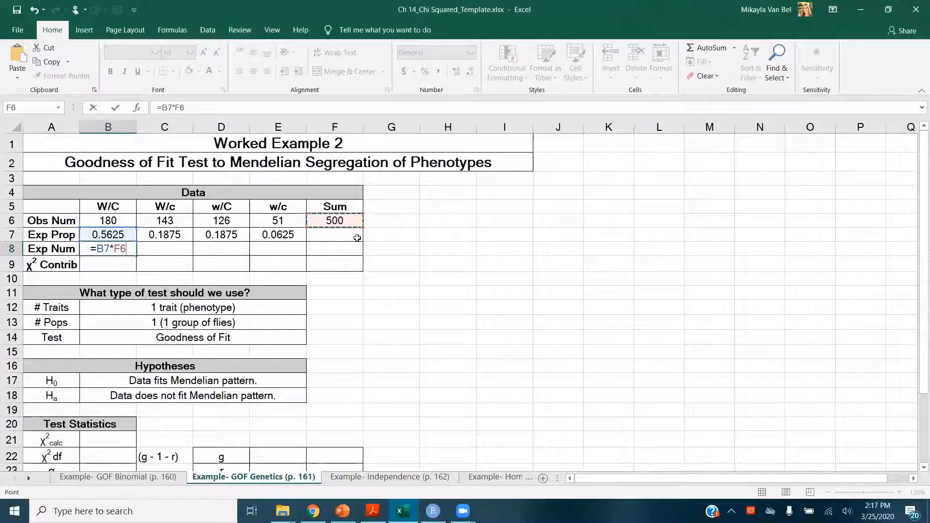
{"action": "key", "text": "F4"}
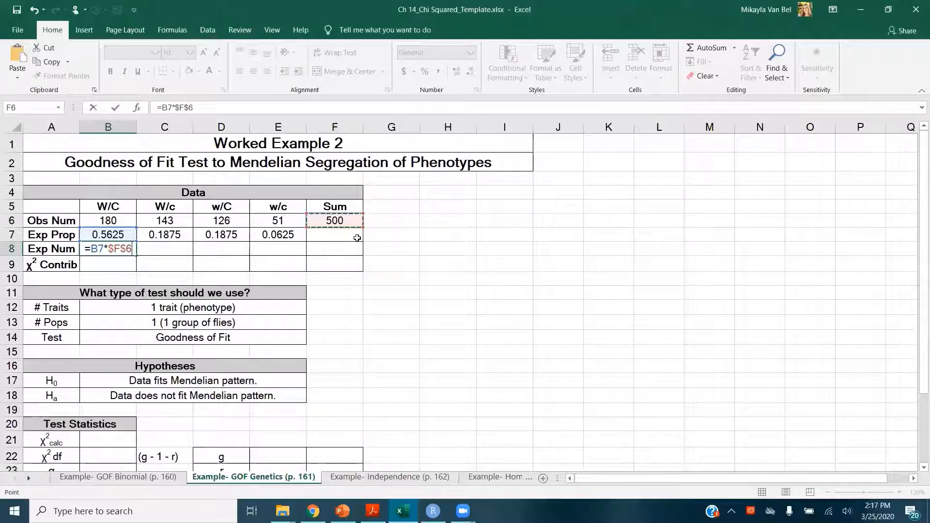
{"action": "key", "text": "ctrl+Return"}
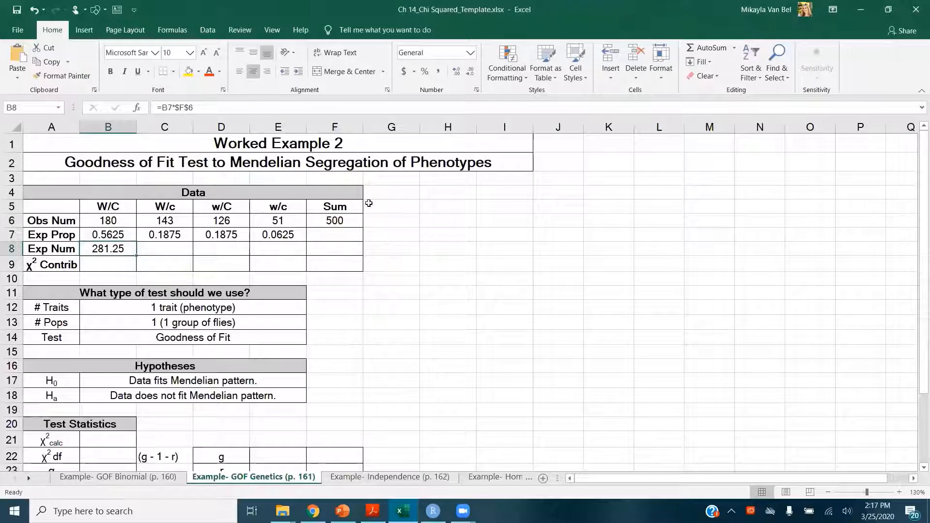
Step: Extend the expected number formula from B8 through E8, and copy the sum formula from F6 into F7 and F8
{"action": "left_click_drag", "start_coordinate": [136, 258], "coordinate": [287, 253]}
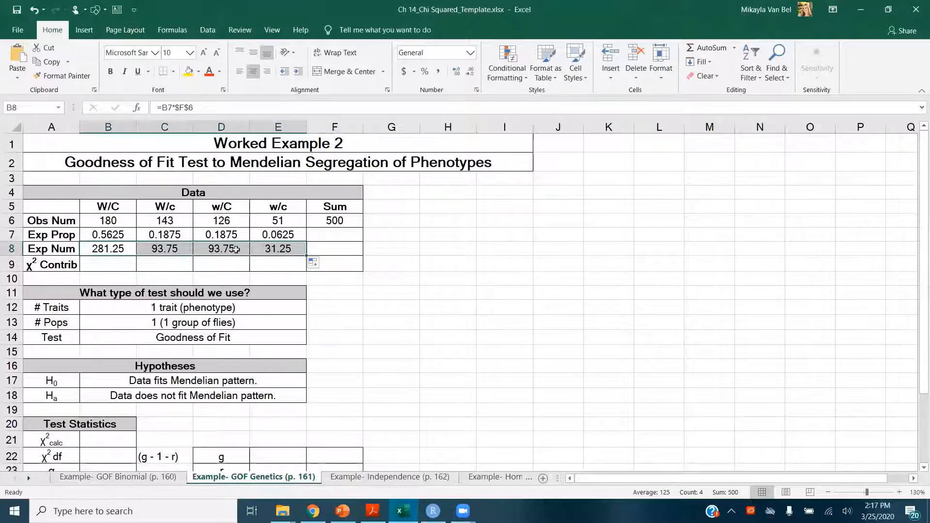
{"action": "left_click", "coordinate": [336, 246]}
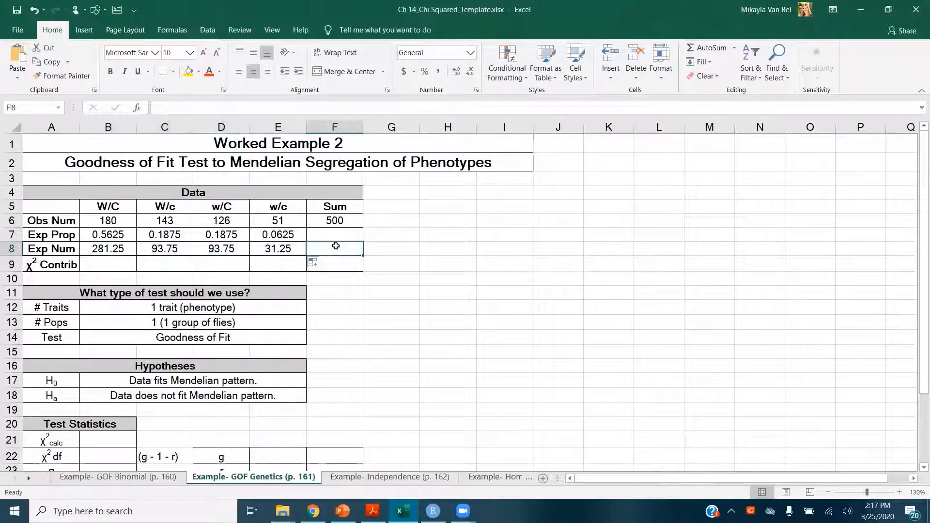
{"action": "left_click", "coordinate": [355, 221]}
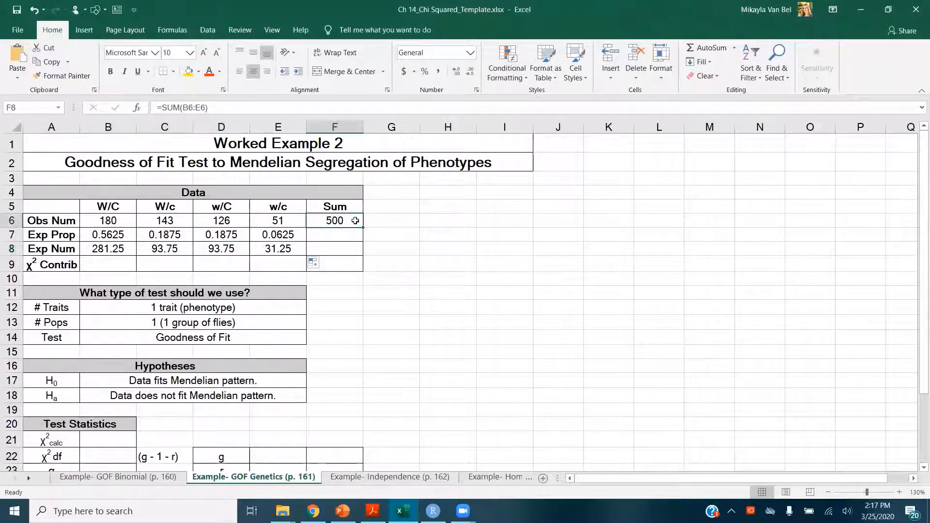
{"action": "key", "text": "ctrl+c"}
{"action": "left_click", "coordinate": [355, 234]}
{"action": "key", "text": "ctrl+v"}
{"action": "left_click", "coordinate": [351, 249]}
{"action": "key", "text": "ctrl+v"}
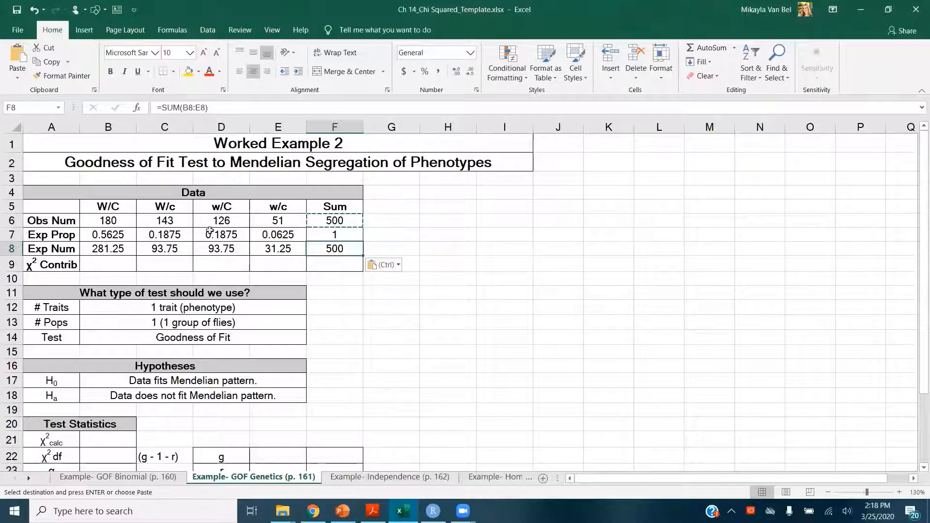
{"action": "left_click", "coordinate": [347, 232]}
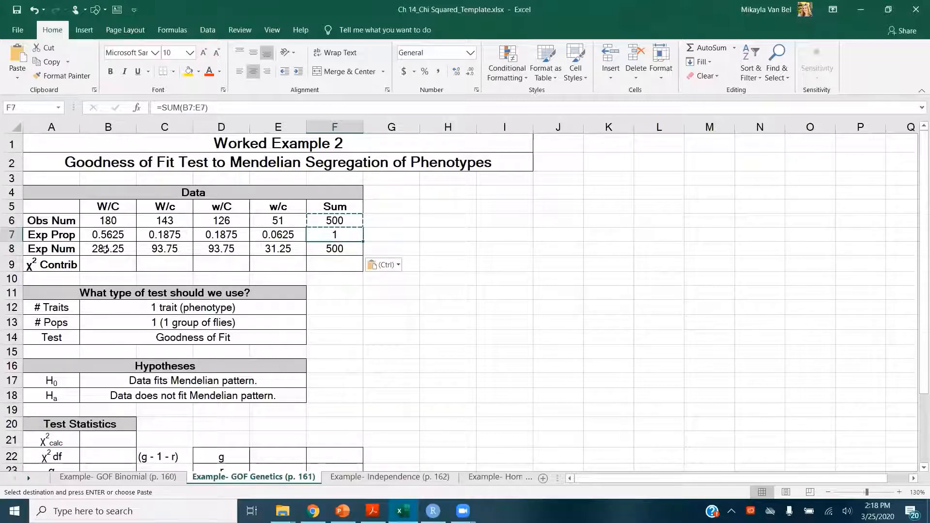
{"action": "left_click", "coordinate": [336, 247]}
{"action": "left_click", "coordinate": [359, 219]}
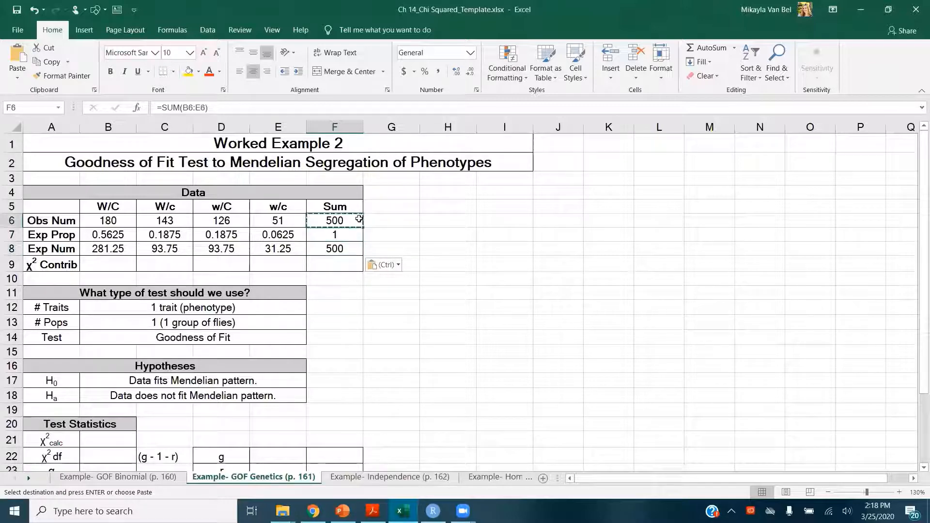
Step: Calculate the chi-squared contribution for W/C in B9 with the formula =(B6-B8)^2/B8
{"action": "left_click", "coordinate": [117, 262]}
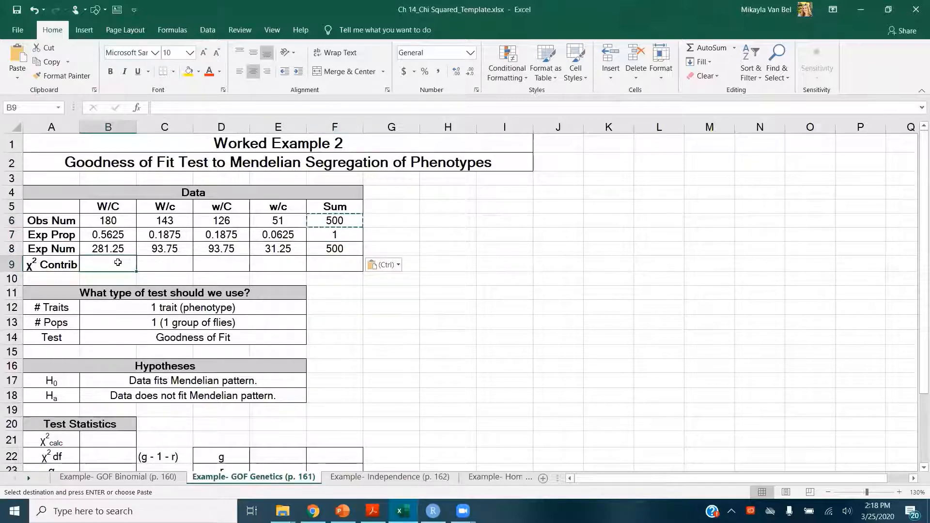
{"action": "type", "text": "="}
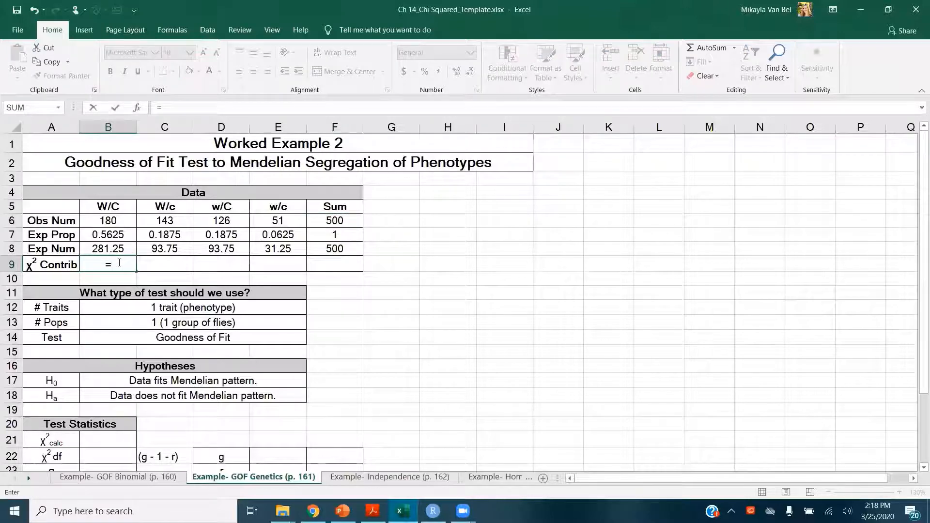
{"action": "type", "text": "("}
{"action": "left_click", "coordinate": [121, 222]}
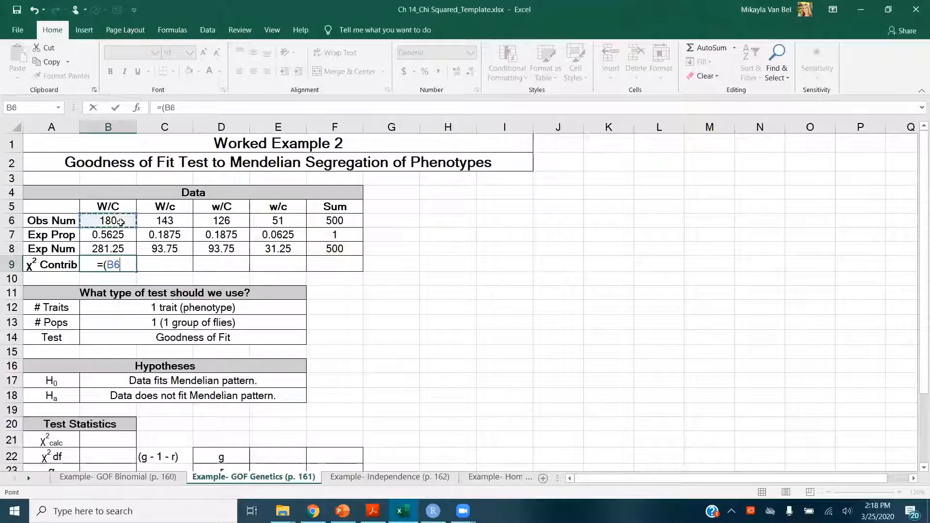
{"action": "type", "text": "-"}
{"action": "left_click", "coordinate": [119, 249]}
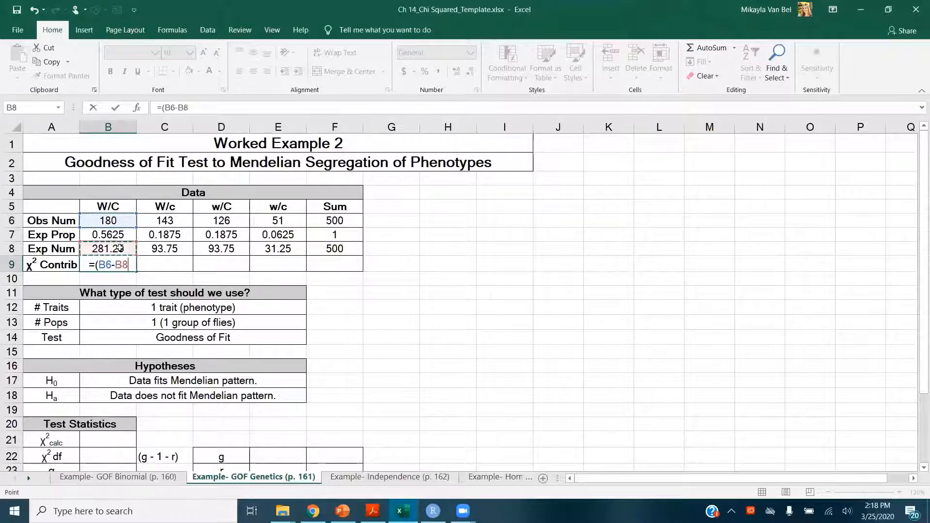
{"action": "type", "text": ")^"}
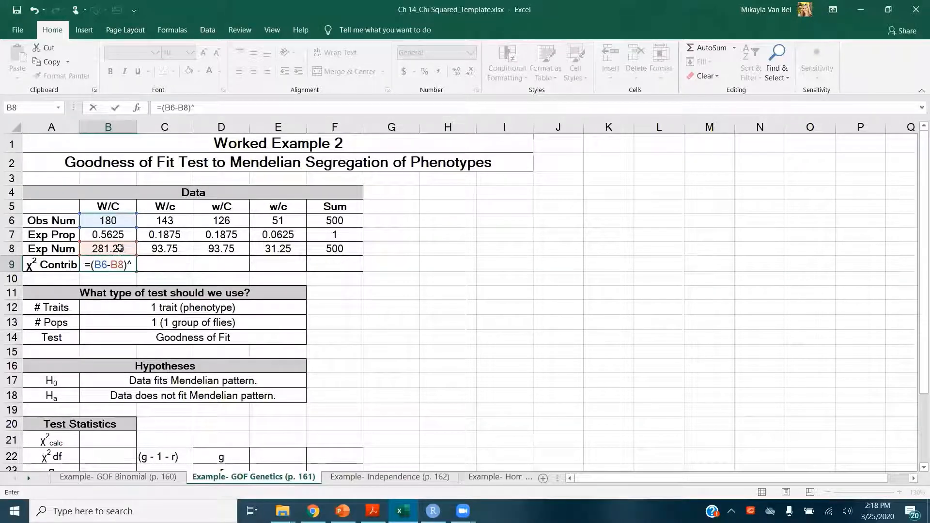
{"action": "type", "text": "2"}
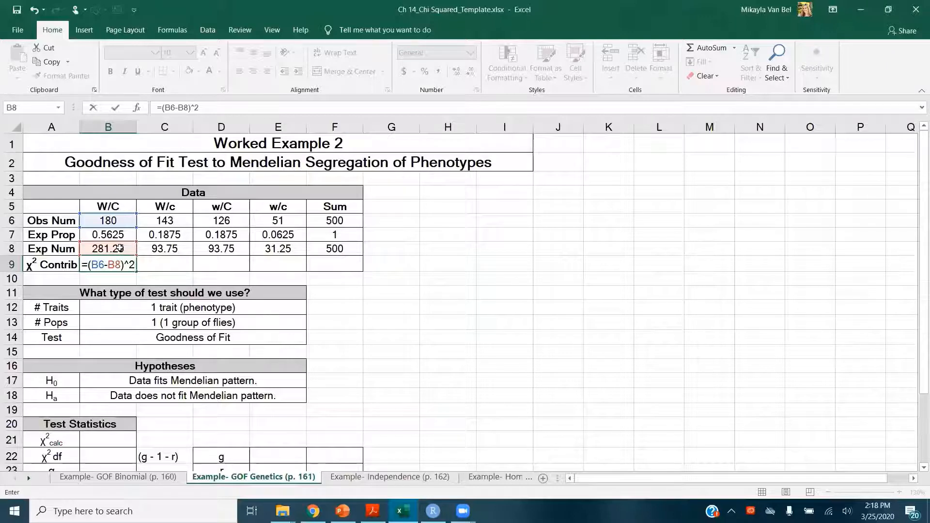
{"action": "type", "text": "/"}
{"action": "left_click", "coordinate": [120, 249]}
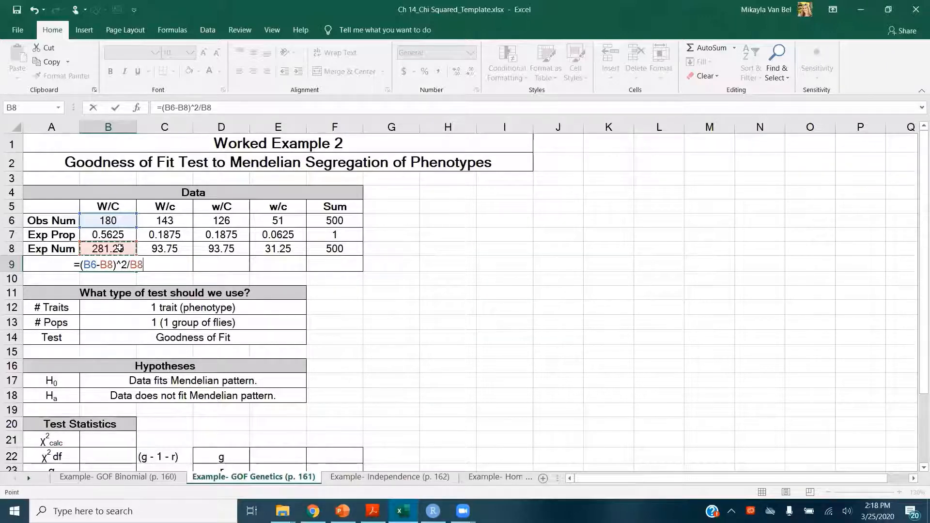
{"action": "key", "text": "ctrl+Return"}
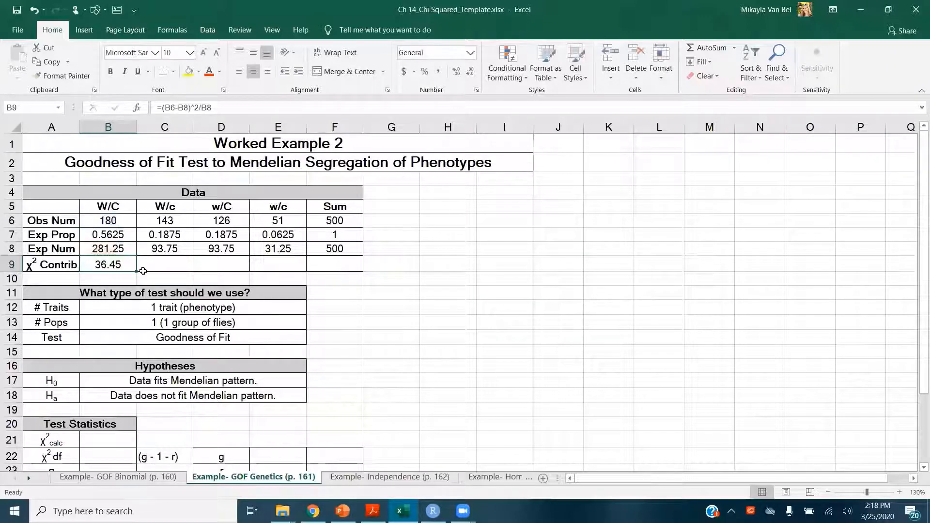
Step: Extend the chi-squared contribution formula from B9 through E9, and copy the sum formula from F8 into F9
{"action": "left_click_drag", "start_coordinate": [130, 273], "coordinate": [287, 264]}
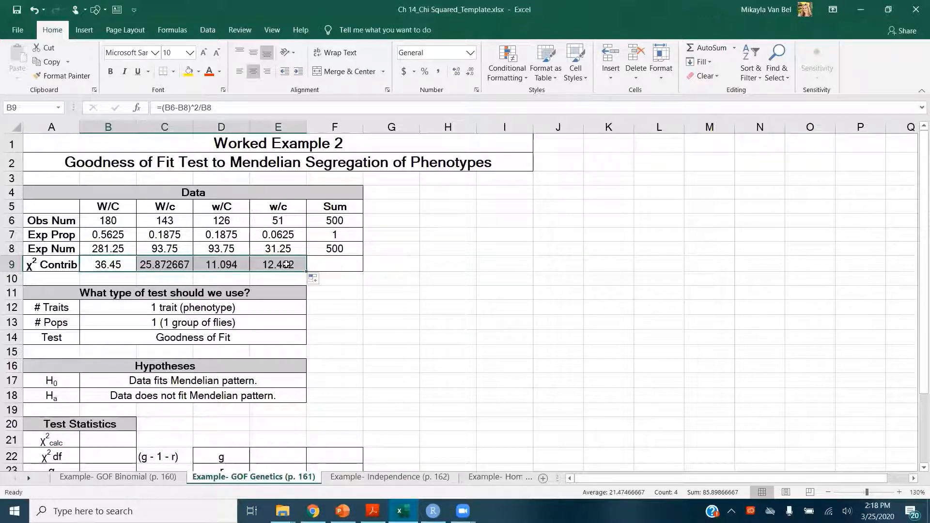
{"action": "left_click", "coordinate": [326, 263]}
{"action": "key", "text": "Up"}
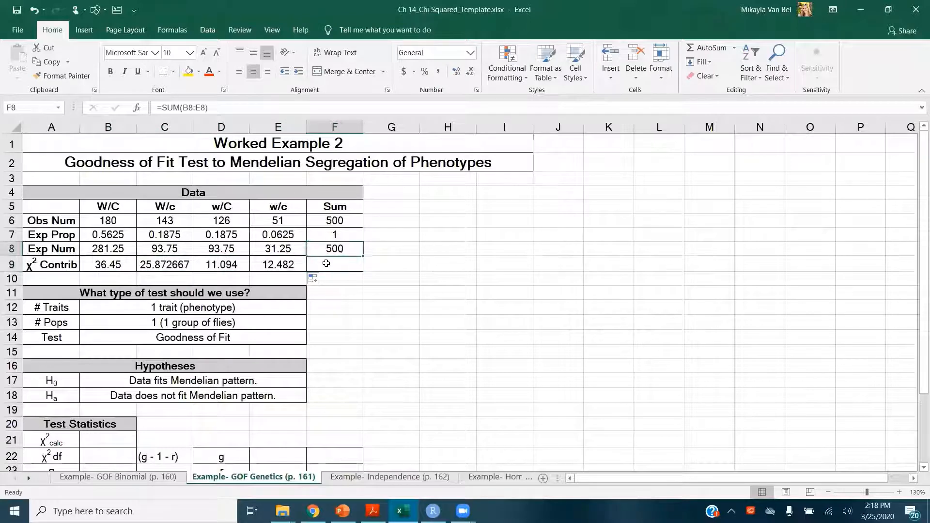
{"action": "key", "text": "ctrl+c"}
{"action": "key", "text": "Down"}
{"action": "key", "text": "ctrl+v"}
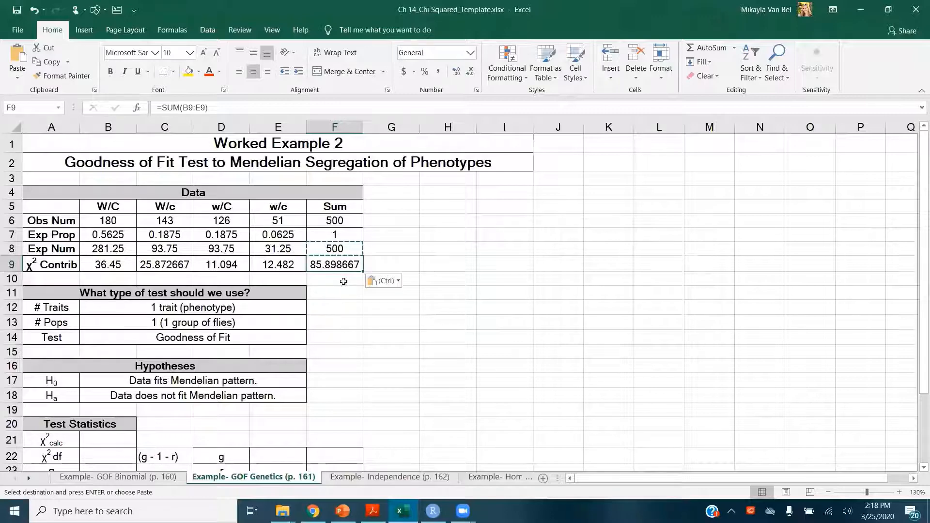
Step: Link the calculated chi-squared statistic in B21 to the summed contributions in F9
{"action": "scroll", "coordinate": [218, 339], "scroll_direction": "down", "scroll_amount": 1}
{"action": "left_click", "coordinate": [102, 389]}
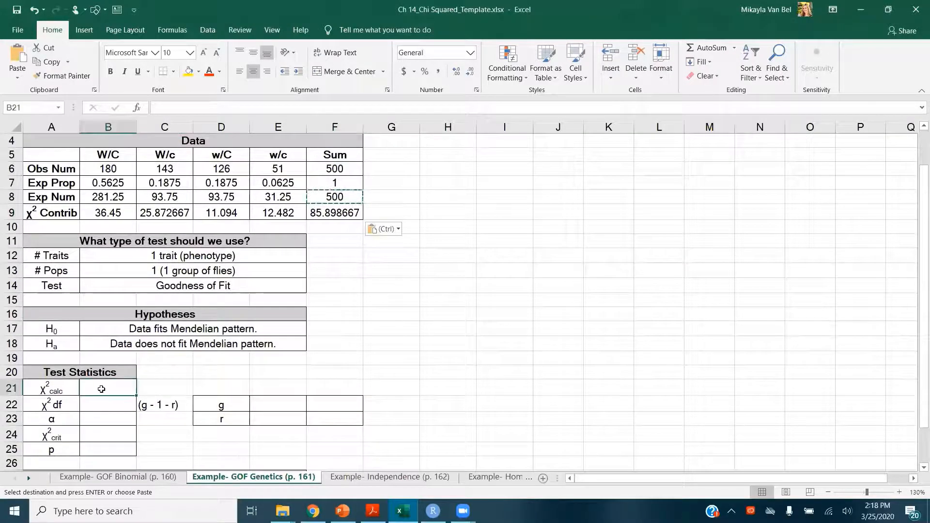
{"action": "type", "text": "="}
{"action": "left_click", "coordinate": [327, 213]}
{"action": "key", "text": "Return"}
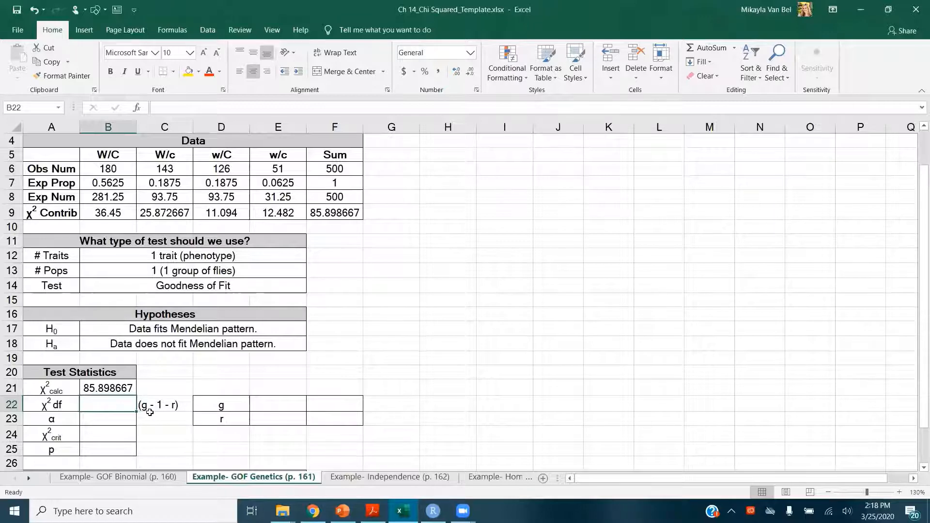
Step: Enter 4 for g in E22 and add the note "(4 types of observations)" in F22
{"action": "left_click", "coordinate": [266, 407]}
{"action": "type", "text": "4"}
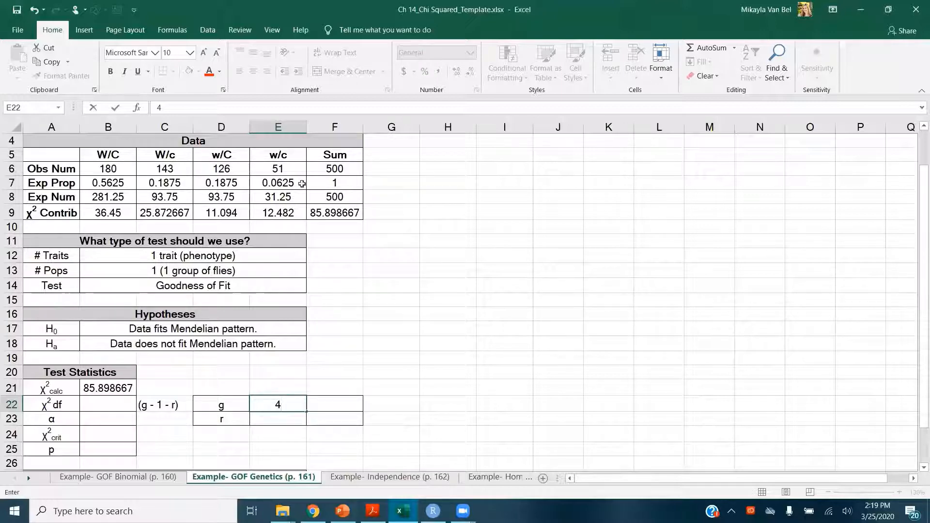
{"action": "left_click", "coordinate": [332, 403]}
{"action": "type", "text": "("}
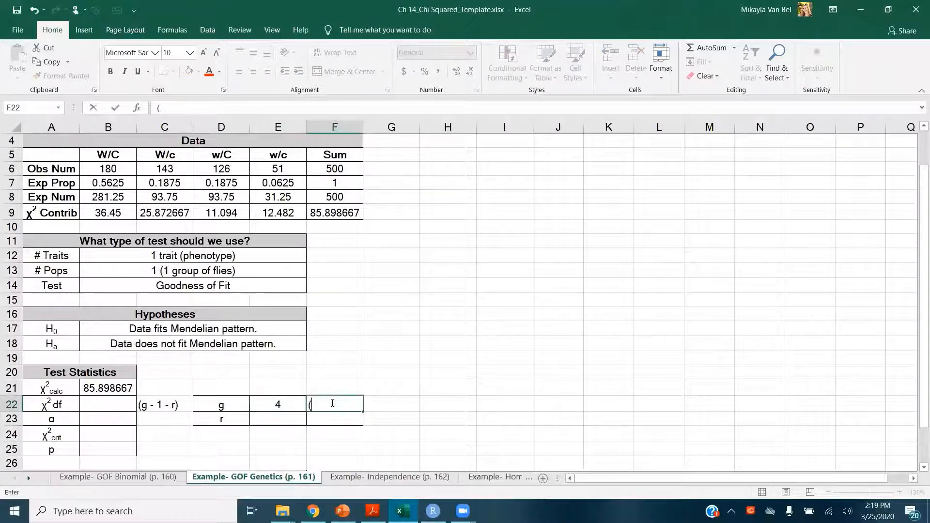
{"action": "type", "text": "4 types of observations)"}
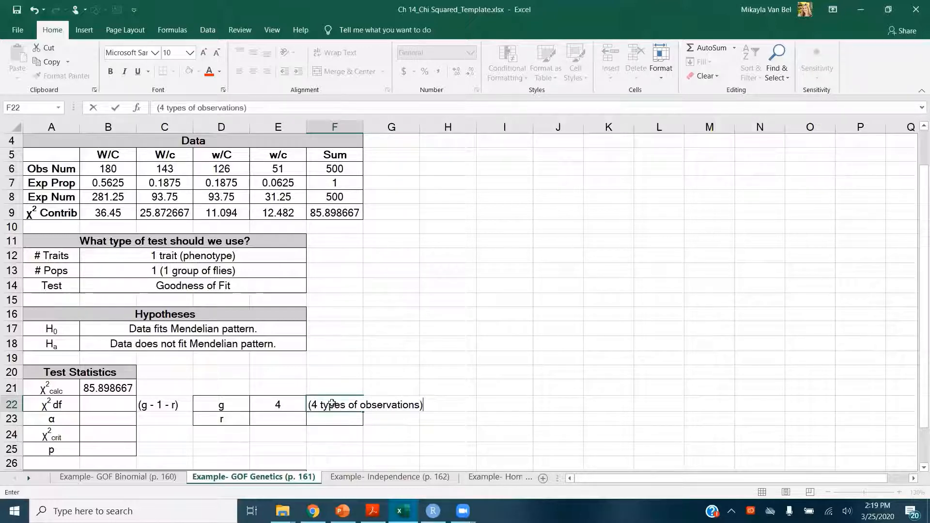
{"action": "key", "text": "Return"}
Step: Enter 0 for r in E23 and add the note "(we did not estimate any parameters)" in F23
{"action": "key", "text": "Left"}
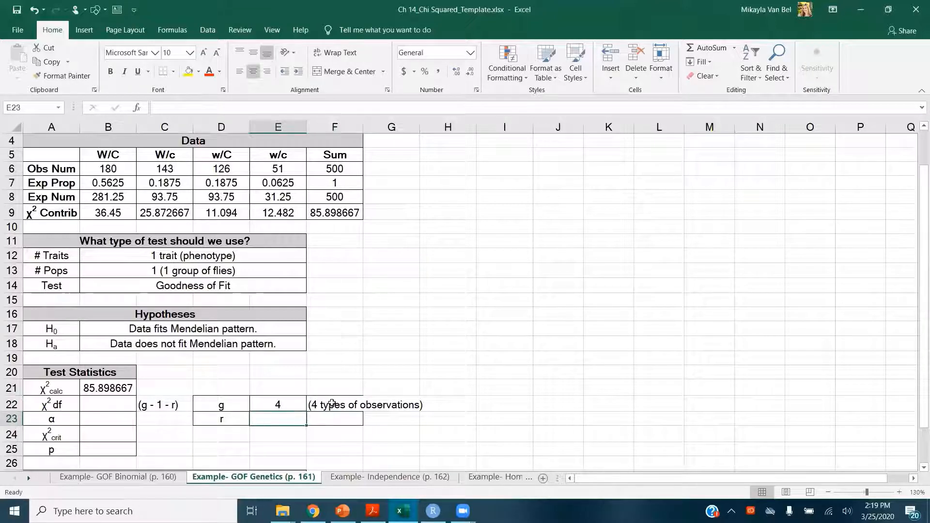
{"action": "type", "text": "0"}
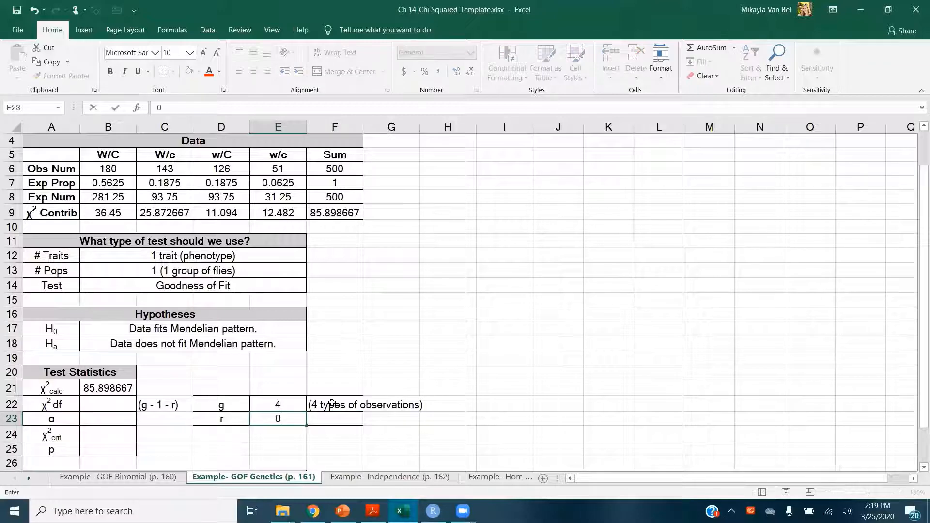
{"action": "key", "text": "Right"}
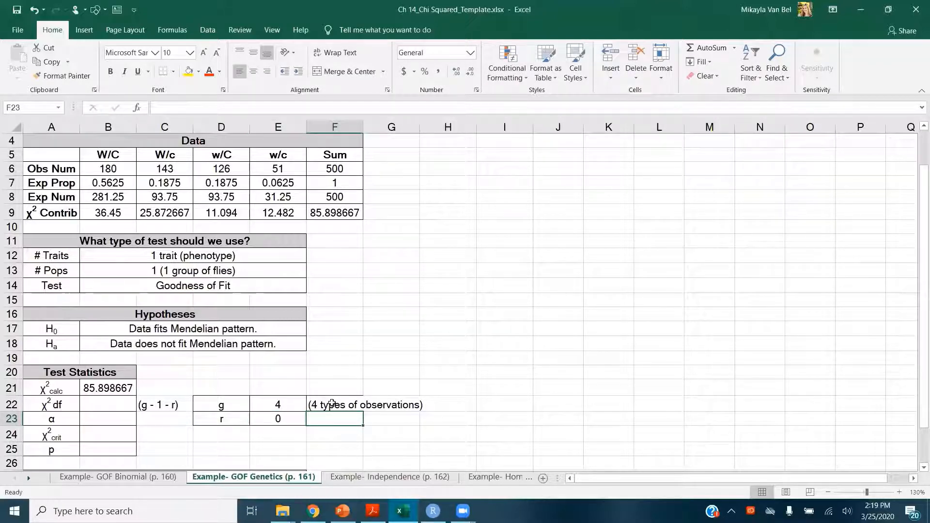
{"action": "type", "text": "(we did not estimate any "}
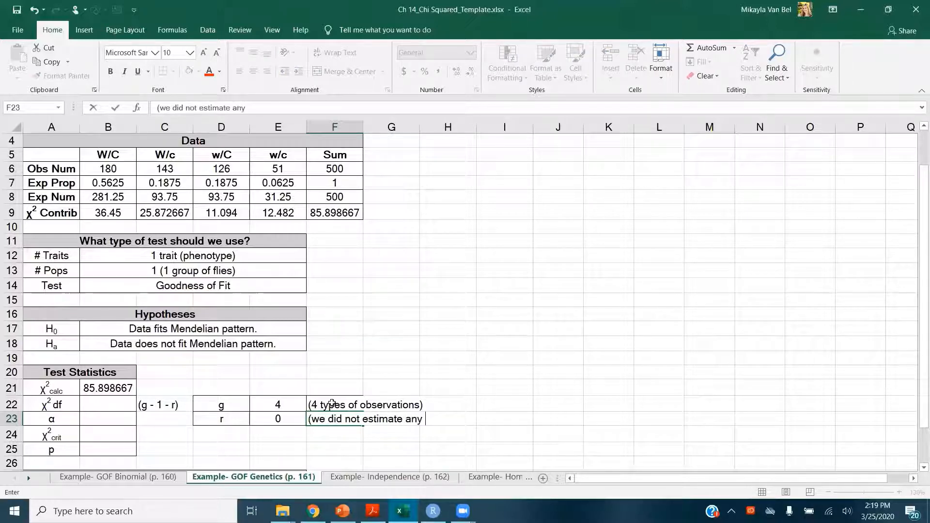
{"action": "type", "text": "parameters)"}
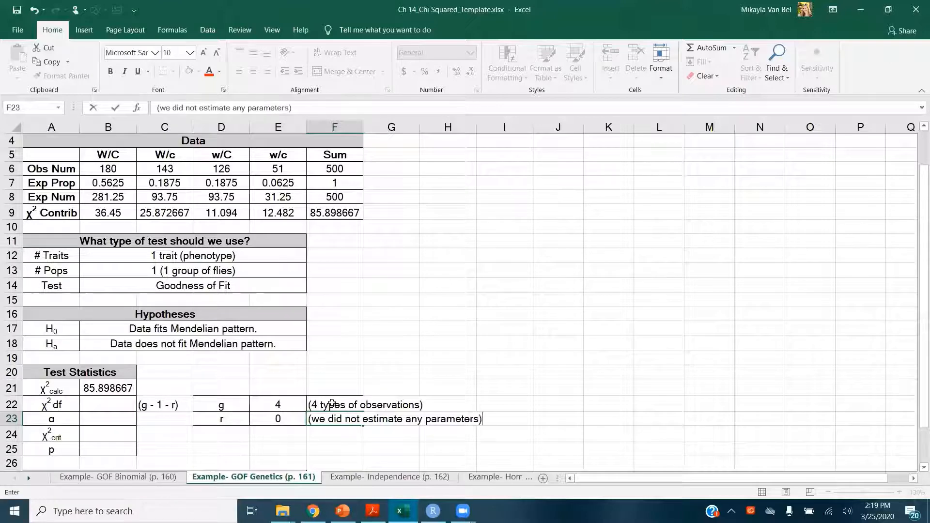
{"action": "key", "text": "Return"}
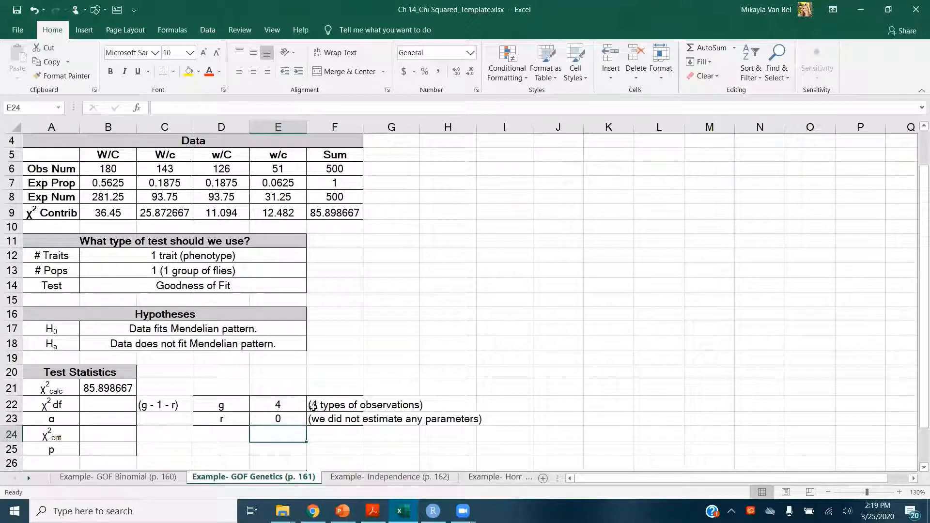
Step: Calculate the chi-squared degrees of freedom in B22 with the formula =E22-1-E23
{"action": "left_click", "coordinate": [122, 408]}
{"action": "type", "text": "="}
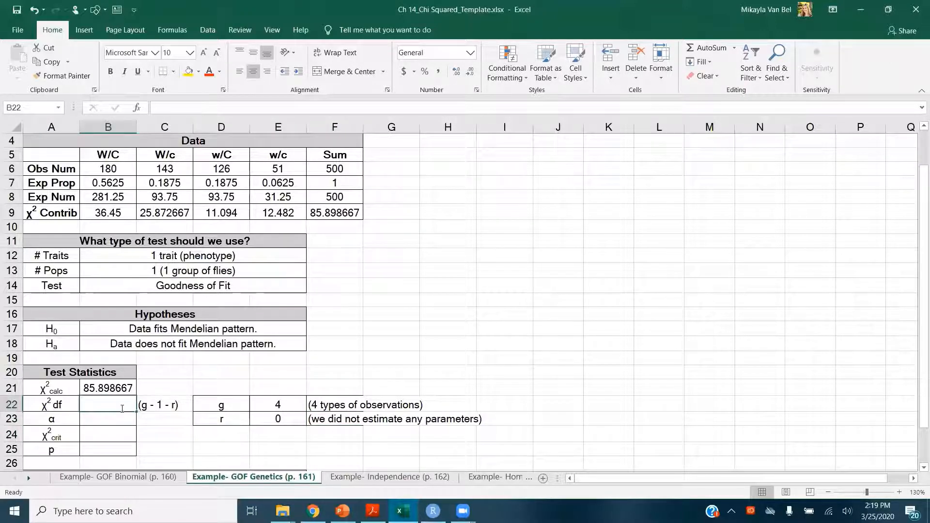
{"action": "left_click", "coordinate": [264, 402]}
{"action": "type", "text": "-1-"}
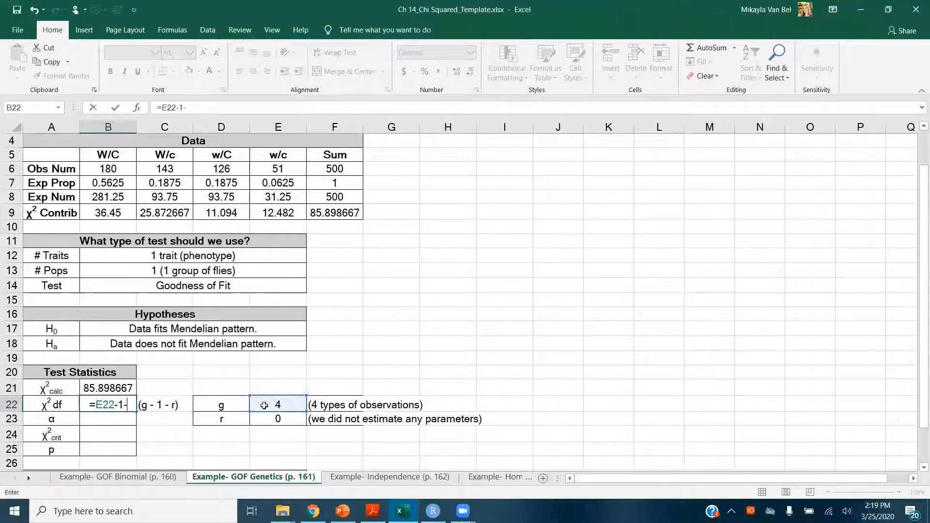
{"action": "left_click", "coordinate": [268, 420]}
{"action": "key", "text": "Return"}
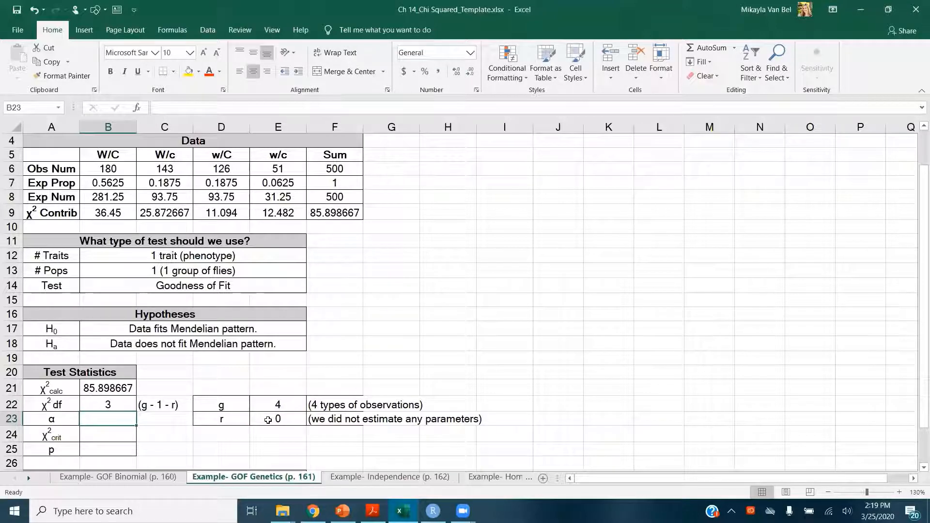
Step: Set the significance level α in B23 to 0.05
{"action": "type", "text": "0.0"}
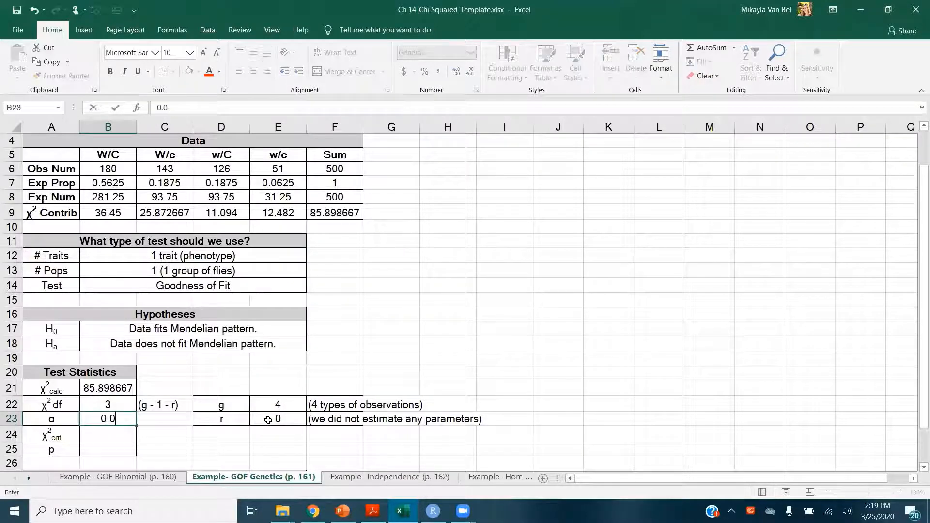
{"action": "type", "text": "5"}
{"action": "key", "text": "Return"}
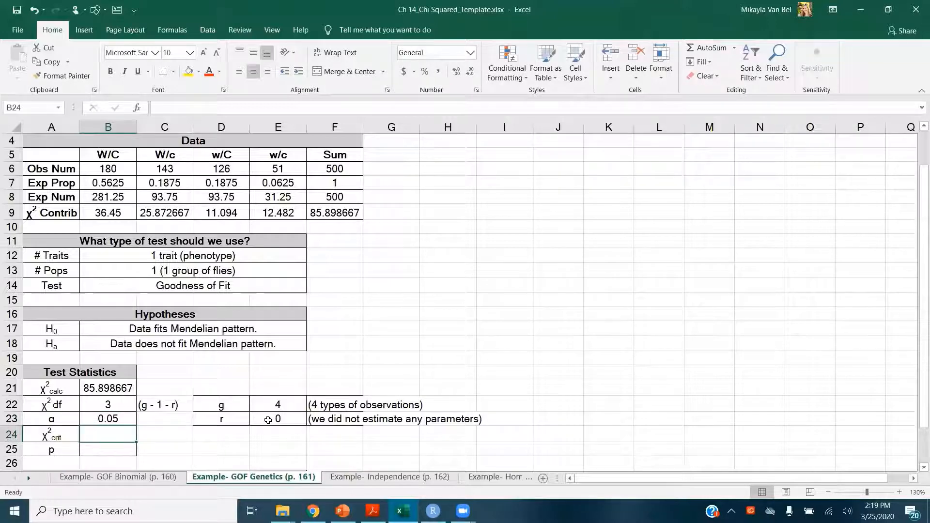
Step: Calculate the critical chi-squared value in B24 with =CHISQ.INV.RT(B23,B22), using α and the degrees of freedom
{"action": "type", "text": "=c"}
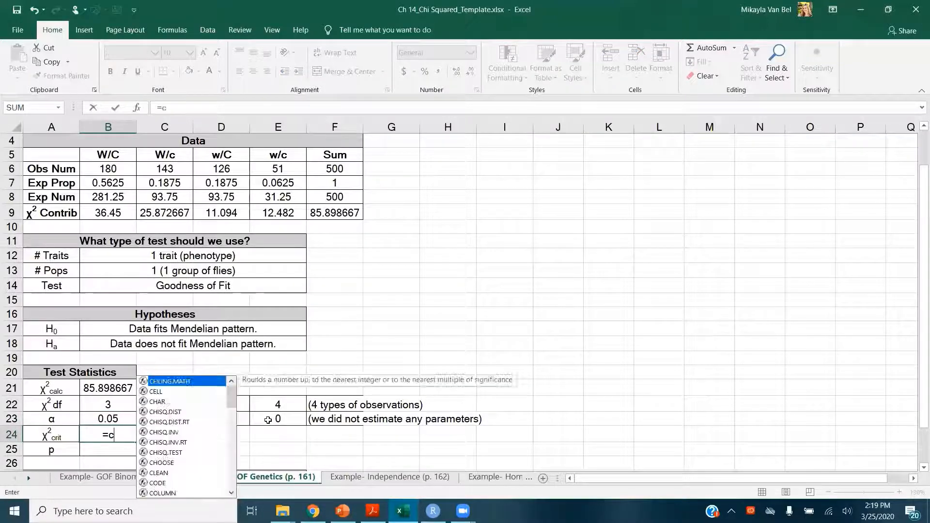
{"action": "type", "text": "hisq.inv.rt"}
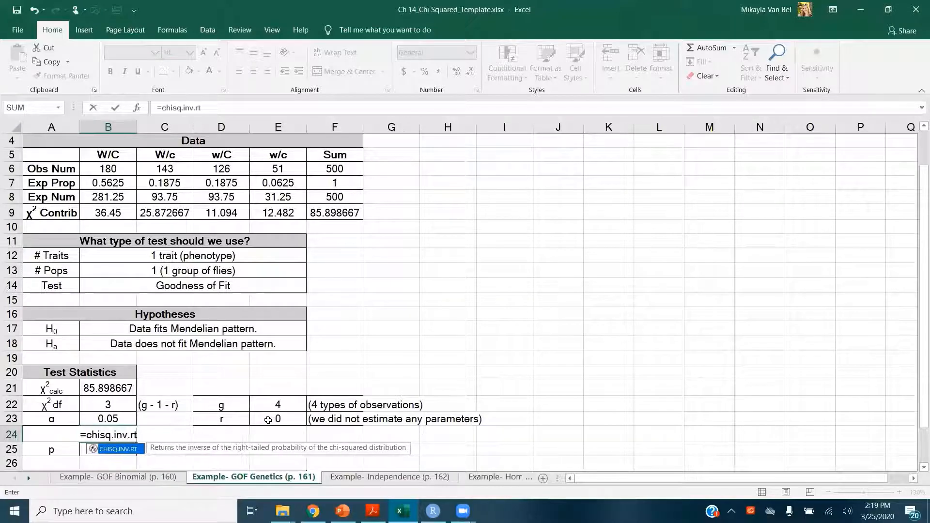
{"action": "key", "text": "Tab"}
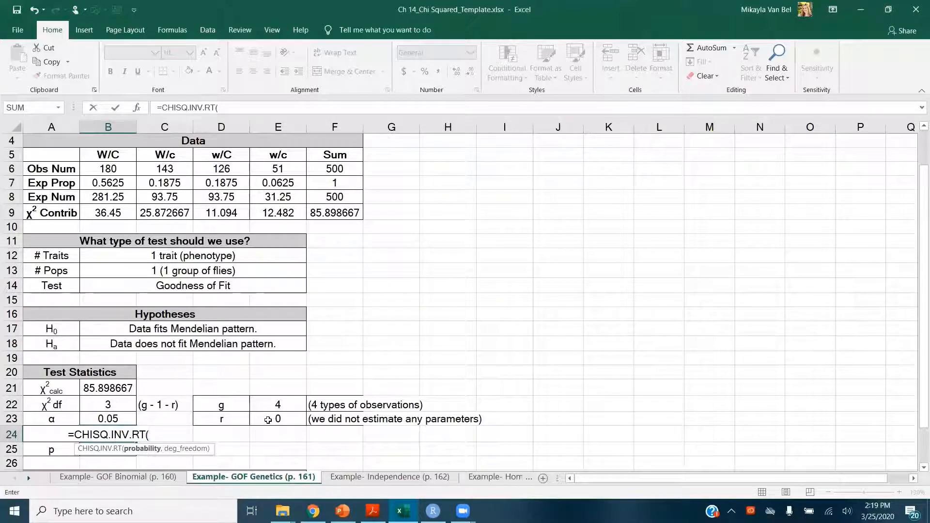
{"action": "left_click", "coordinate": [125, 418]}
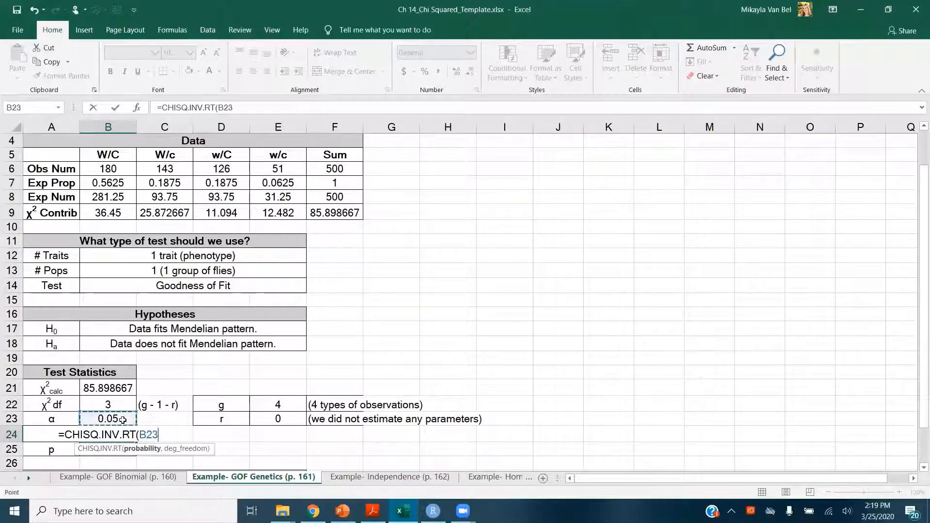
{"action": "type", "text": ","}
{"action": "left_click", "coordinate": [121, 404]}
{"action": "key", "text": "Return"}
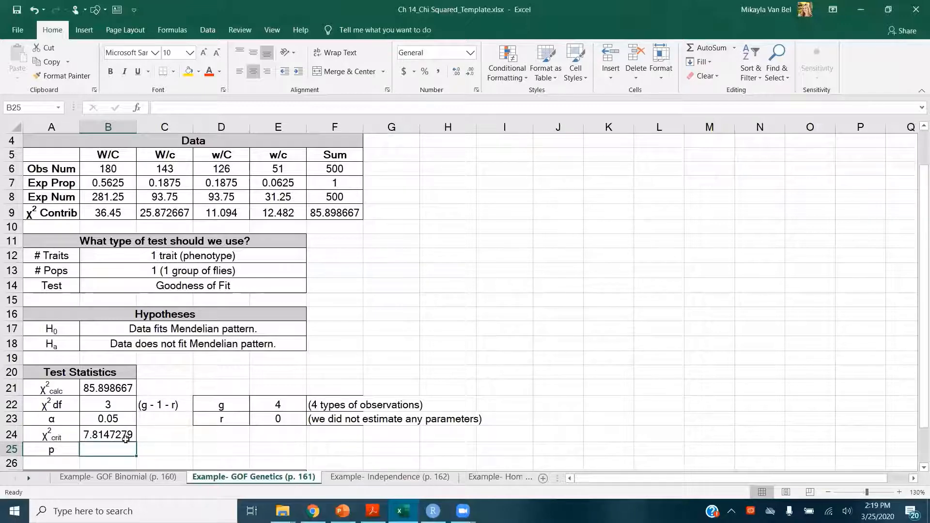
Step: Calculate the p value in B25 with =CHISQ.DIST.RT(B21,B22), using the calculated chi-squared and the degrees of freedom
{"action": "type", "text": "="}
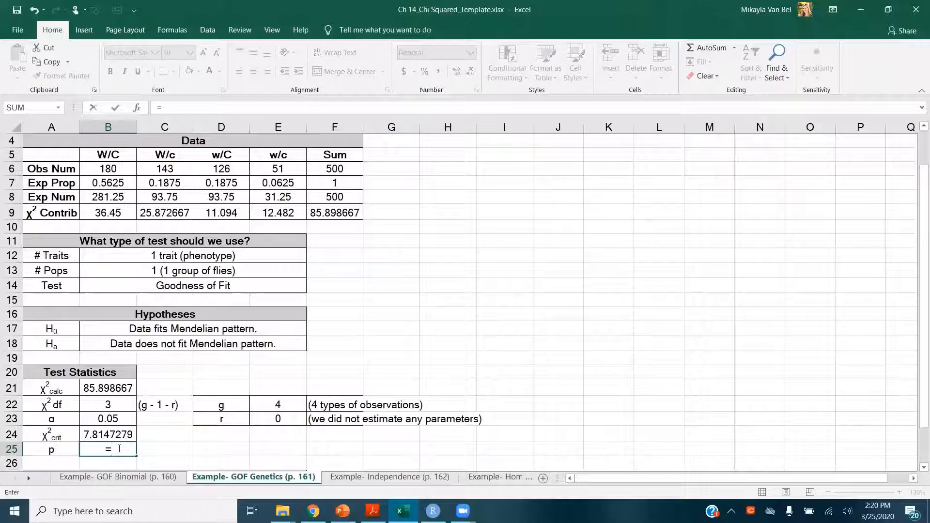
{"action": "type", "text": "chisq.dist.rt"}
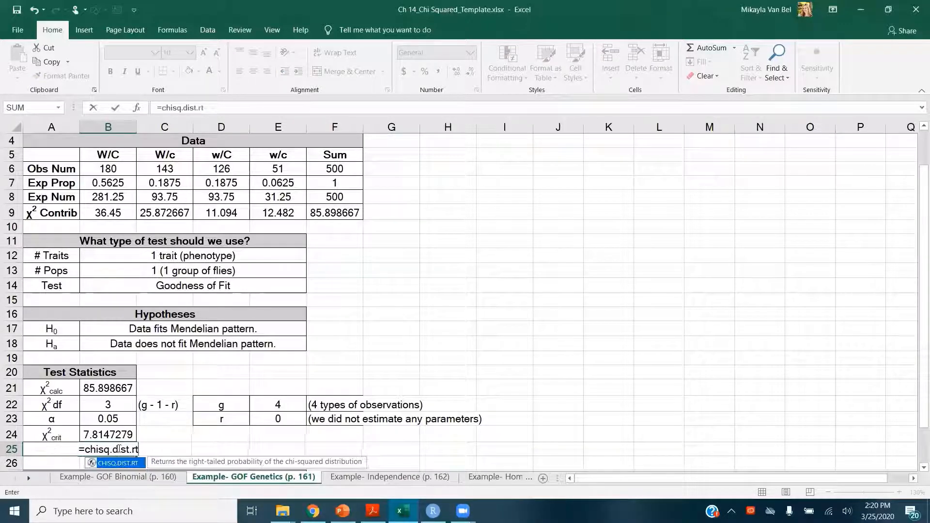
{"action": "key", "text": "Tab"}
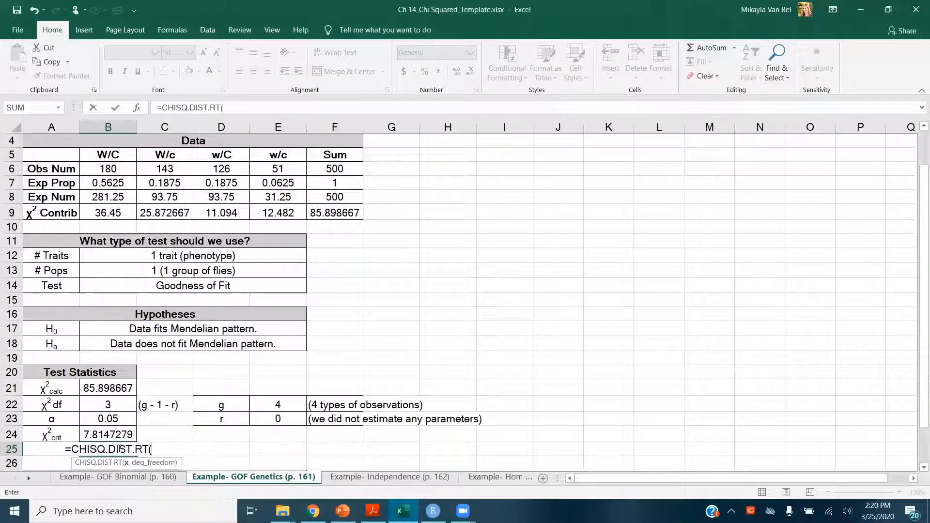
{"action": "left_click", "coordinate": [101, 390]}
{"action": "type", "text": ","}
{"action": "left_click", "coordinate": [109, 403]}
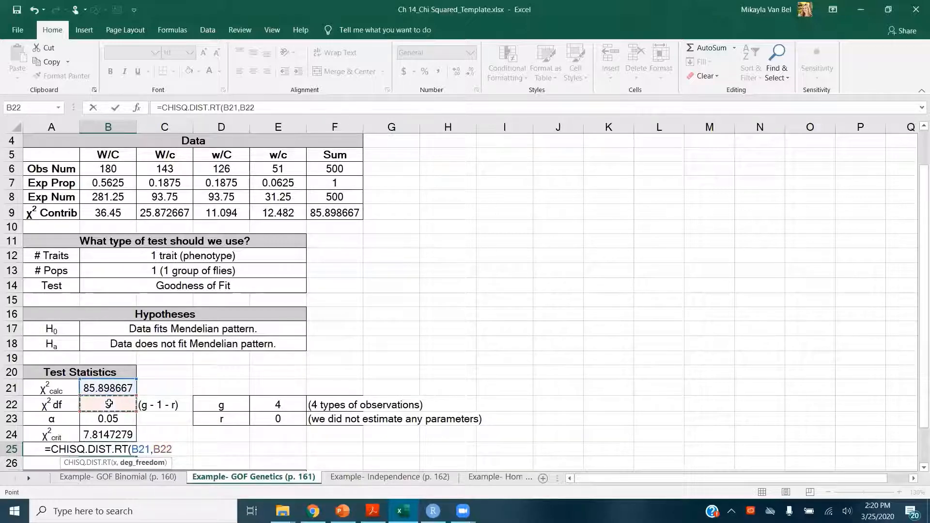
{"action": "key", "text": "Return"}
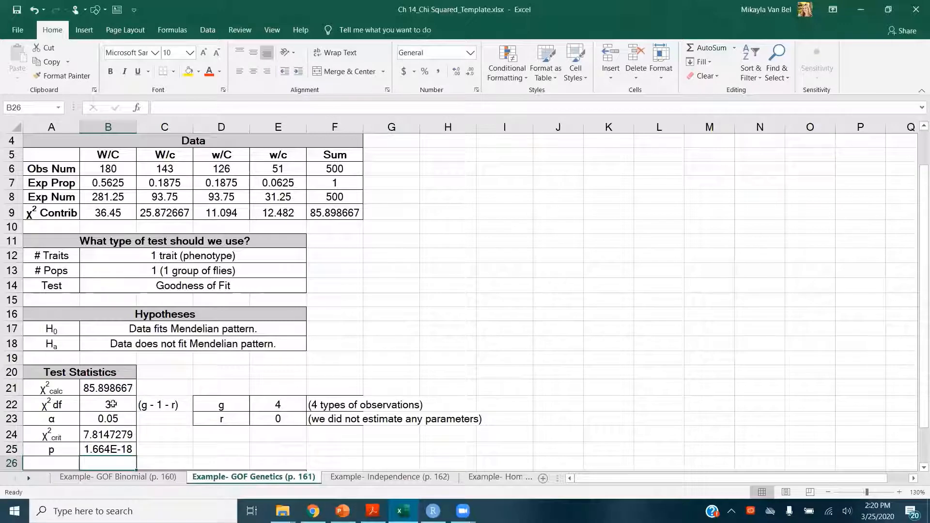
Step: Enter "reject null" as the statistical conclusion in B28
{"action": "scroll", "coordinate": [126, 388], "scroll_direction": "down", "scroll_amount": 1}
{"action": "scroll", "coordinate": [127, 388], "scroll_direction": "down", "scroll_amount": 1}
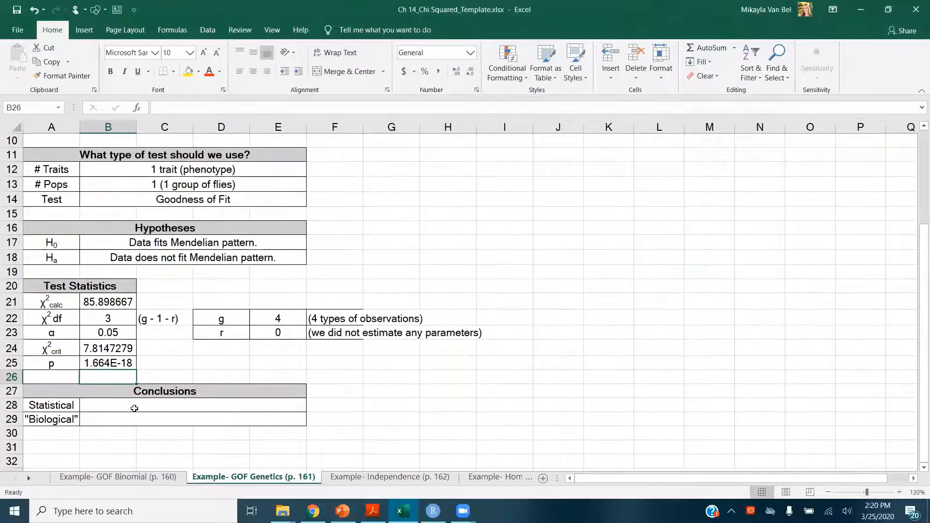
{"action": "left_click", "coordinate": [137, 406]}
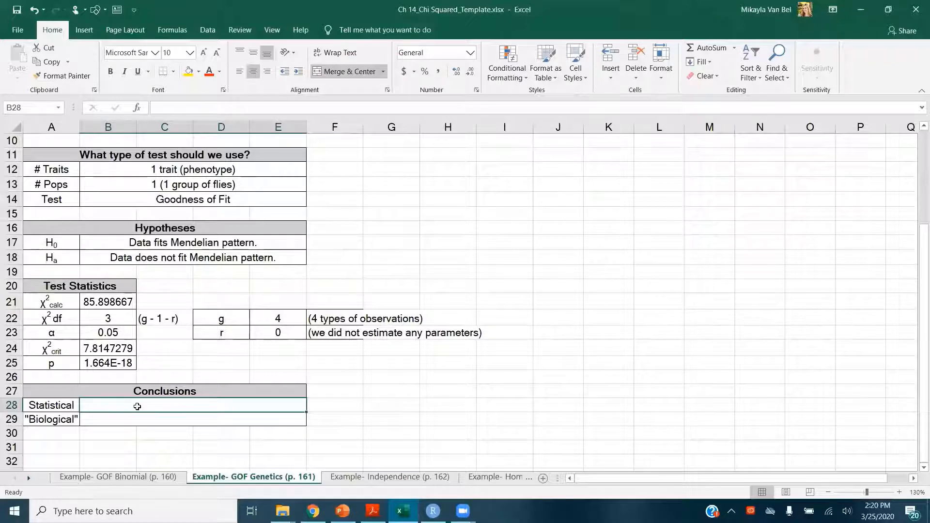
{"action": "type", "text": "reject null"}
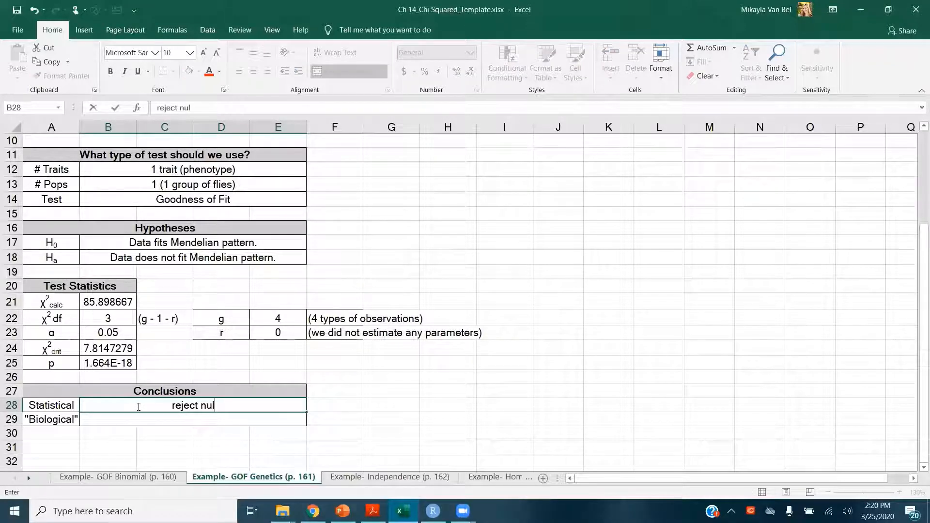
{"action": "key", "text": "Return"}
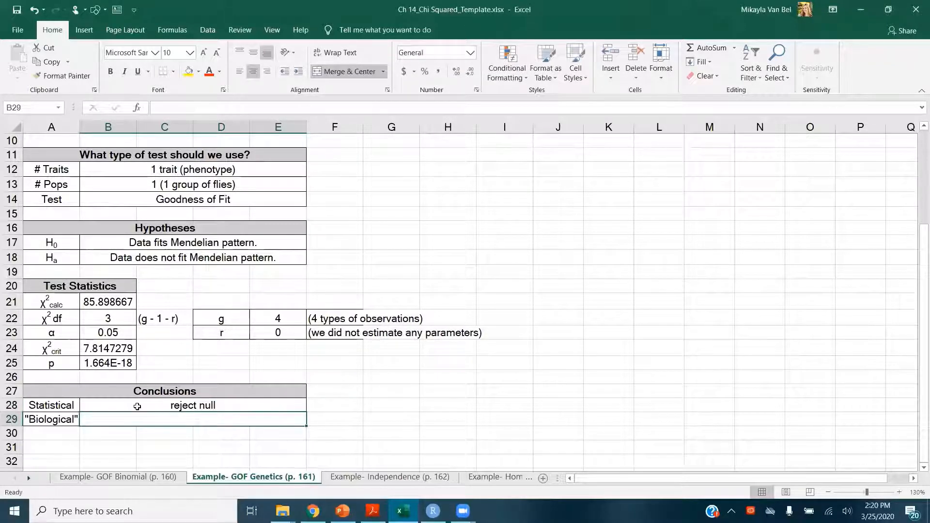
Step: Enter "Data does not fit Mendelian pattern." as the biological conclusion in B29
{"action": "scroll", "coordinate": [143, 404], "scroll_direction": "up", "scroll_amount": 2}
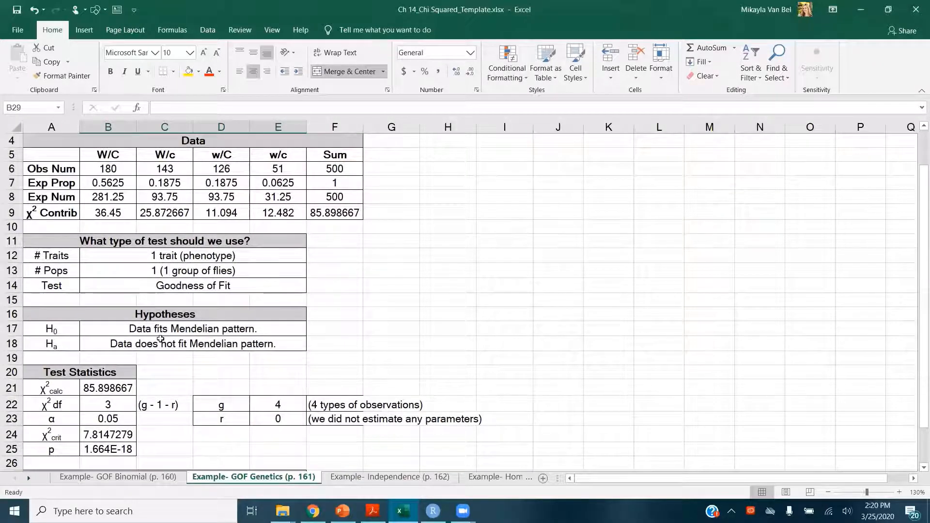
{"action": "scroll", "coordinate": [160, 340], "scroll_direction": "down", "scroll_amount": 2}
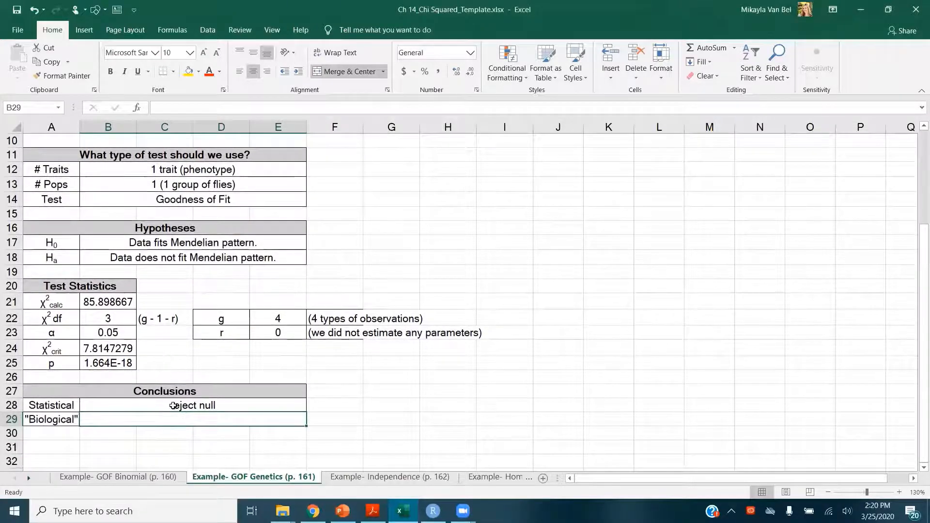
{"action": "type", "text": "Data does not"}
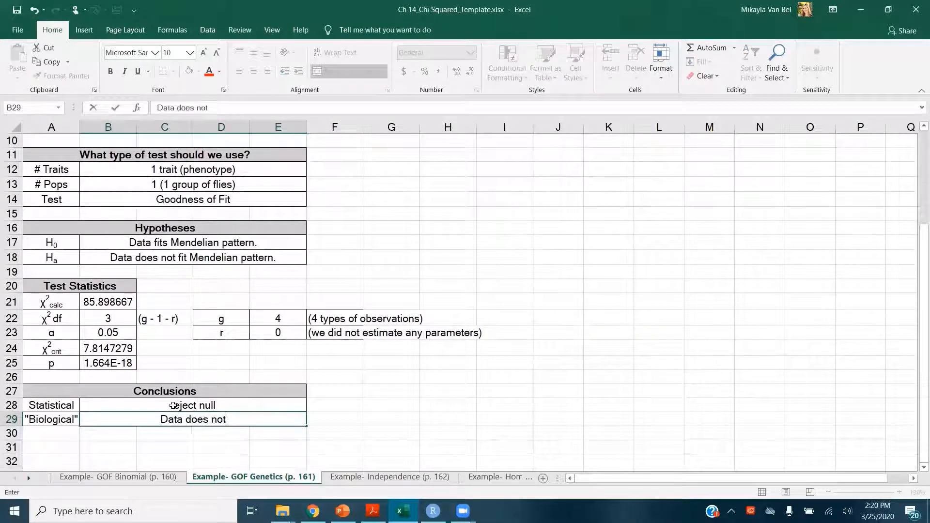
{"action": "type", "text": " fit Mendelian pattern."}
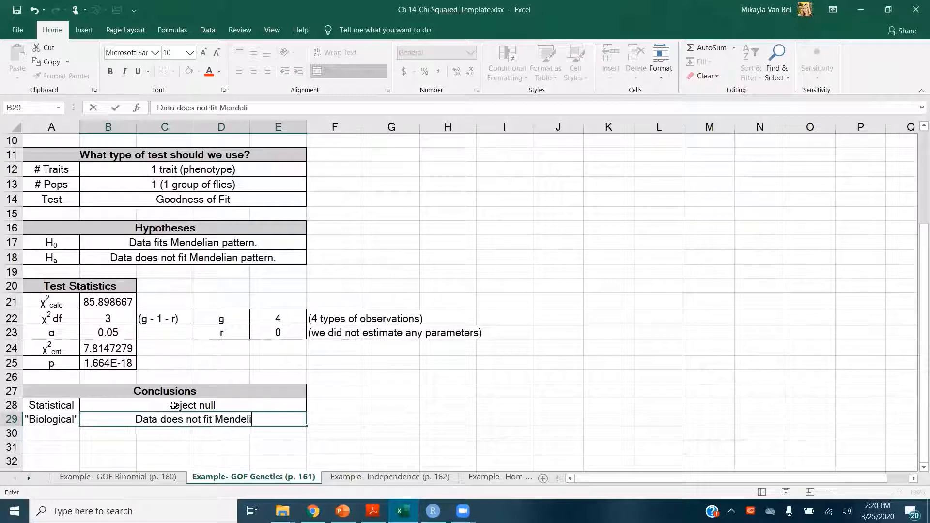
{"action": "key", "text": "Return"}
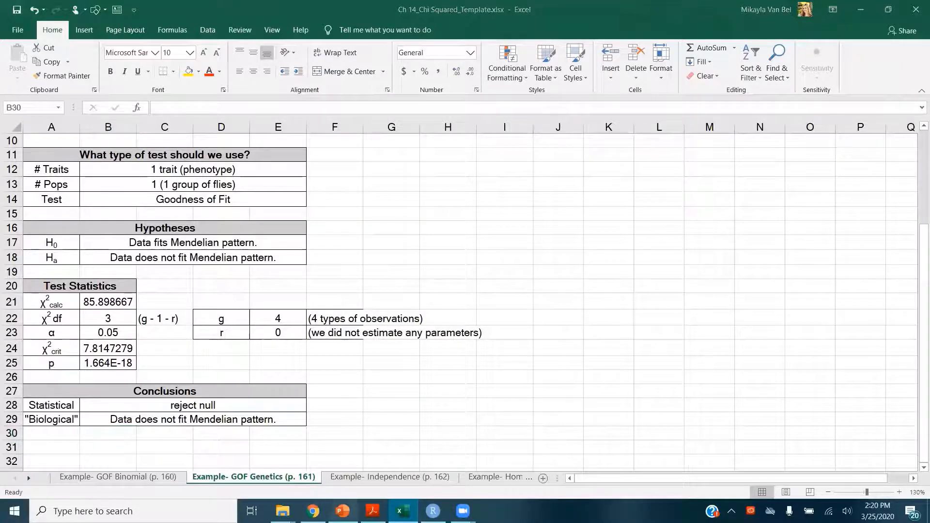
Step: Switch to the PowerPoint presentation, present from slide 12 and advance to the eye color vs hair color example on the Test of Independence slide
{"action": "left_click", "coordinate": [342, 511]}
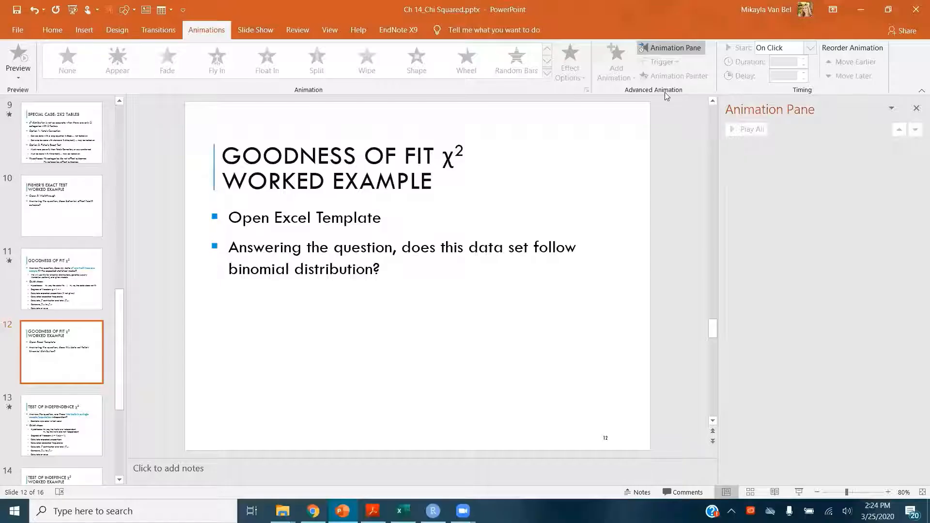
{"action": "left_click", "coordinate": [799, 492]}
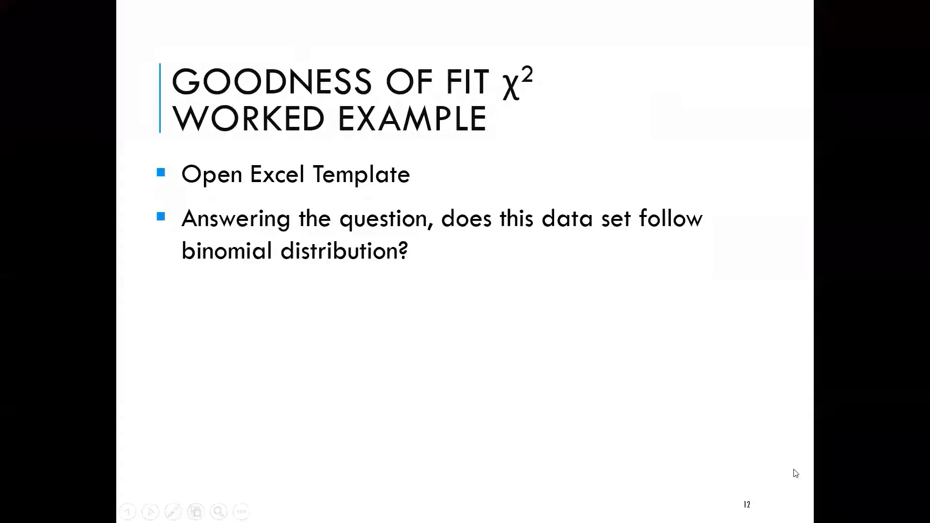
{"action": "key", "text": "Right"}
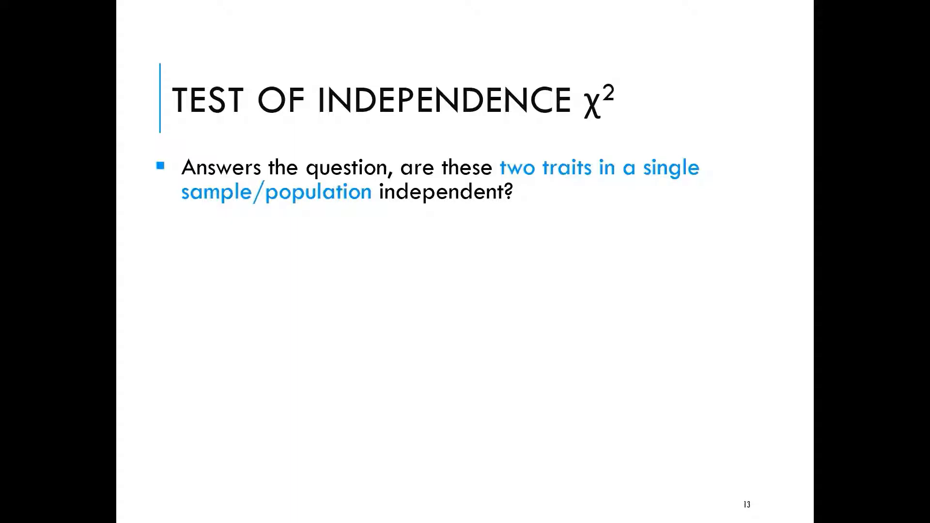
{"action": "key", "text": "Right"}
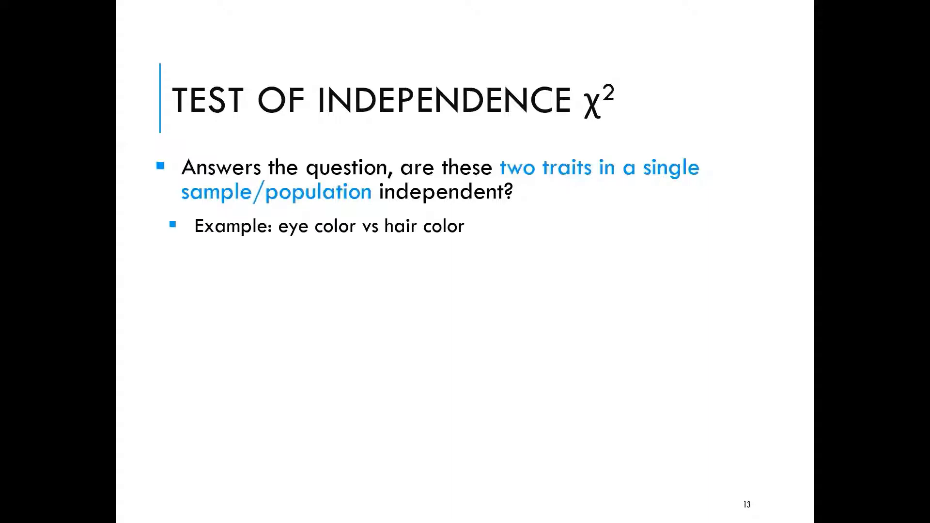
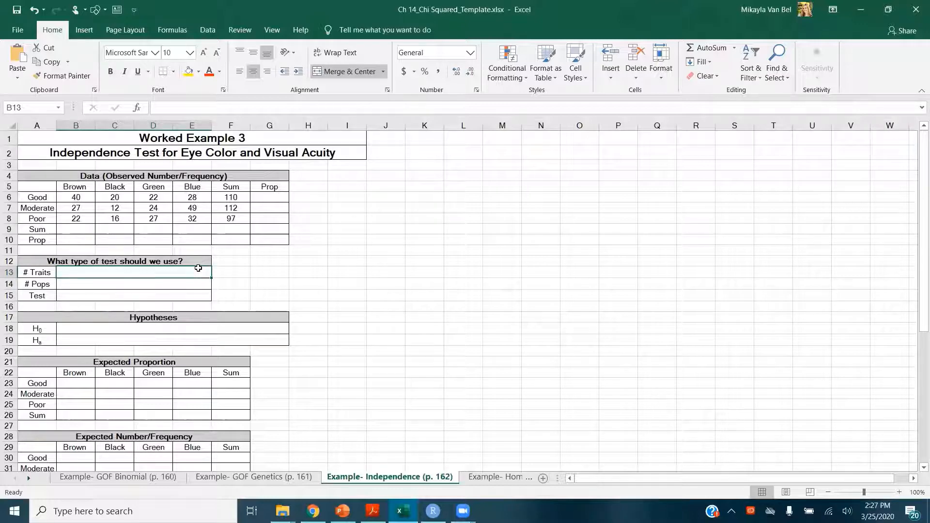
Step: Enter "2 (eye color, visual acuity)" as the number of traits in B13 of the independence example
{"action": "type", "text": "2"}
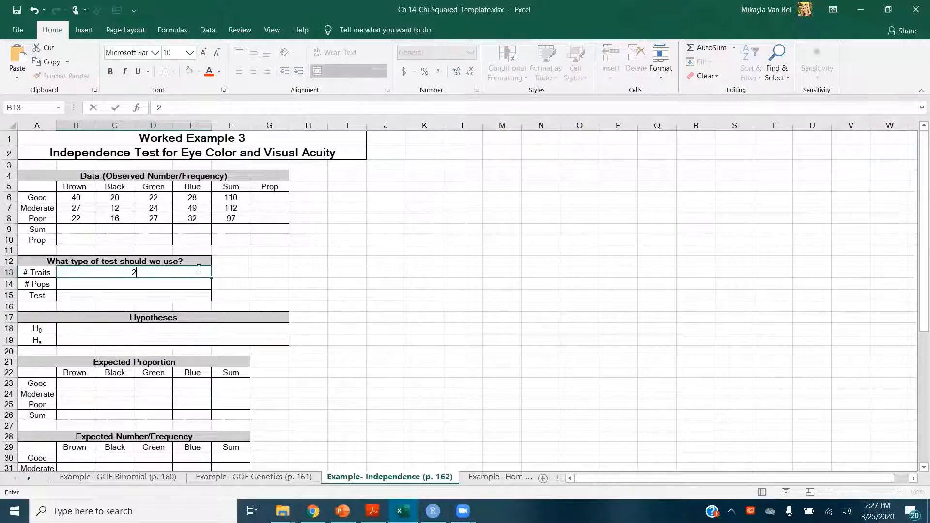
{"action": "type", "text": " (eye color, visual acuity)"}
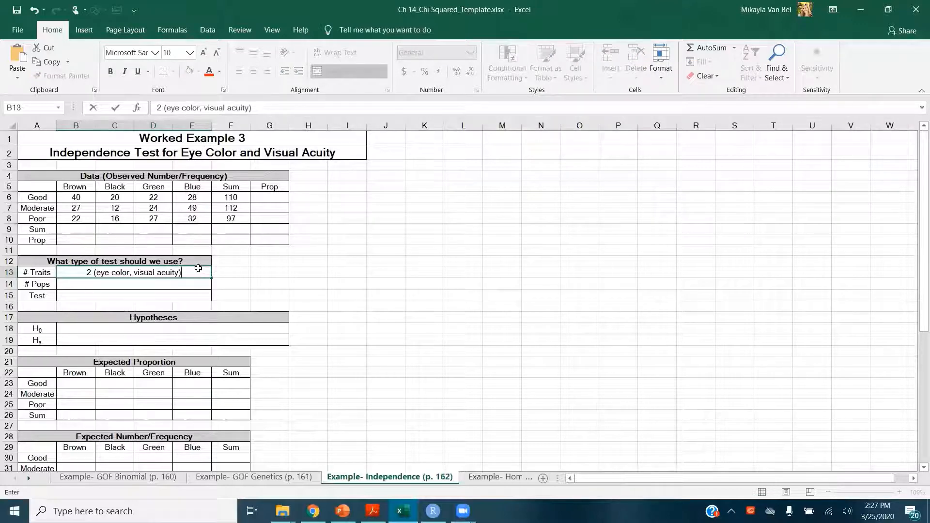
{"action": "key", "text": "Return"}
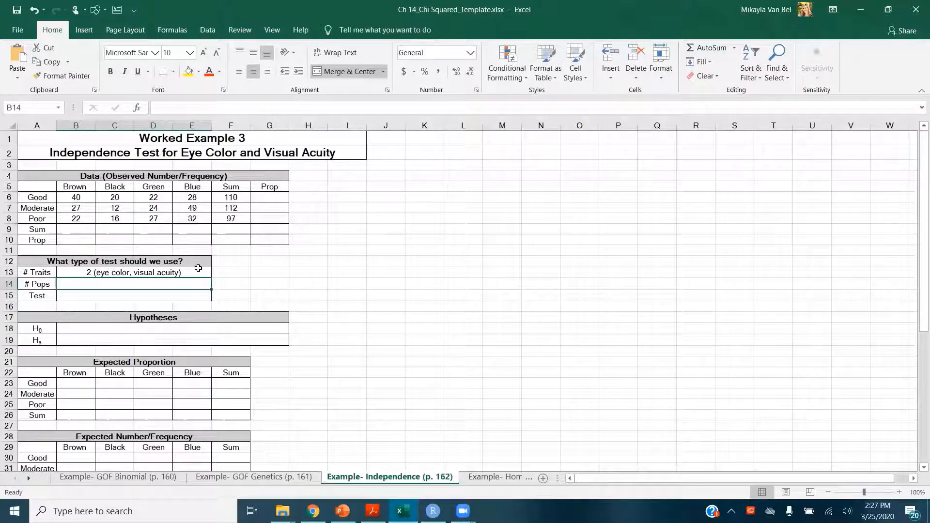
Step: Enter "1 (1 sample of people)" as the number of populations in B14 and "Test of Independence" as the test in B15
{"action": "type", "text": "1 (1"}
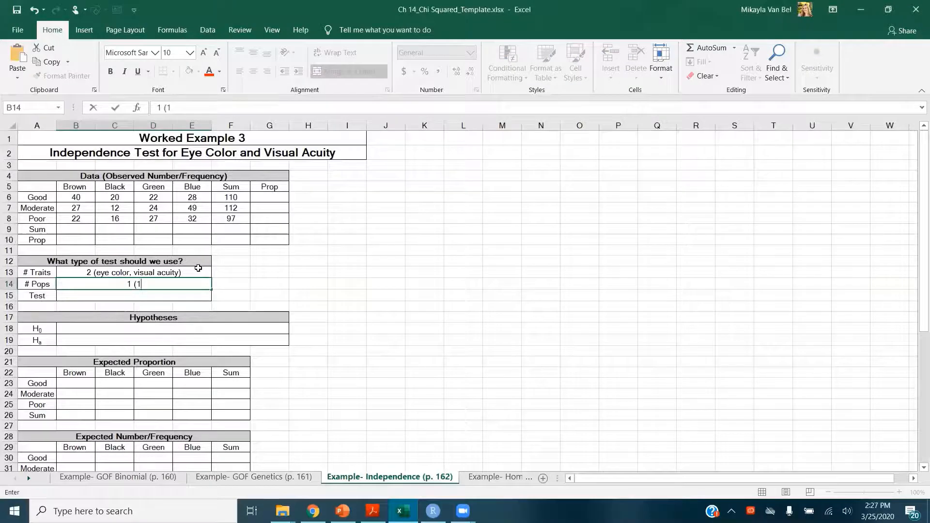
{"action": "type", "text": " sample of peopl"}
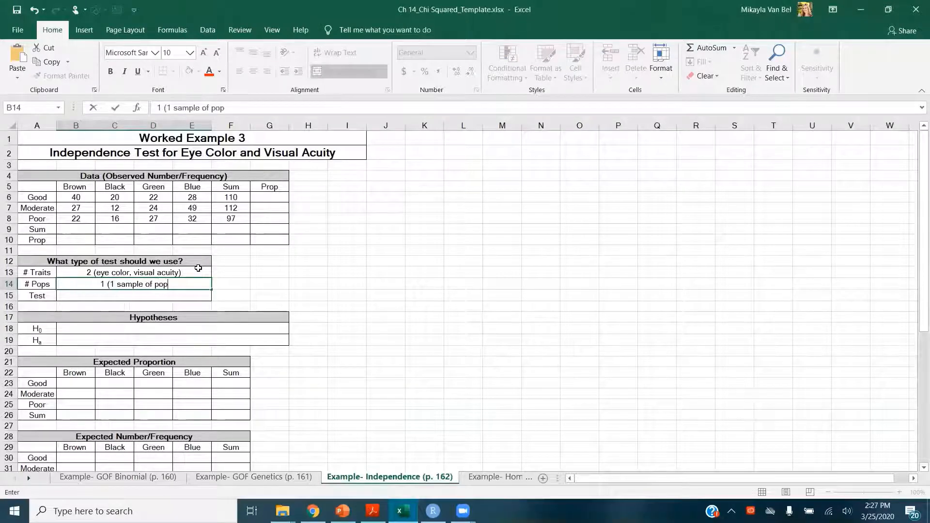
{"action": "type", "text": "e)"}
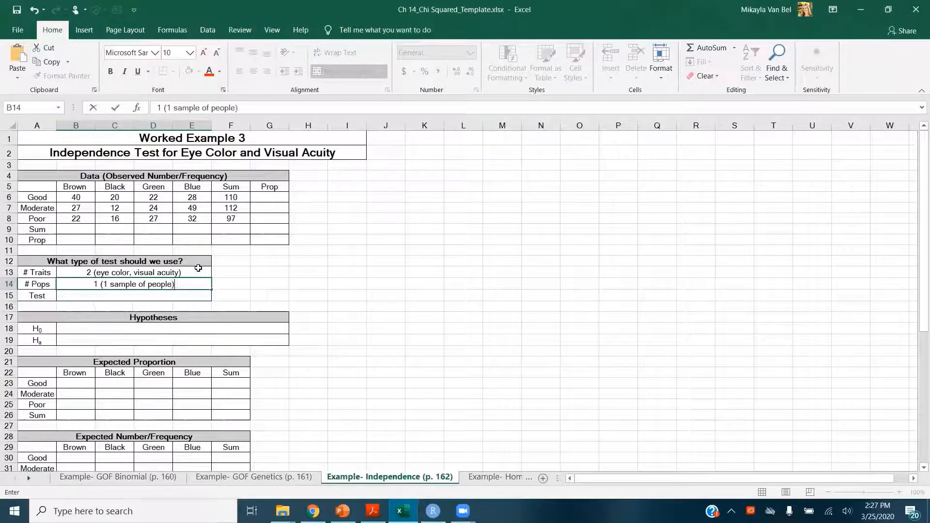
{"action": "key", "text": "Return"}
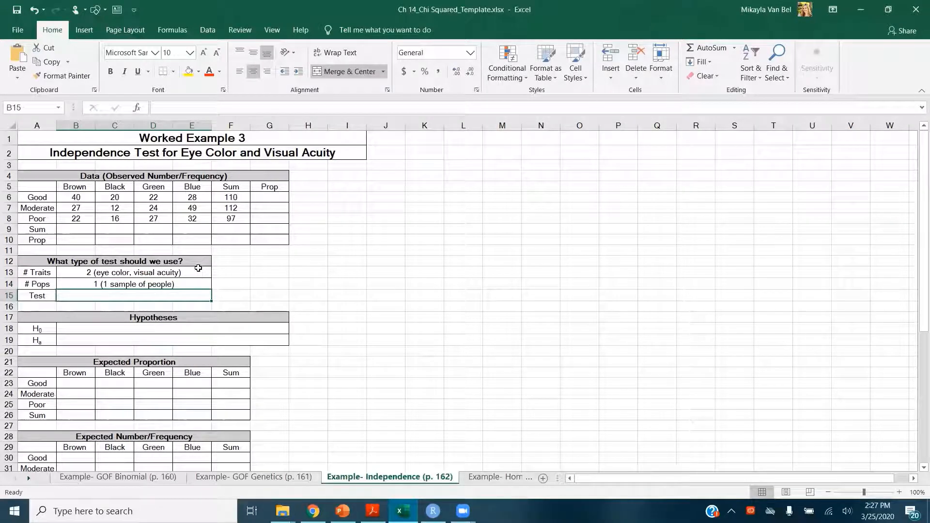
{"action": "type", "text": "Test of Independence"}
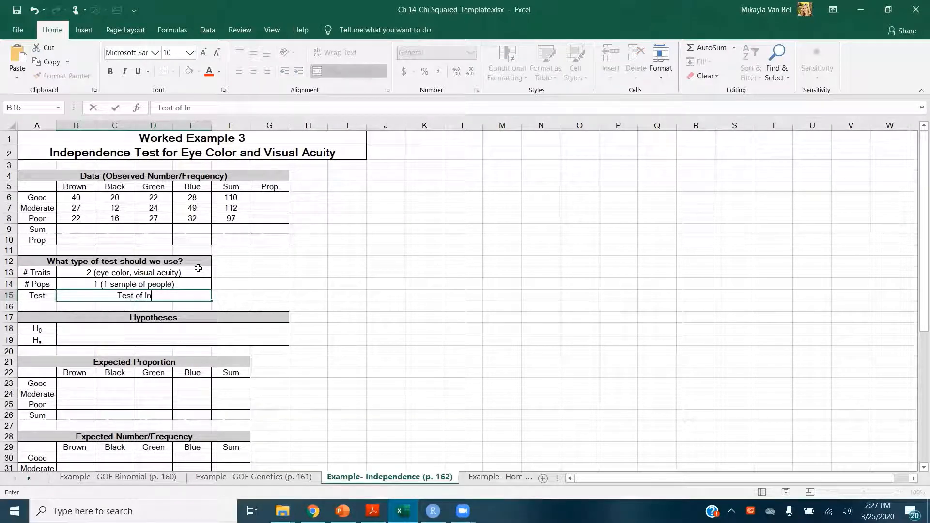
{"action": "key", "text": "Return"}
Step: Enter "Eye color and visual acuity are independent traits" as the null hypothesis in B18
{"action": "key", "text": "Return"}
{"action": "key", "text": "Return"}
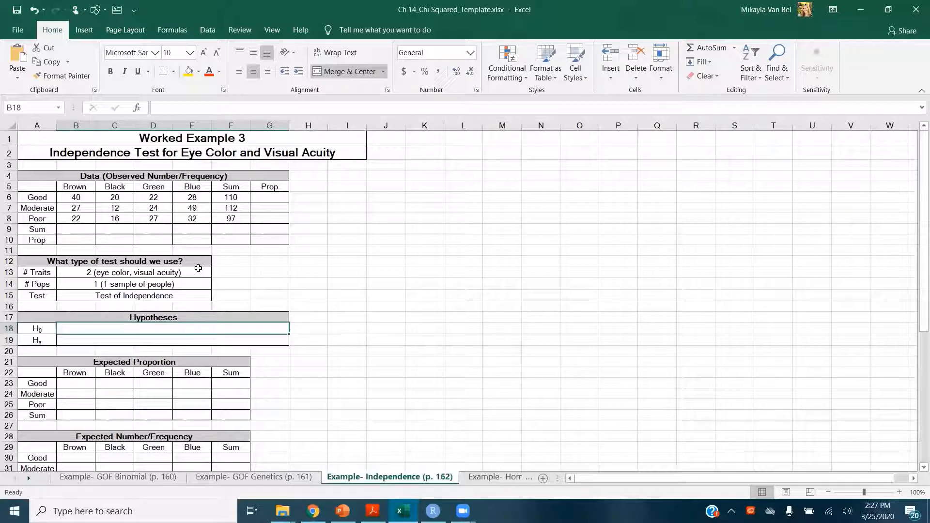
{"action": "type", "text": "E"}
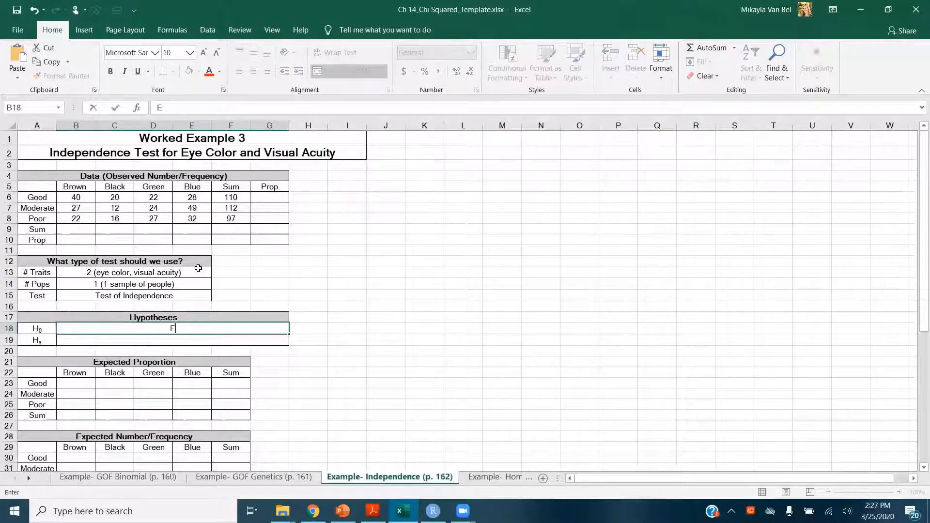
{"action": "type", "text": "ye color and v"}
{"action": "type", "text": "isual acu"}
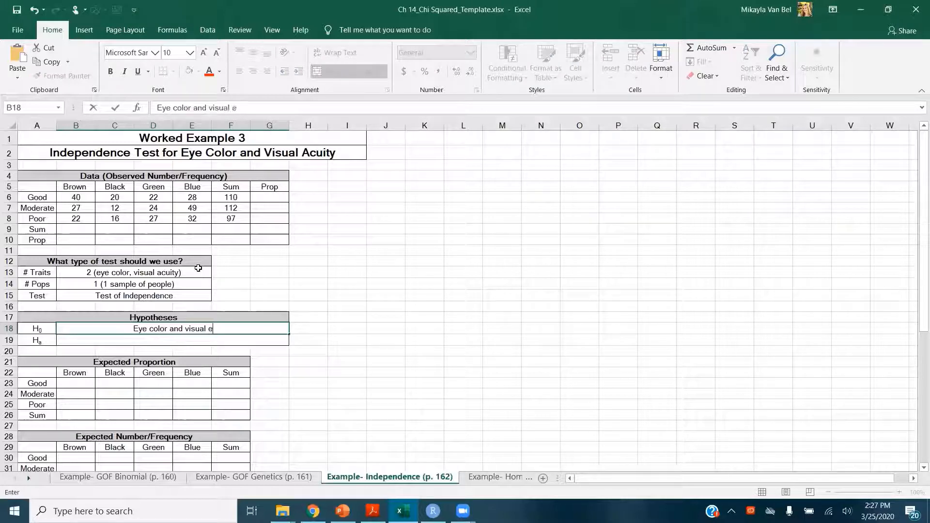
{"action": "type", "text": "ity are indep"}
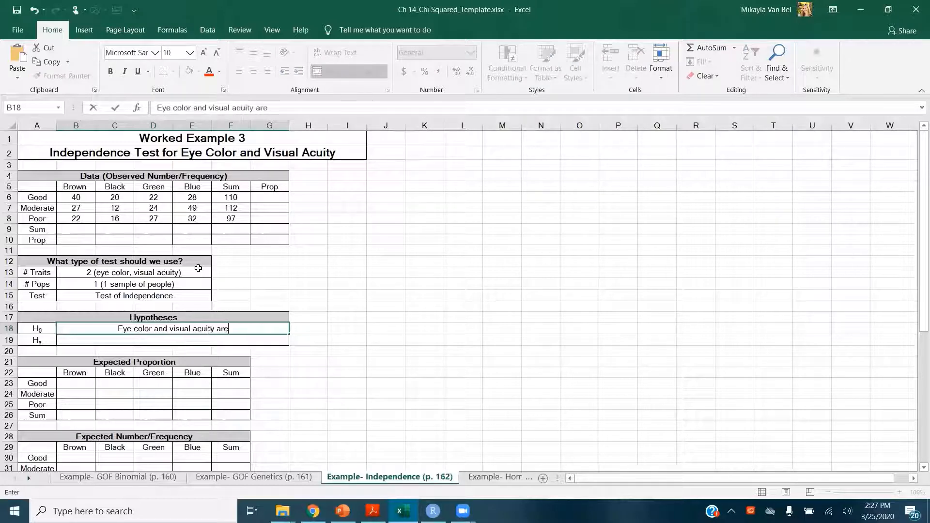
{"action": "type", "text": "endent"}
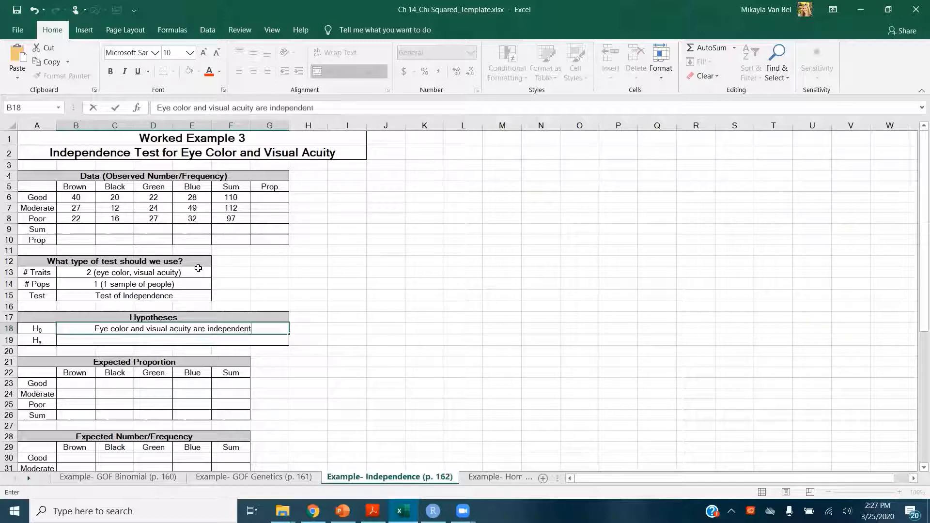
{"action": "type", "text": " traits"}
{"action": "key", "text": "Return"}
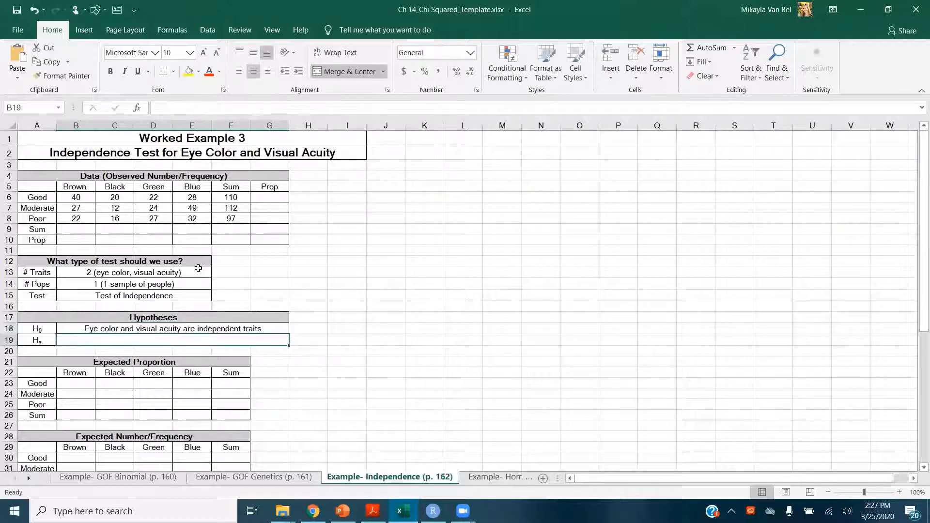
Step: Enter "Eye color and visual acuity are NOT independent traits" as the alternative hypothesis in B19
{"action": "type", "text": "Eye c"}
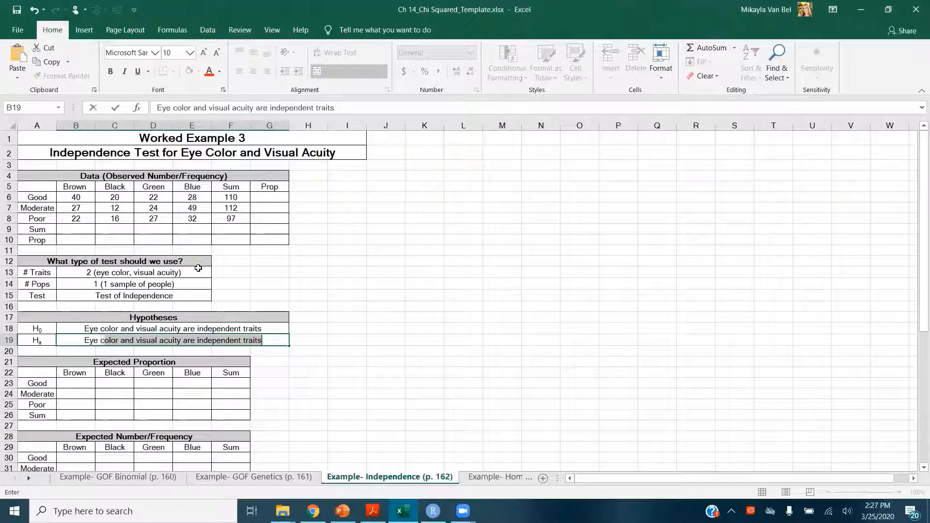
{"action": "type", "text": "olor and visual acuity are N"}
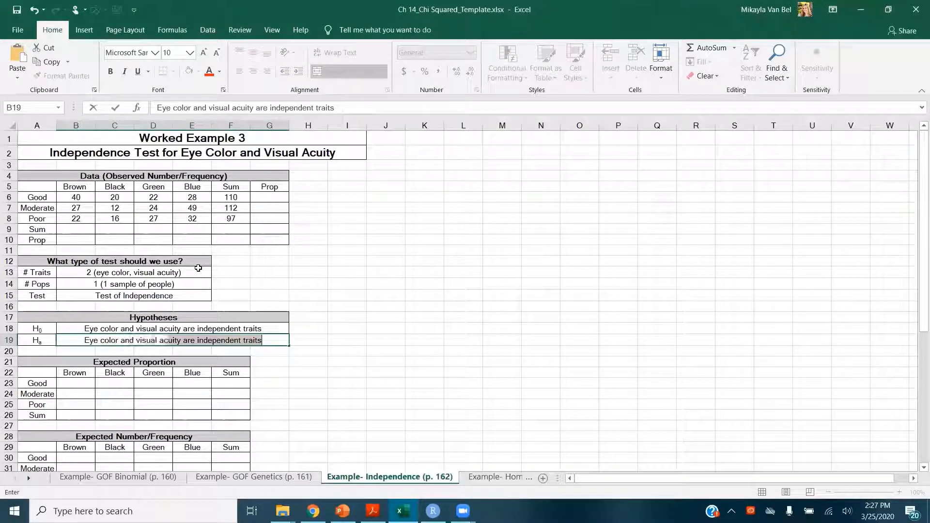
{"action": "type", "text": "OT "}
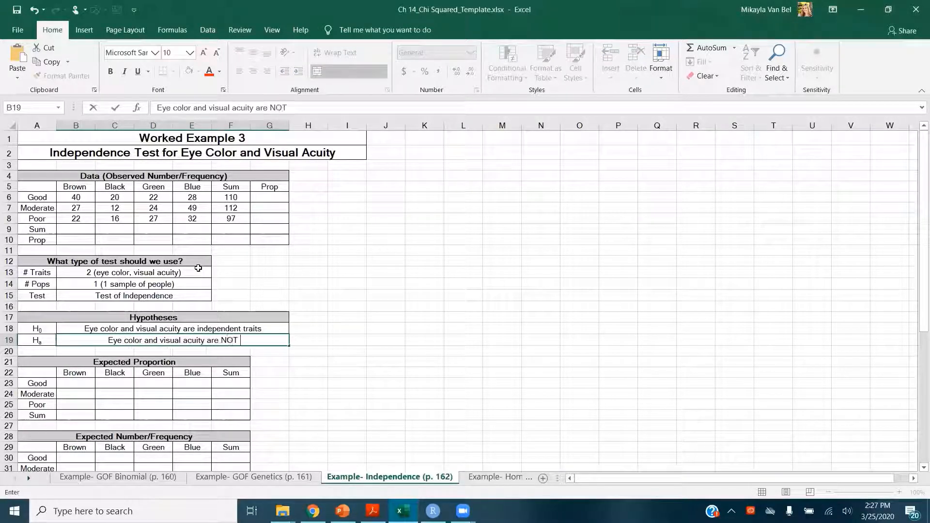
{"action": "type", "text": "independent traits"}
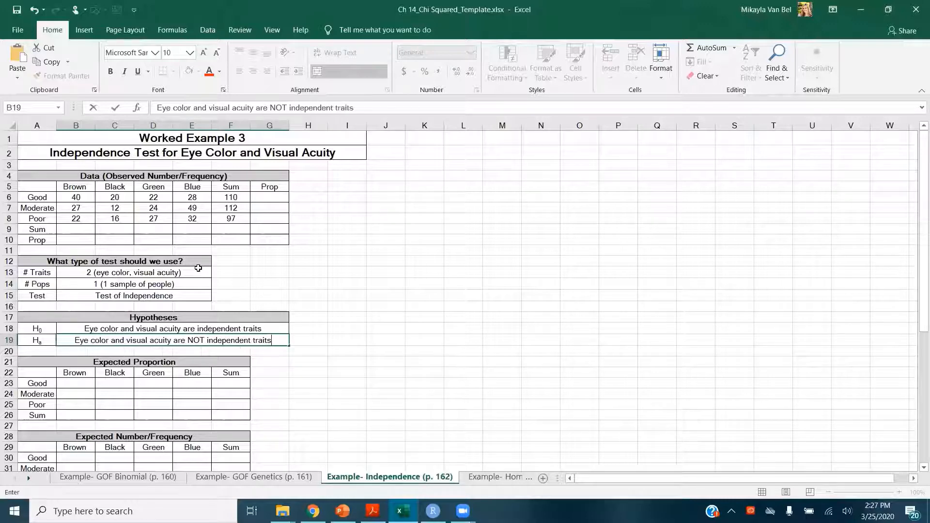
{"action": "key", "text": "Return"}
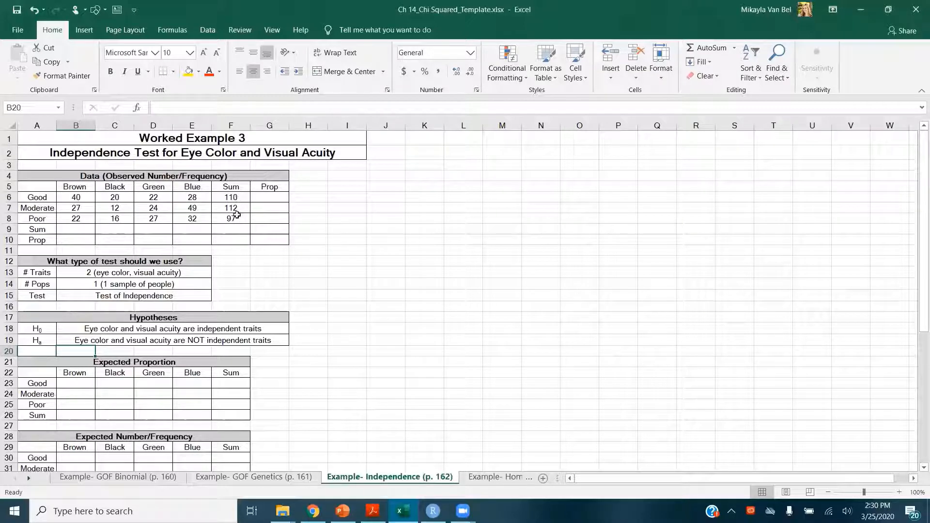
Step: Total the Brown column in B9 with =SUM(B6:B8) and fill the formula across to E9 for the other eye colors
{"action": "left_click", "coordinate": [83, 230]}
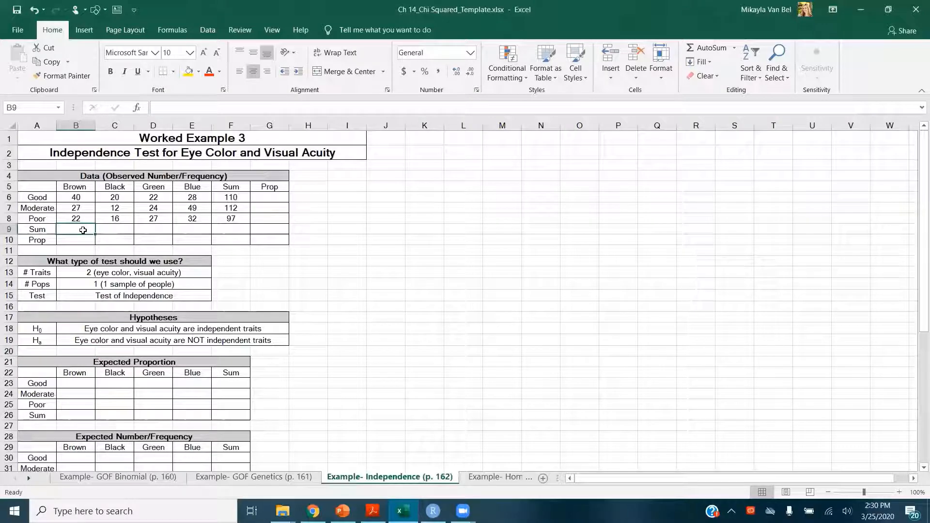
{"action": "type", "text": "=sum"}
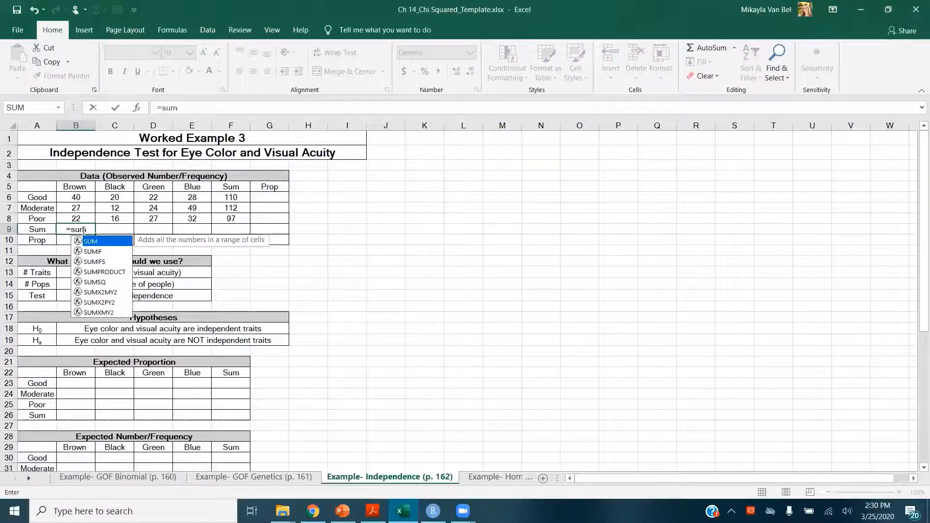
{"action": "type", "text": "("}
{"action": "left_click_drag", "start_coordinate": [84, 199], "coordinate": [86, 218]}
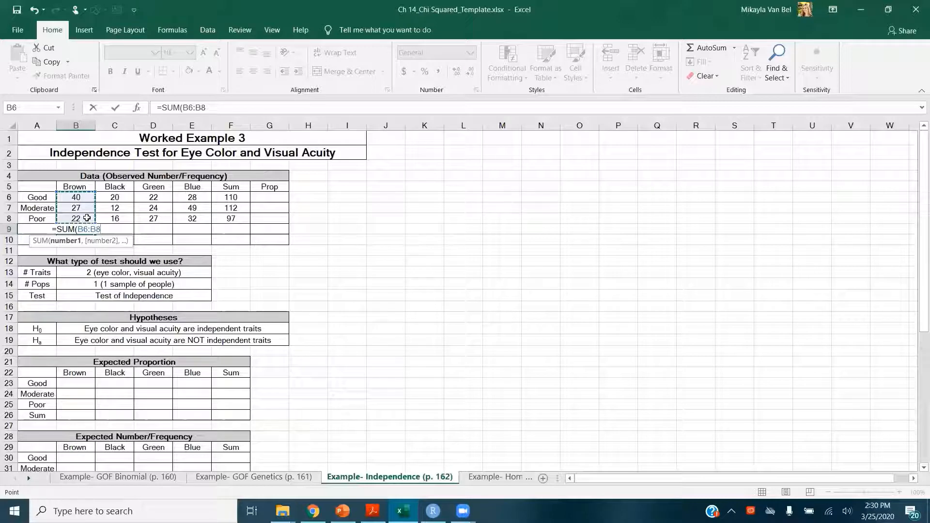
{"action": "key", "text": "Return"}
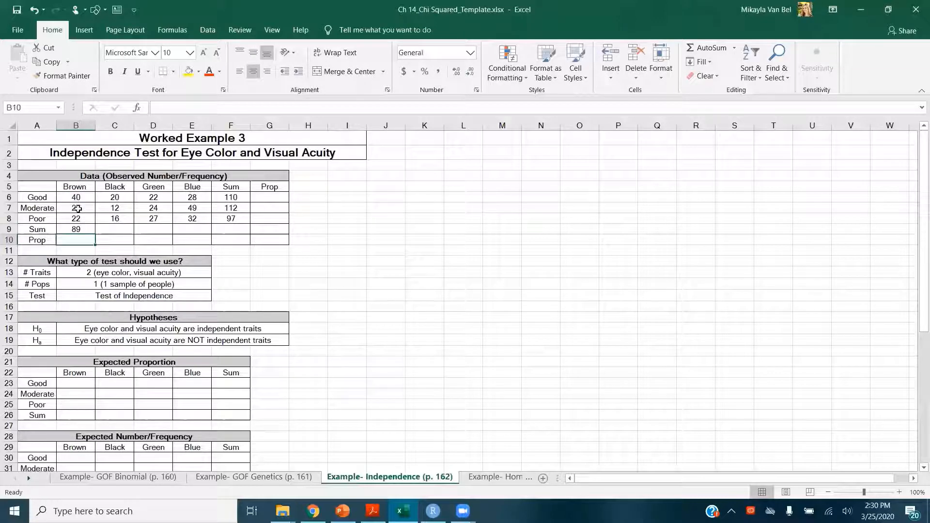
{"action": "left_click", "coordinate": [83, 228]}
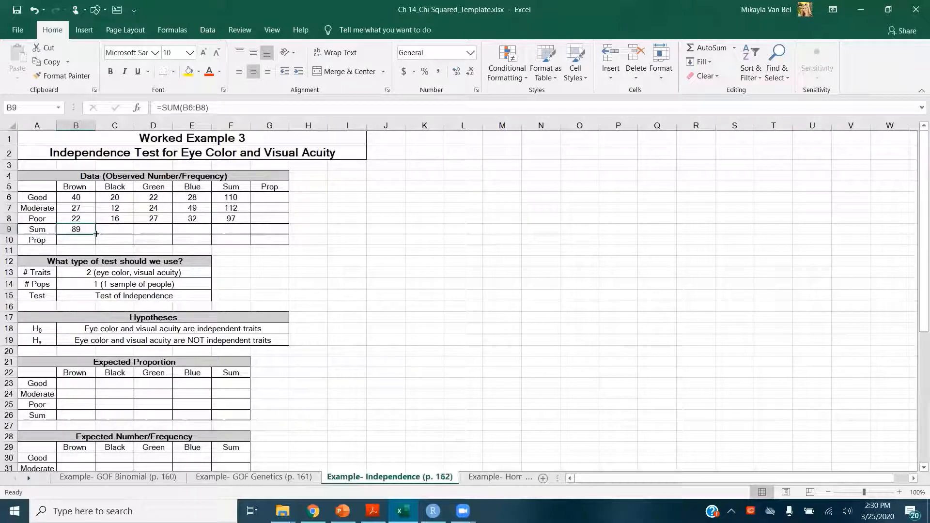
{"action": "left_click_drag", "start_coordinate": [95, 234], "coordinate": [205, 229]}
{"action": "left_click", "coordinate": [207, 230]}
Step: Calculate the grand total in F9 by summing the row totals F6:F8
{"action": "left_click", "coordinate": [236, 230]}
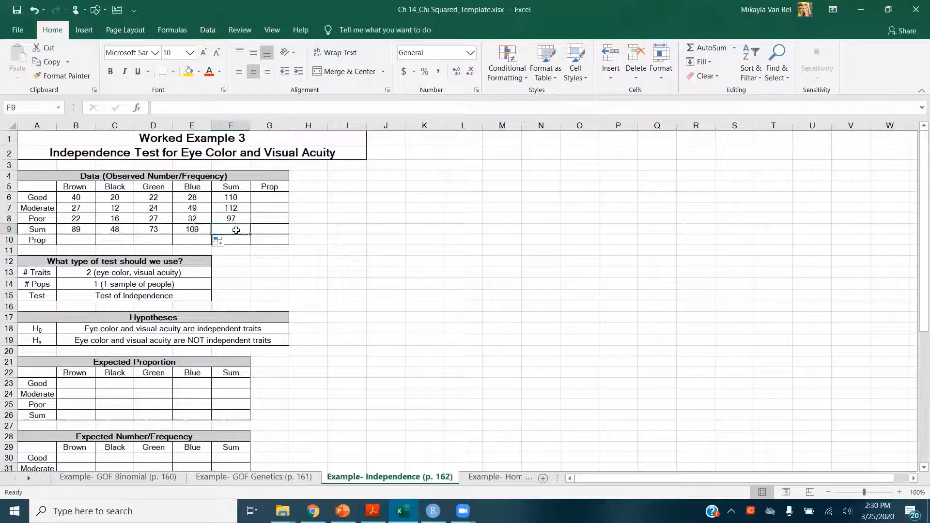
{"action": "type", "text": "=SUM("}
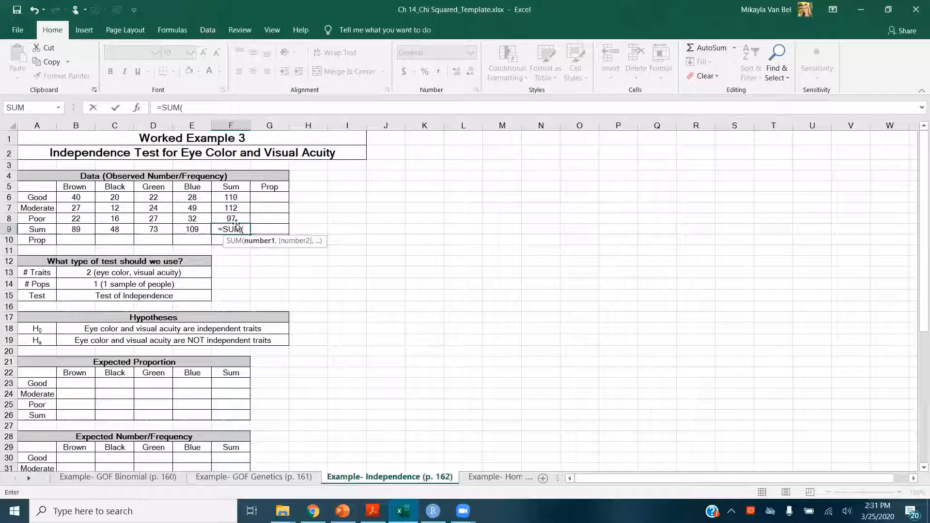
{"action": "left_click_drag", "start_coordinate": [235, 198], "coordinate": [239, 218]}
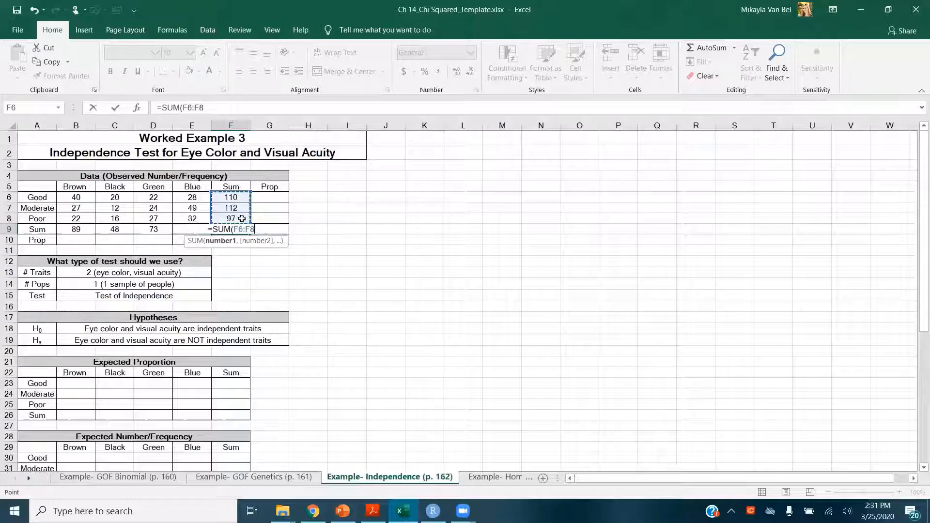
{"action": "key", "text": "Return"}
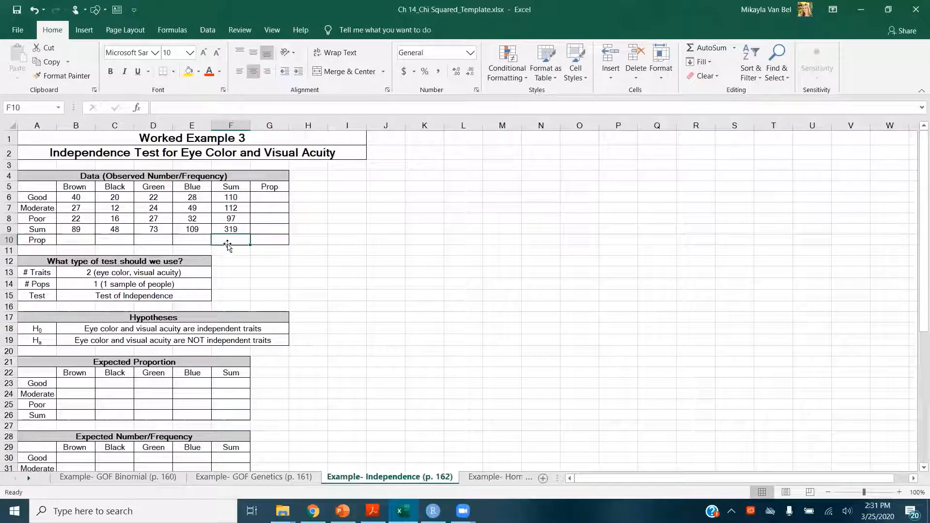
Step: Calculate the Brown proportion in B10 as =B9/$F$9 and fill the formula across to E10
{"action": "left_click", "coordinate": [88, 241]}
{"action": "type", "text": "="}
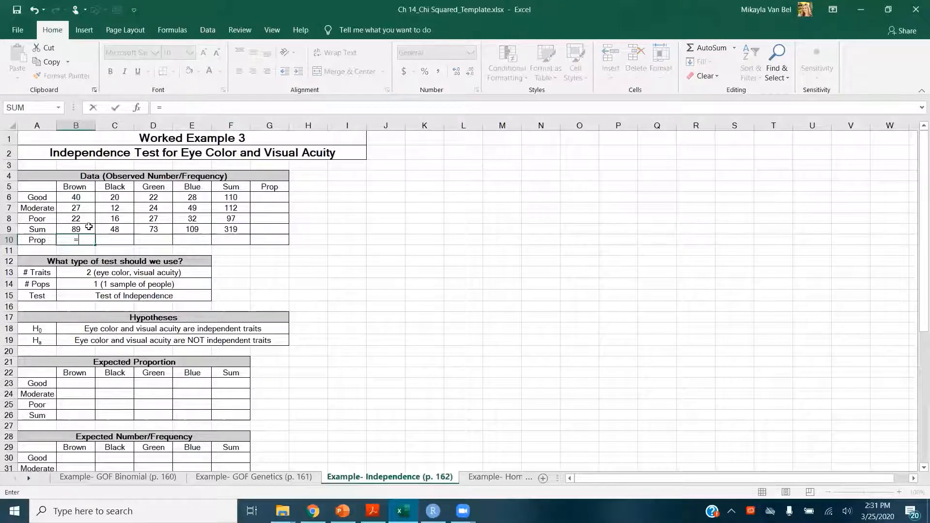
{"action": "left_click", "coordinate": [88, 228]}
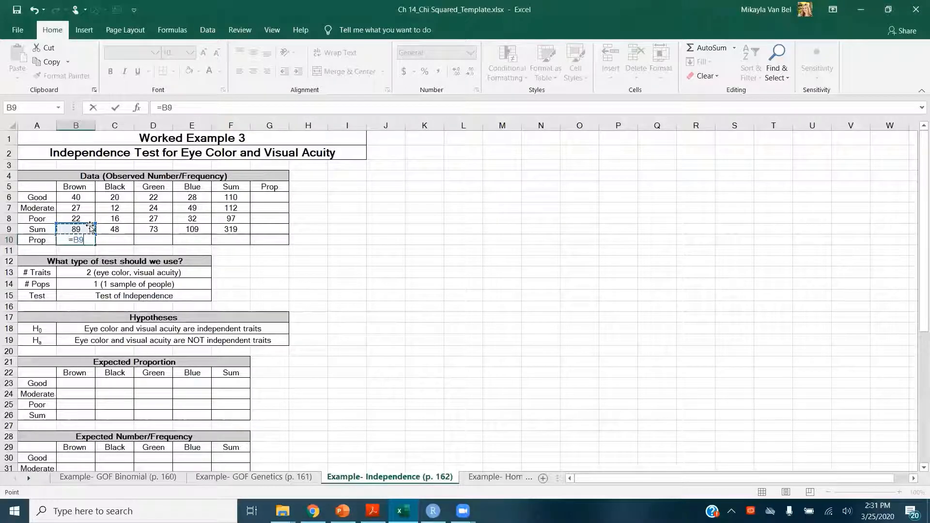
{"action": "type", "text": "/"}
{"action": "left_click", "coordinate": [229, 229]}
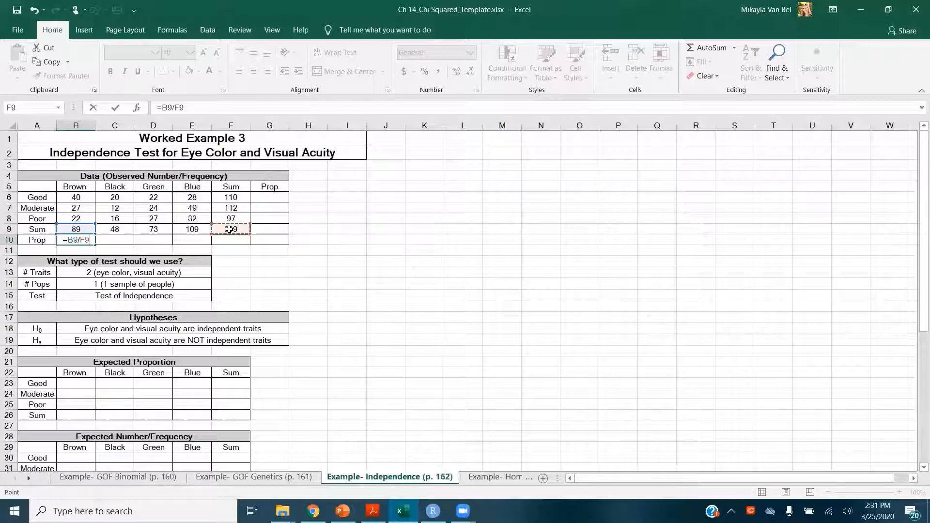
{"action": "key", "text": "F4"}
{"action": "key", "text": "Return"}
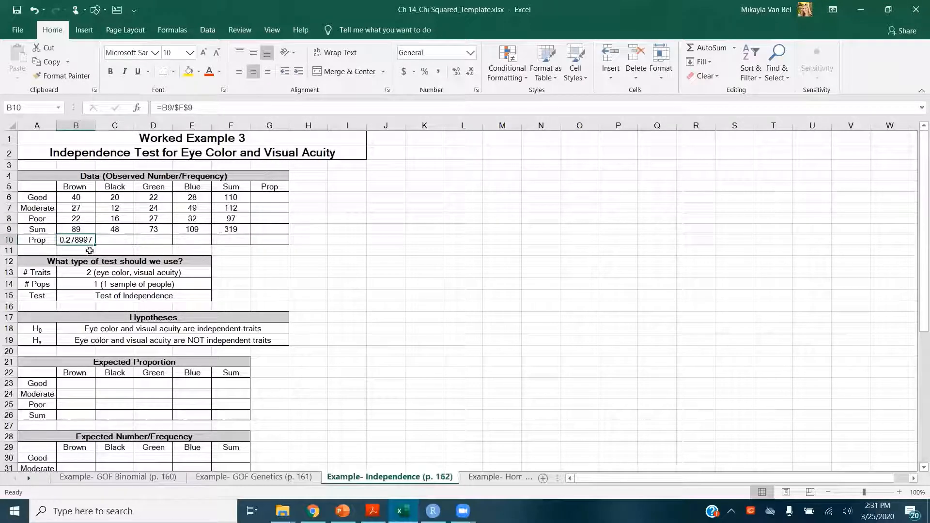
{"action": "left_click_drag", "start_coordinate": [96, 245], "coordinate": [209, 245]}
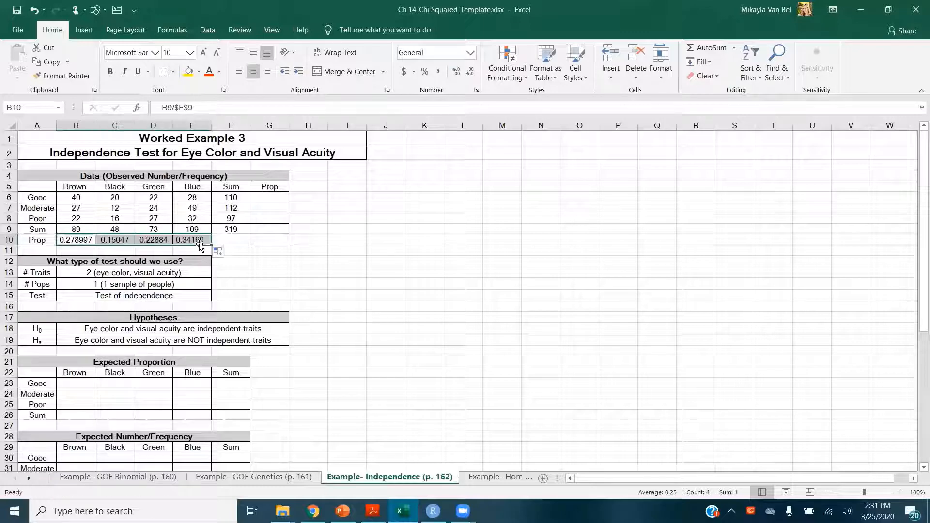
Step: Sum the eye color proportions B10:E10 in F10
{"action": "left_click", "coordinate": [231, 241]}
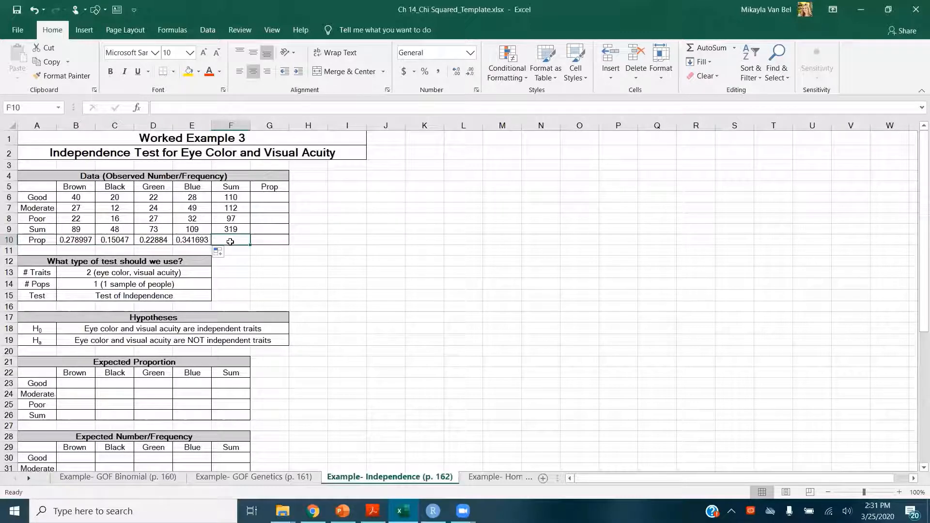
{"action": "type", "text": "=sum"}
{"action": "key", "text": "Tab"}
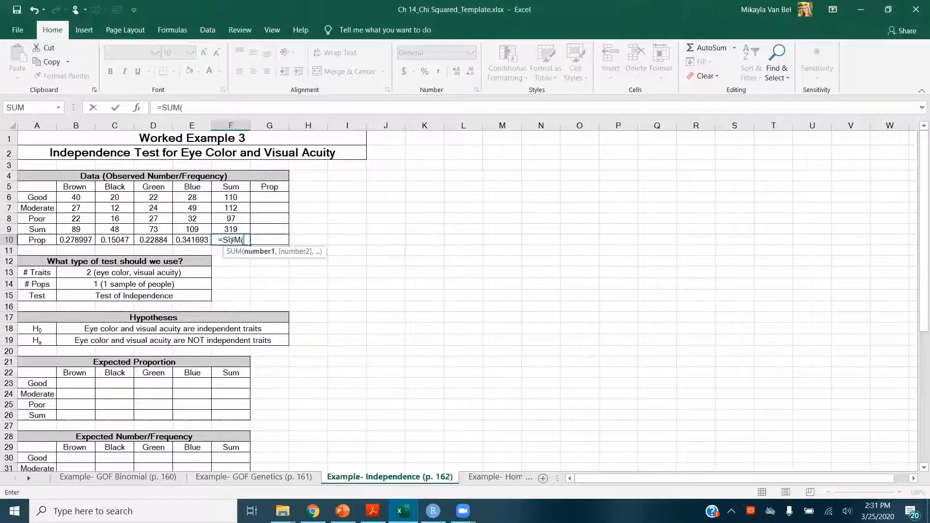
{"action": "left_click_drag", "start_coordinate": [75, 239], "coordinate": [198, 236]}
{"action": "key", "text": "Return"}
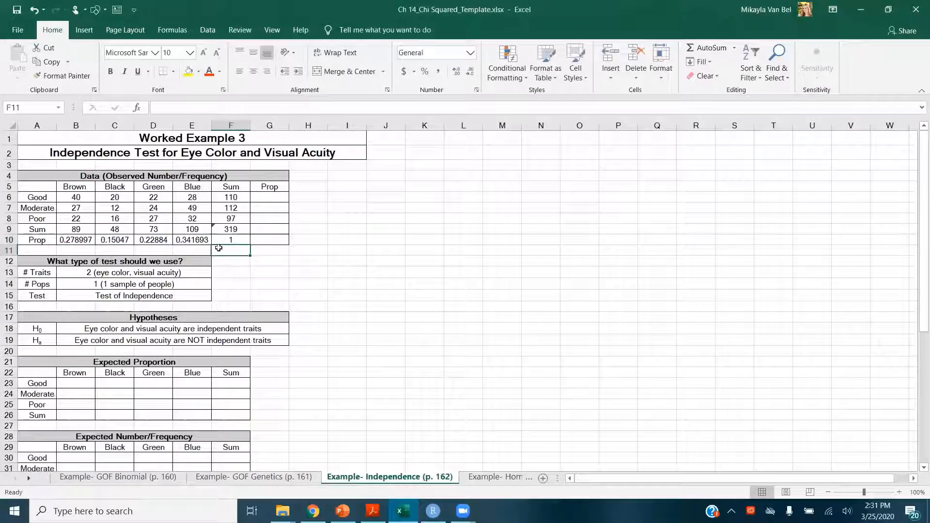
Step: Calculate the Good acuity proportion in G6 as =F6/$F$9 and copy the formula to G7 and G8
{"action": "left_click", "coordinate": [270, 197]}
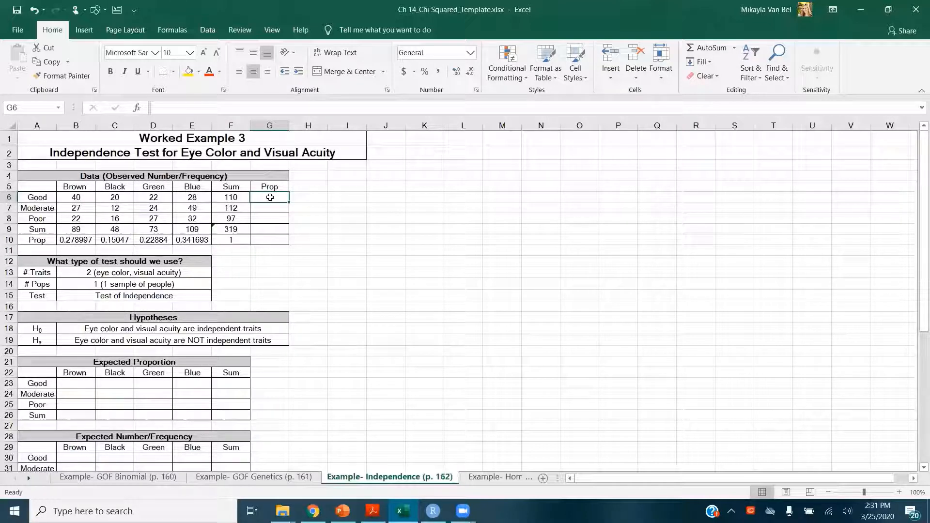
{"action": "type", "text": "="}
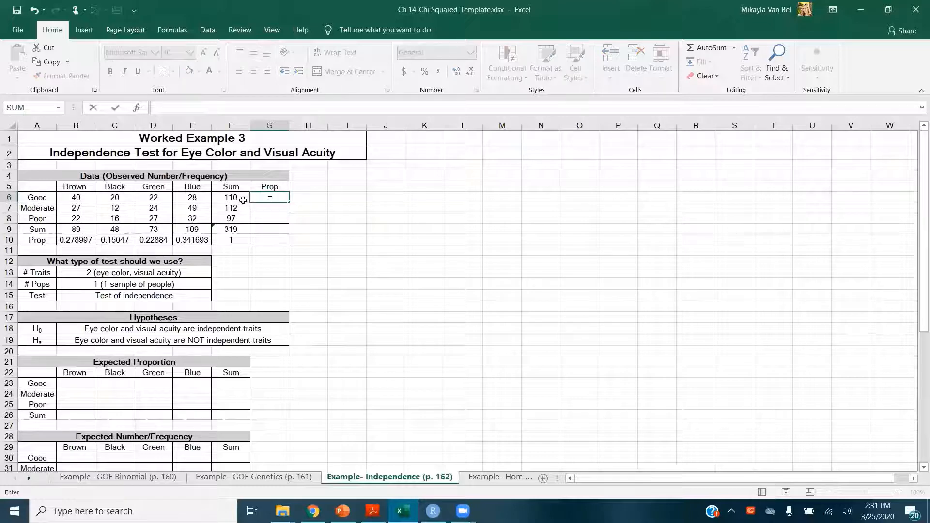
{"action": "left_click", "coordinate": [241, 197]}
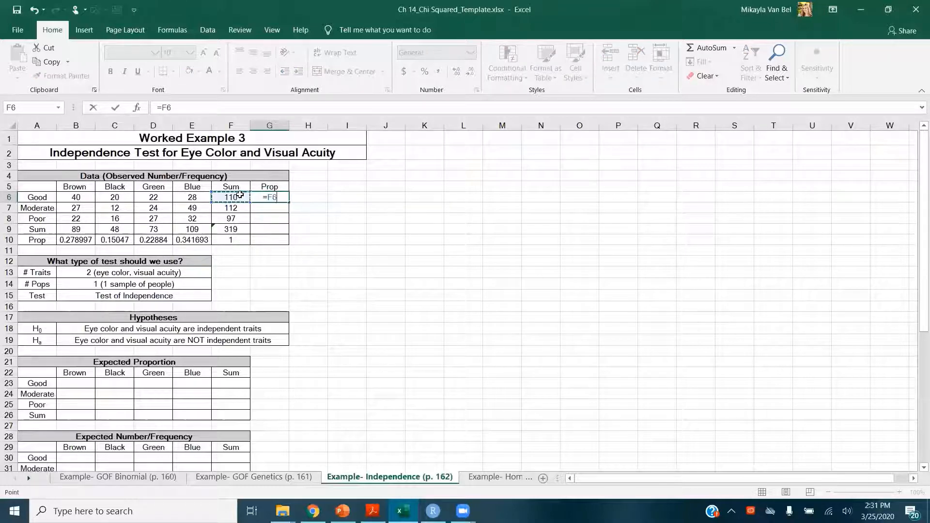
{"action": "type", "text": "/"}
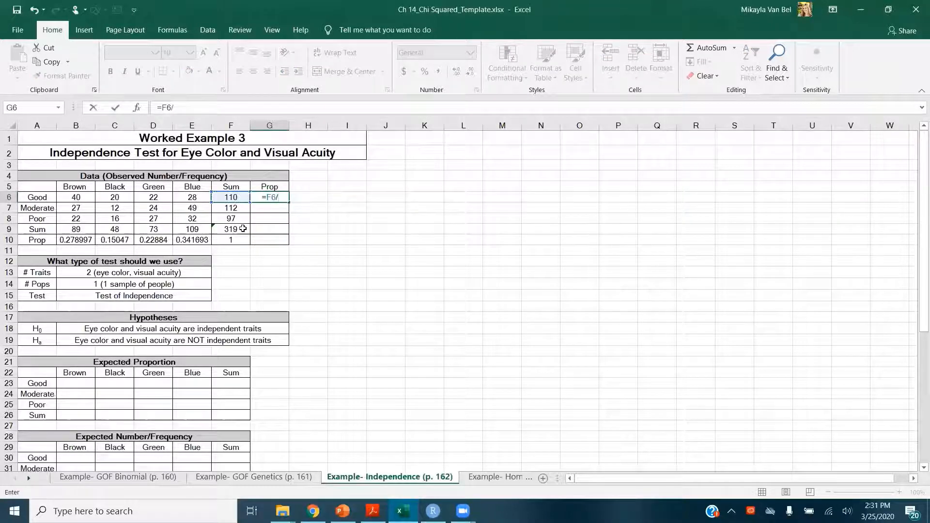
{"action": "left_click", "coordinate": [242, 229]}
{"action": "key", "text": "F4"}
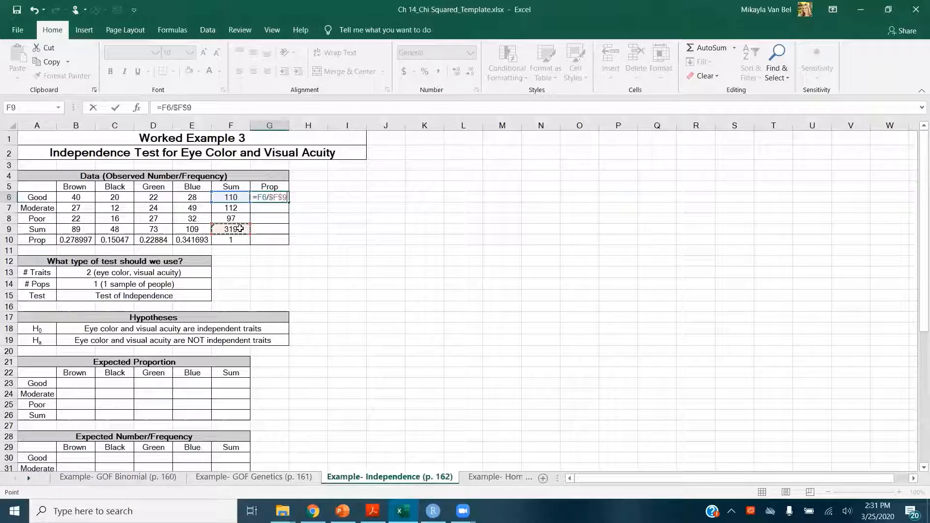
{"action": "key", "text": "ctrl+Return"}
{"action": "key", "text": "ctrl+c"}
{"action": "key", "text": "Down"}
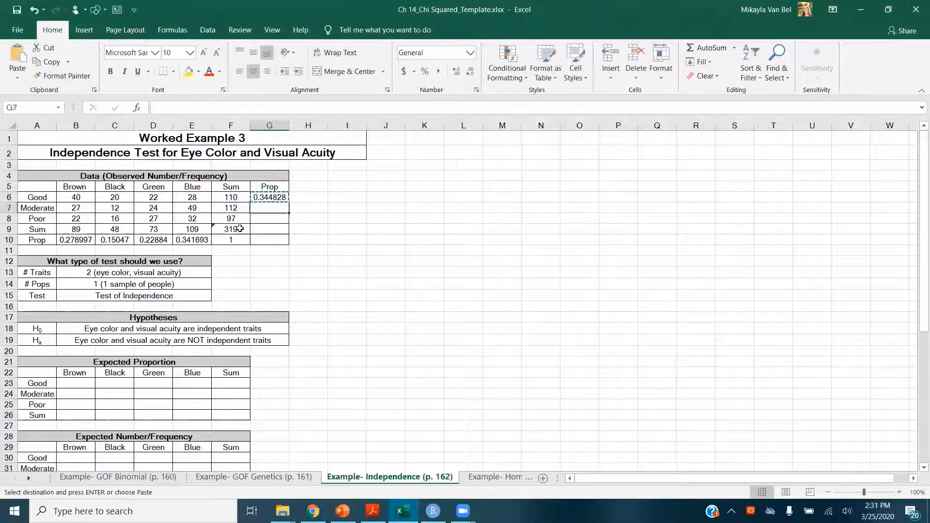
{"action": "key", "text": "ctrl+v"}
{"action": "key", "text": "Down"}
{"action": "key", "text": "ctrl+v"}
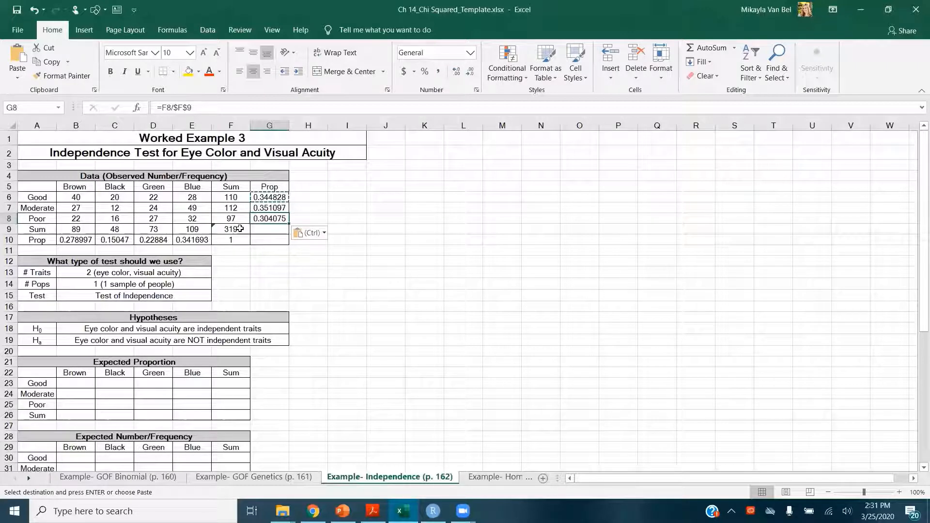
Step: Sum the visual acuity proportions in G9 with =SUM(G6:G8)
{"action": "key", "text": "Down"}
{"action": "type", "text": "=SUM("}
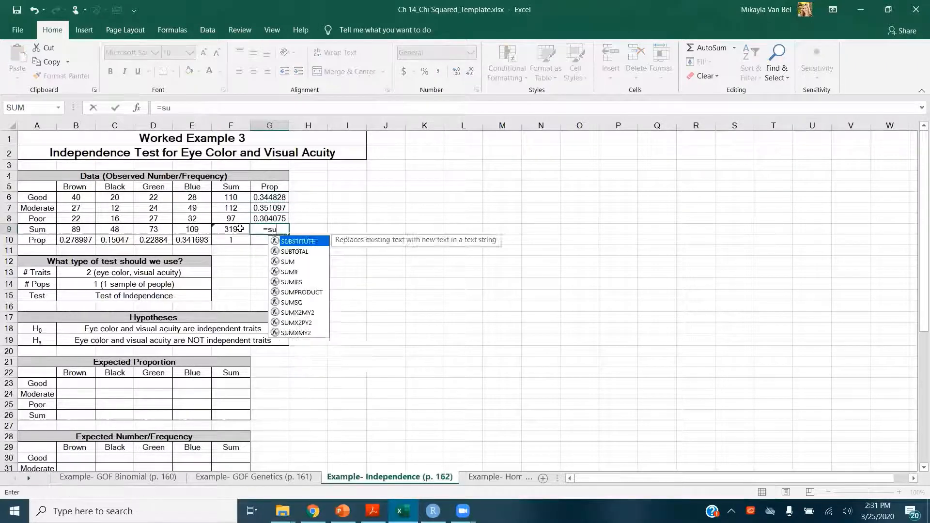
{"action": "key", "text": "Up"}
{"action": "key", "text": "shift+Up"}
{"action": "key", "text": "shift+Up"}
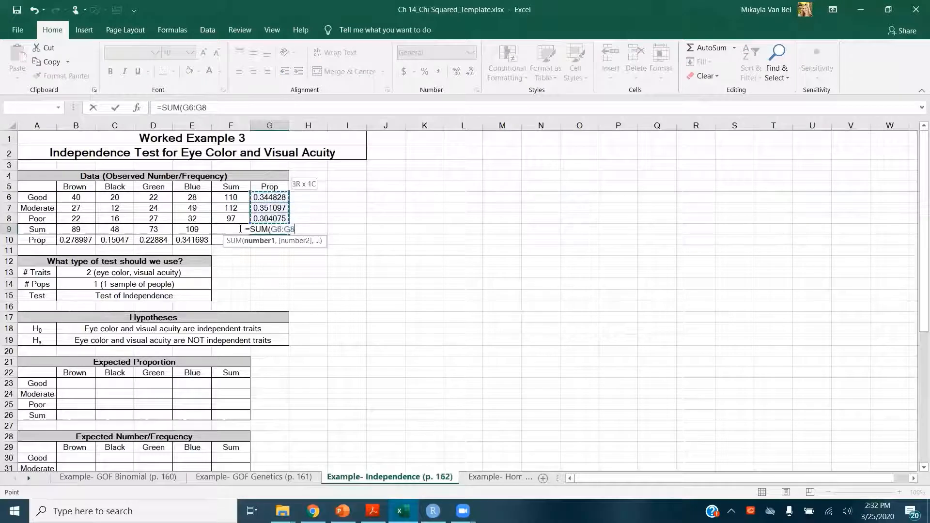
{"action": "key", "text": "Return"}
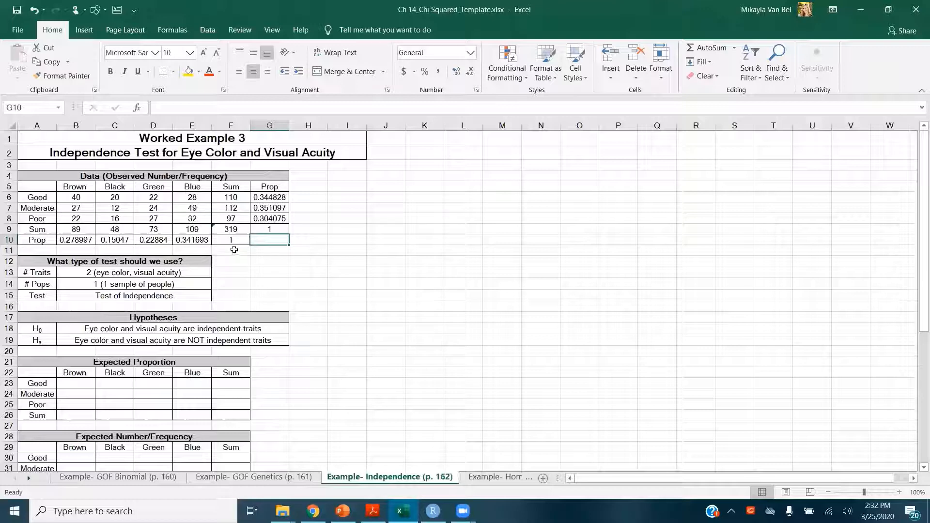
Step: Select the Good/Brown cell B23 in the Expected Proportion table
{"action": "left_click", "coordinate": [70, 384]}
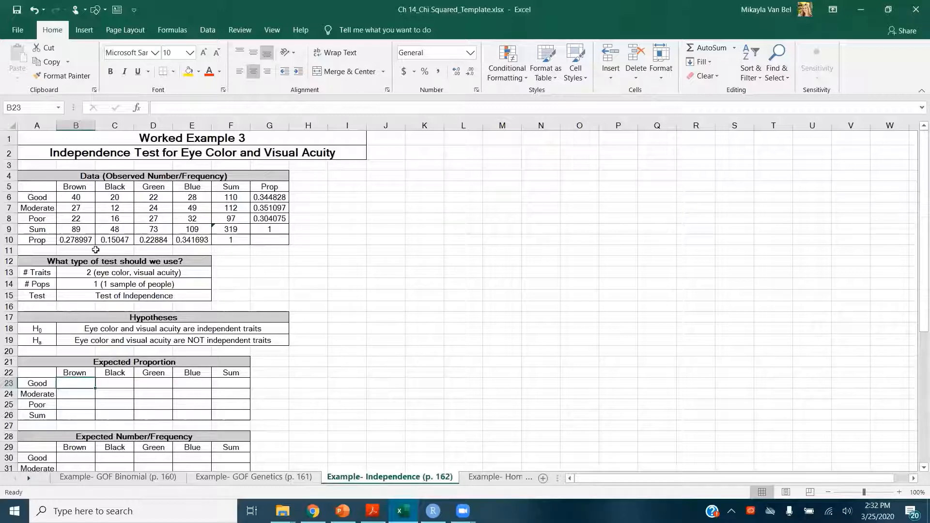
Step: Enter the expected proportion for Good/Brown in B23 as =B10*G6
{"action": "type", "text": "="}
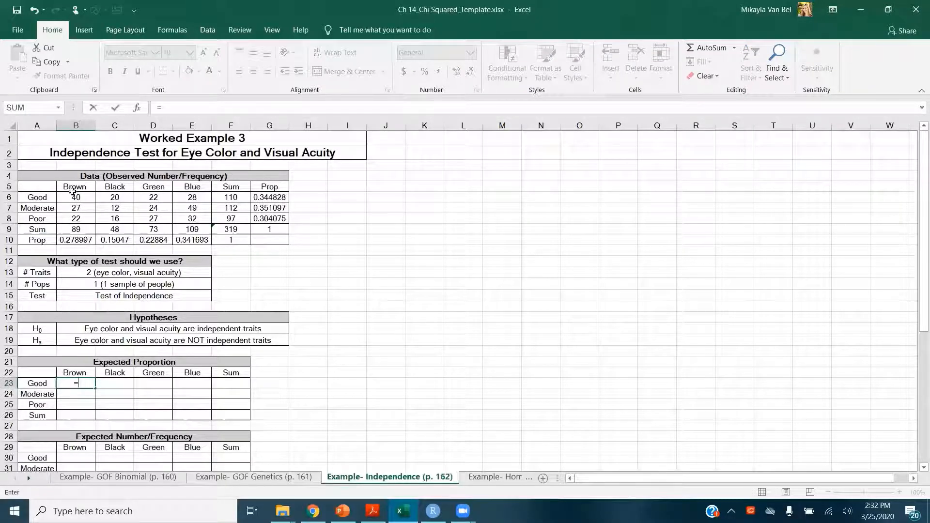
{"action": "left_click", "coordinate": [78, 240]}
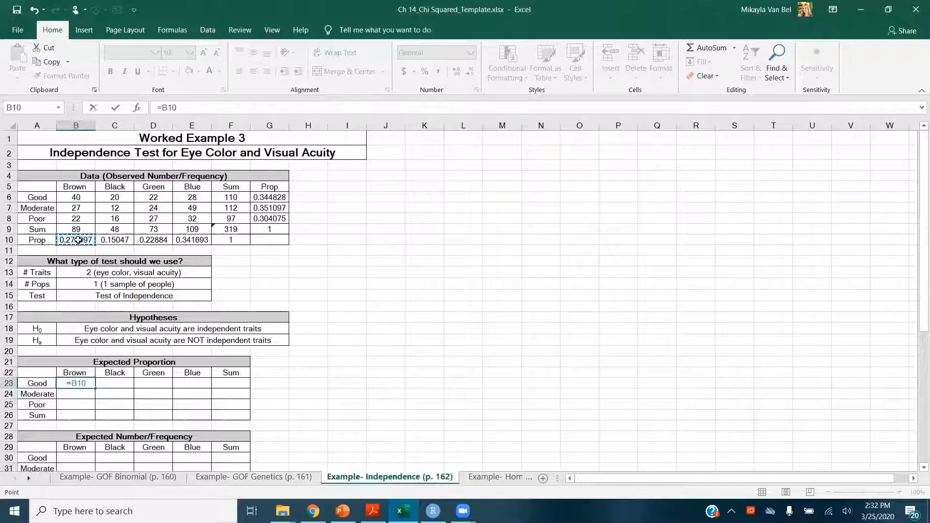
{"action": "type", "text": "*"}
{"action": "left_click", "coordinate": [272, 197]}
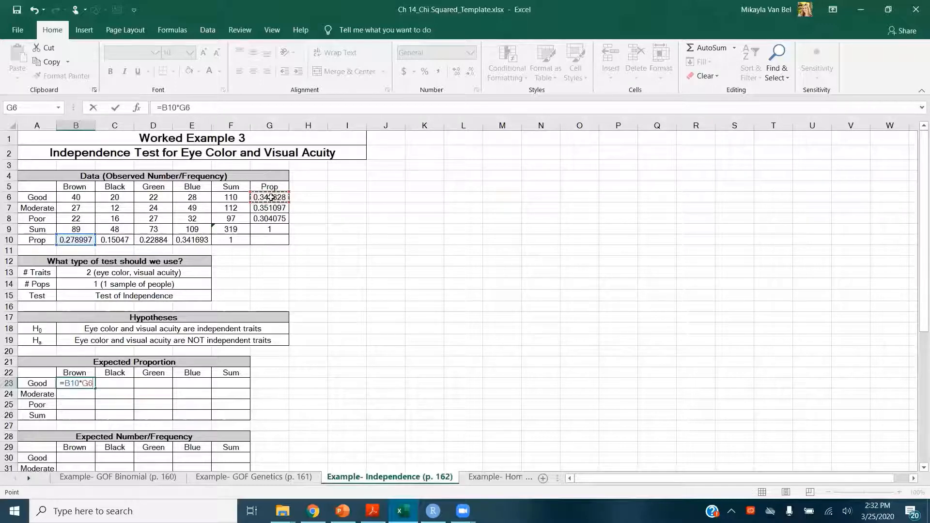
{"action": "key", "text": "Return"}
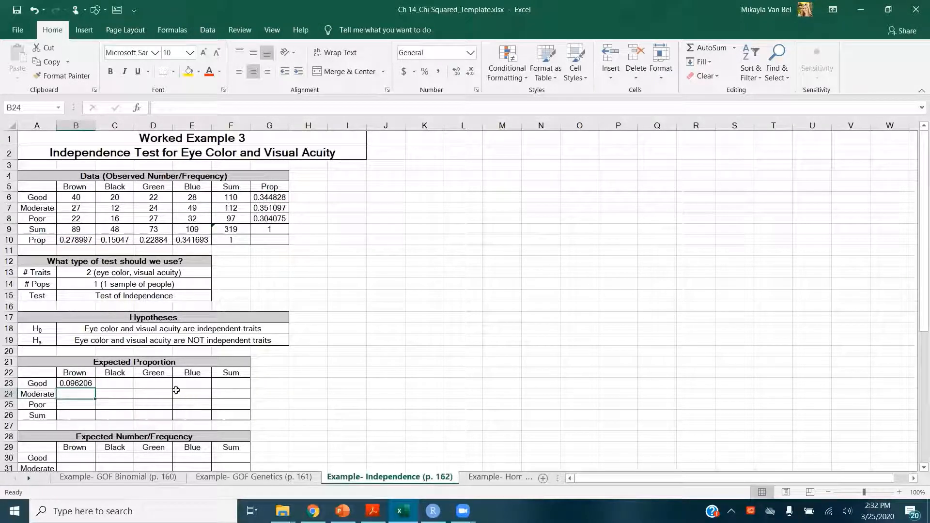
Step: Anchor the references in the B23 formula so it reads =B$10*$G6
{"action": "left_click", "coordinate": [87, 383]}
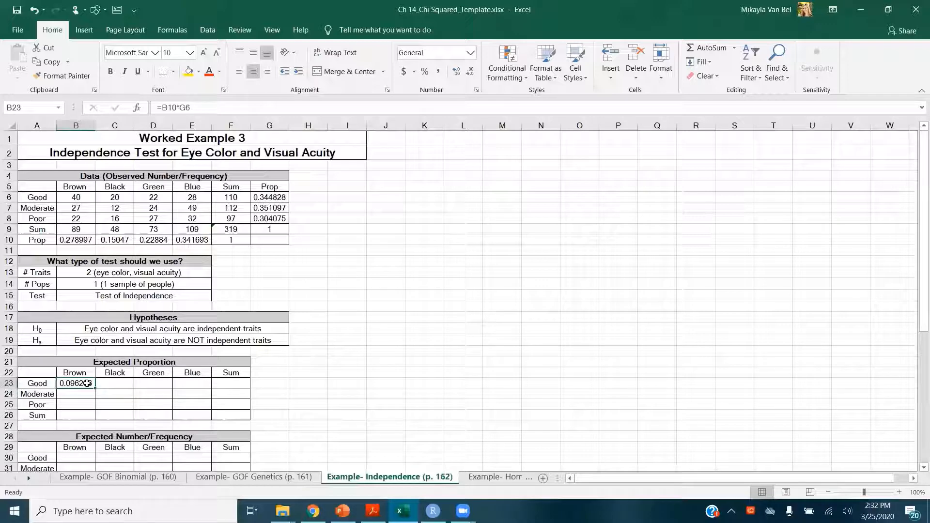
{"action": "double_click", "coordinate": [87, 383]}
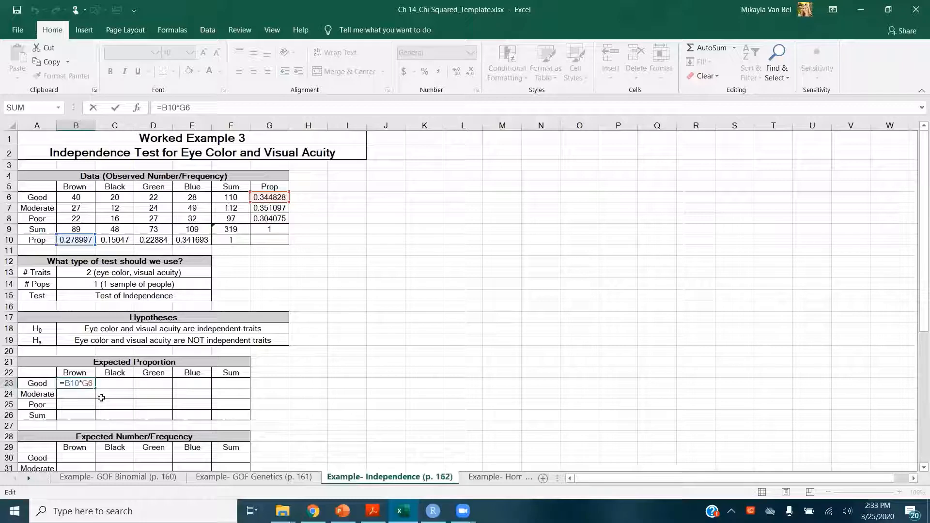
{"action": "type", "text": "$"}
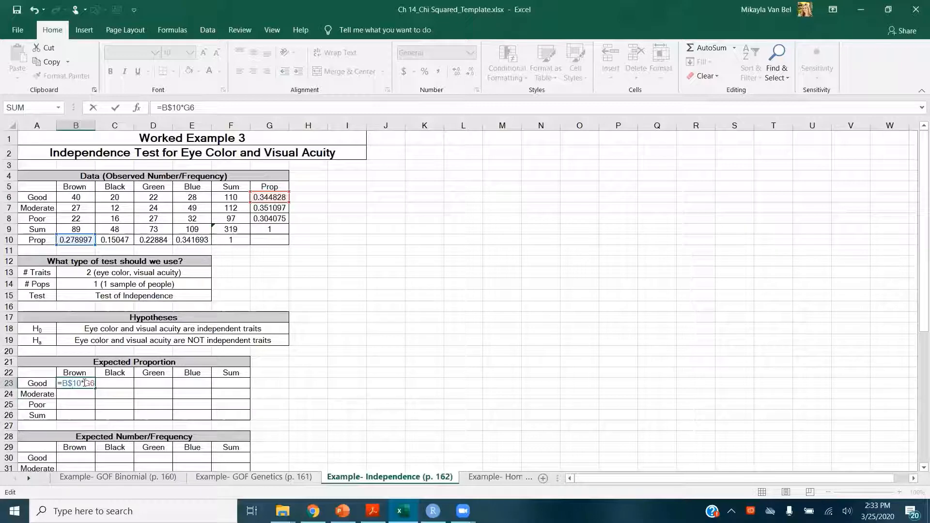
{"action": "type", "text": "$"}
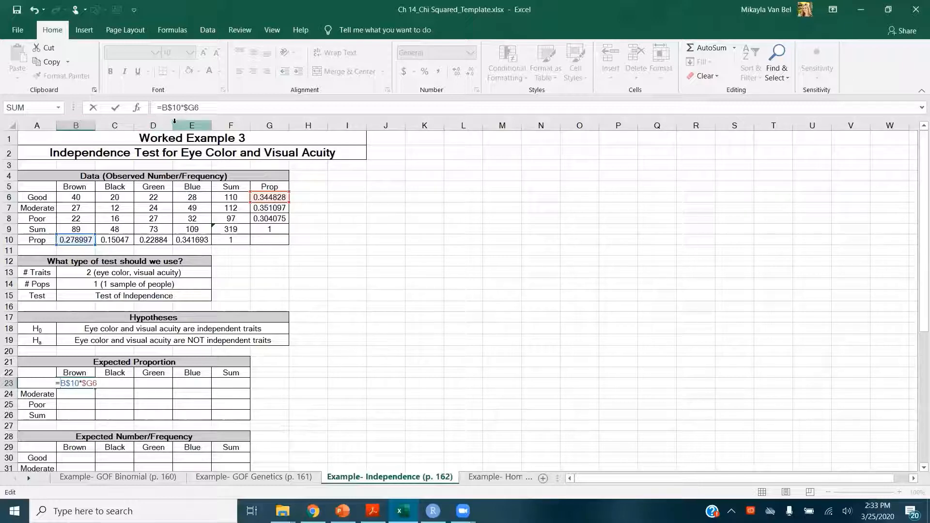
{"action": "key", "text": "Return"}
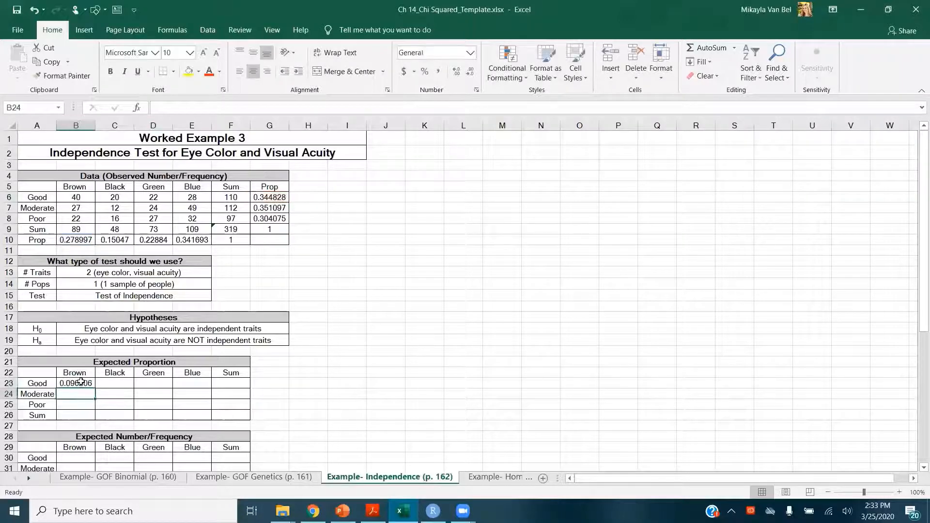
Step: Copy the B23 formula across the Expected Proportion cells B23:E25 and check the references in E25
{"action": "left_click", "coordinate": [81, 381]}
{"action": "key", "text": "ctrl+c"}
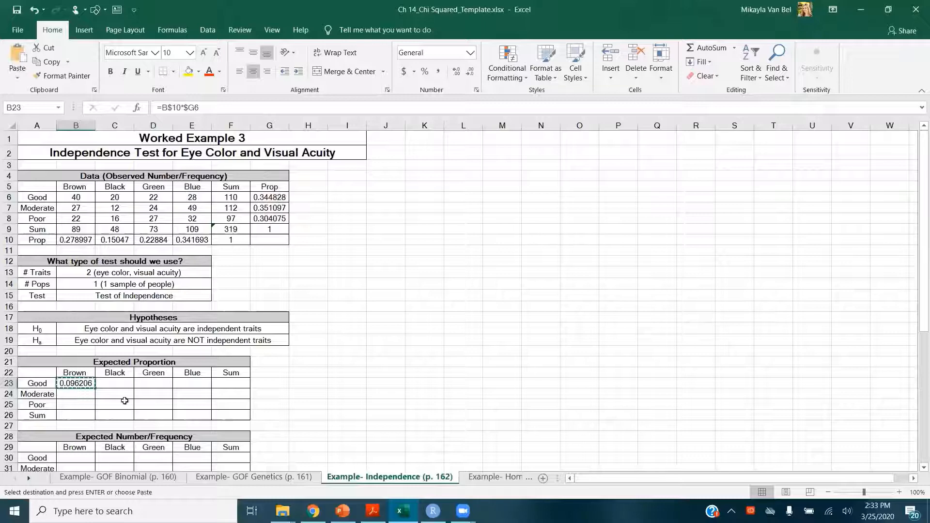
{"action": "left_click", "coordinate": [192, 404], "text": "shift"}
{"action": "key", "text": "ctrl+v"}
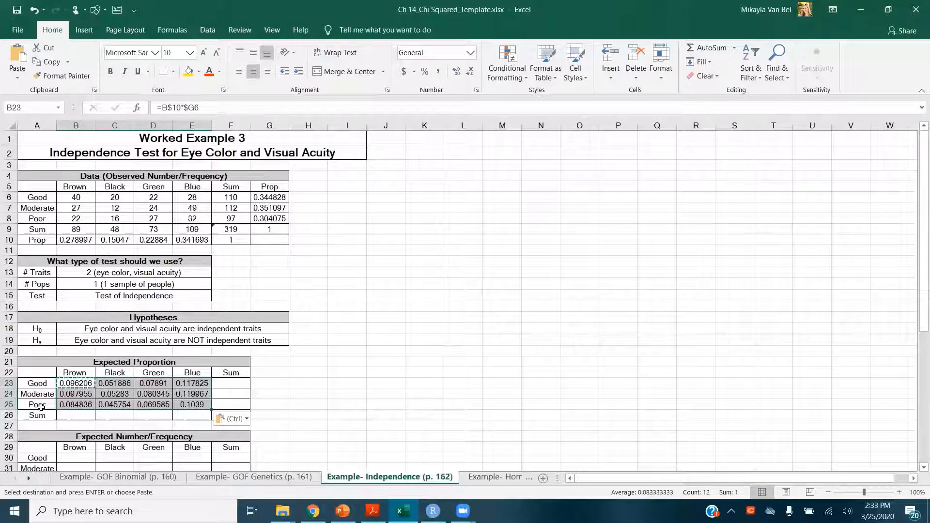
{"action": "left_click", "coordinate": [199, 404]}
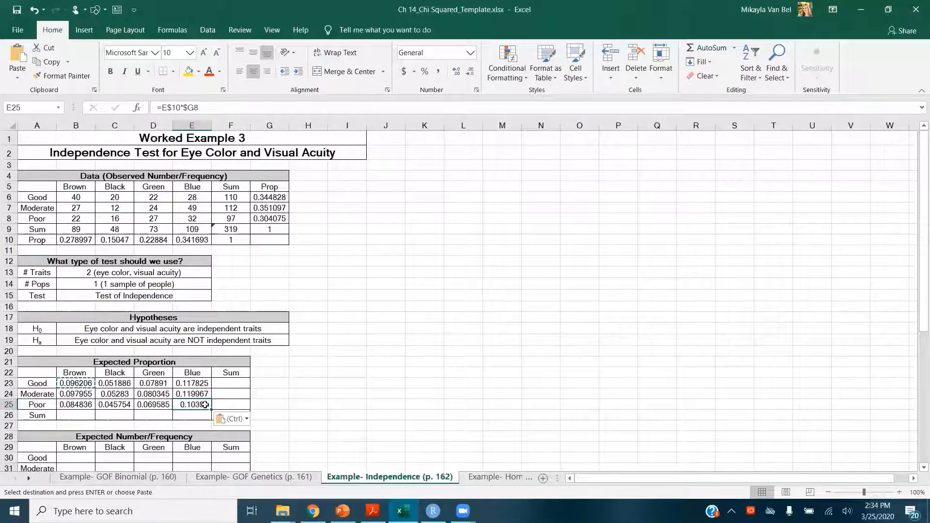
{"action": "double_click", "coordinate": [205, 404]}
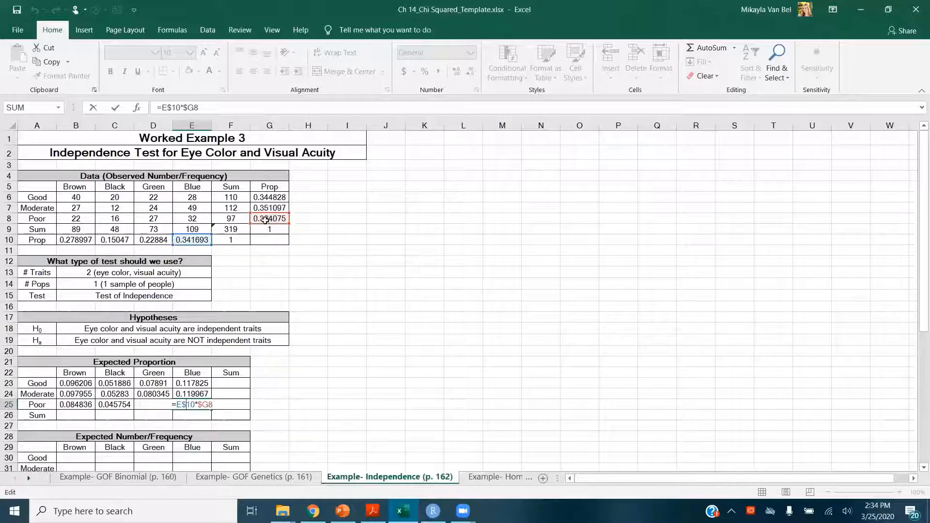
{"action": "key", "text": "Return"}
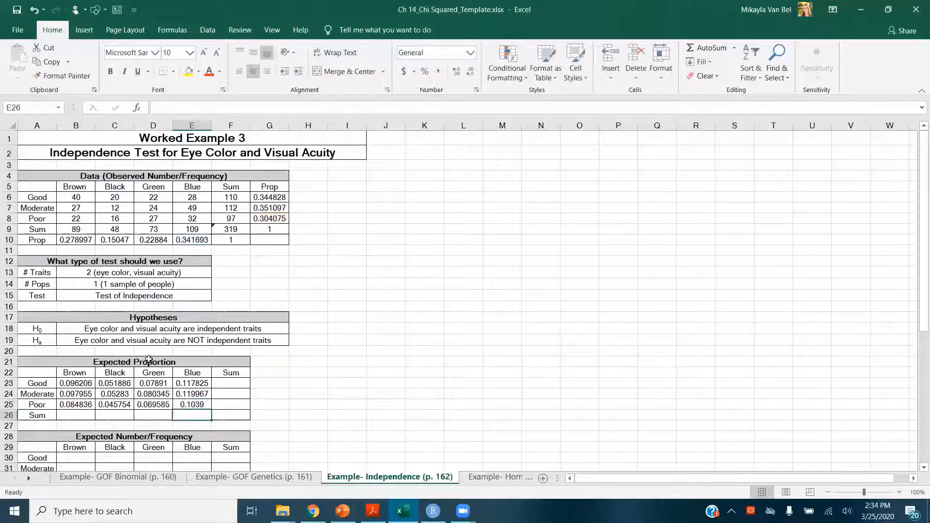
Step: Sum the Brown expected proportions in B26 with =SUM(B23:B25) and fill the formula across to E26
{"action": "left_click", "coordinate": [72, 415]}
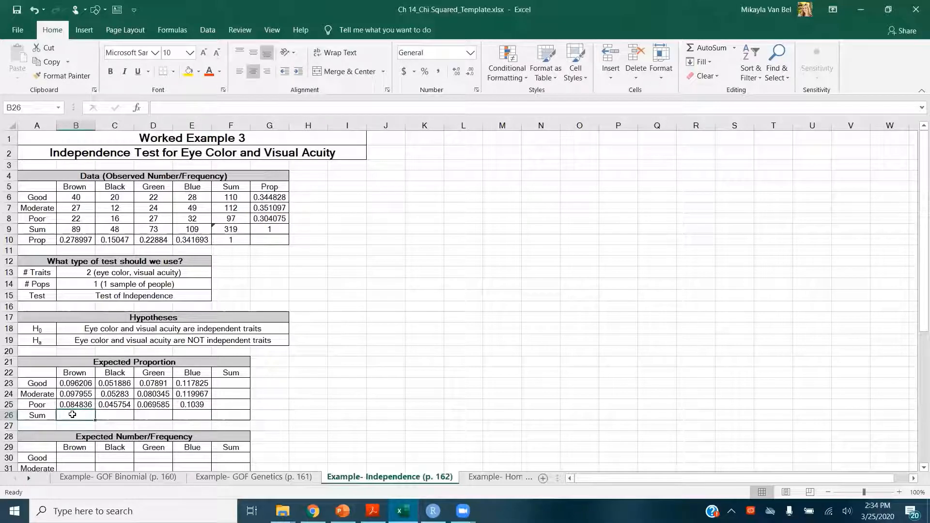
{"action": "type", "text": "=sum"}
{"action": "key", "text": "Tab"}
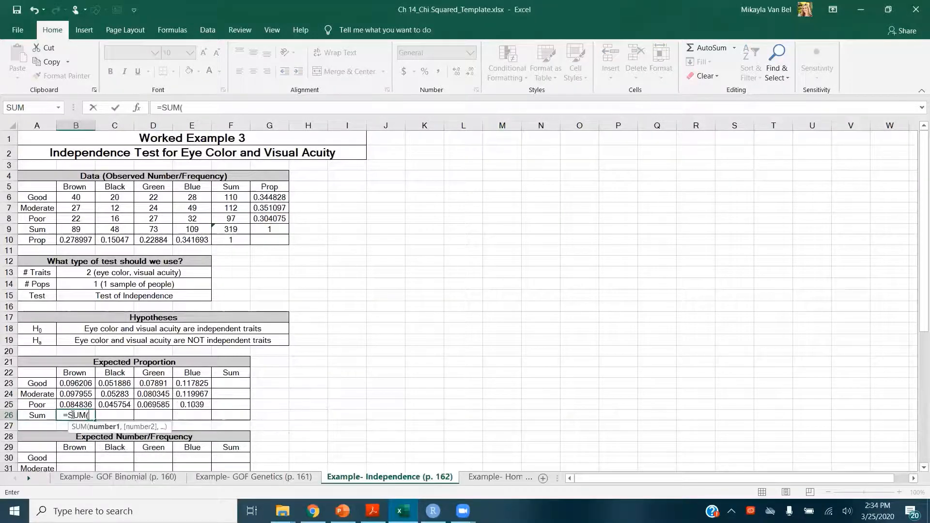
{"action": "left_click_drag", "start_coordinate": [86, 384], "coordinate": [89, 401]}
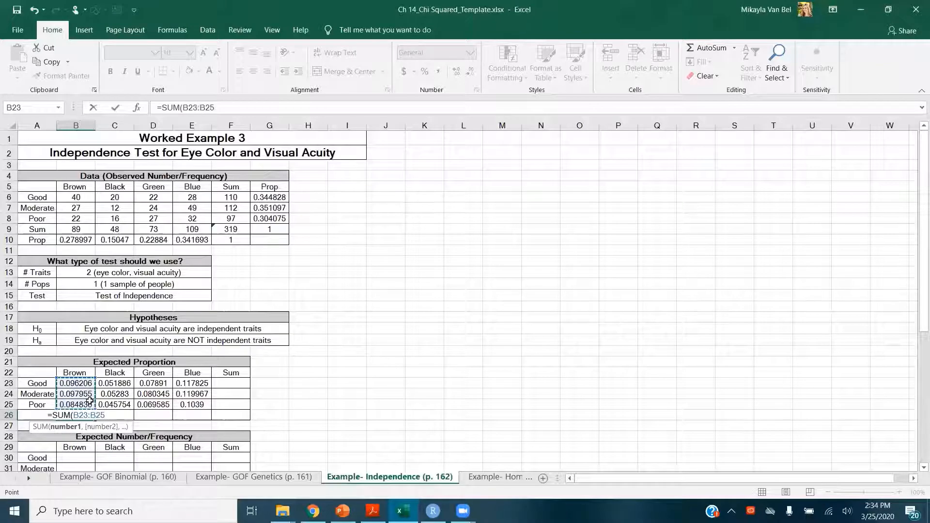
{"action": "key", "text": "ctrl+Return"}
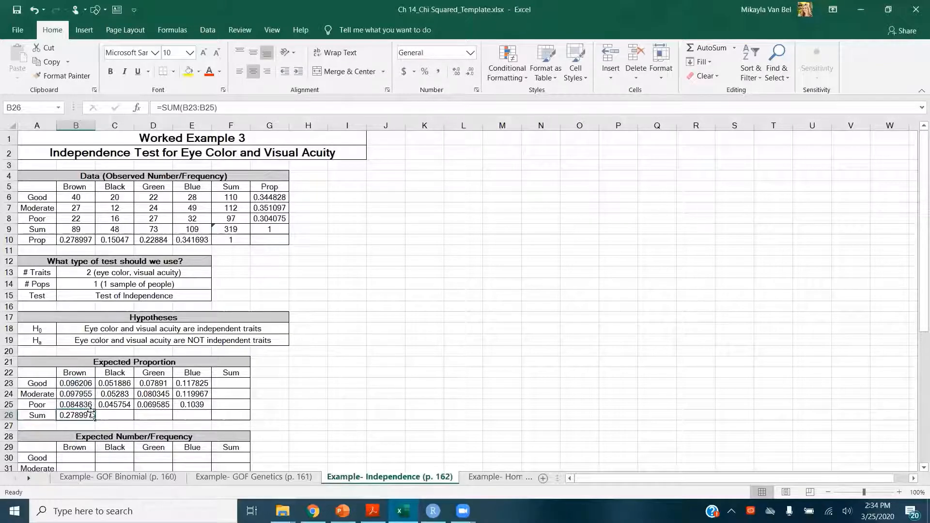
{"action": "left_click_drag", "start_coordinate": [96, 420], "coordinate": [214, 417]}
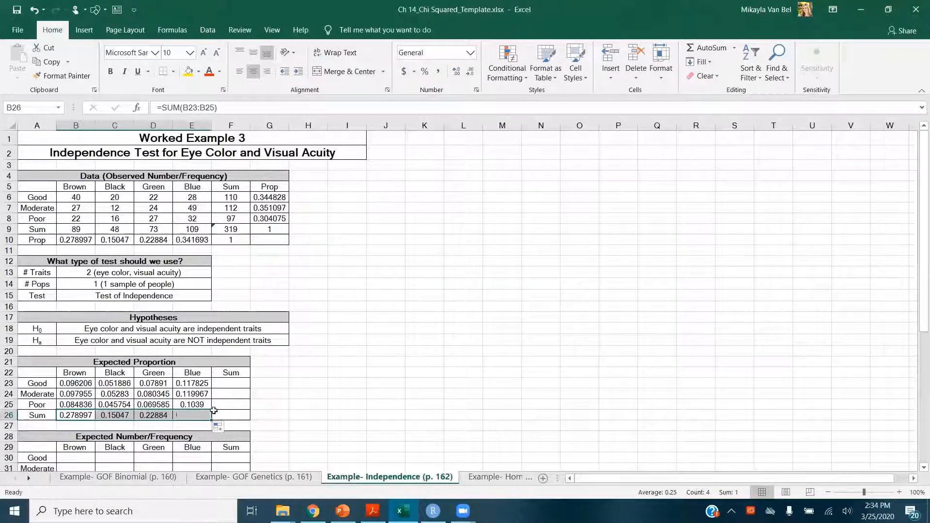
Step: Total the Sum row of the Expected Proportion table in F26 with =SUM(B26:E26)
{"action": "left_click", "coordinate": [238, 416]}
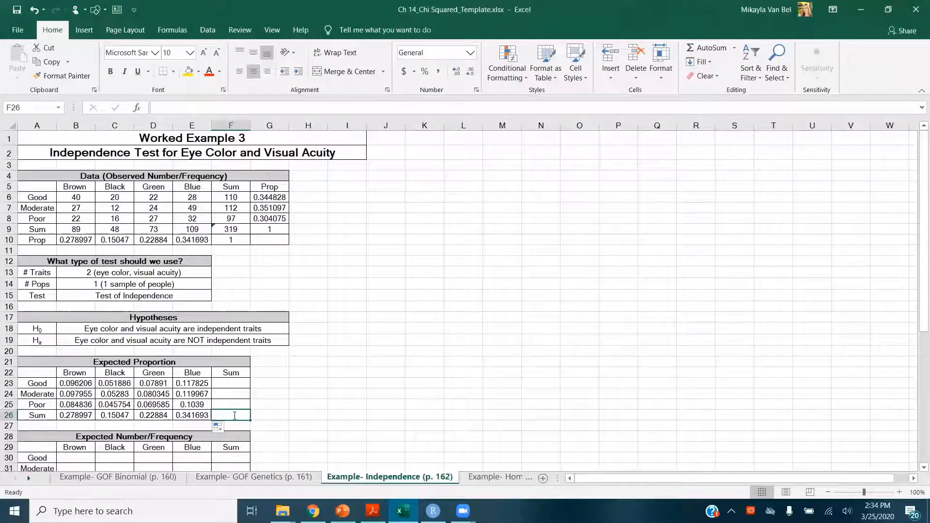
{"action": "type", "text": "=sum"}
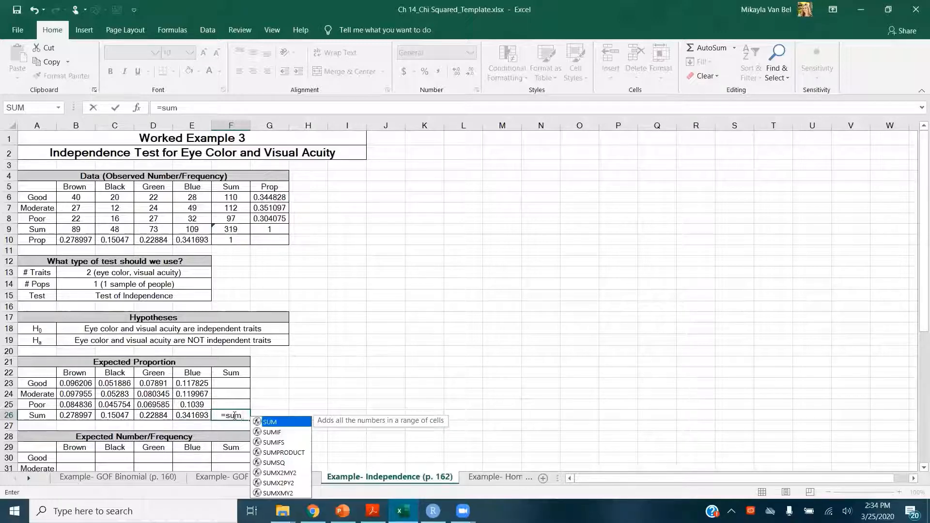
{"action": "key", "text": "Tab"}
{"action": "left_click_drag", "start_coordinate": [87, 416], "coordinate": [184, 416]}
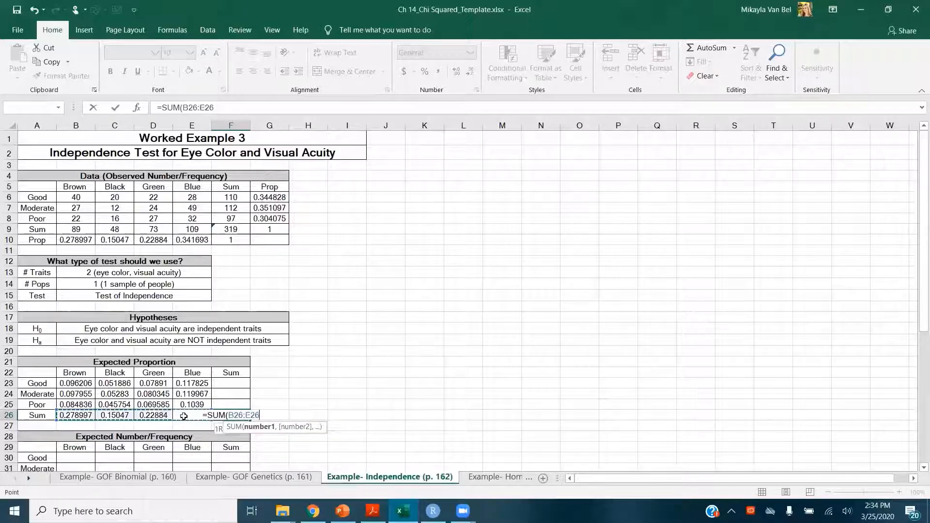
{"action": "key", "text": "Return"}
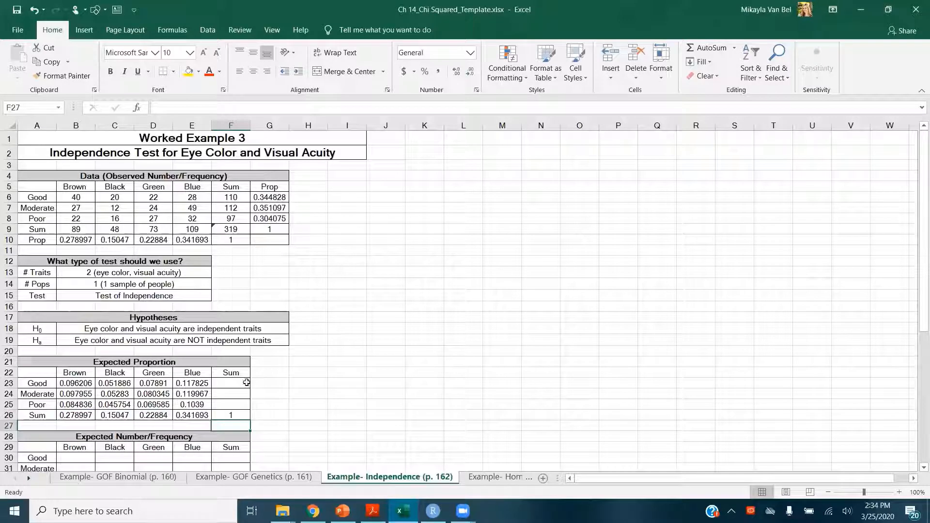
{"action": "left_click", "coordinate": [185, 415]}
{"action": "left_click_drag", "start_coordinate": [185, 414], "coordinate": [78, 415]}
Step: Sum the Good row's expected proportions in F23 with =SUM(B23:E23) and fill the formula down to F25
{"action": "left_click", "coordinate": [243, 383]}
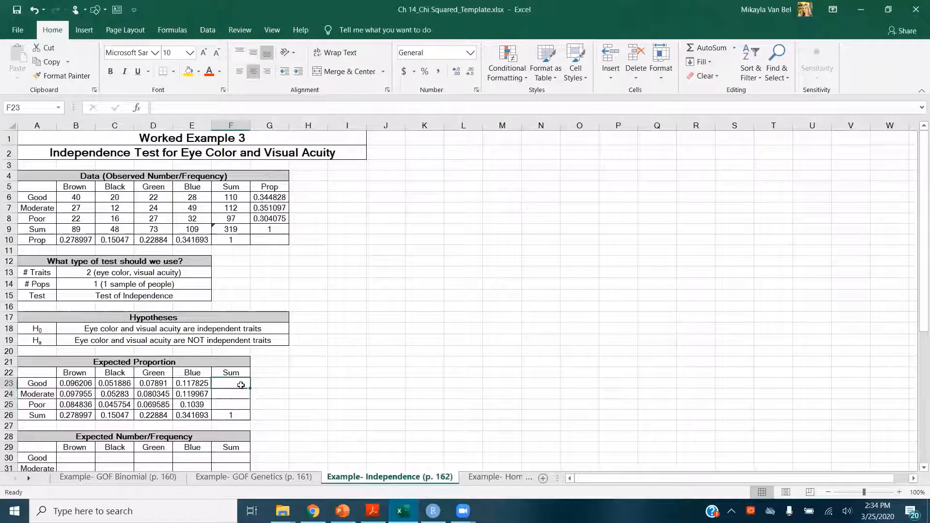
{"action": "type", "text": "=sum"}
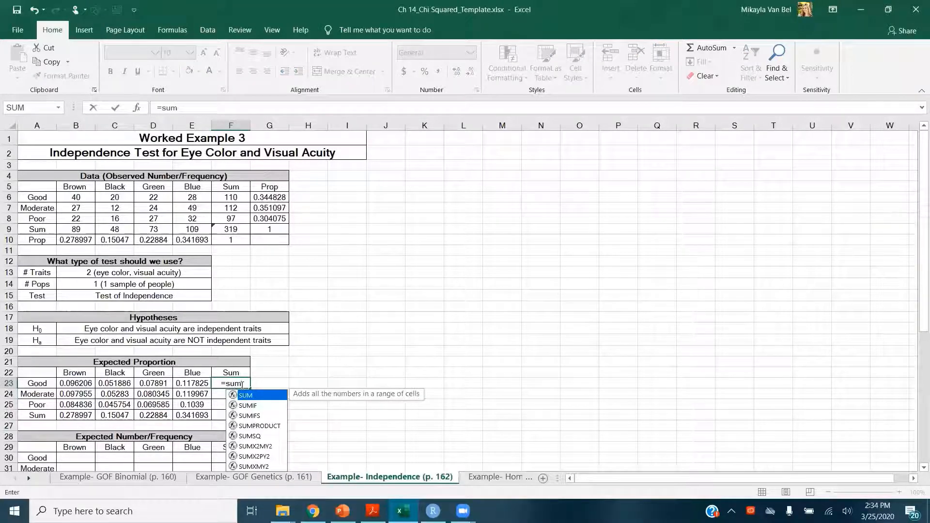
{"action": "key", "text": "Tab"}
{"action": "left_click_drag", "start_coordinate": [76, 383], "coordinate": [184, 383]}
{"action": "key", "text": "Return"}
{"action": "left_click", "coordinate": [243, 383]}
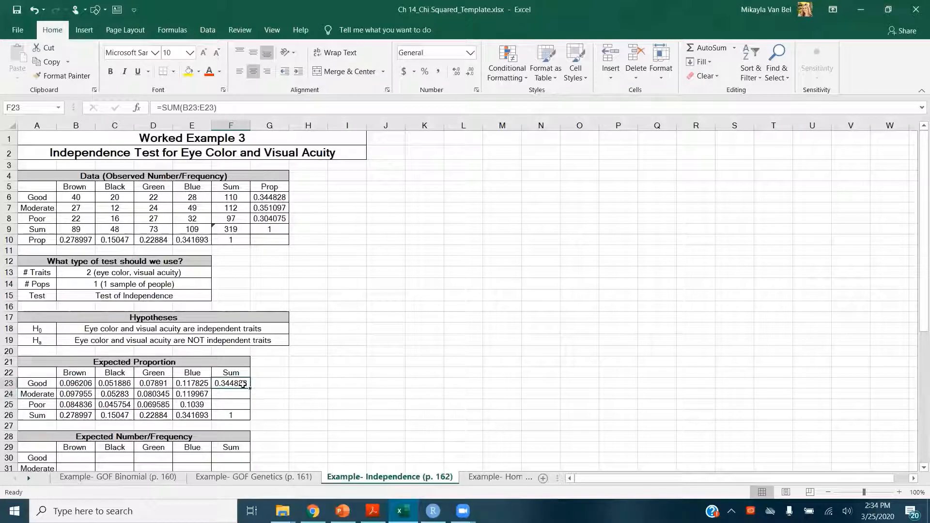
{"action": "left_click_drag", "start_coordinate": [249, 387], "coordinate": [248, 416]}
Step: Replace the grand total in F26 with a sum of the row totals F23:F25
{"action": "left_click", "coordinate": [241, 416]}
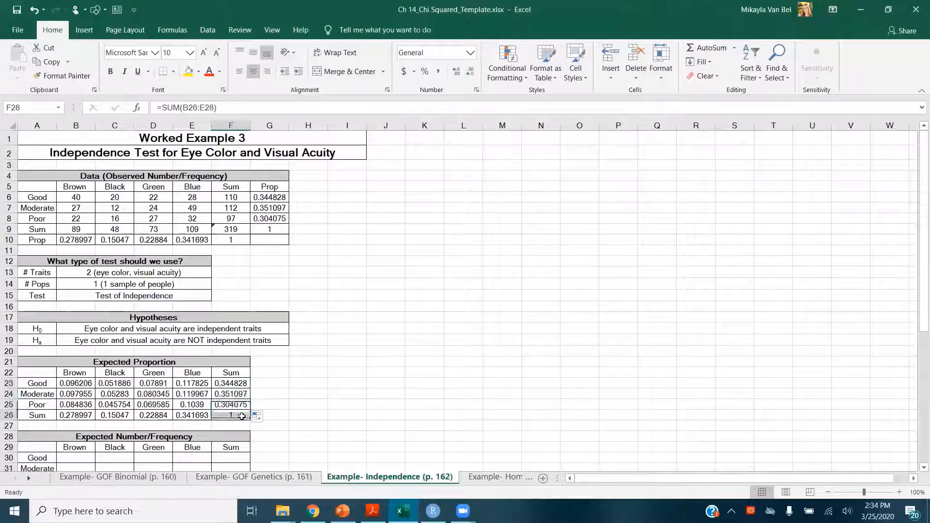
{"action": "type", "text": "=sum"}
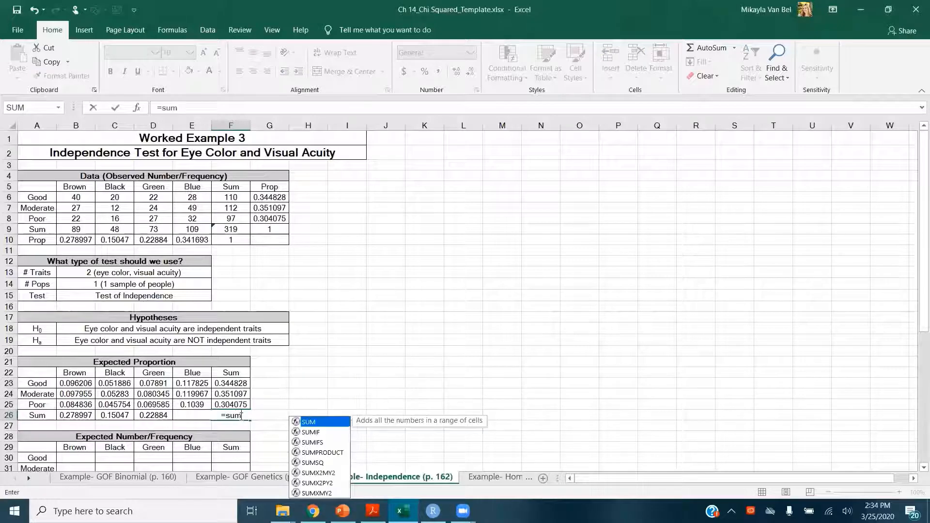
{"action": "key", "text": "Tab"}
{"action": "left_click_drag", "start_coordinate": [243, 383], "coordinate": [241, 405]}
{"action": "key", "text": "Return"}
Step: Enter the expected frequency for Good/Brown in B30 as =B23*$F$9, with an absolute reference to the observed total
{"action": "scroll", "coordinate": [320, 370], "scroll_direction": "down", "scroll_amount": 2}
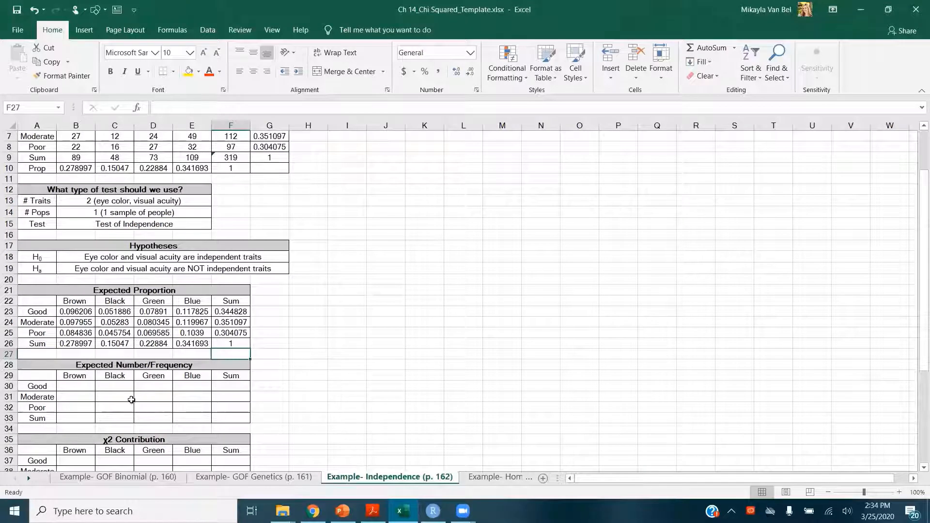
{"action": "left_click", "coordinate": [86, 387]}
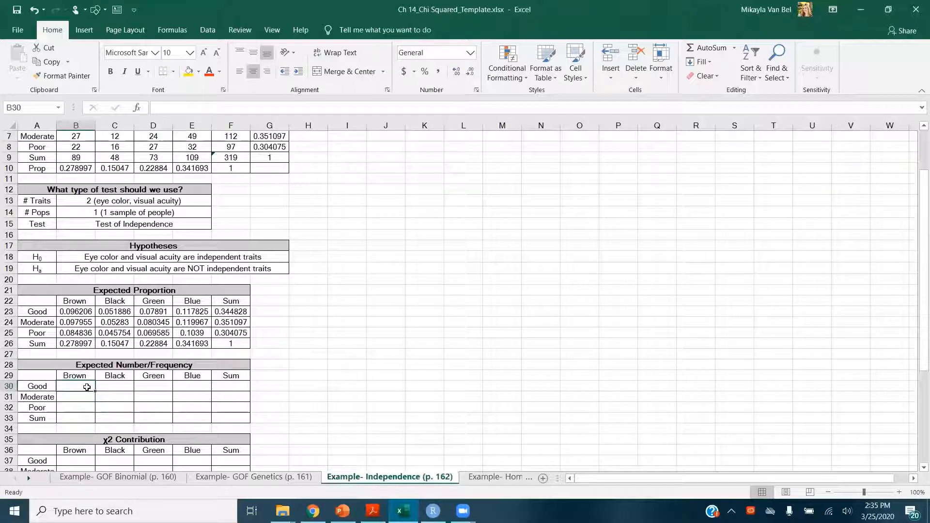
{"action": "type", "text": "="}
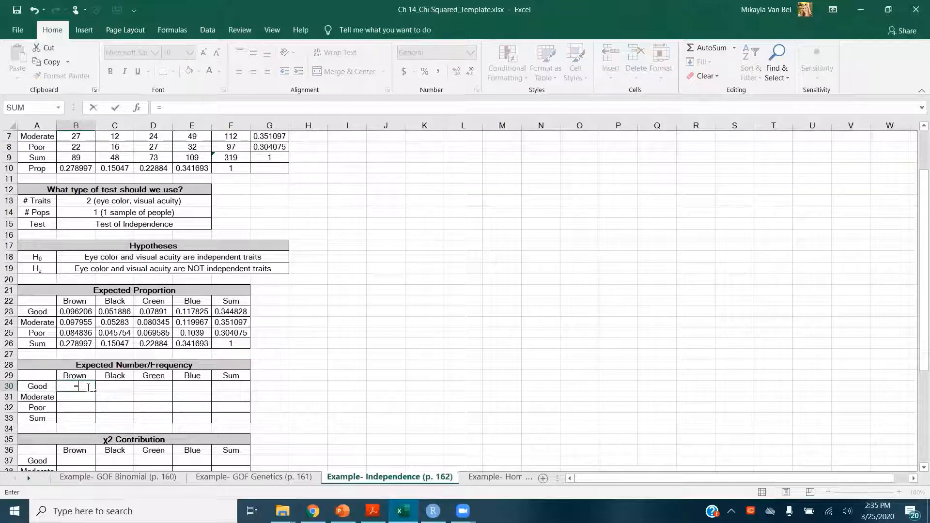
{"action": "left_click", "coordinate": [82, 312]}
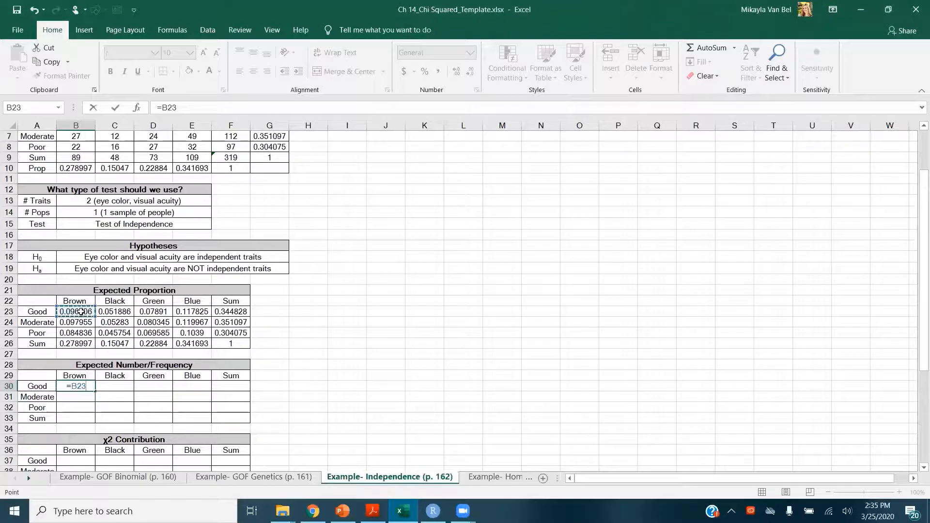
{"action": "type", "text": "*"}
{"action": "left_click", "coordinate": [225, 156]}
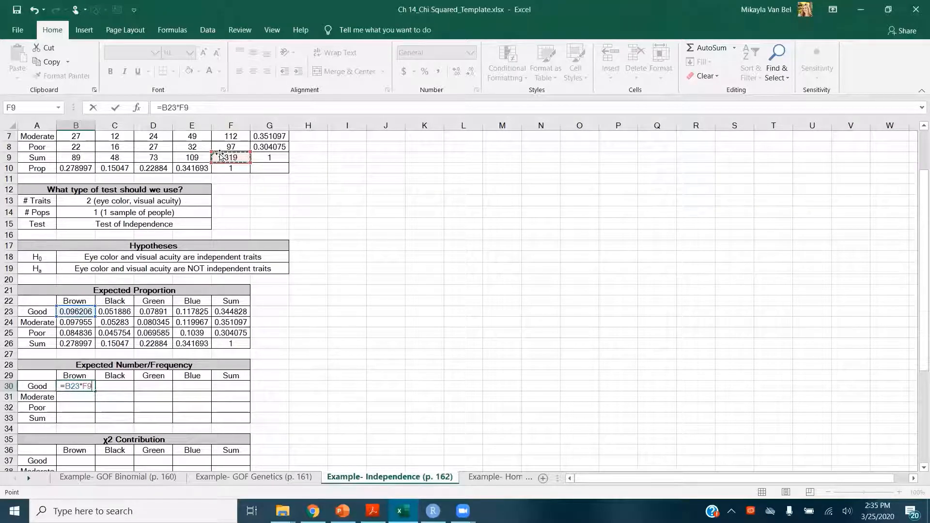
{"action": "key", "text": "F4"}
{"action": "key", "text": "ctrl+Return"}
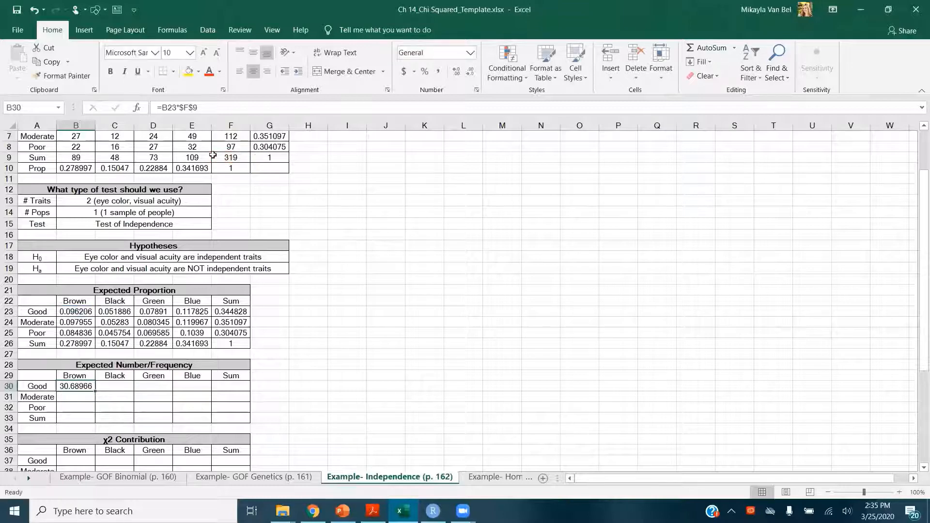
Step: Copy the B30 expected frequency formula to all cells in B30:E32 and check the references in E32
{"action": "key", "text": "ctrl+c"}
{"action": "left_click", "coordinate": [191, 407], "text": "shift"}
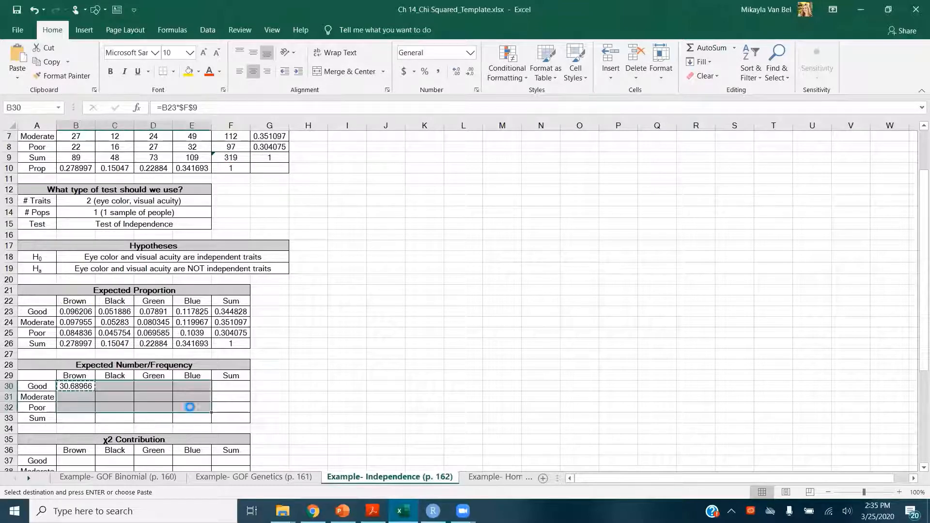
{"action": "key", "text": "ctrl+v"}
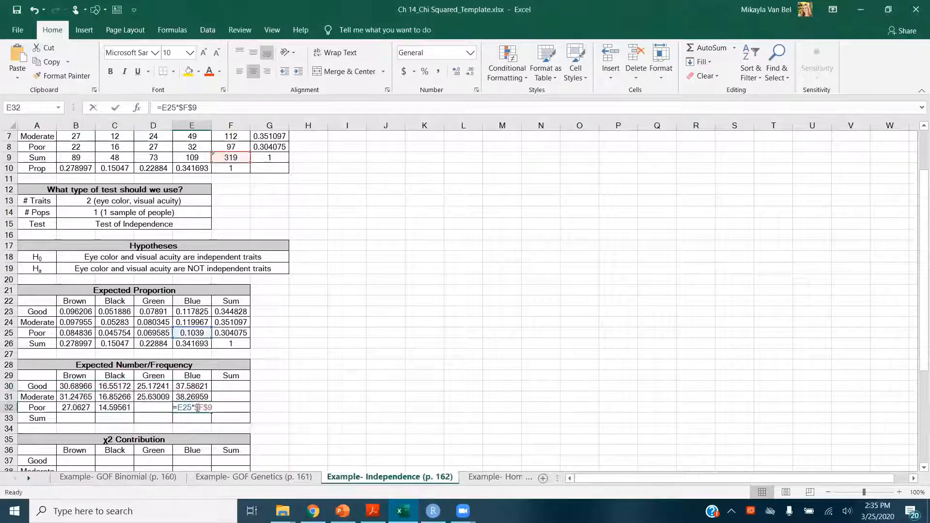
{"action": "double_click", "coordinate": [198, 407]}
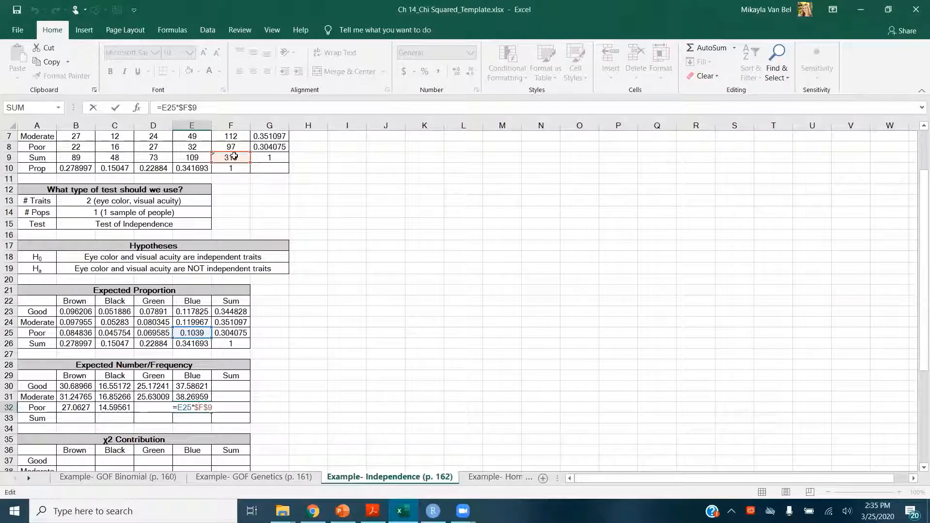
{"action": "key", "text": "Return"}
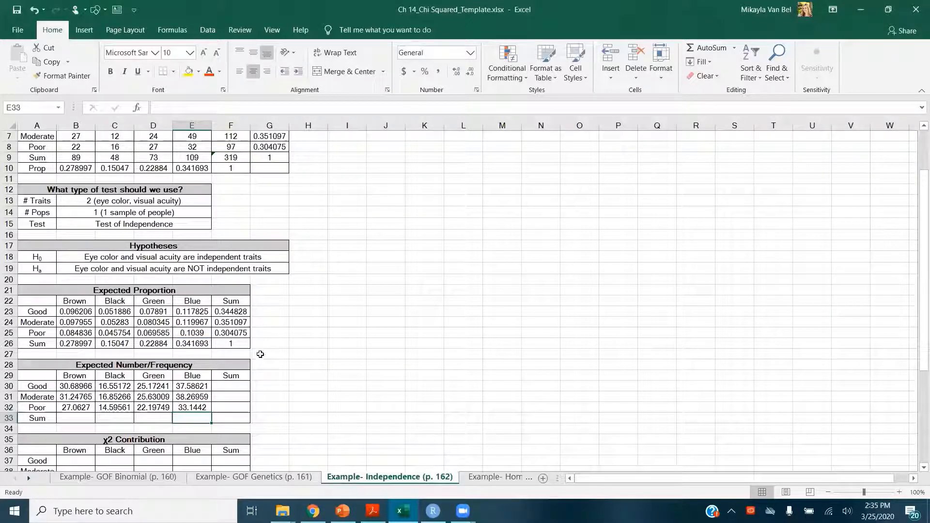
Step: Sum the Brown expected frequencies in B33 with =SUM(B30:B32) and fill the formula across to E33
{"action": "left_click", "coordinate": [61, 420]}
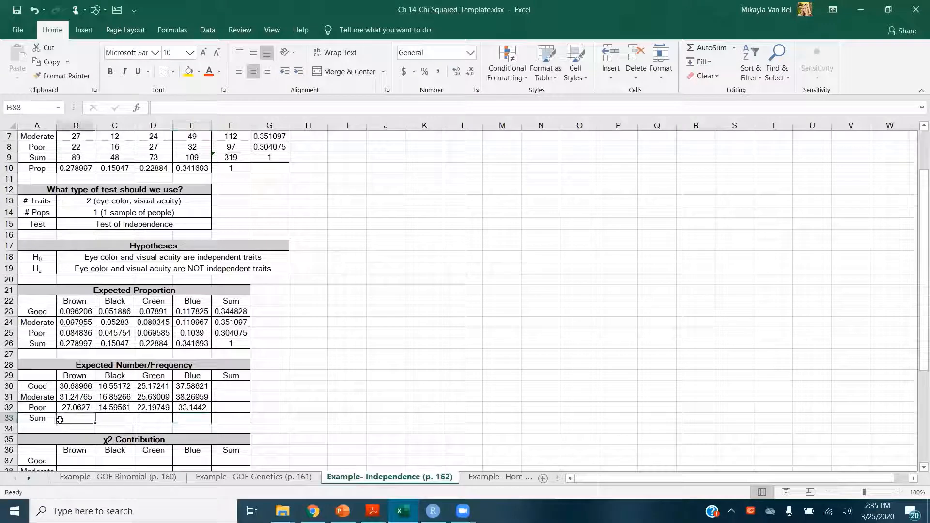
{"action": "type", "text": "=sum"}
{"action": "key", "text": "Tab"}
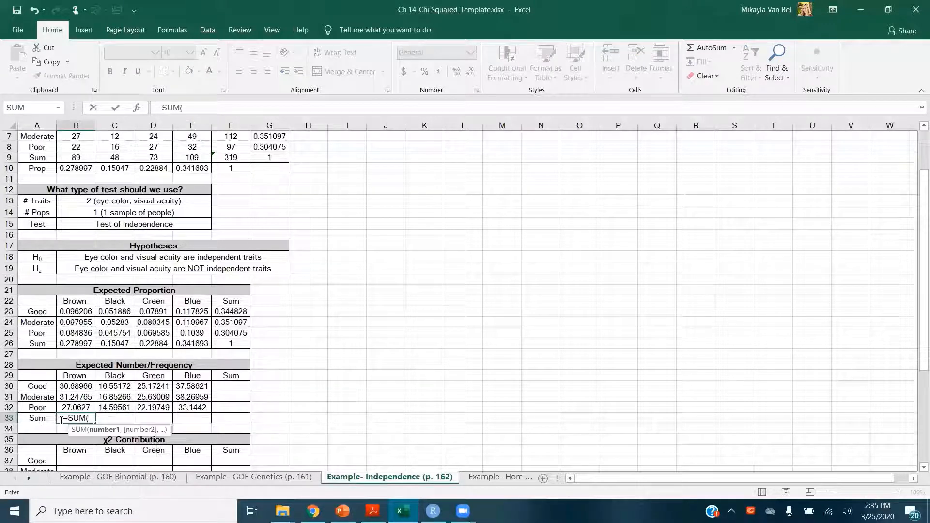
{"action": "left_click_drag", "start_coordinate": [79, 388], "coordinate": [196, 425]}
{"action": "key", "text": "Return"}
{"action": "left_click", "coordinate": [85, 418]}
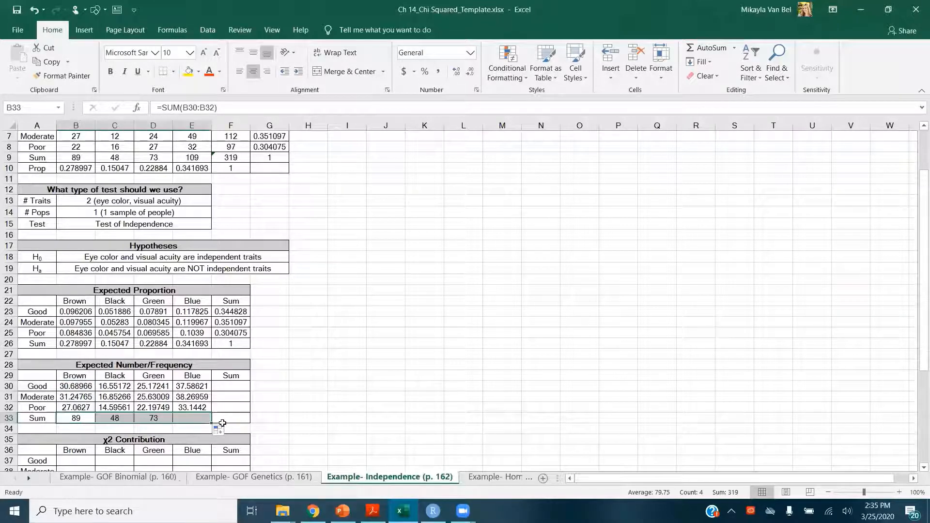
Step: Total the Sum row of the Expected Number/Frequency table in F33 with =SUM(B33:E33)
{"action": "left_click", "coordinate": [230, 420]}
{"action": "type", "text": "=su"}
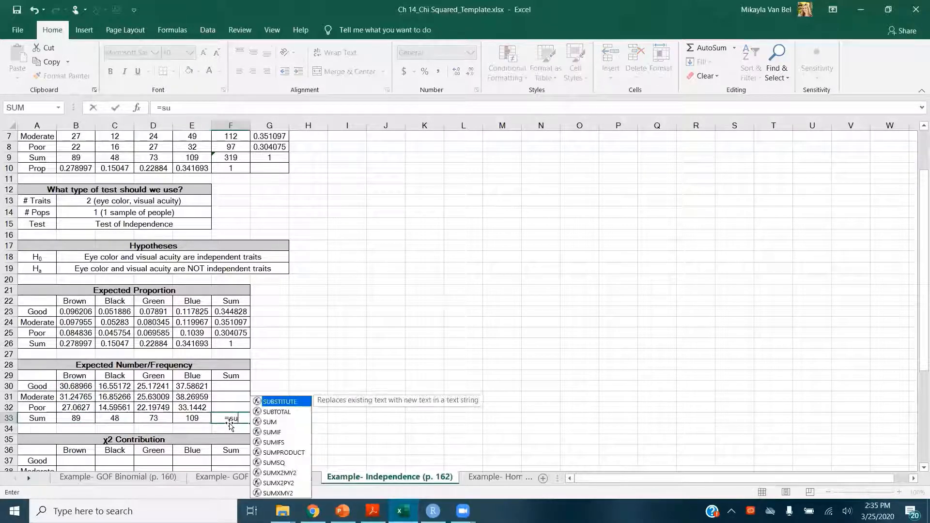
{"action": "type", "text": "m"}
{"action": "key", "text": "Tab"}
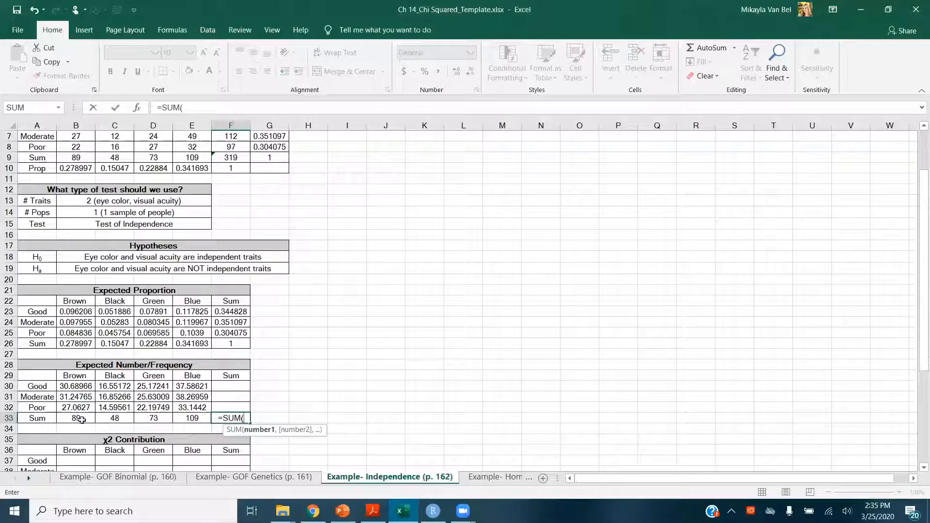
{"action": "left_click_drag", "start_coordinate": [79, 419], "coordinate": [185, 419]}
{"action": "key", "text": "Return"}
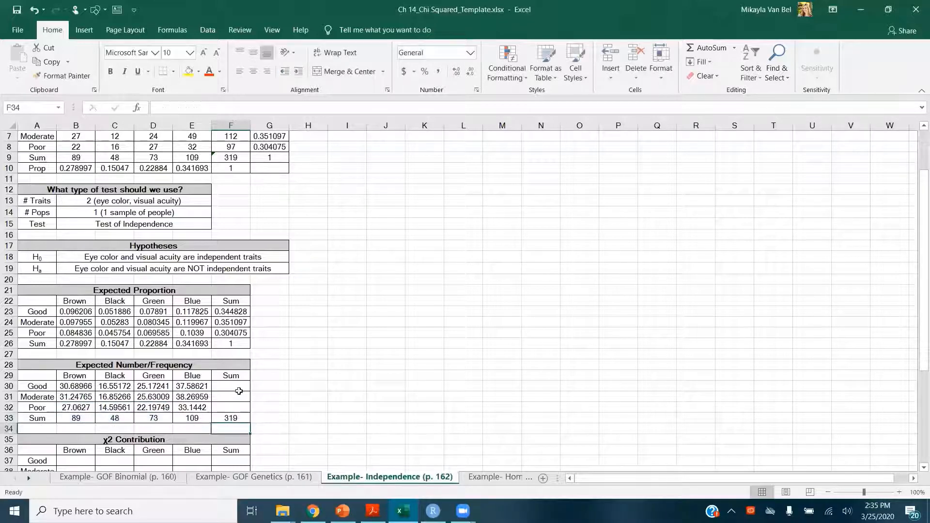
Step: Sum the Good row's expected frequencies in F30 with =SUM(B30:E30) and fill the formula down to F32
{"action": "left_click", "coordinate": [240, 386]}
{"action": "type", "text": "=sum"}
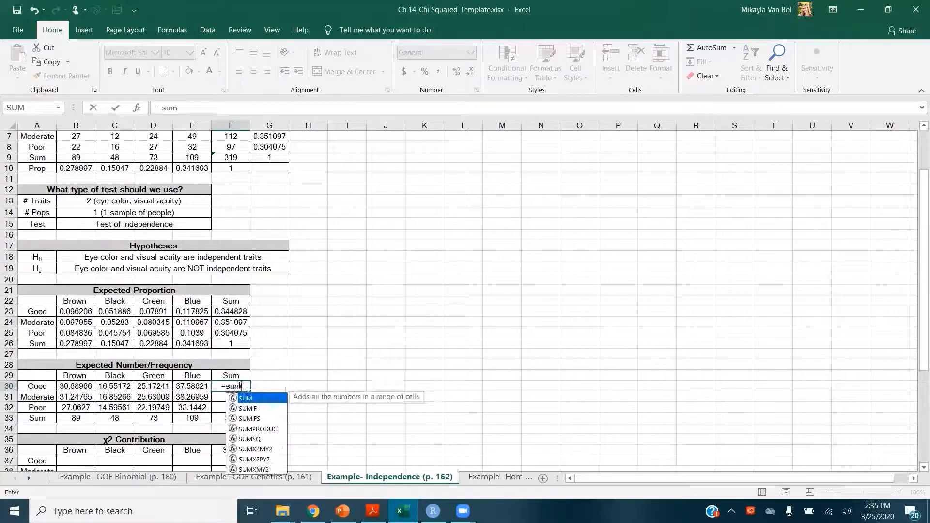
{"action": "key", "text": "Tab"}
{"action": "left_click_drag", "start_coordinate": [75, 384], "coordinate": [191, 386]}
{"action": "key", "text": "Return"}
{"action": "left_click", "coordinate": [241, 383]}
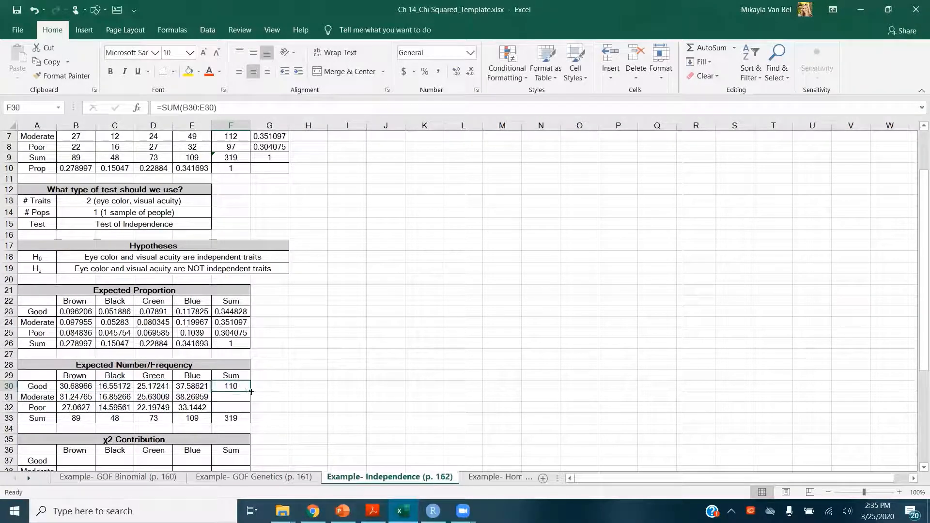
{"action": "left_click_drag", "start_coordinate": [250, 396], "coordinate": [250, 413]}
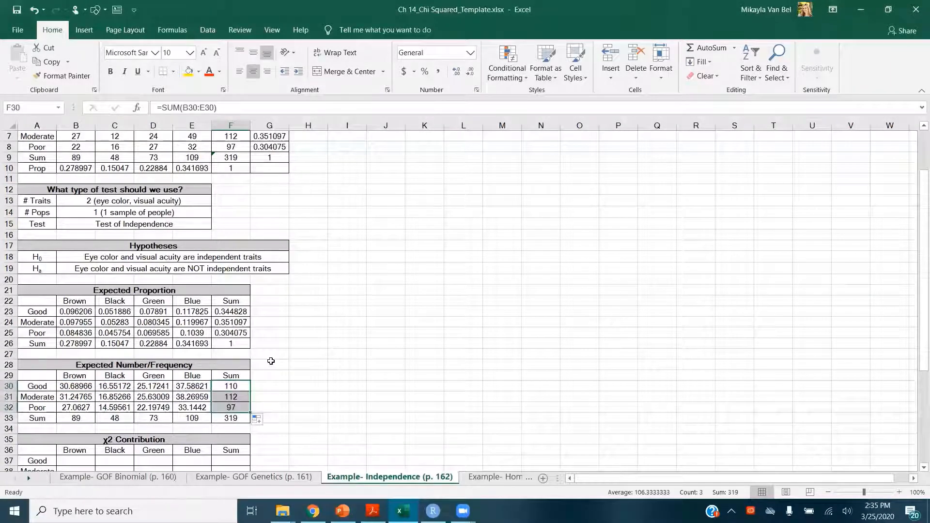
Step: Enter the χ2 contribution for Good/Brown in B37 as =(B6-B30)^2/B30
{"action": "scroll", "coordinate": [260, 355], "scroll_direction": "down", "scroll_amount": 2}
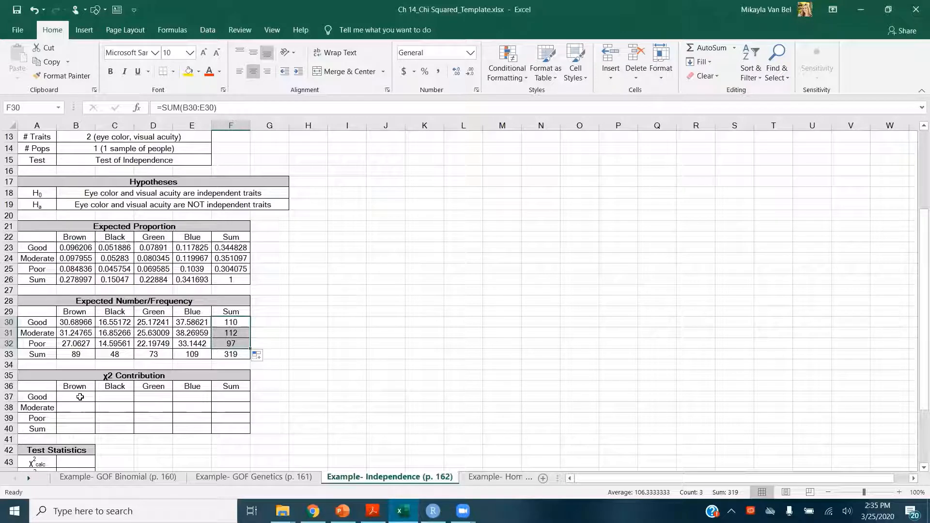
{"action": "left_click", "coordinate": [80, 397]}
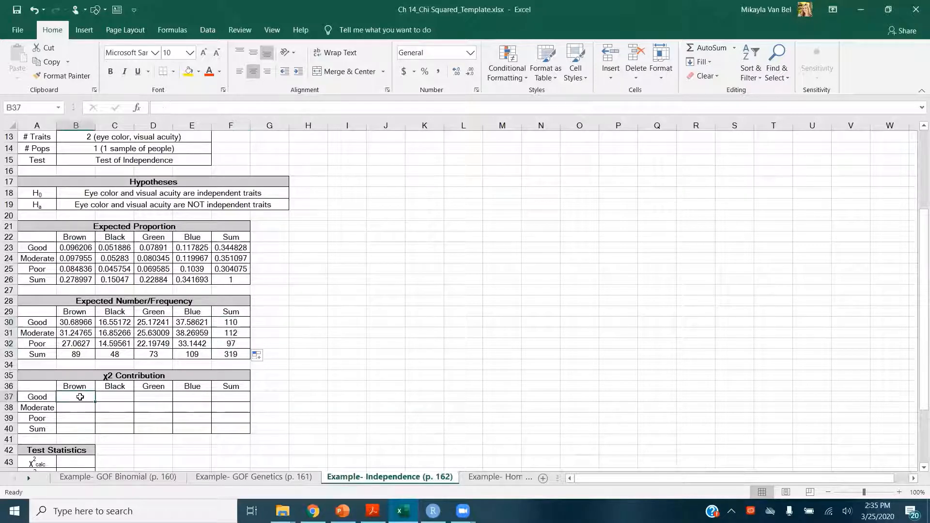
{"action": "type", "text": "=("}
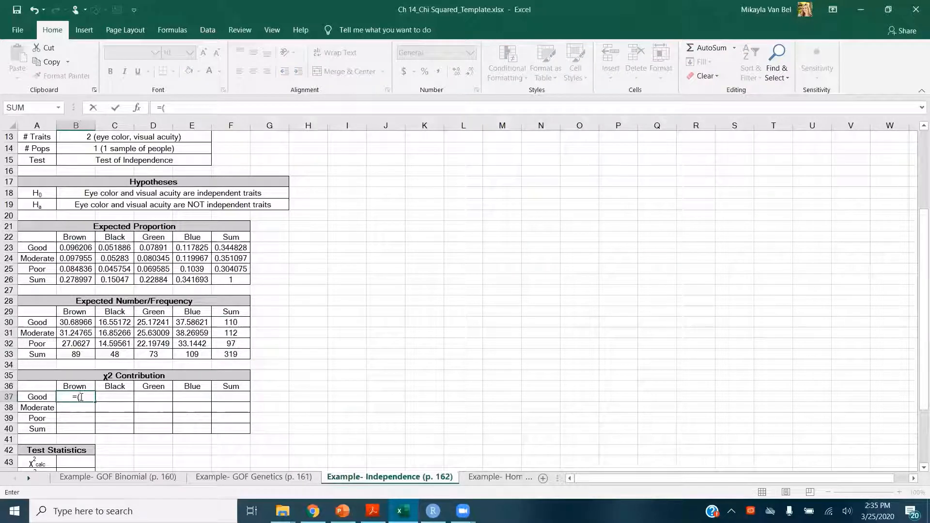
{"action": "scroll", "coordinate": [79, 347], "scroll_direction": "up", "scroll_amount": 4}
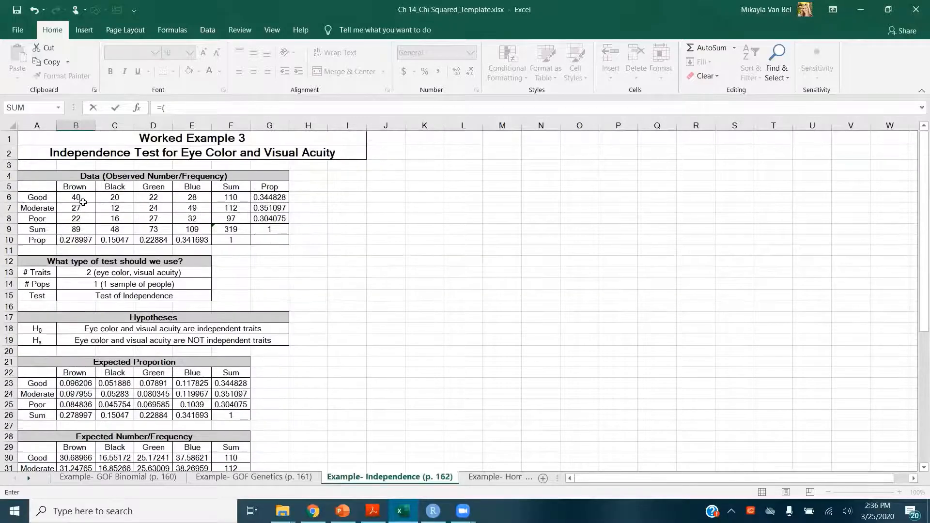
{"action": "left_click", "coordinate": [76, 197]}
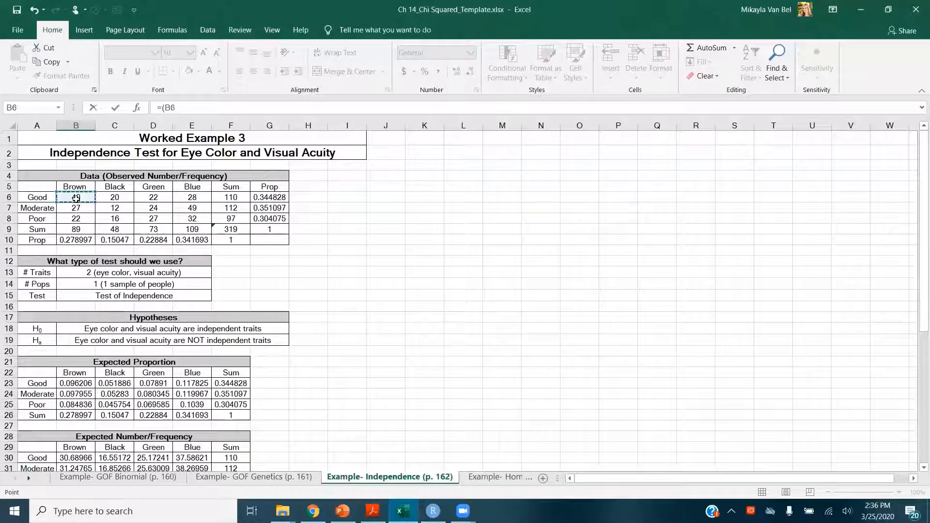
{"action": "scroll", "coordinate": [90, 315], "scroll_direction": "down", "scroll_amount": 3}
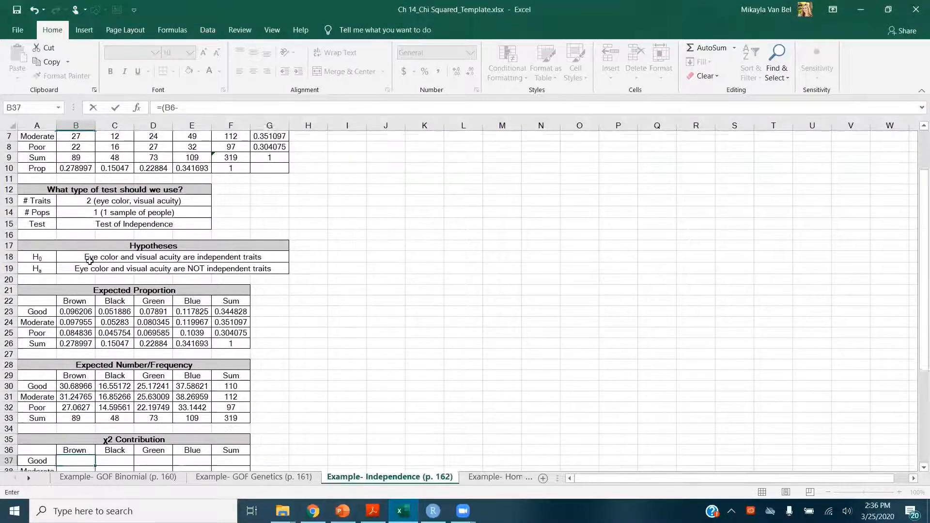
{"action": "type", "text": "-"}
{"action": "left_click", "coordinate": [88, 352]}
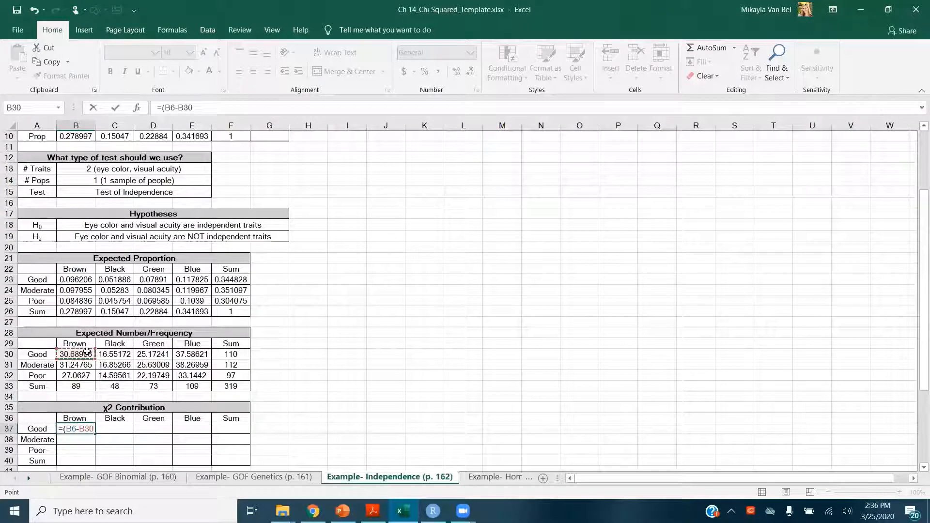
{"action": "type", "text": ")^2"}
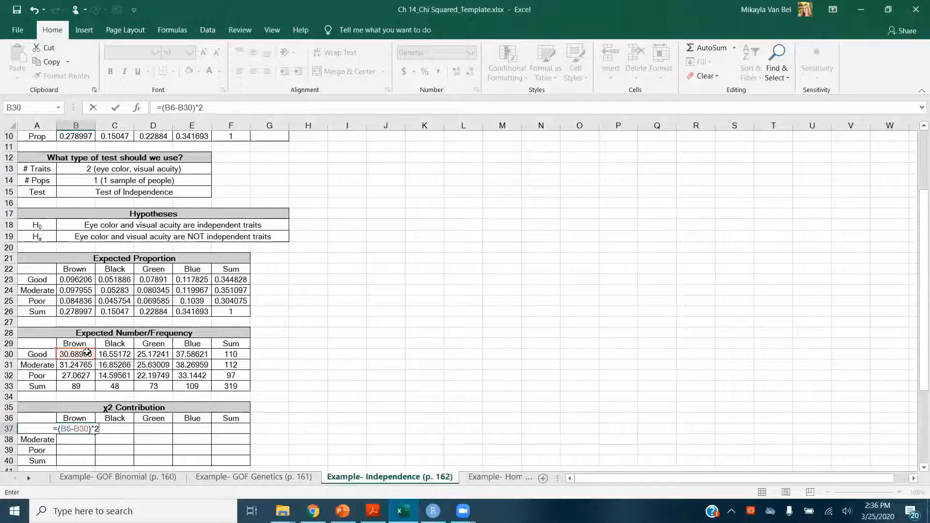
{"action": "type", "text": "/"}
{"action": "left_click", "coordinate": [87, 355]}
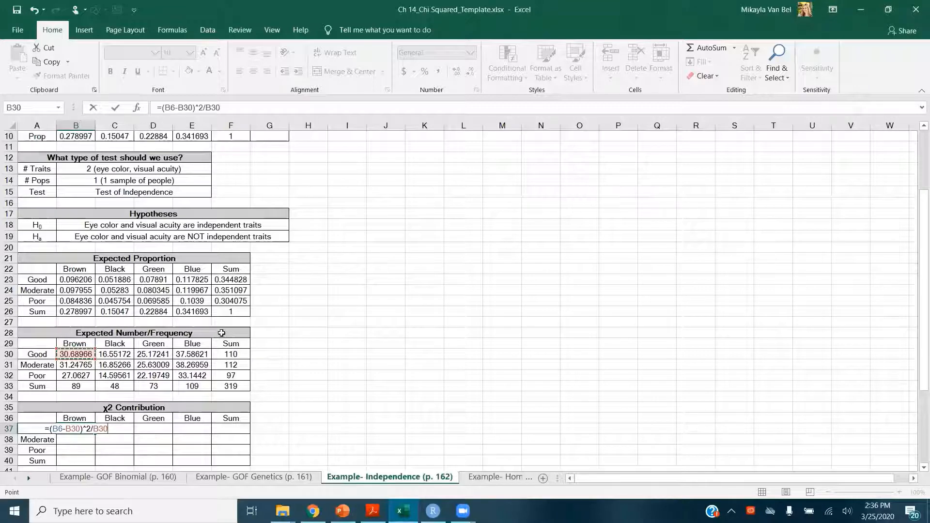
{"action": "key", "text": "ctrl+Return"}
Step: Copy the B37 contribution formula to all eye color and acuity cells in B37:E39
{"action": "scroll", "coordinate": [215, 326], "scroll_direction": "down", "scroll_amount": 3}
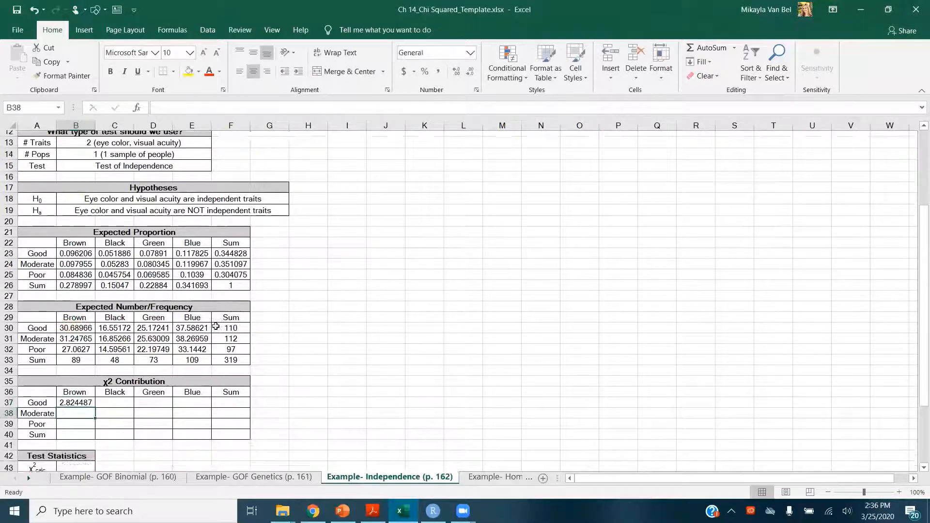
{"action": "key", "text": "ctrl+c"}
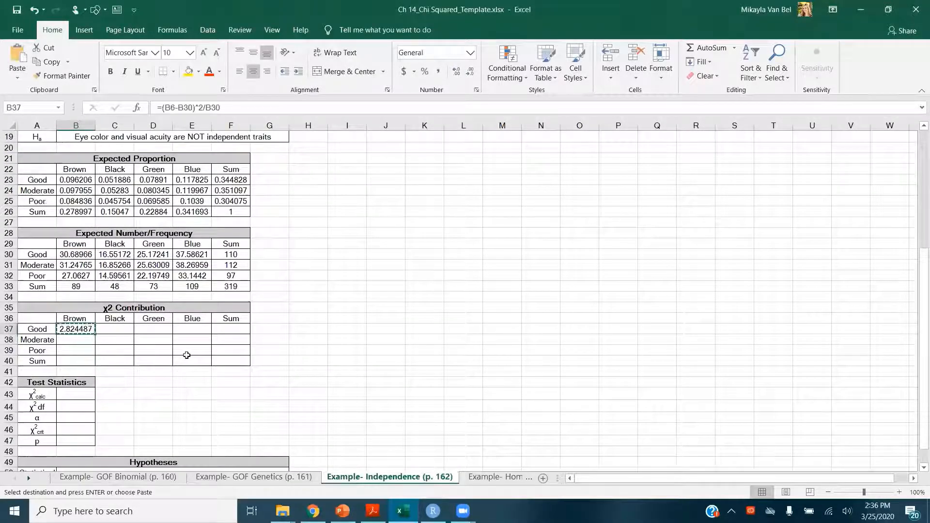
{"action": "left_click", "coordinate": [188, 352], "text": "shift"}
{"action": "key", "text": "ctrl+v"}
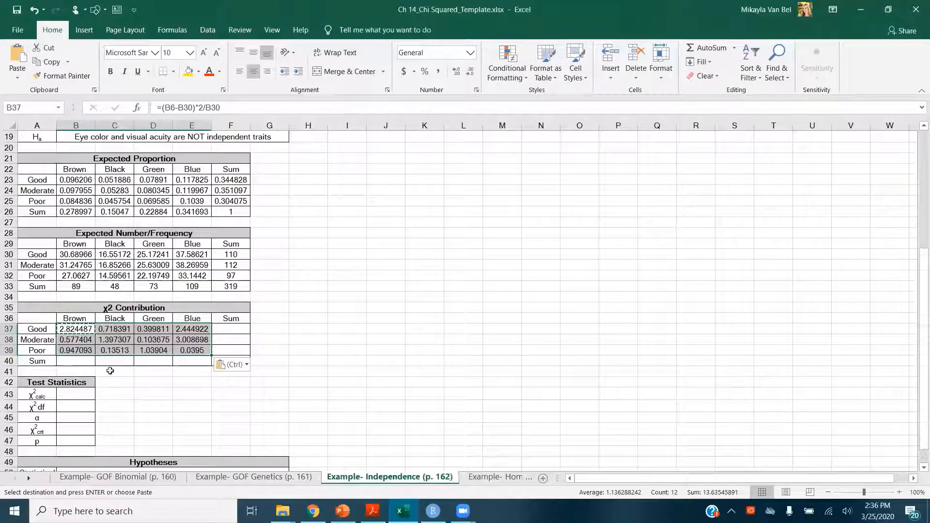
Step: Sum the Brown χ2 contributions in B40 with =SUM(B37:B39) and fill the formula across to E40
{"action": "left_click", "coordinate": [81, 360]}
{"action": "type", "text": "=sum"}
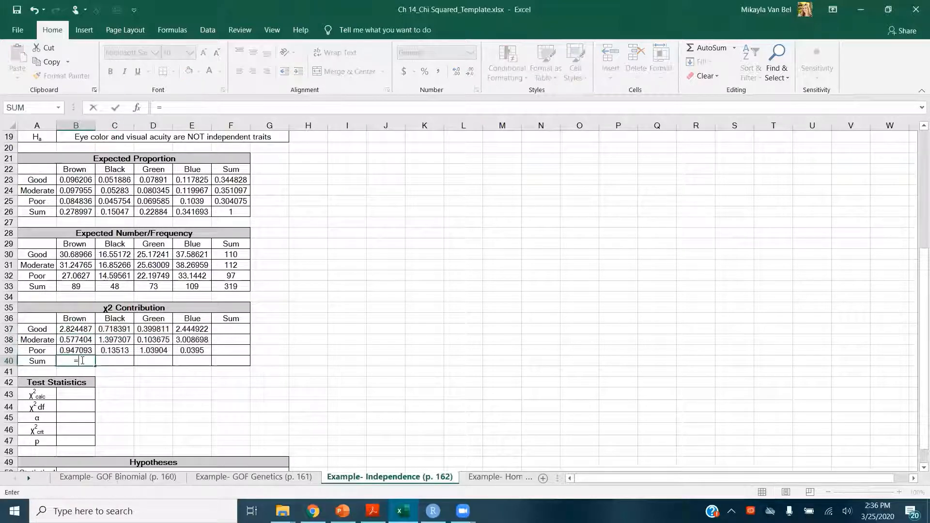
{"action": "key", "text": "Tab"}
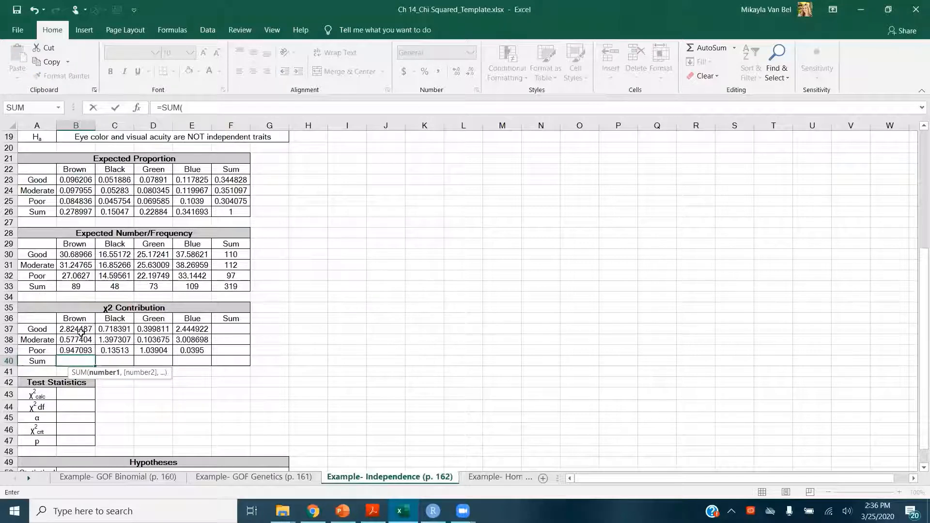
{"action": "left_click_drag", "start_coordinate": [90, 329], "coordinate": [212, 364]}
{"action": "key", "text": "Return"}
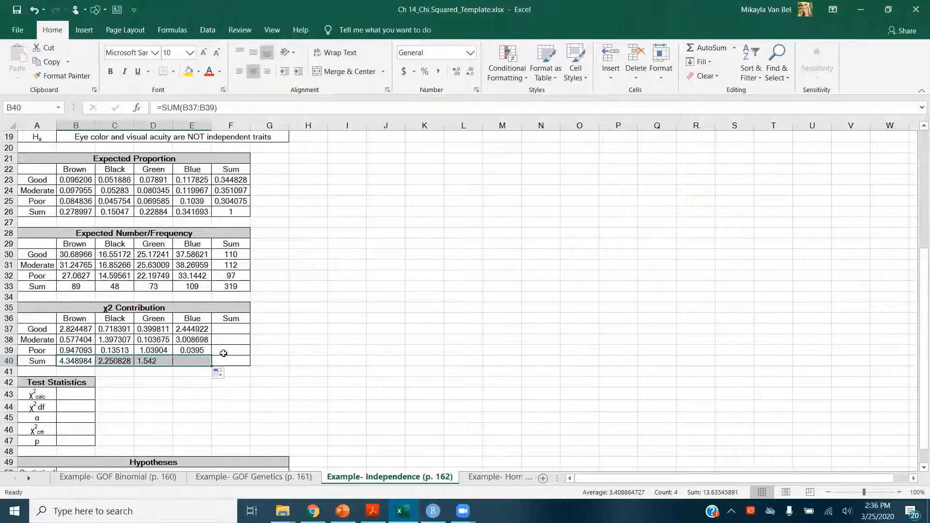
Step: Total the Sum row of the χ2 Contribution table in F40 with =SUM(B40:E40)
{"action": "left_click", "coordinate": [230, 358]}
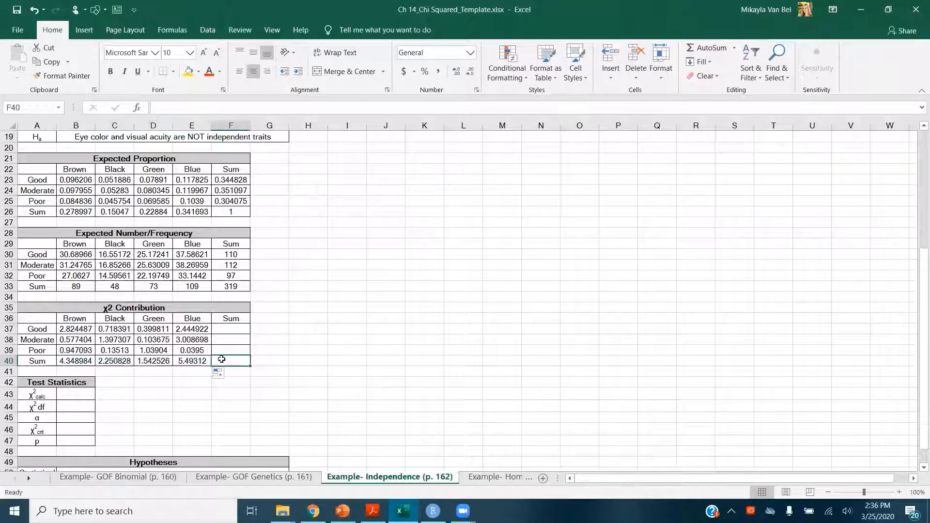
{"action": "type", "text": "=SUM("}
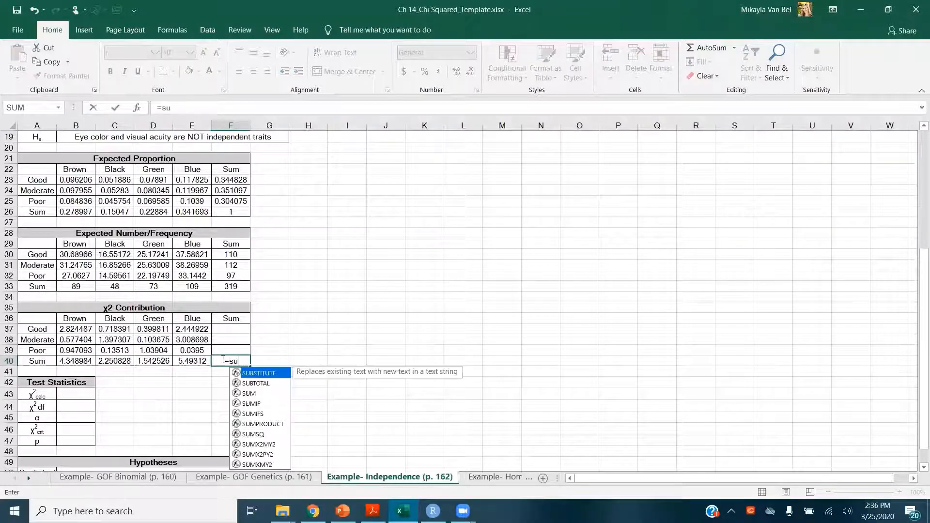
{"action": "left_click_drag", "start_coordinate": [80, 361], "coordinate": [193, 361]}
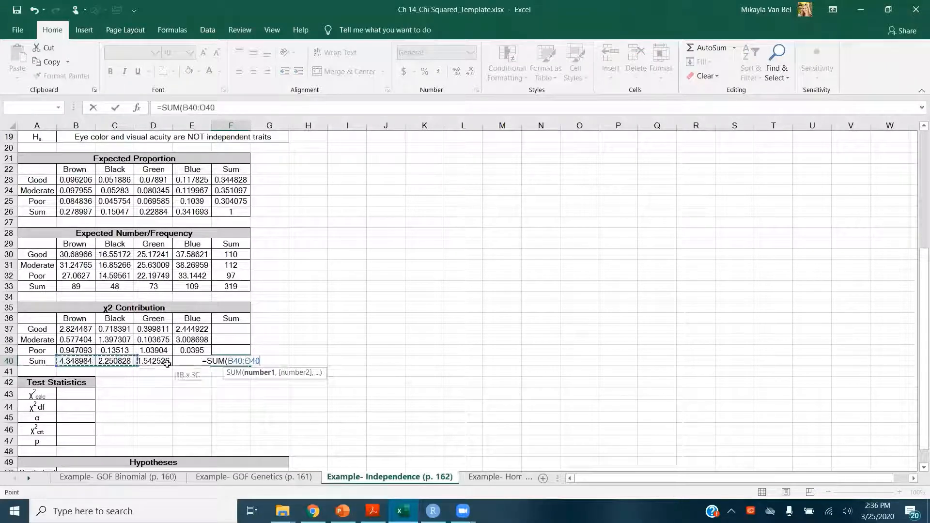
{"action": "key", "text": "Return"}
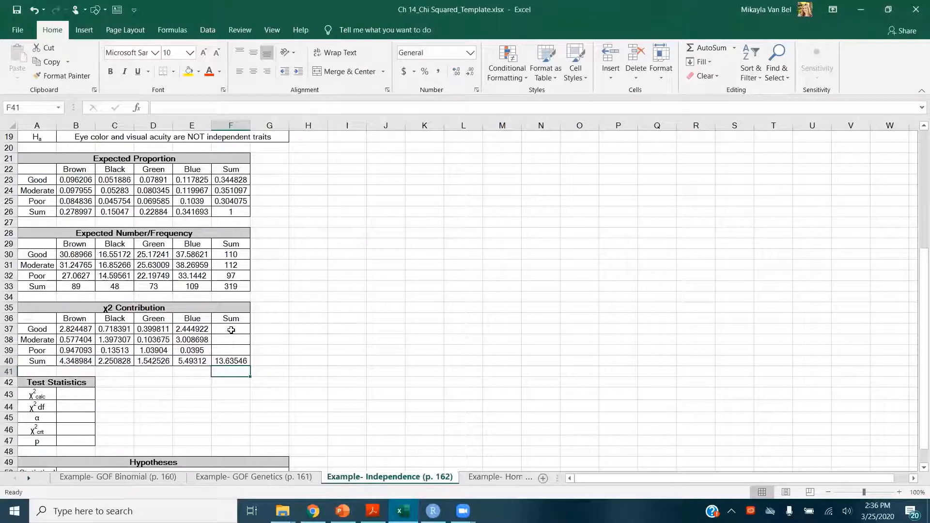
Step: Sum the Good row's χ2 contributions in F37 with =SUM(B37:E37) and fill the formula down to F39
{"action": "left_click", "coordinate": [230, 330]}
{"action": "type", "text": "="}
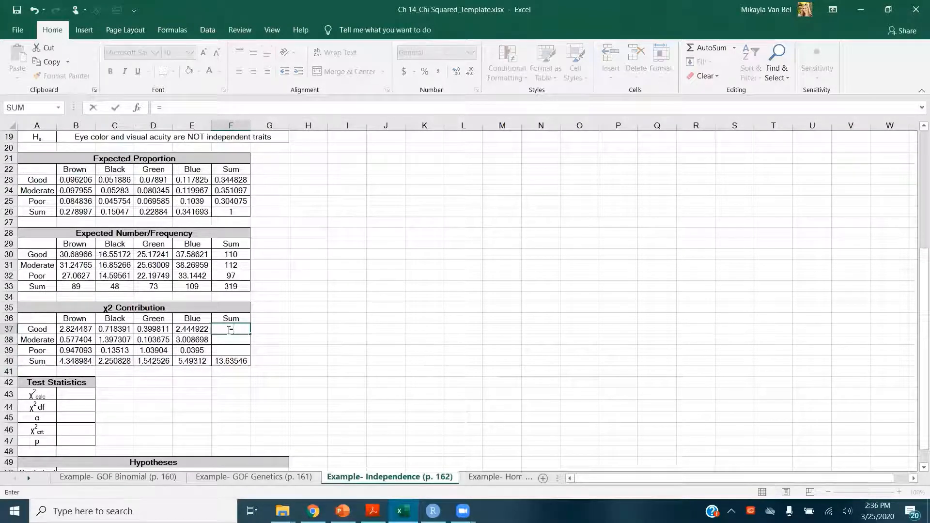
{"action": "type", "text": "SUM("}
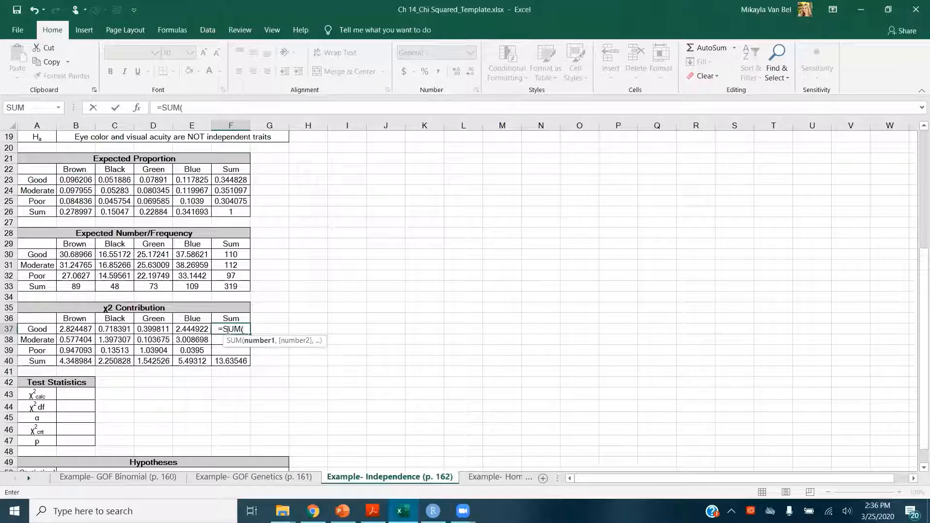
{"action": "left_click_drag", "start_coordinate": [73, 329], "coordinate": [186, 333]}
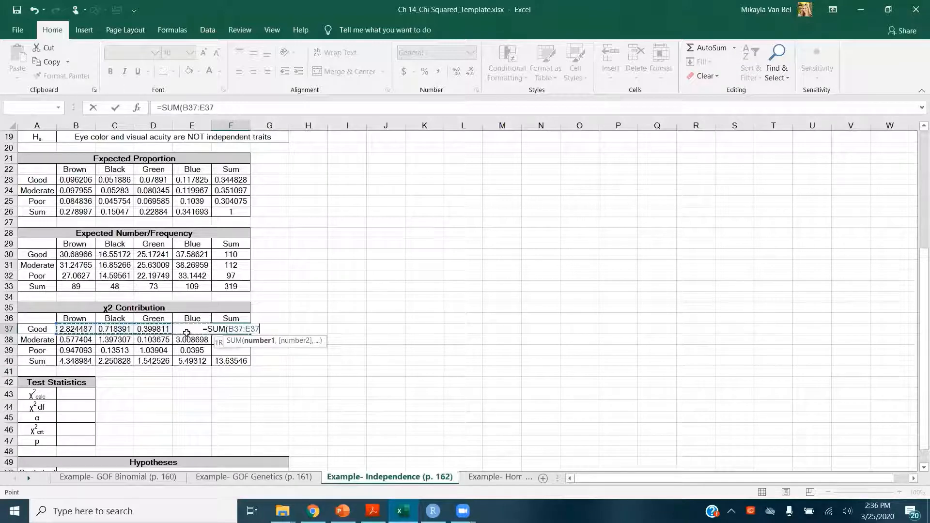
{"action": "key", "text": "Return"}
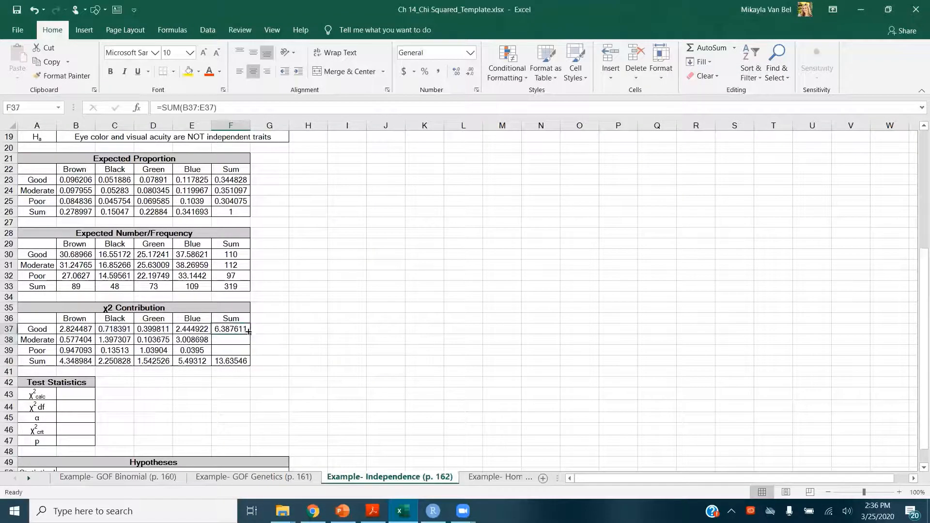
{"action": "left_click_drag", "start_coordinate": [253, 334], "coordinate": [250, 355]}
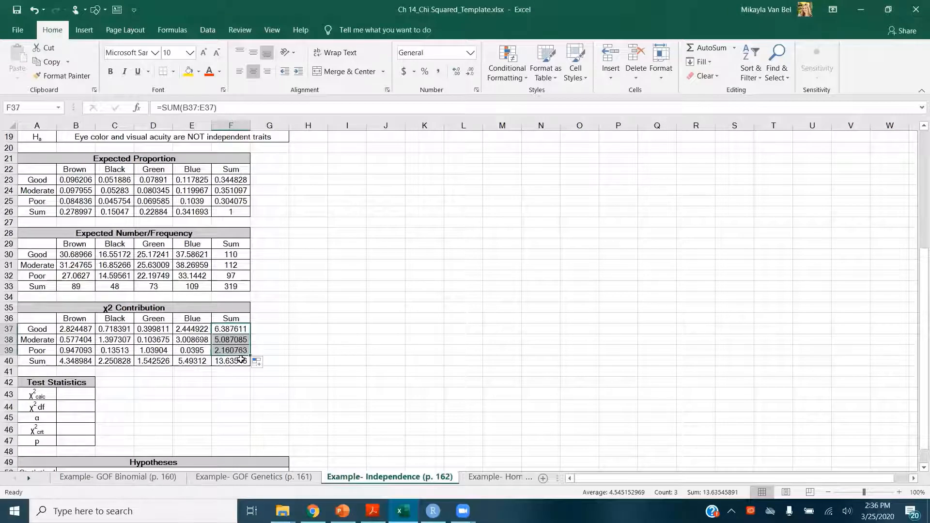
Step: Replace the χ2 Contribution grand total in F40 with a sum of the row totals, =SUM(F37:F39)
{"action": "left_click", "coordinate": [240, 359]}
{"action": "type", "text": "=sum("}
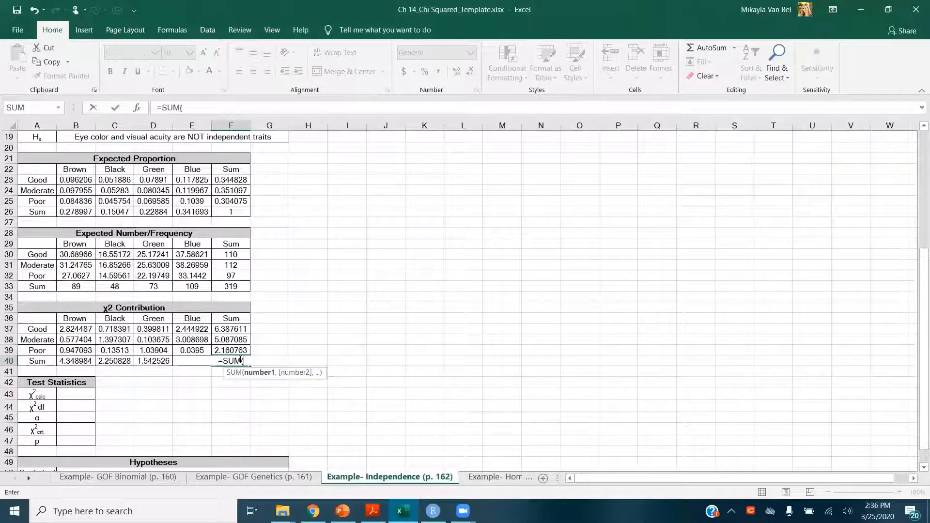
{"action": "left_click_drag", "start_coordinate": [238, 329], "coordinate": [241, 351]}
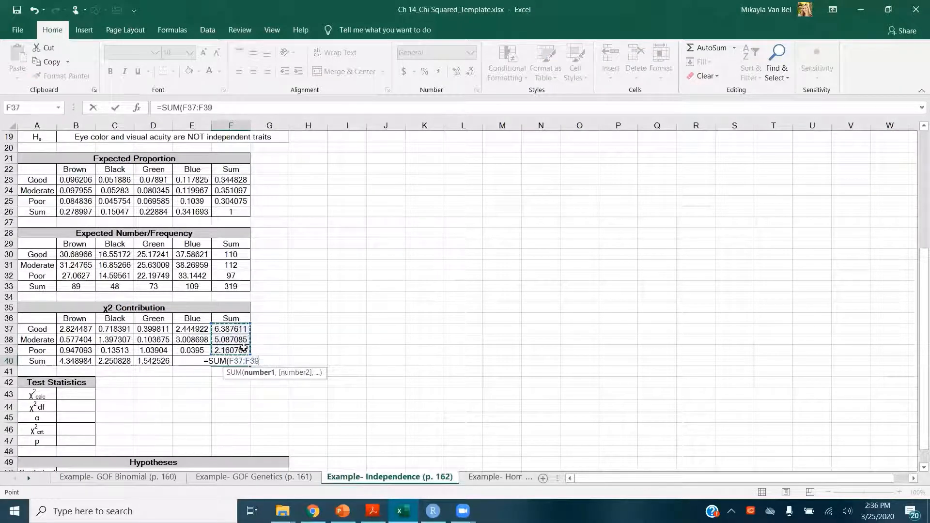
{"action": "key", "text": "Return"}
{"action": "left_click", "coordinate": [239, 360]}
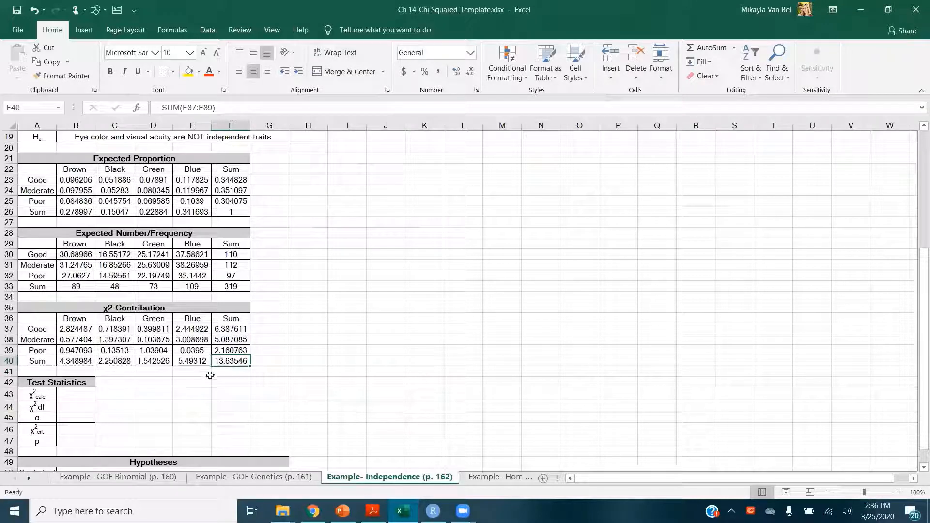
Step: Link the χ2 calc test statistic in B43 to the contribution grand total with =F40
{"action": "left_click", "coordinate": [80, 393]}
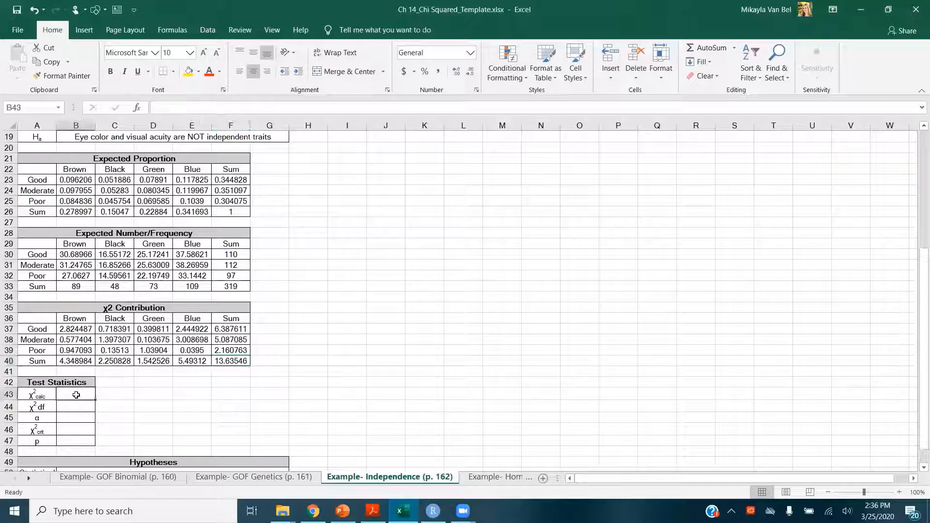
{"action": "type", "text": "="}
{"action": "left_click", "coordinate": [224, 360]}
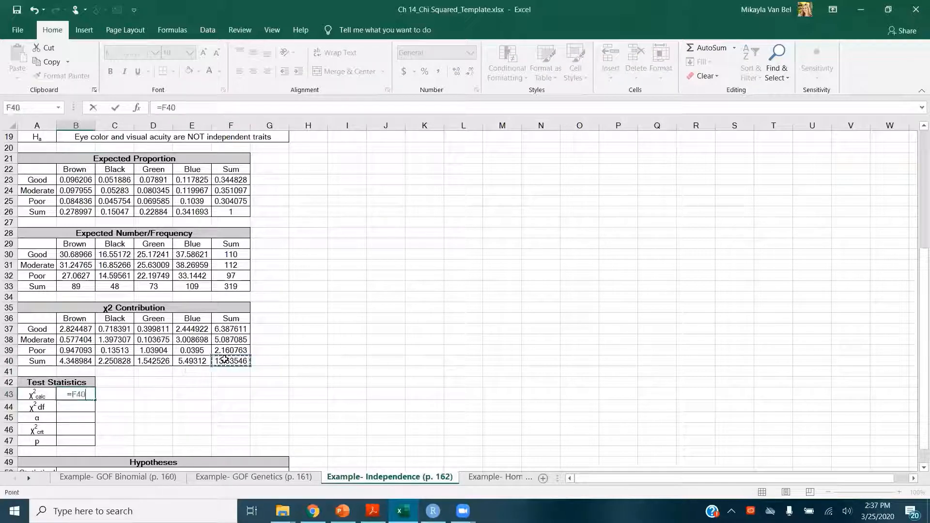
{"action": "key", "text": "Return"}
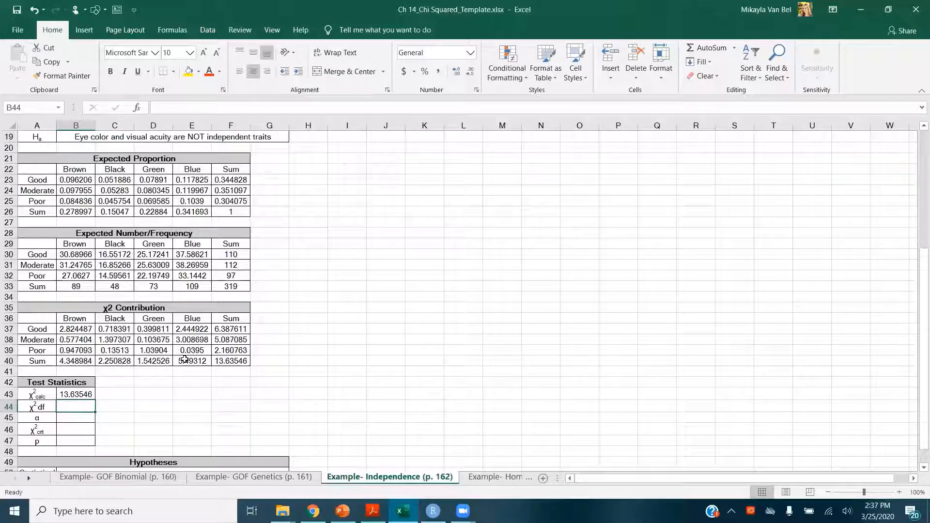
Step: Calculate the χ2 degrees of freedom in B44 with =(3-1)*(4-1), from the observed table's acuity rows and eye color columns
{"action": "type", "text": "="}
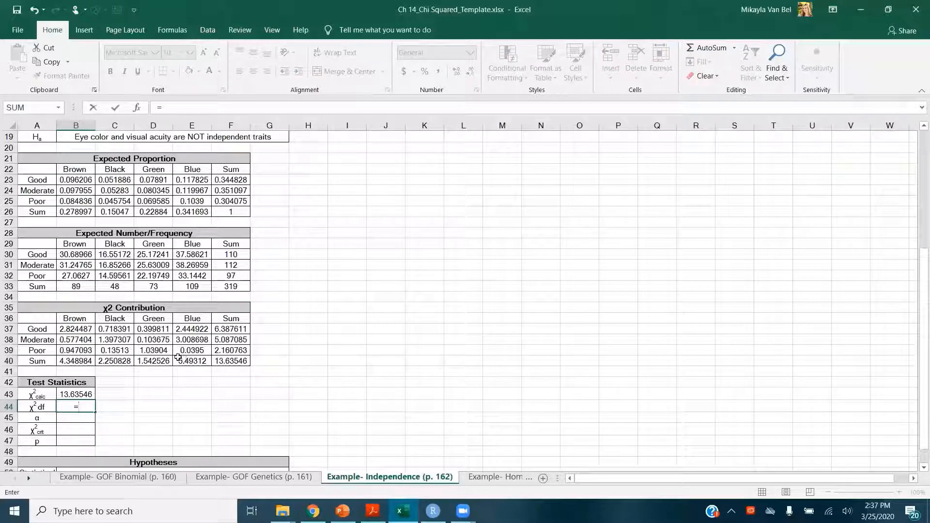
{"action": "type", "text": "("}
{"action": "scroll", "coordinate": [175, 356], "scroll_direction": "up", "scroll_amount": 6}
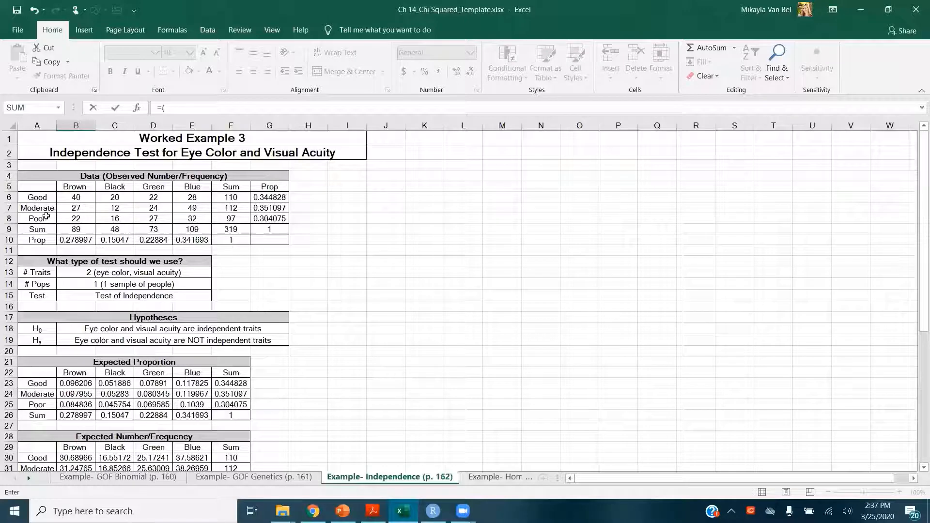
{"action": "type", "text": "3-1)*("}
{"action": "type", "text": "4-1)"}
{"action": "key", "text": "Return"}
{"action": "scroll", "coordinate": [202, 186], "scroll_direction": "down", "scroll_amount": 6}
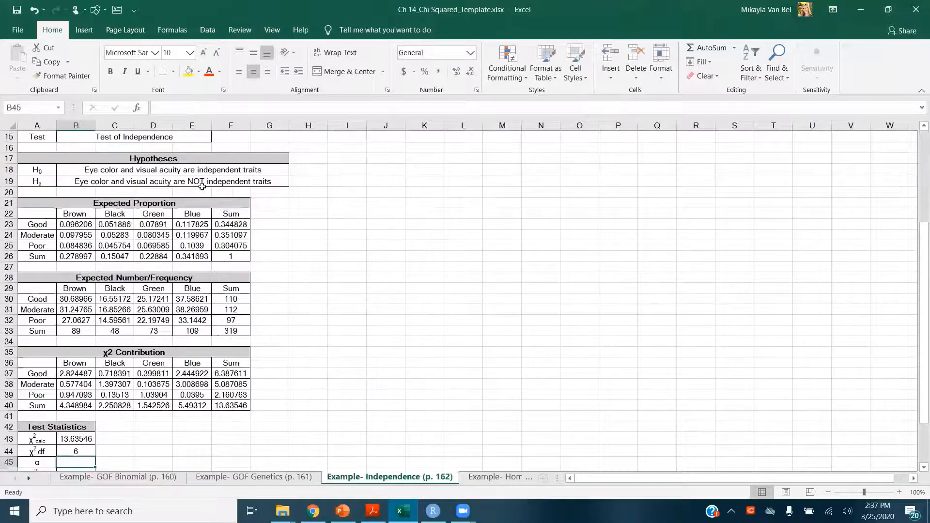
{"action": "double_click", "coordinate": [62, 417]}
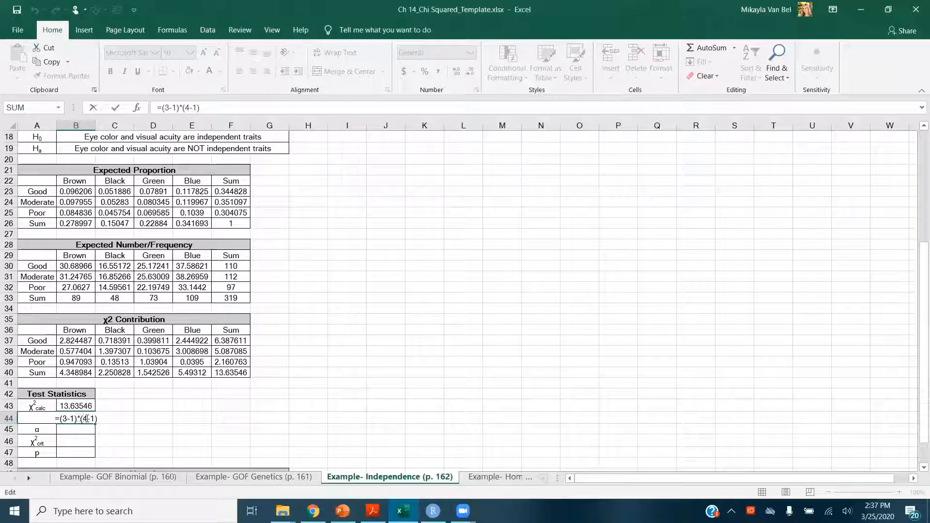
{"action": "key", "text": "Return"}
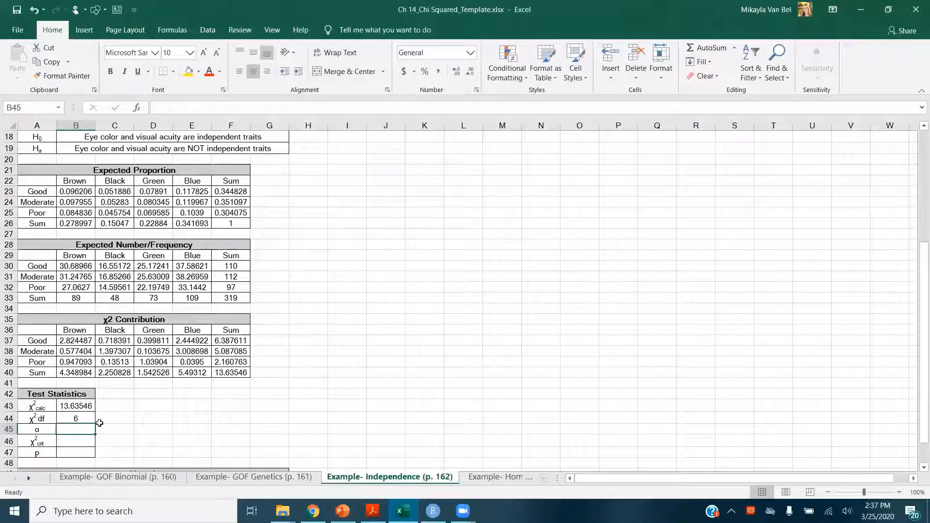
Step: Set α in B45 to 0.05 and compute the critical χ2 value in B46 with =CHISQ.INV.RT(B45,B44)
{"action": "type", "text": "0.05"}
{"action": "key", "text": "Return"}
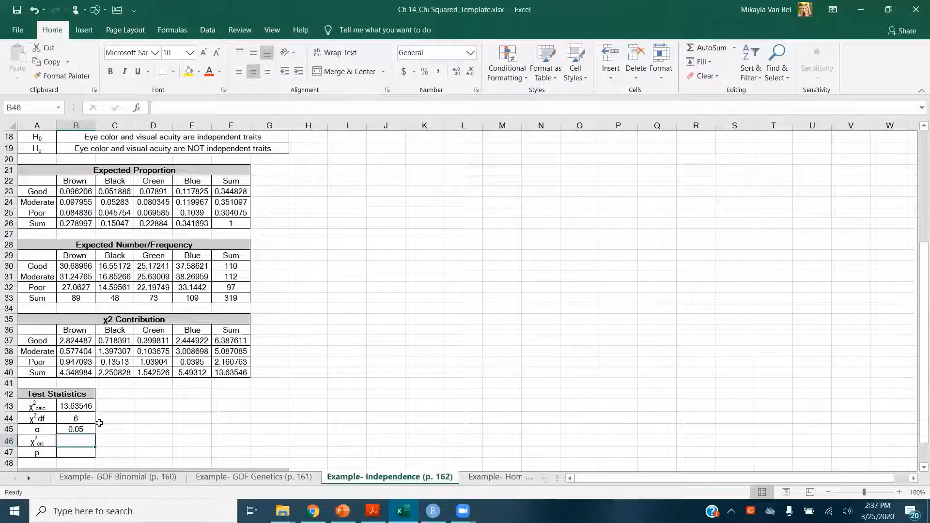
{"action": "type", "text": "=c"}
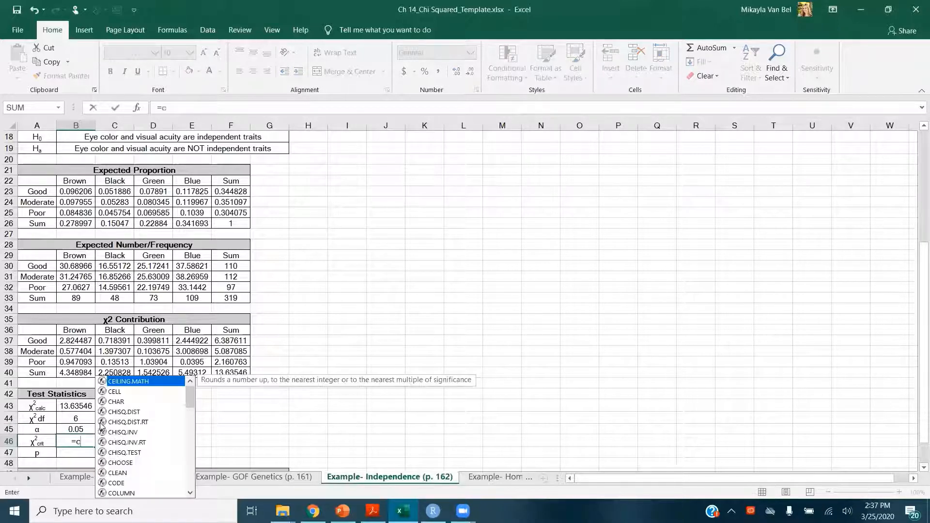
{"action": "type", "text": "hisq.inv.rt"}
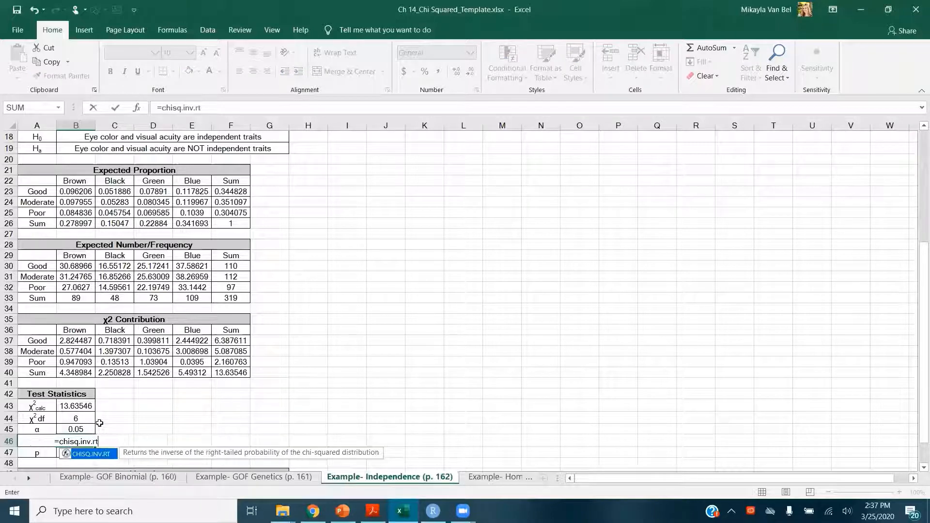
{"action": "key", "text": "Tab"}
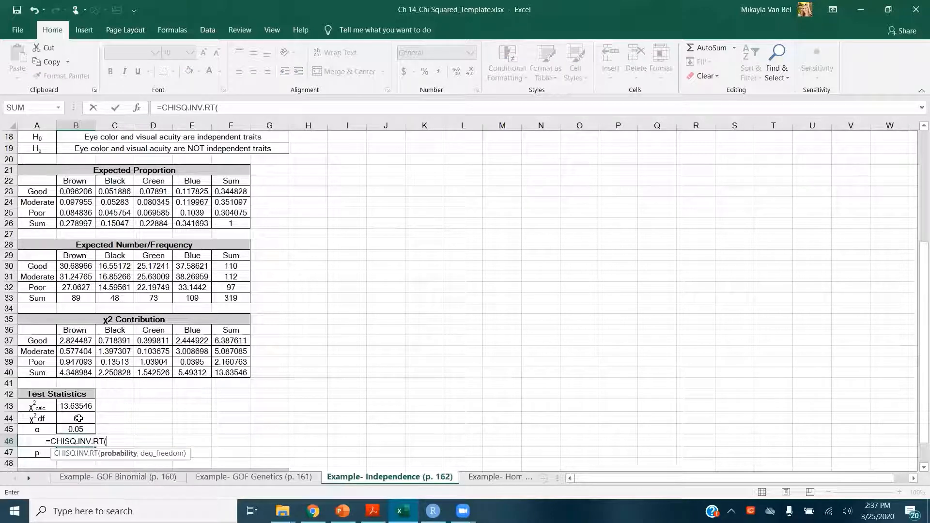
{"action": "left_click", "coordinate": [84, 426]}
{"action": "type", "text": ","}
{"action": "left_click", "coordinate": [85, 417]}
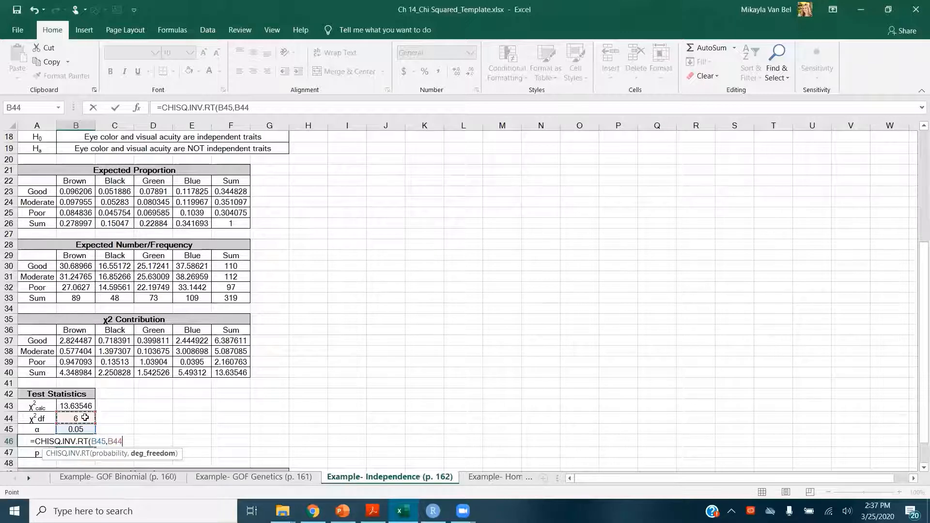
{"action": "key", "text": "Return"}
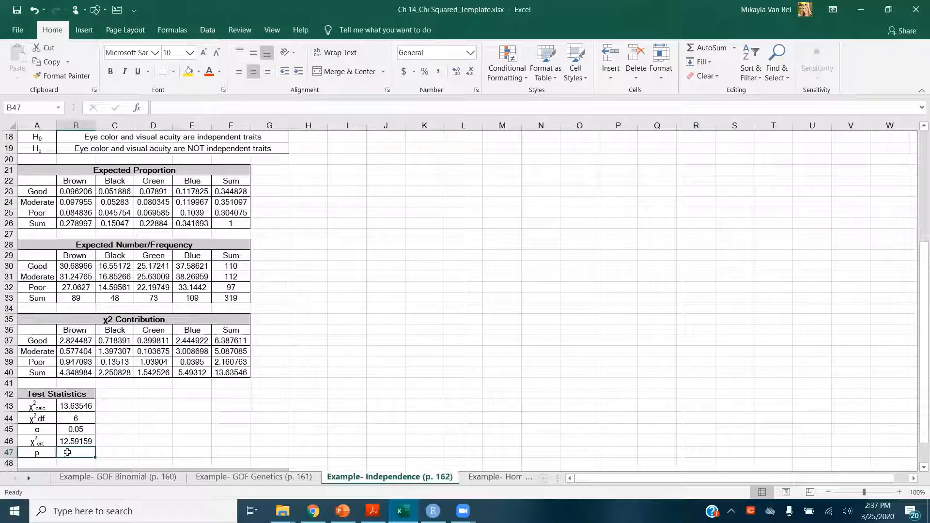
Step: Compute the p value in B47 with =CHISQ.DIST.RT(B43,B44)
{"action": "type", "text": "=chis"}
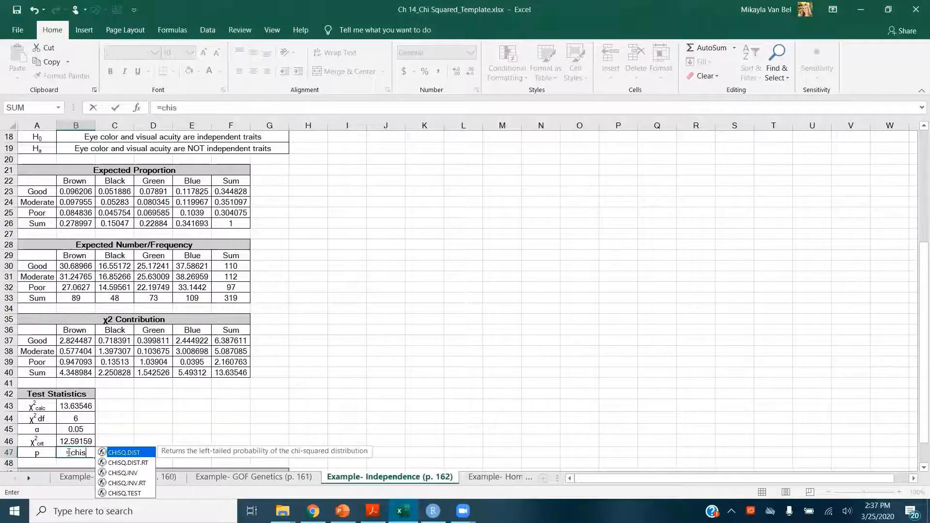
{"action": "type", "text": "q.dist."}
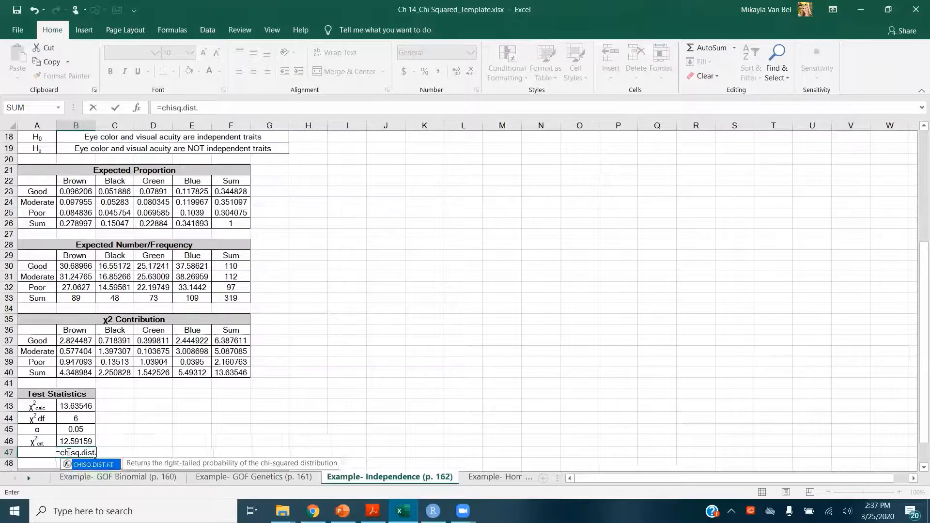
{"action": "type", "text": "rt"}
{"action": "key", "text": "Tab"}
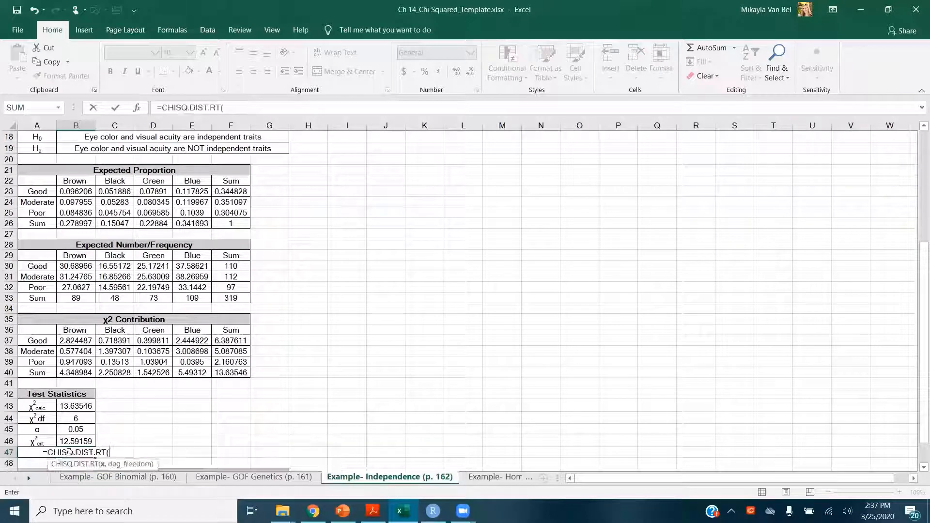
{"action": "left_click", "coordinate": [83, 408]}
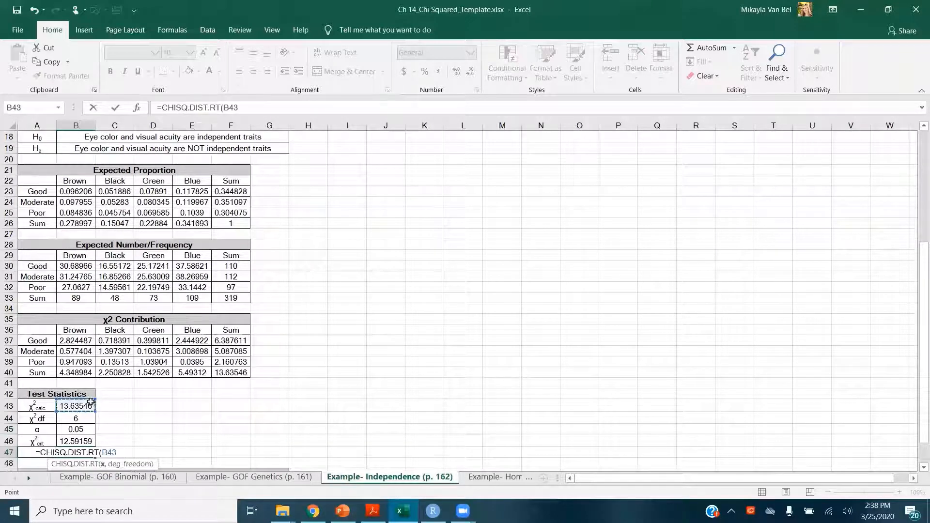
{"action": "type", "text": ","}
{"action": "left_click", "coordinate": [82, 419]}
{"action": "key", "text": "Return"}
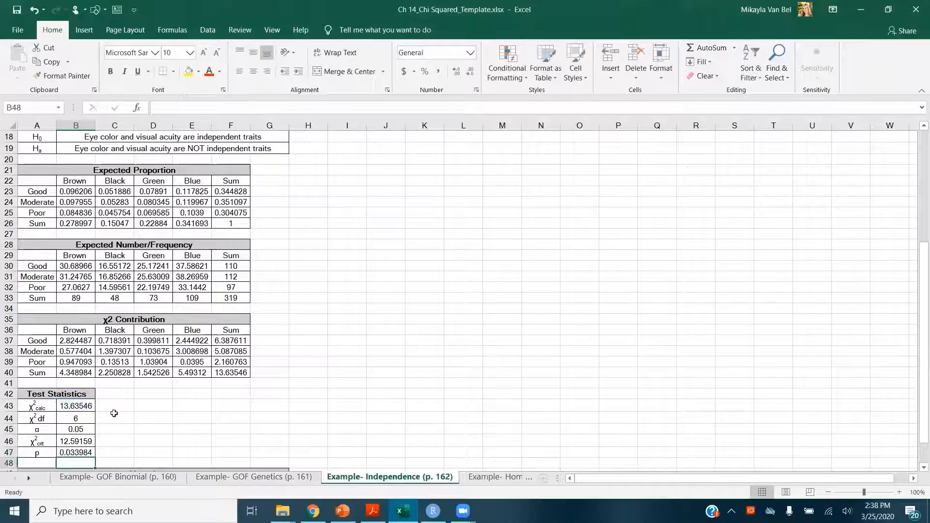
Step: Enter "reject null" as the Statistical conclusion in row 50
{"action": "scroll", "coordinate": [144, 402], "scroll_direction": "down", "scroll_amount": 2}
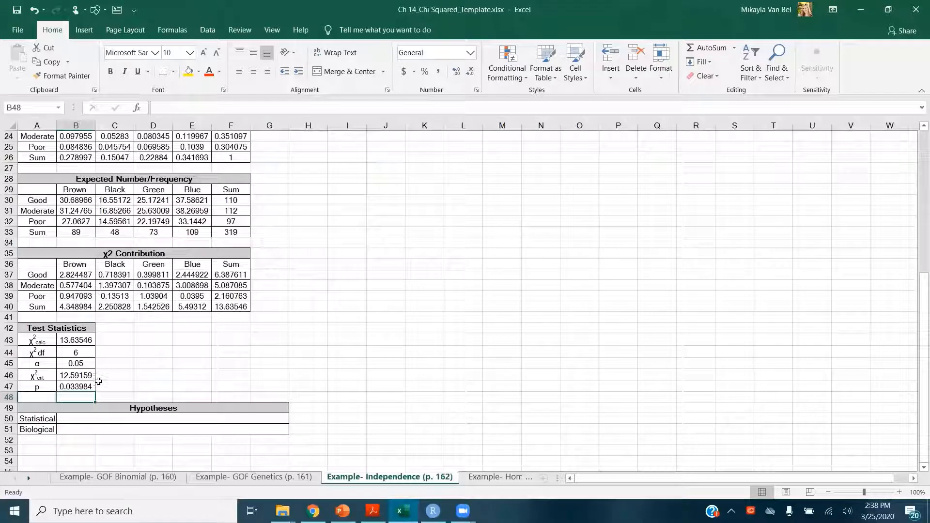
{"action": "left_click", "coordinate": [108, 417]}
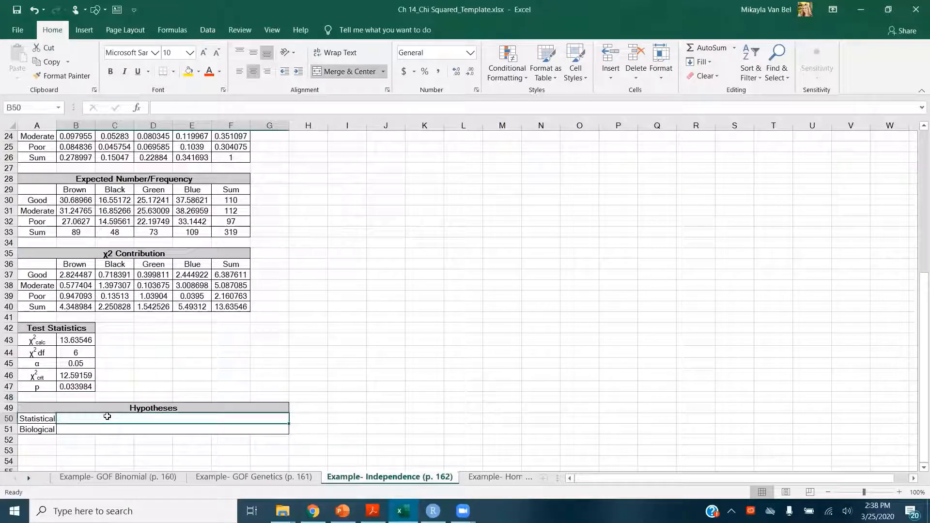
{"action": "type", "text": "reject "}
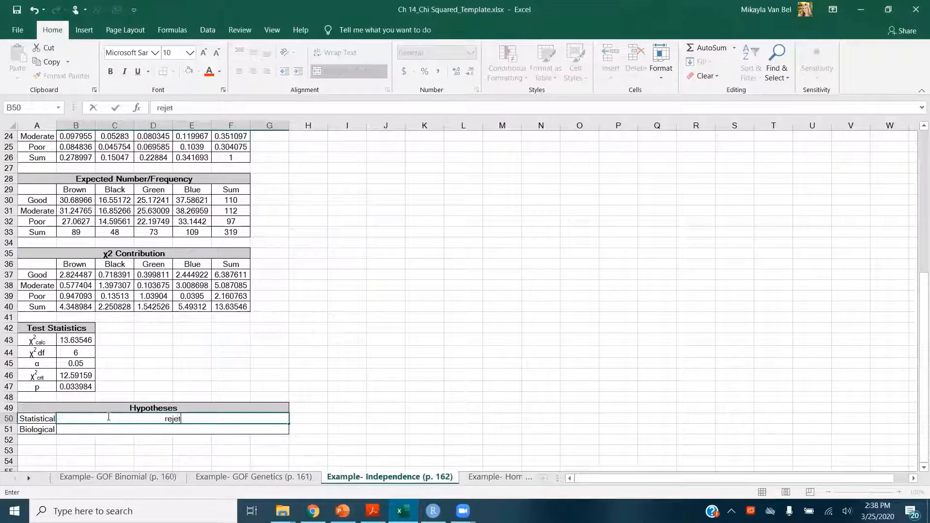
{"action": "type", "text": "null"}
{"action": "key", "text": "Return"}
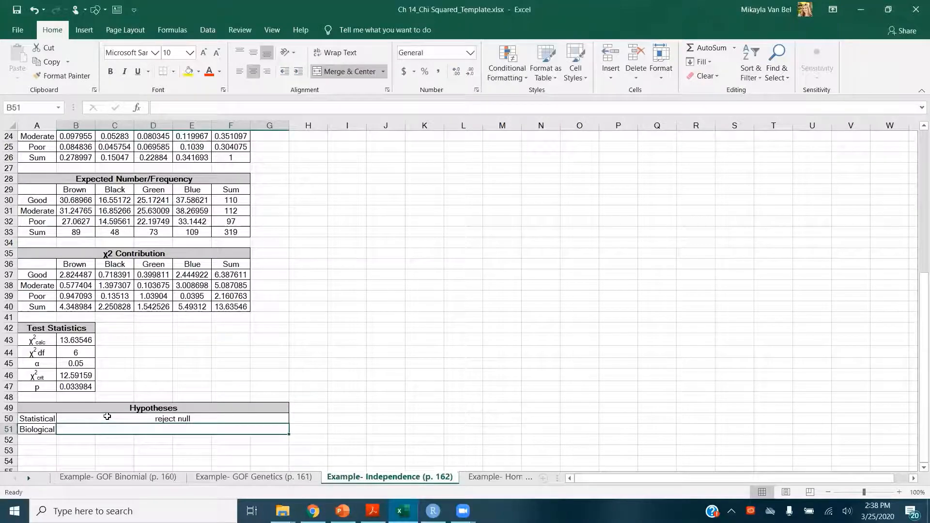
Step: Enter "eye color and visual acuity are NOT independent traits" as the Biological conclusion in row 51
{"action": "scroll", "coordinate": [104, 414], "scroll_direction": "up", "scroll_amount": 1}
{"action": "scroll", "coordinate": [104, 414], "scroll_direction": "up", "scroll_amount": 6}
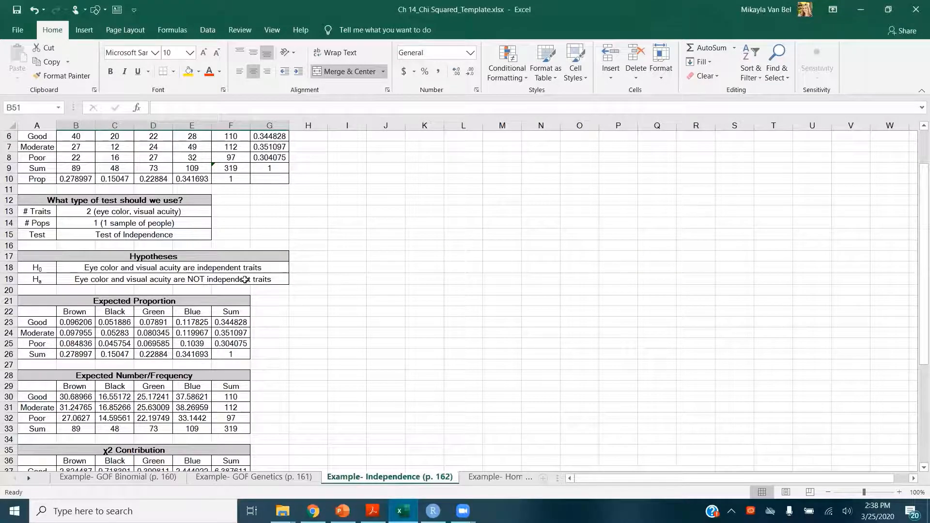
{"action": "scroll", "coordinate": [236, 298], "scroll_direction": "down", "scroll_amount": 7}
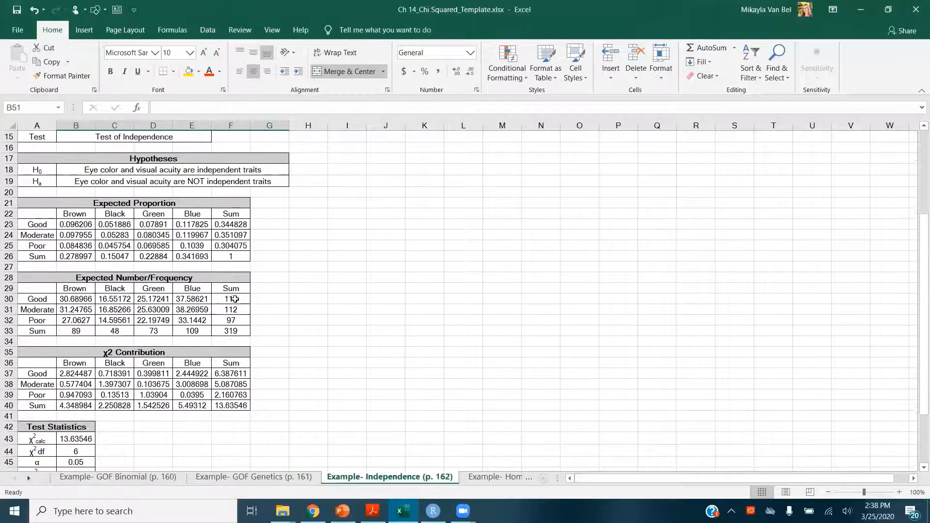
{"action": "type", "text": "eye"}
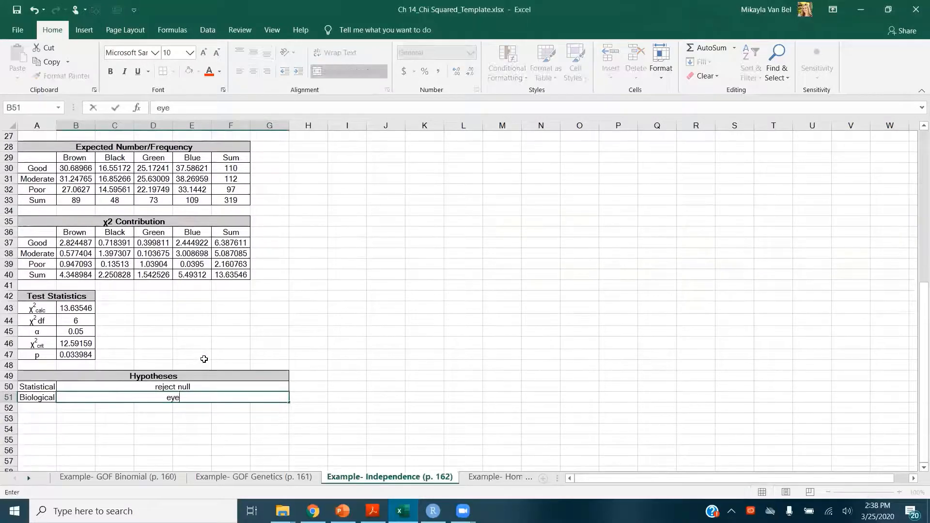
{"action": "type", "text": " color and vi"}
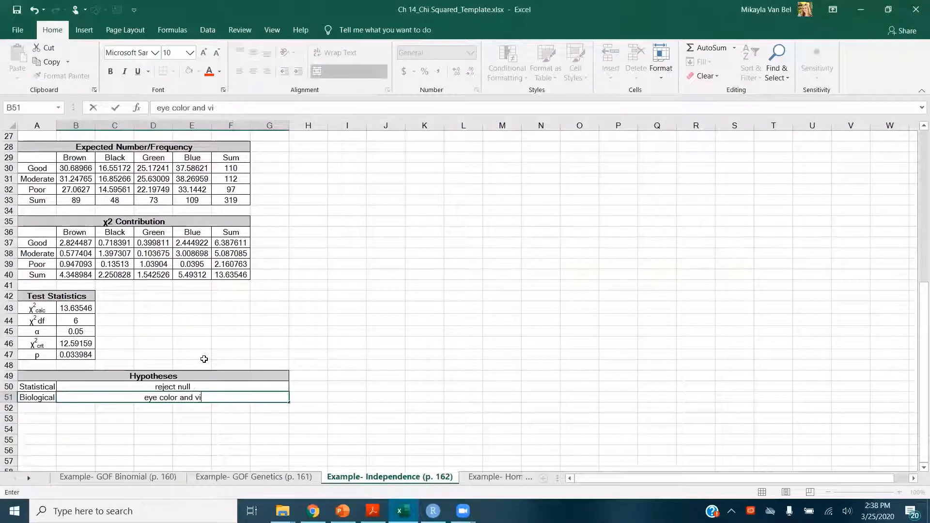
{"action": "type", "text": "sual acuity a"}
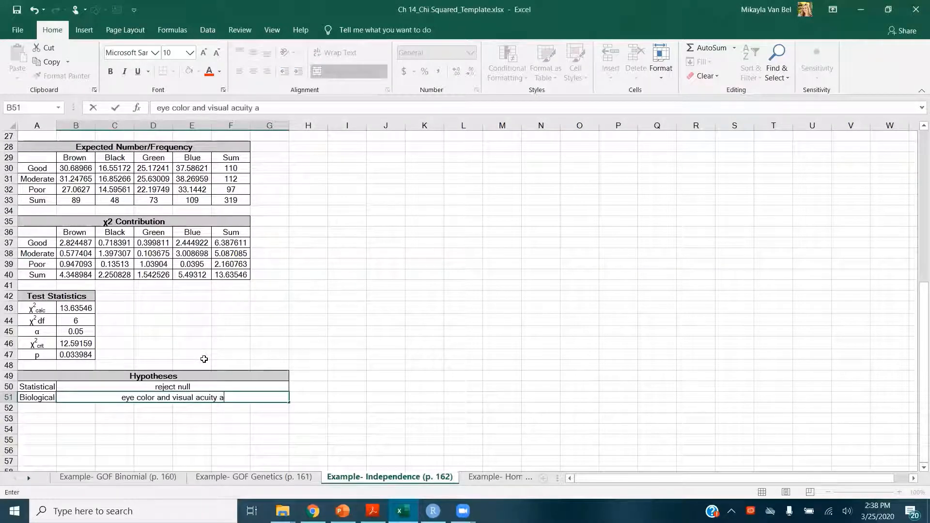
{"action": "type", "text": "re NOT independent"}
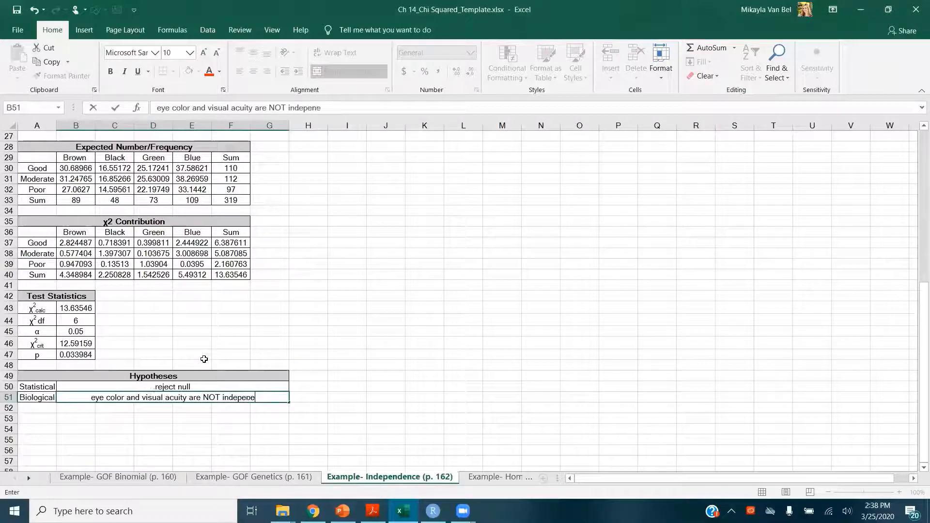
{"action": "type", "text": " traits"}
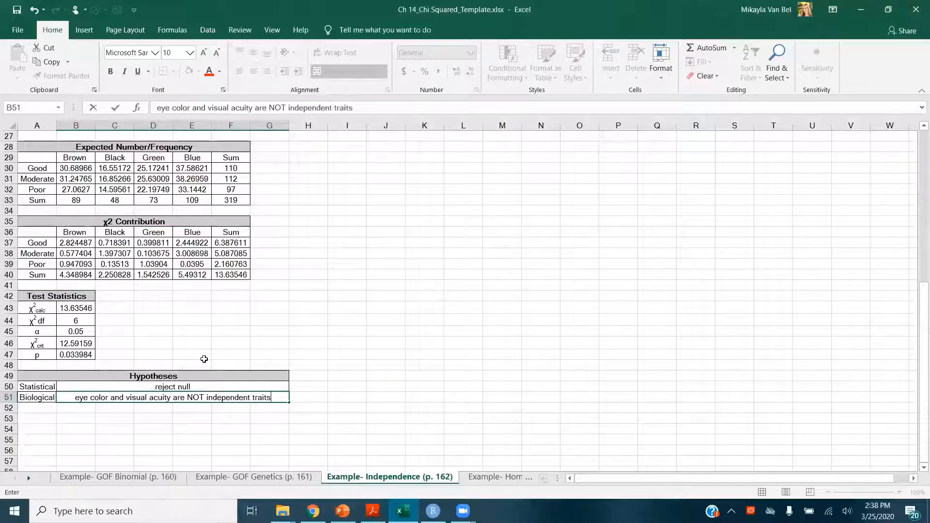
{"action": "key", "text": "Return"}
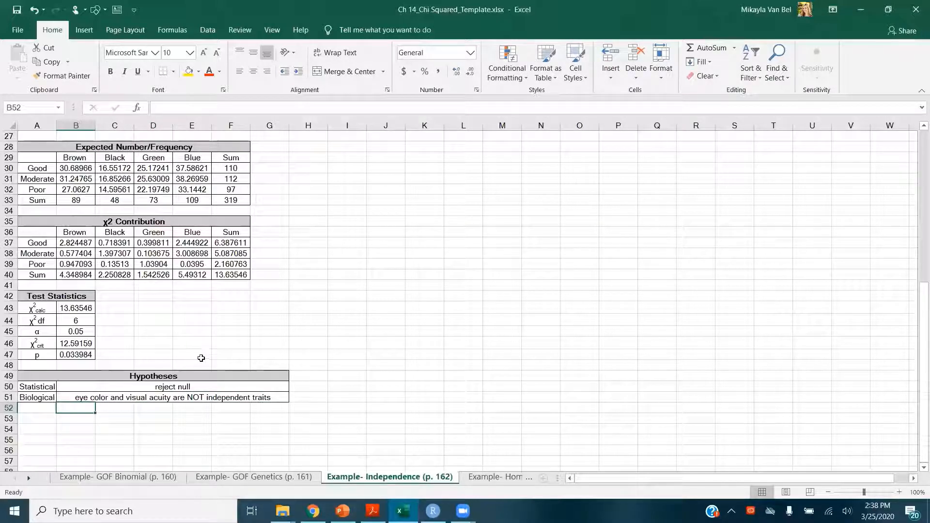
Step: Switch to PowerPoint and present the Test of Homogeneity χ2 slides through the worked example on slide 16, then end the show
{"action": "left_click", "coordinate": [342, 511]}
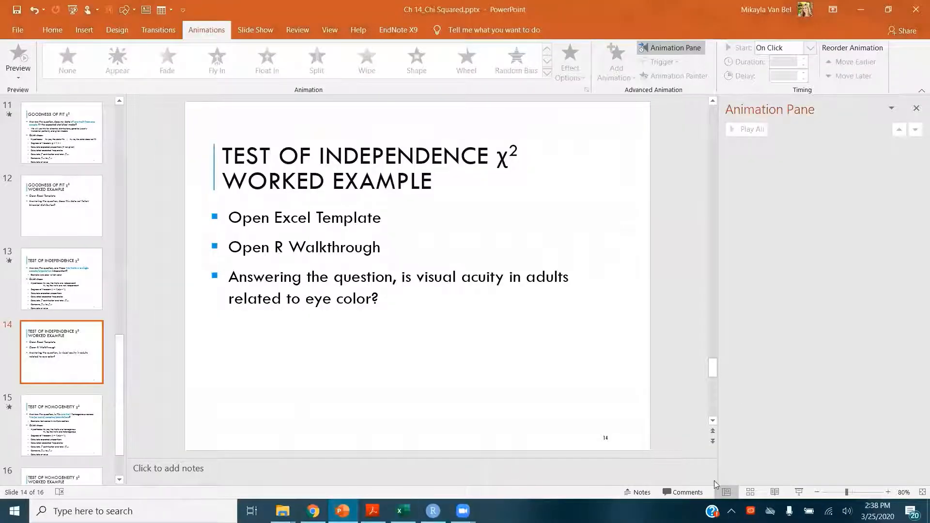
{"action": "left_click", "coordinate": [798, 492]}
{"action": "left_click", "coordinate": [718, 439]}
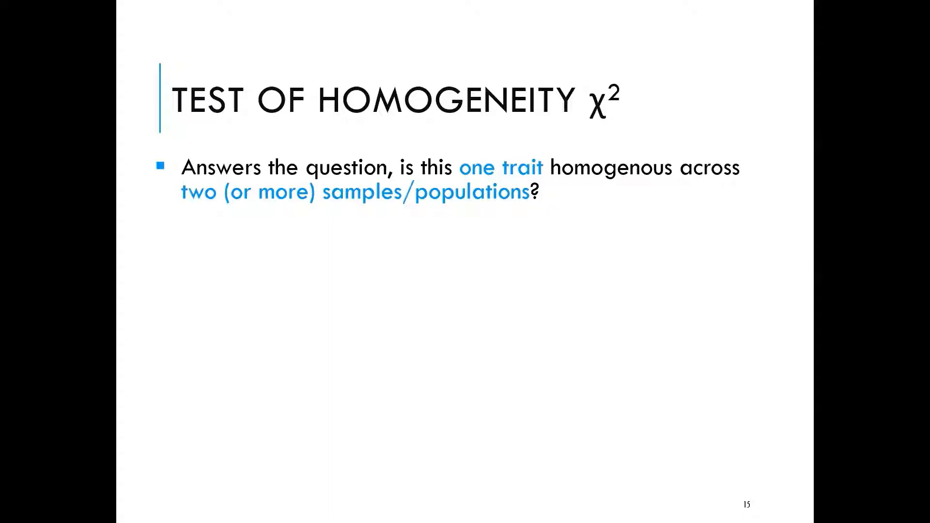
{"action": "key", "text": "Right"}
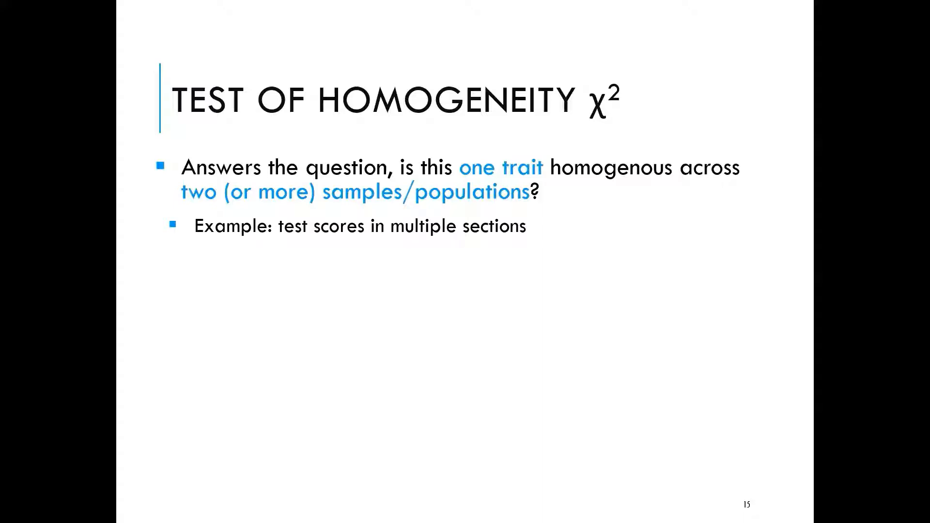
{"action": "key", "text": "Right"}
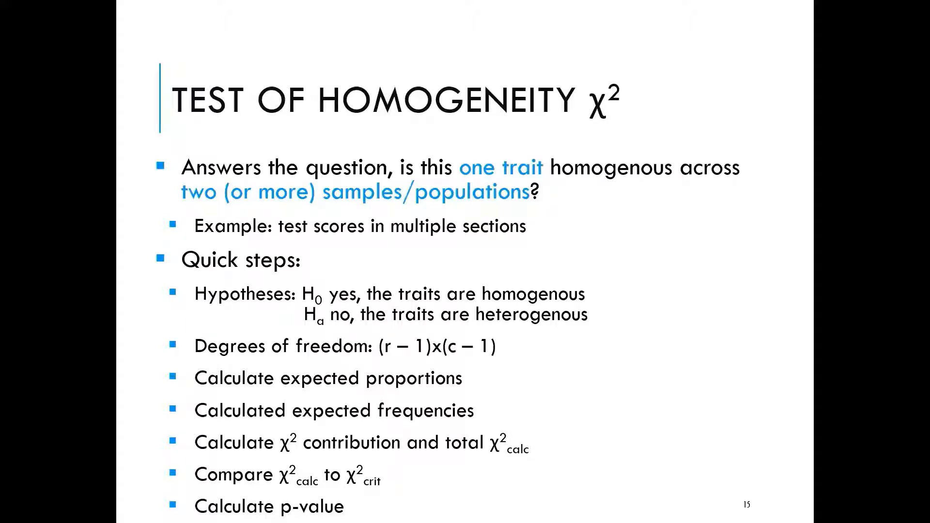
{"action": "key", "text": "Right"}
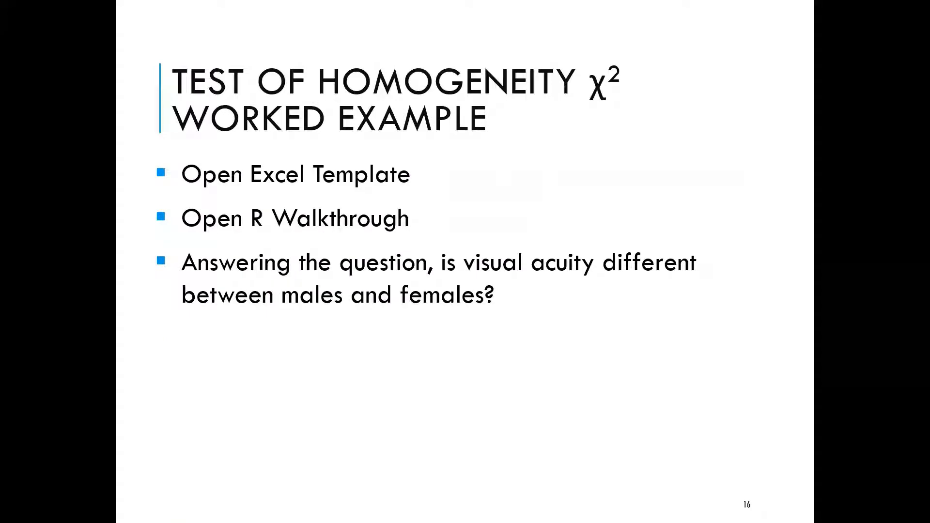
{"action": "key", "text": "Escape"}
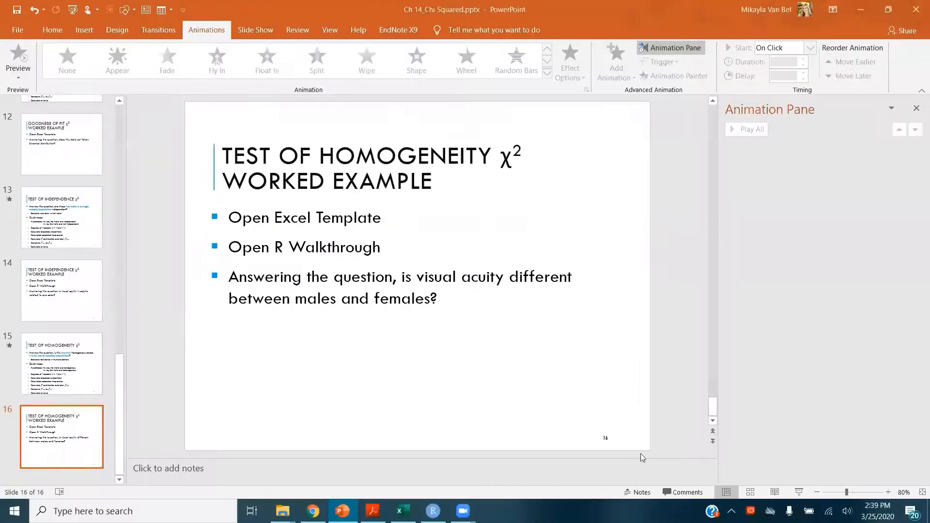
Step: Switch back to Excel and enter "1 (visual acuity)" for # Traits on the Example- Homogeneity (p. 162) sheet
{"action": "left_click", "coordinate": [403, 510]}
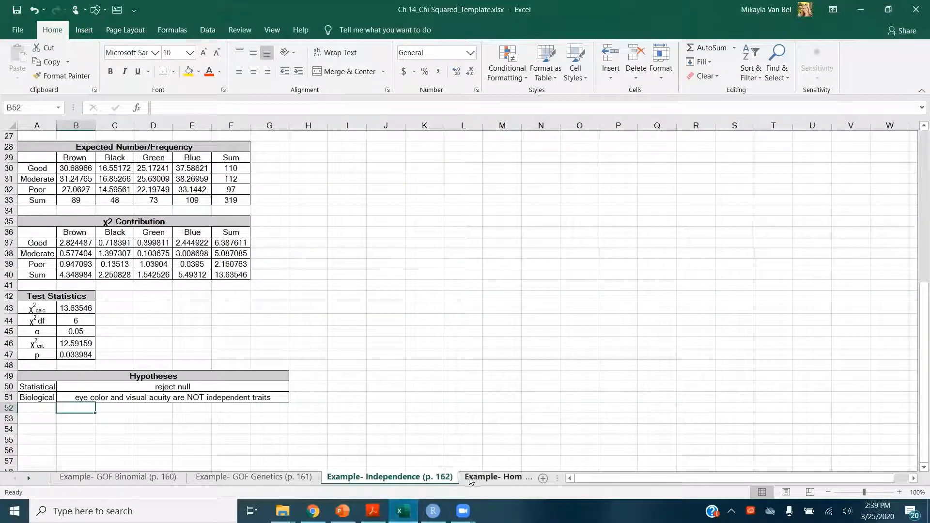
{"action": "left_click", "coordinate": [474, 476]}
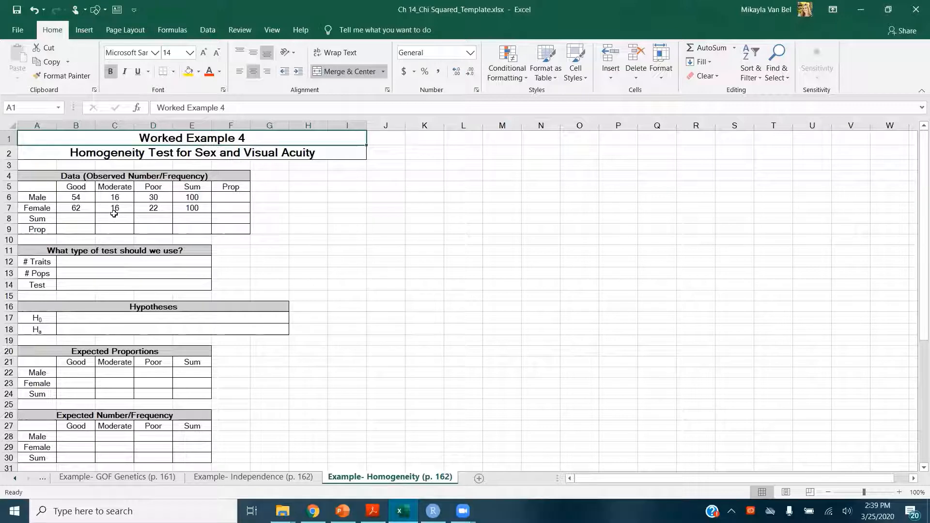
{"action": "left_click", "coordinate": [136, 263]}
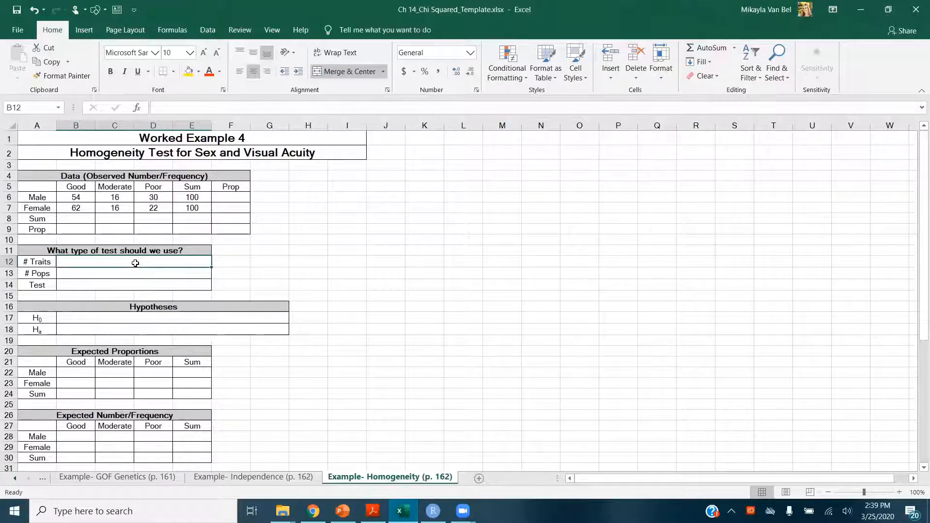
{"action": "type", "text": "1"}
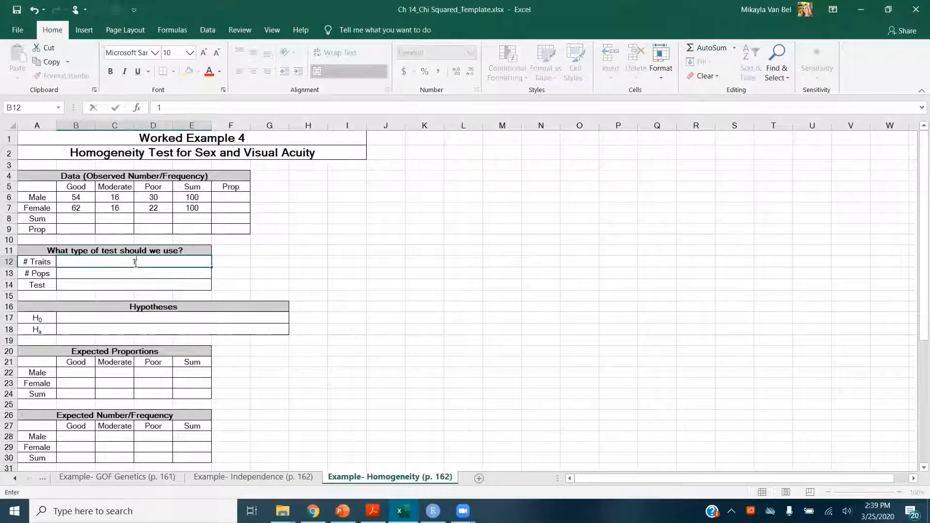
{"action": "type", "text": " (visual acuity)"}
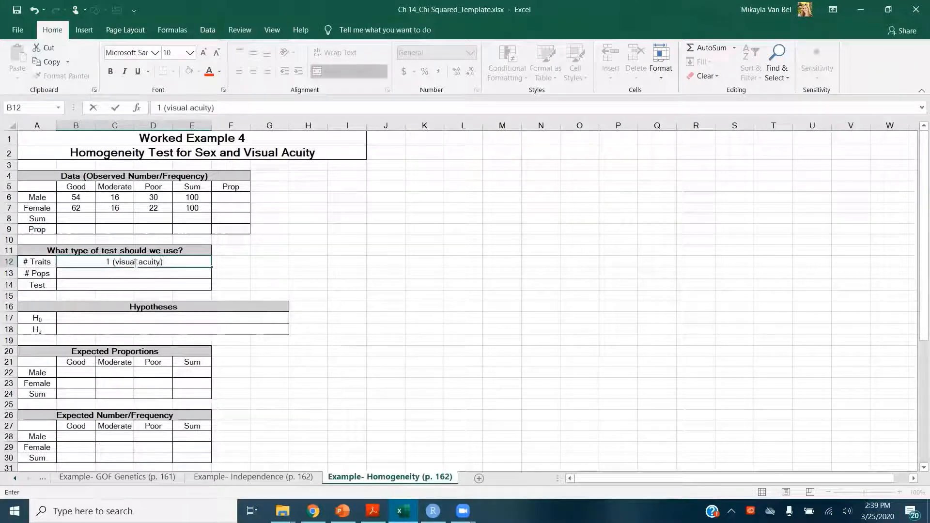
{"action": "key", "text": "Return"}
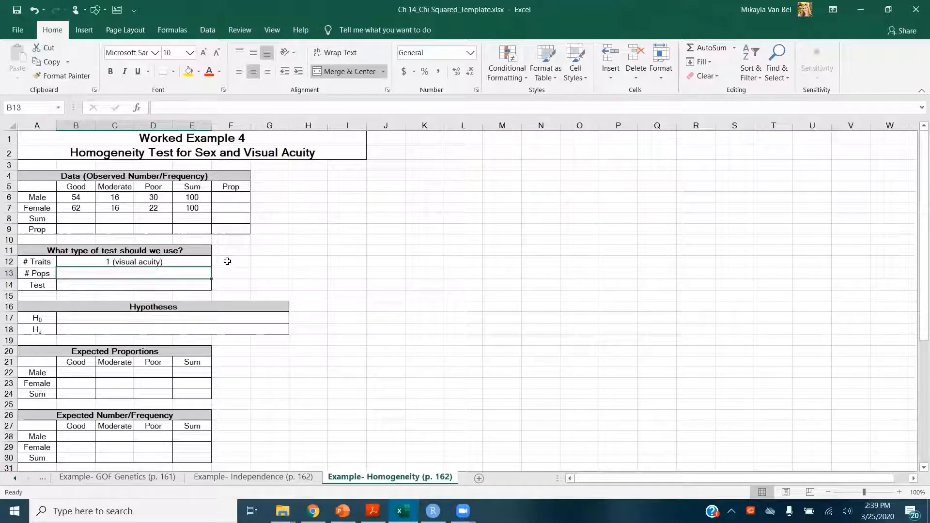
Step: Enter "2 (males and females)" for # Pops and "Test of Homogeneity" as the Test
{"action": "type", "text": "2 ("}
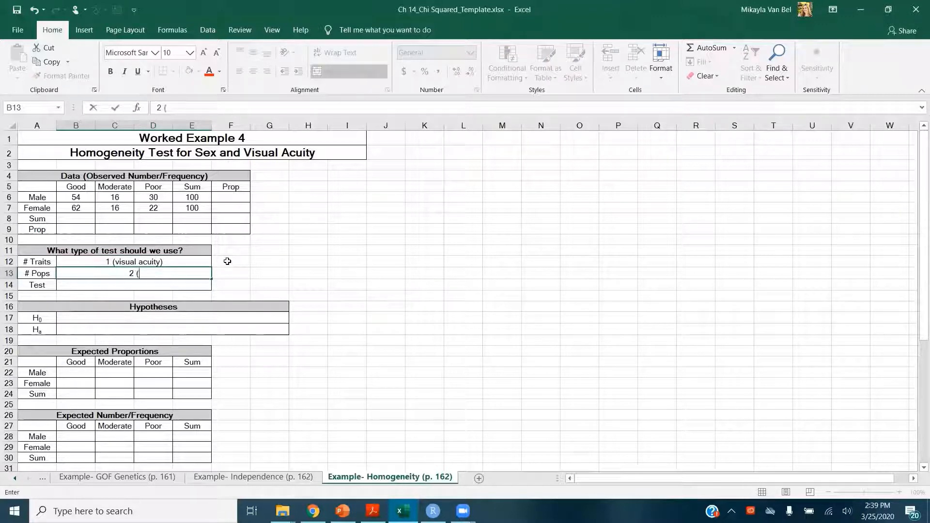
{"action": "type", "text": "males and females)"}
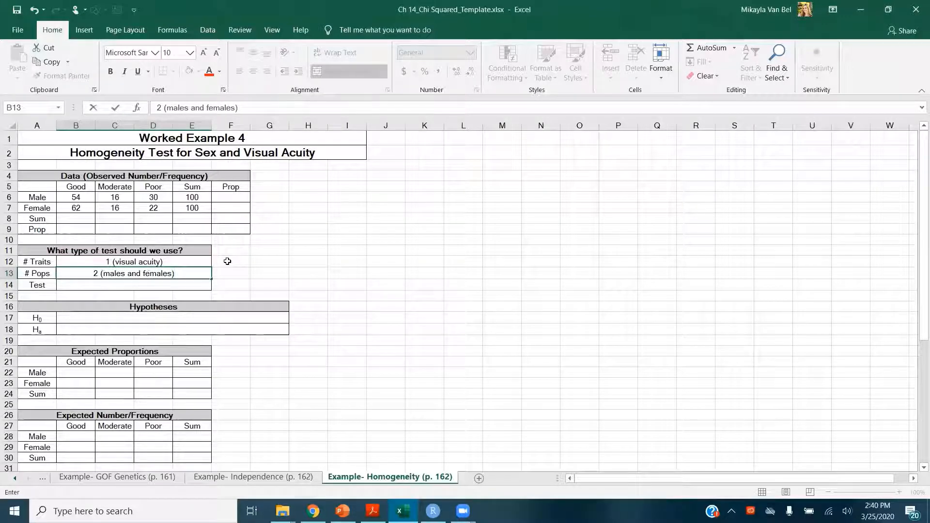
{"action": "key", "text": "Return"}
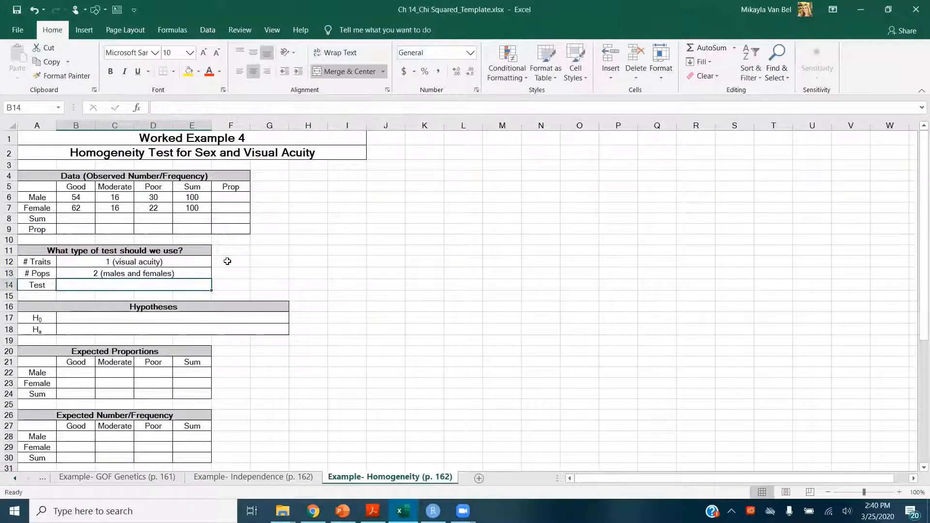
{"action": "type", "text": "Test of Hom"}
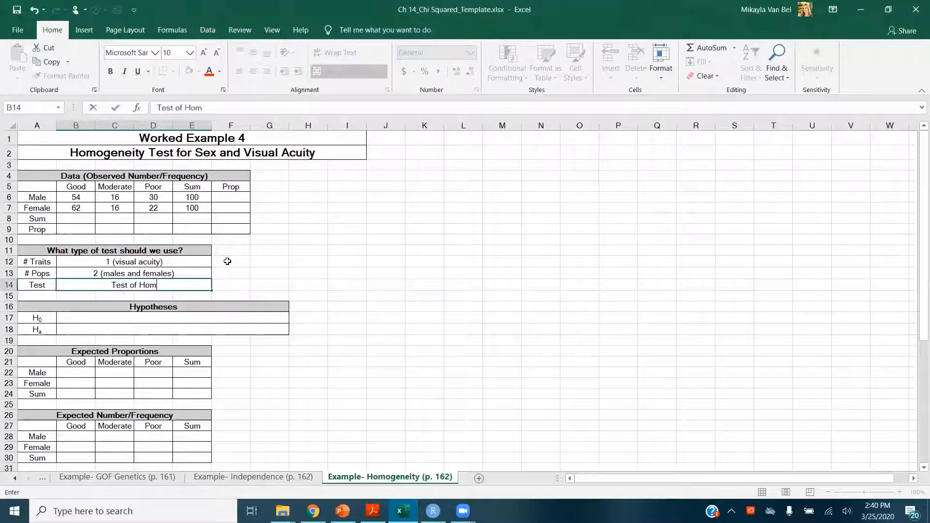
{"action": "type", "text": "ogeneity"}
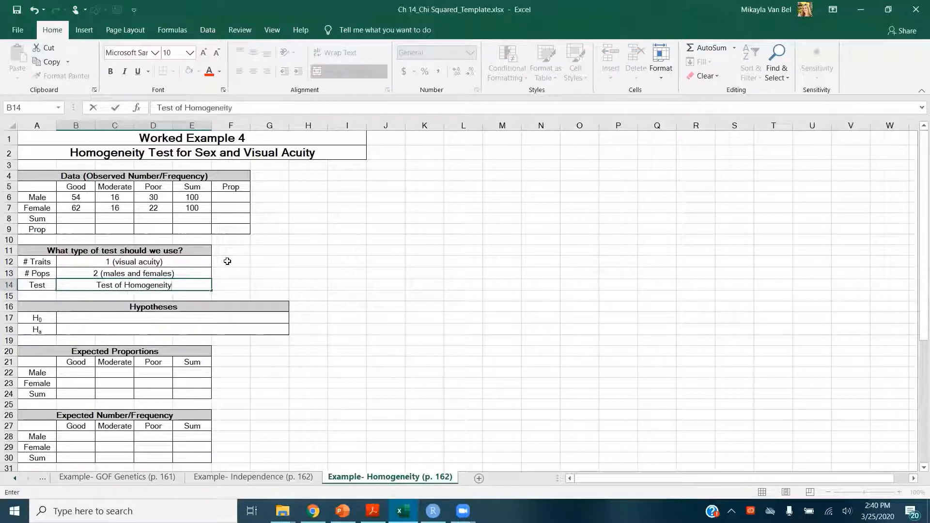
{"action": "key", "text": "Return"}
Step: Enter the null hypothesis in B17 as "Visual acuity scores are homogenous in males and females"
{"action": "key", "text": "Return"}
{"action": "key", "text": "Return"}
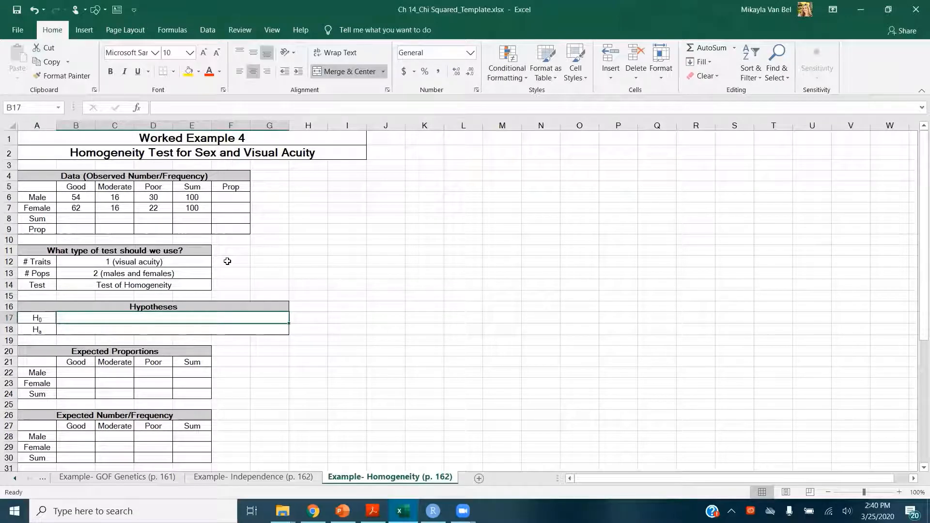
{"action": "type", "text": "Visual"}
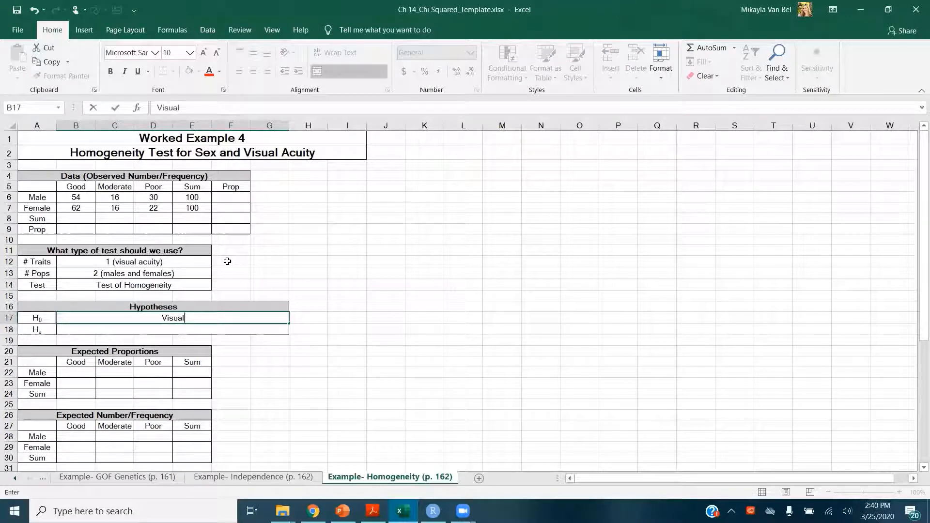
{"action": "type", "text": " acuity and"}
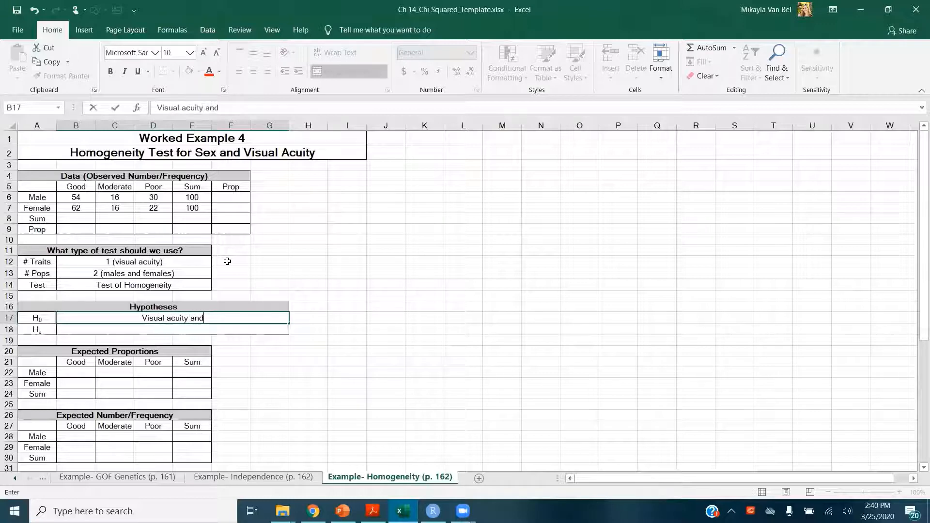
{"action": "key", "text": "BackSpace"}
{"action": "key", "text": "BackSpace"}
{"action": "key", "text": "BackSpace"}
{"action": "key", "text": "BackSpace"}
{"action": "type", "text": "scores are homoge"}
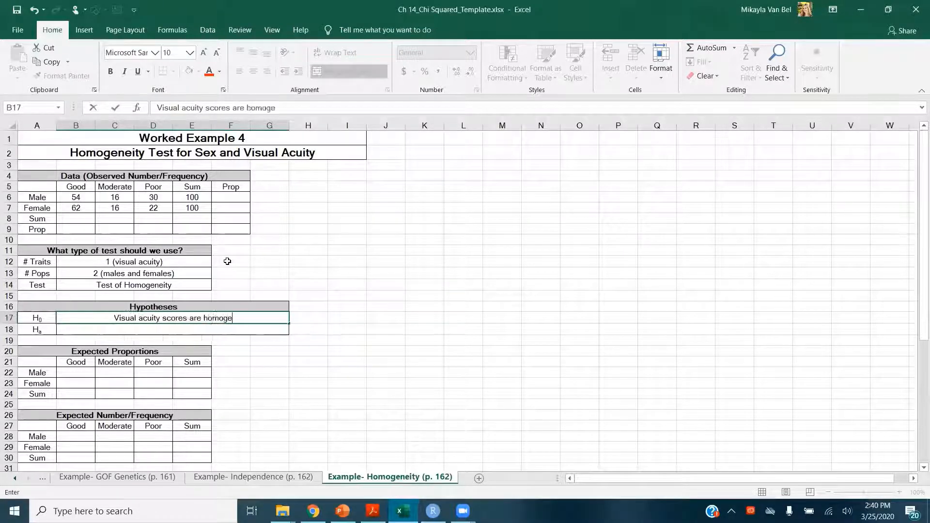
{"action": "type", "text": "nous in males and females"}
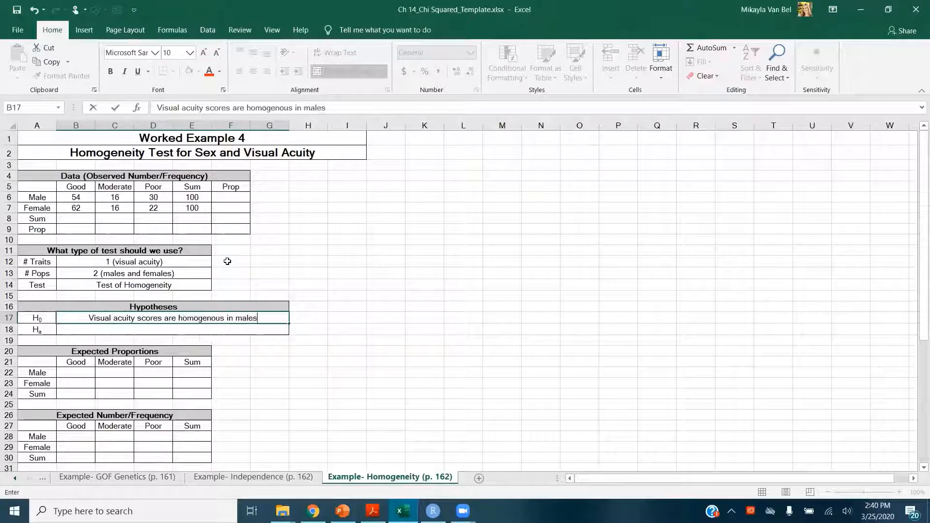
{"action": "key", "text": "Return"}
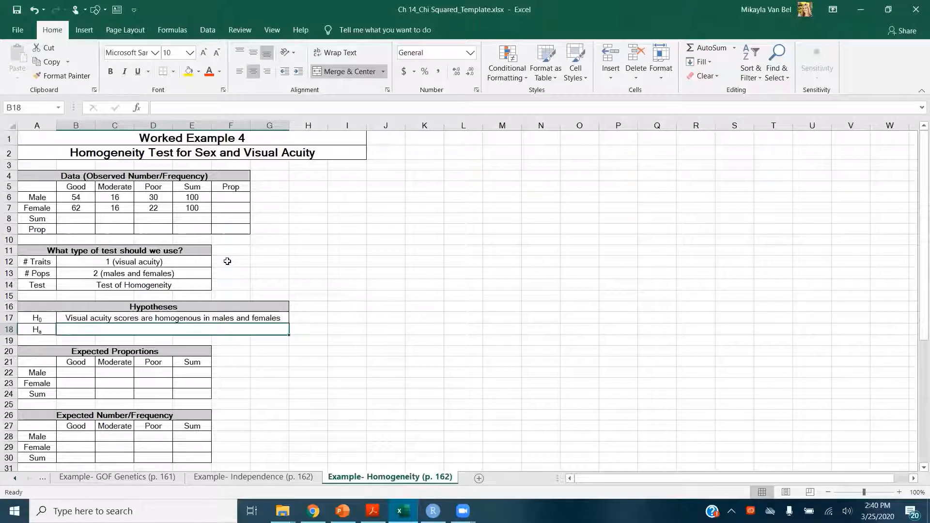
Step: Enter the alternative hypothesis in B18 as "Visual acuity scores are heterogenous in males and females"
{"action": "type", "text": "Visual acuity sc"}
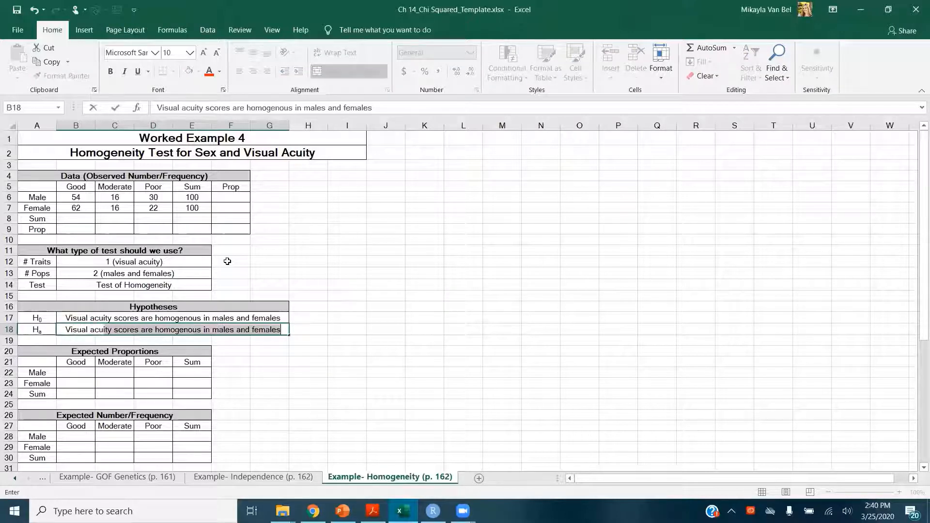
{"action": "type", "text": "ores are h"}
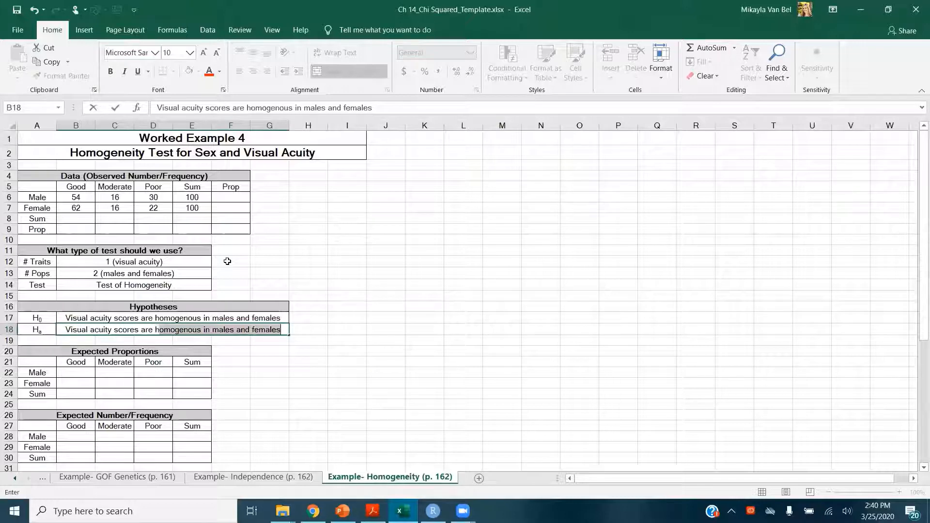
{"action": "type", "text": "eterogenous "}
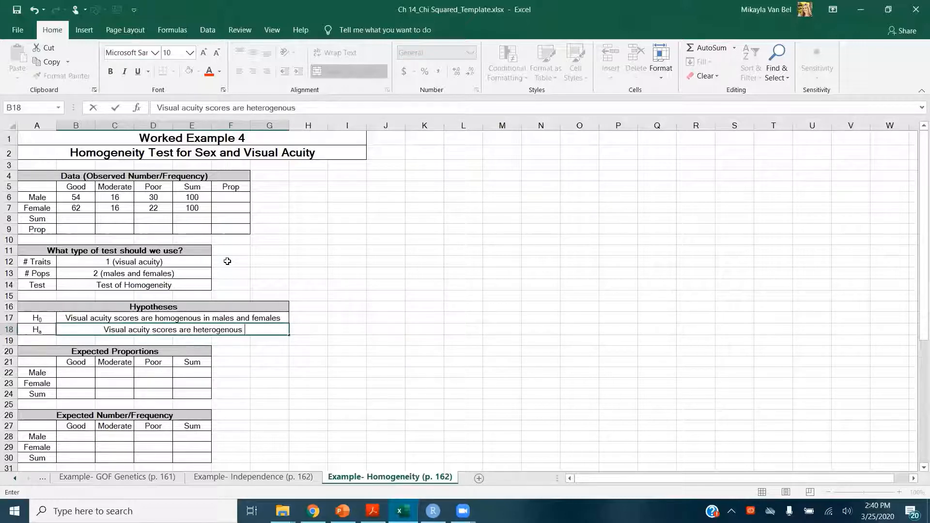
{"action": "type", "text": "in males and females and fem"}
{"action": "key", "text": "Return"}
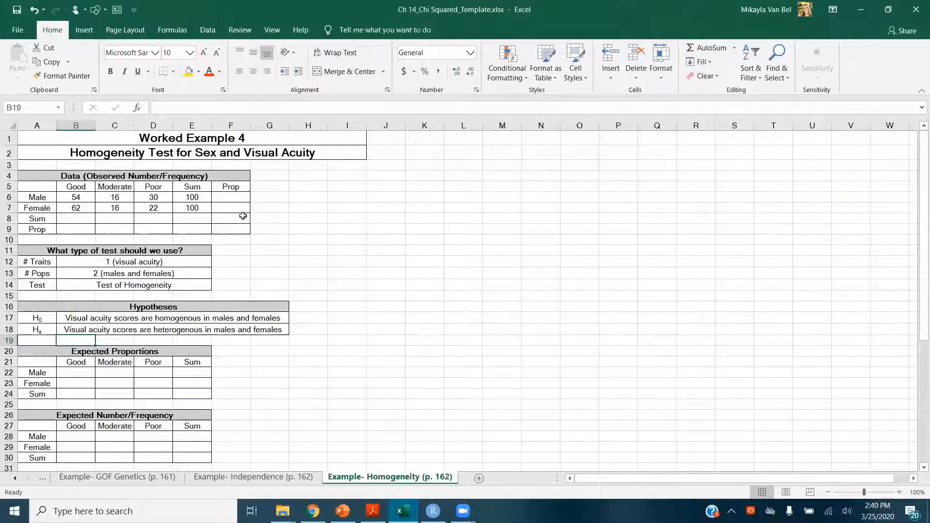
{"action": "scroll", "coordinate": [366, 256], "scroll_direction": "down", "scroll_amount": 7}
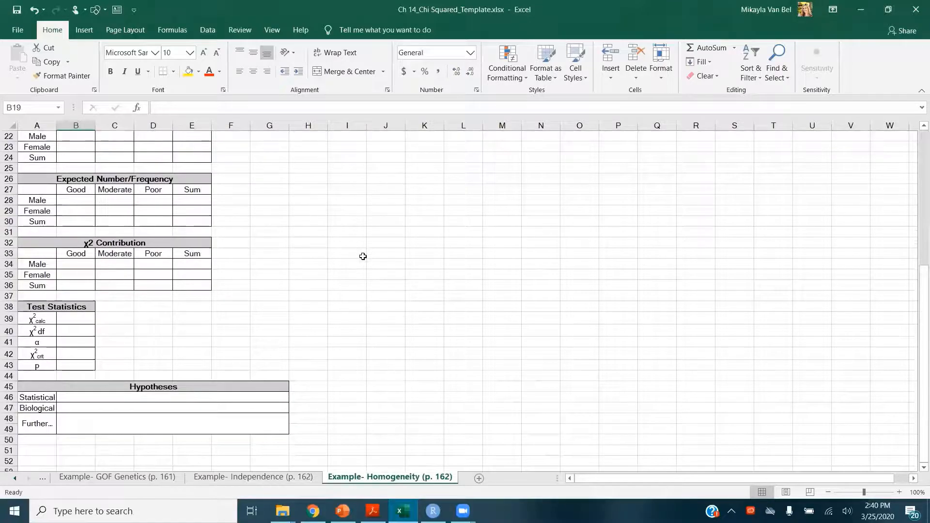
{"action": "scroll", "coordinate": [362, 256], "scroll_direction": "up", "scroll_amount": 7}
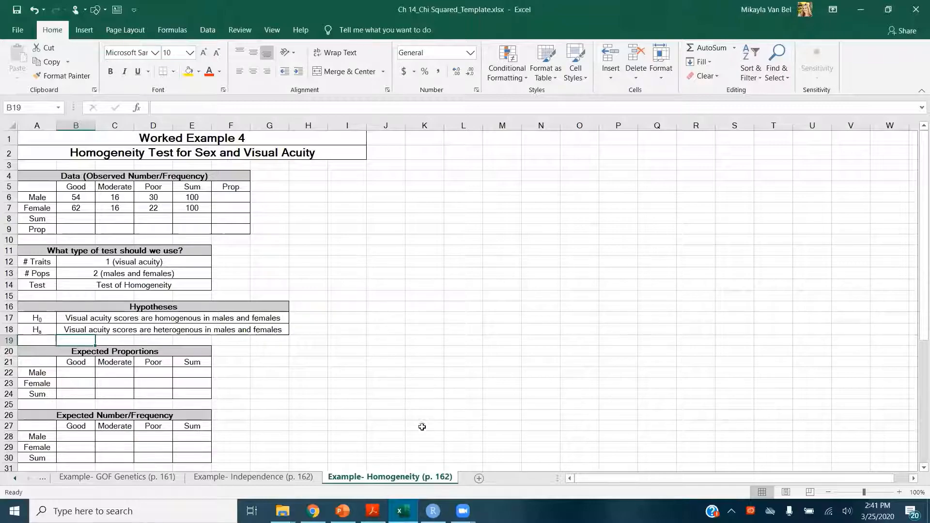
Step: Switch to RStudio and add the comment "#Test of independence" a few lines below the existing script
{"action": "left_click", "coordinate": [433, 511]}
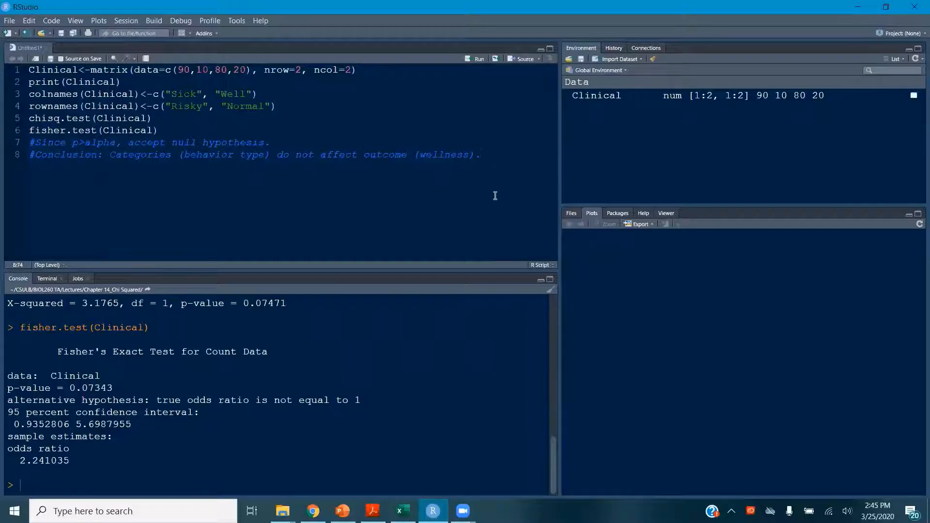
{"action": "key", "text": "Return"}
{"action": "key", "text": "Return"}
{"action": "key", "text": "Return"}
{"action": "type", "text": "#"}
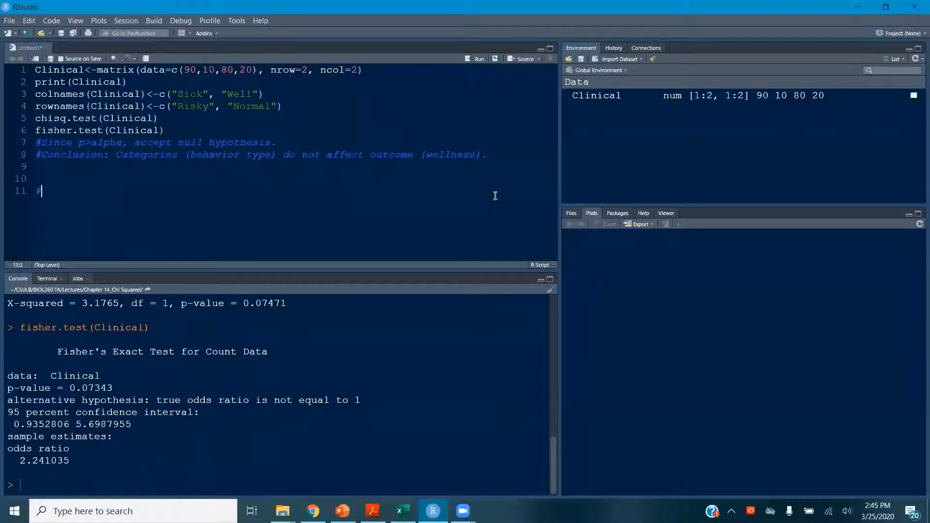
{"action": "type", "text": "Test of independepce"}
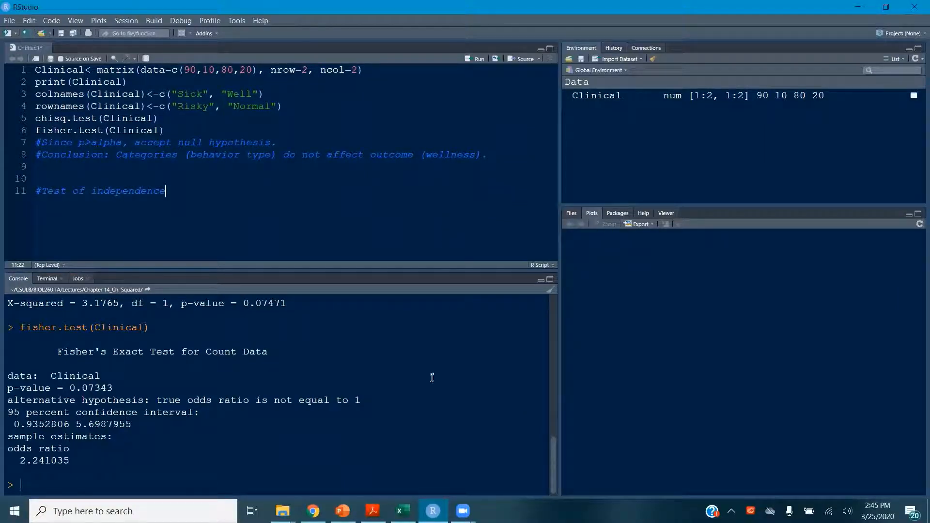
Step: Switch to Excel and copy the observed eye color and visual acuity counts with their labels (A5:E8) from the Example- Independence (p. 162) sheet
{"action": "left_click", "coordinate": [403, 511]}
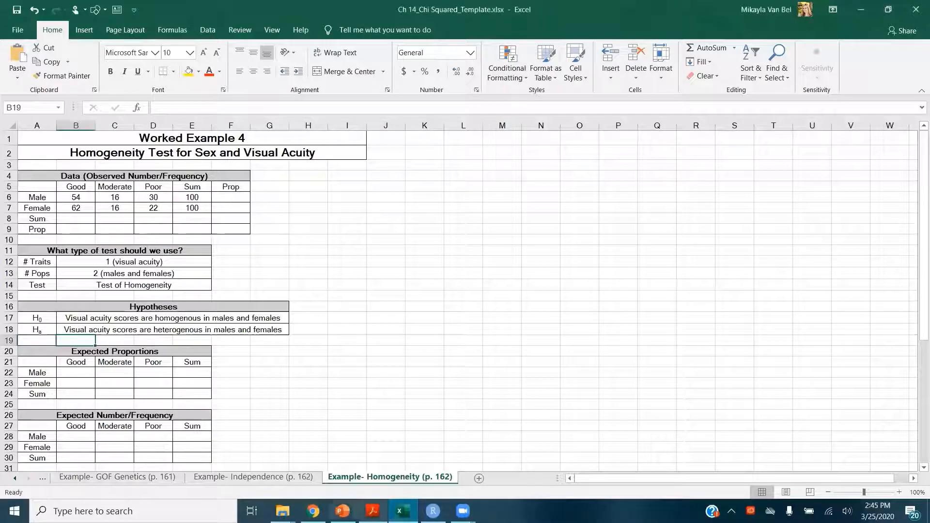
{"action": "left_click", "coordinate": [286, 479]}
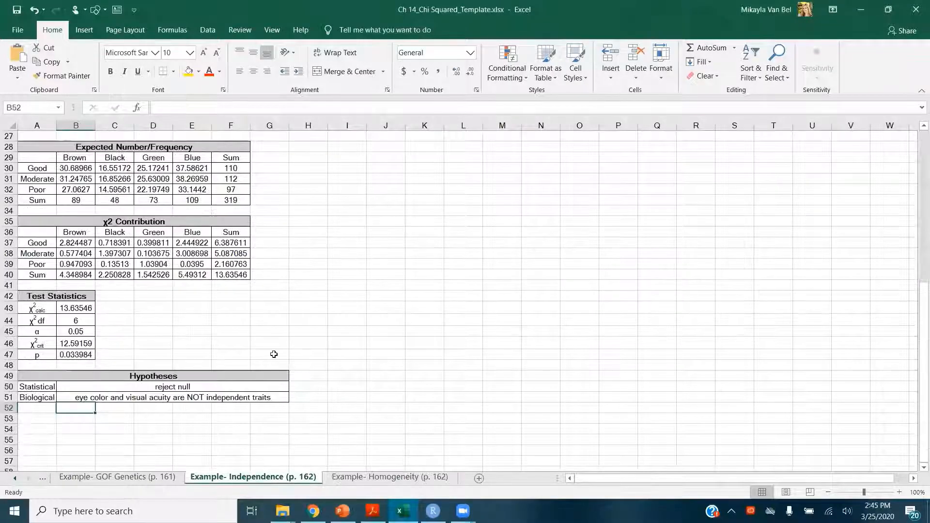
{"action": "scroll", "coordinate": [275, 355], "scroll_direction": "up", "scroll_amount": 9}
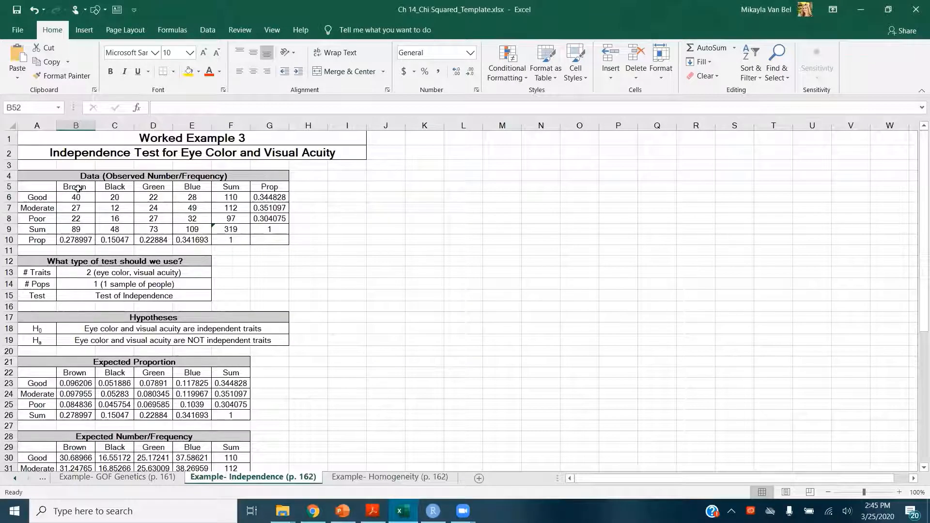
{"action": "left_click_drag", "start_coordinate": [47, 189], "coordinate": [185, 215]}
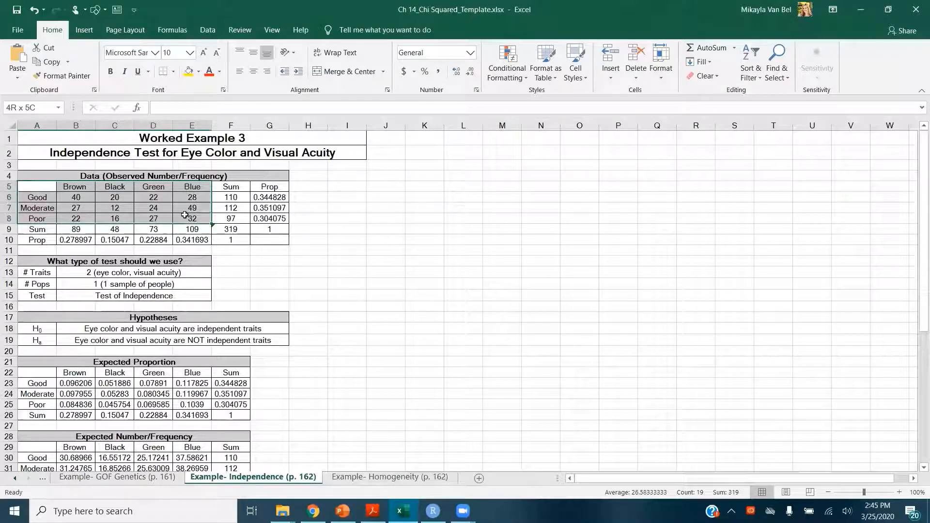
{"action": "mouse_move", "coordinate": [184, 215]}
{"action": "left_mouse_down"}
{"action": "mouse_move", "coordinate": [274, 214]}
{"action": "mouse_move", "coordinate": [224, 214]}
{"action": "mouse_move", "coordinate": [201, 196]}
{"action": "mouse_move", "coordinate": [201, 220]}
{"action": "left_mouse_up"}
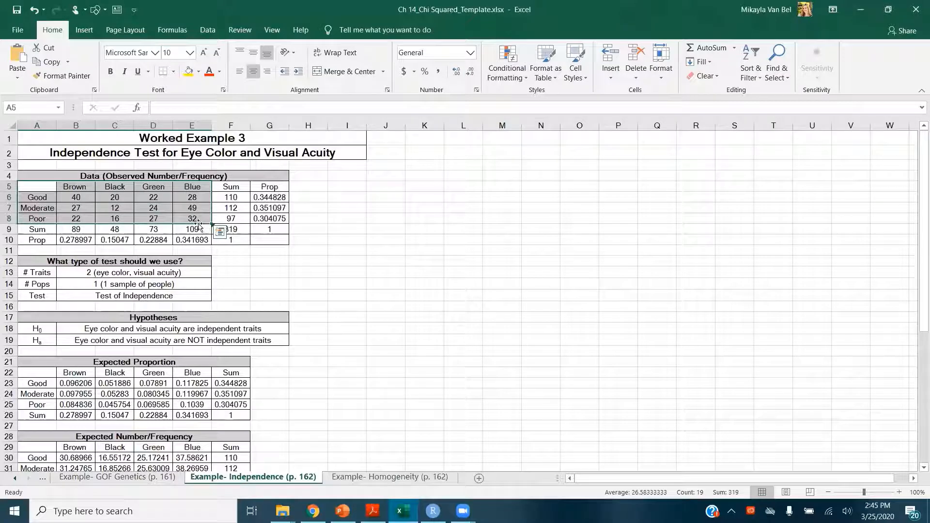
{"action": "key", "text": "ctrl+c"}
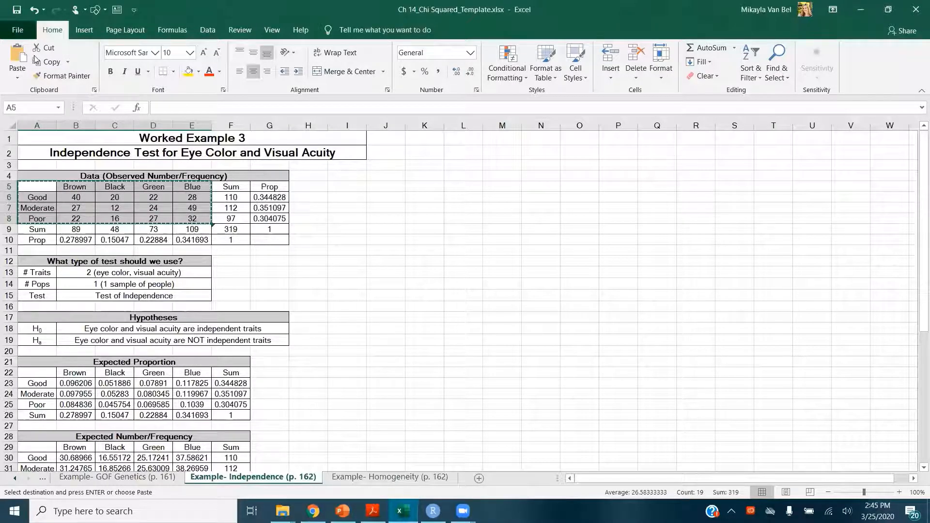
Step: Create a new blank workbook and paste the copied table starting at A1
{"action": "left_click", "coordinate": [21, 32]}
{"action": "left_click", "coordinate": [39, 84]}
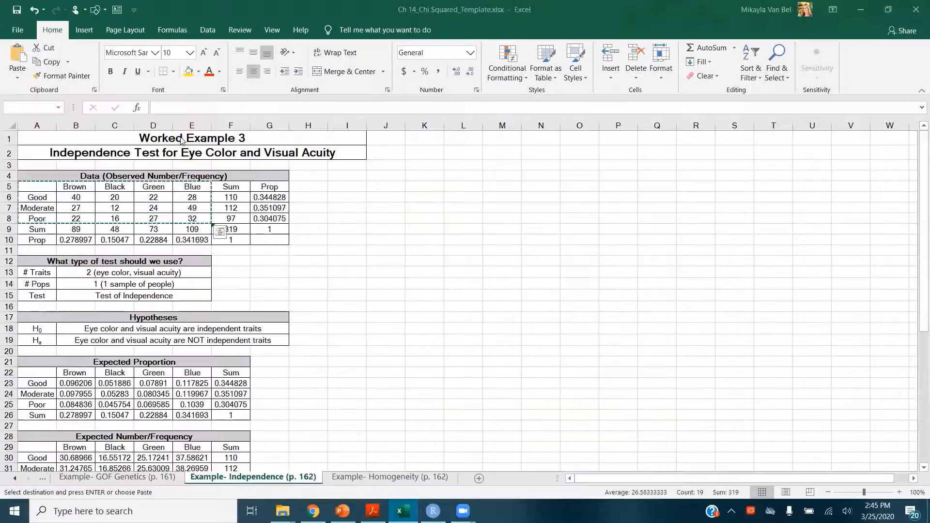
{"action": "key", "text": "ctrl+v"}
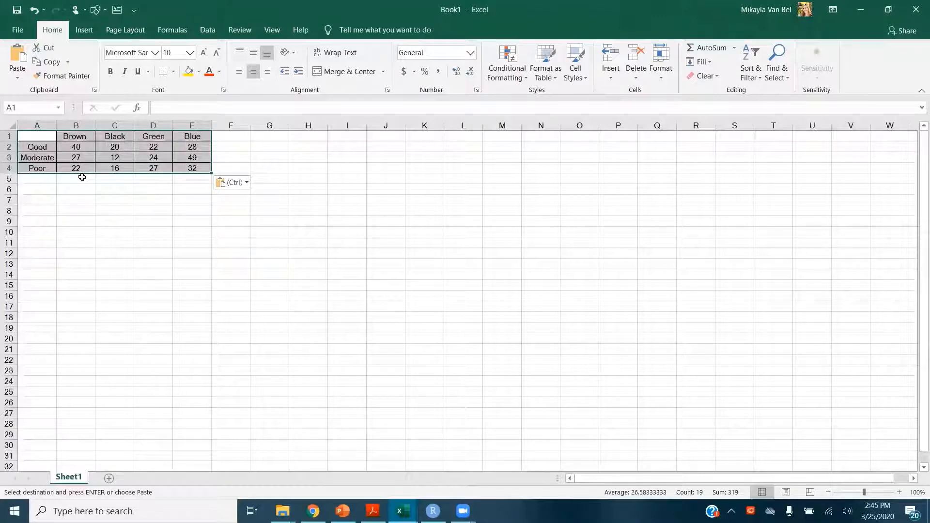
Step: Save the new workbook to the Desktop as Independence in CSV (Comma delimited) format
{"action": "left_click", "coordinate": [17, 10]}
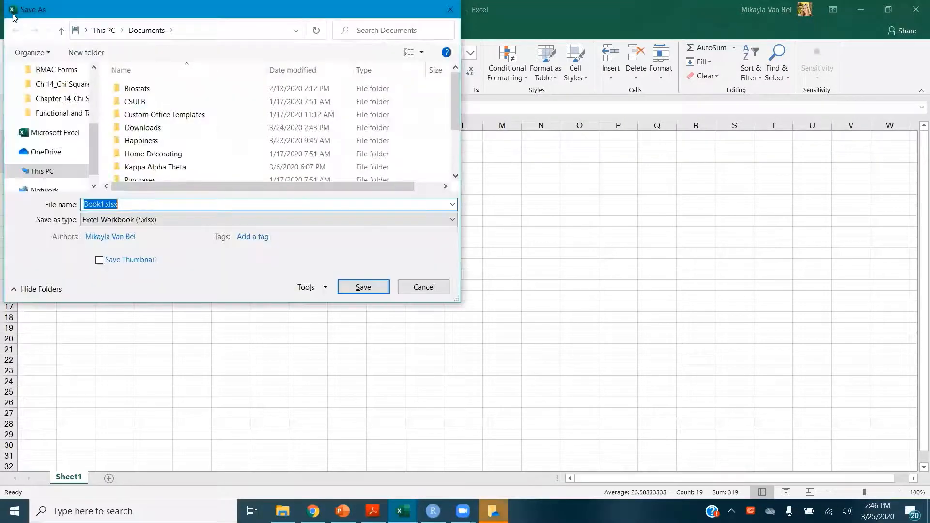
{"action": "left_click", "coordinate": [70, 174]}
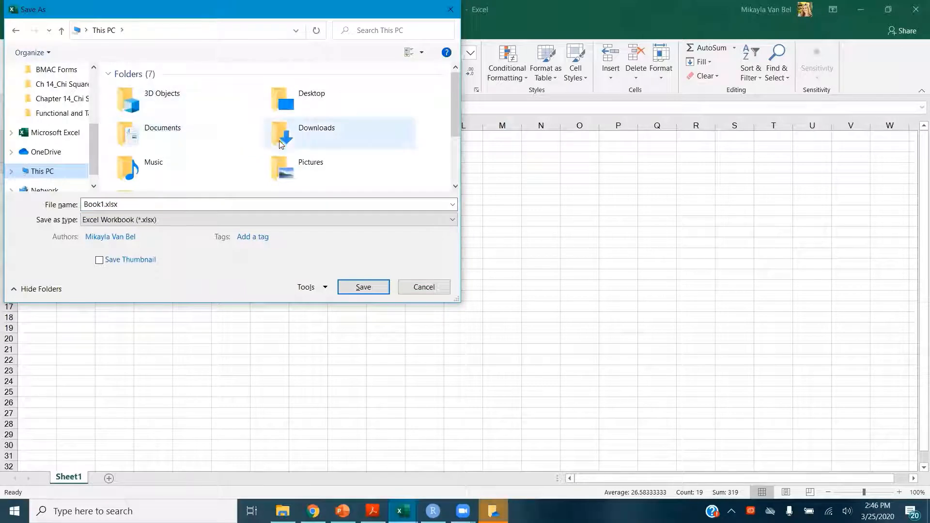
{"action": "double_click", "coordinate": [310, 110]}
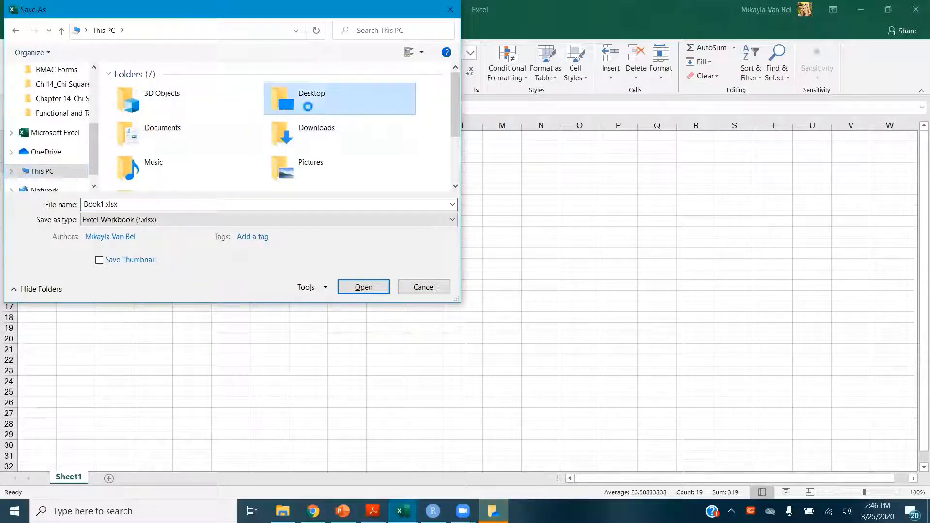
{"action": "double_click", "coordinate": [92, 204]}
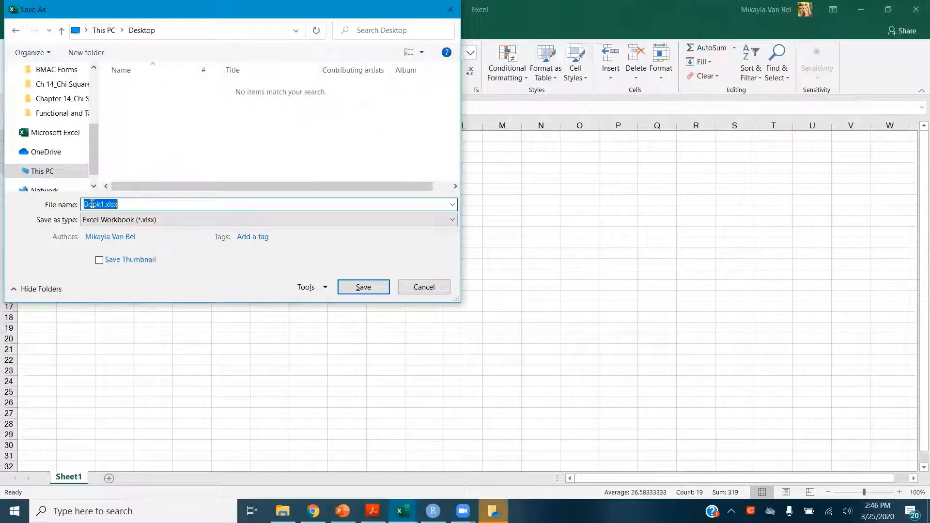
{"action": "type", "text": "Indepe"}
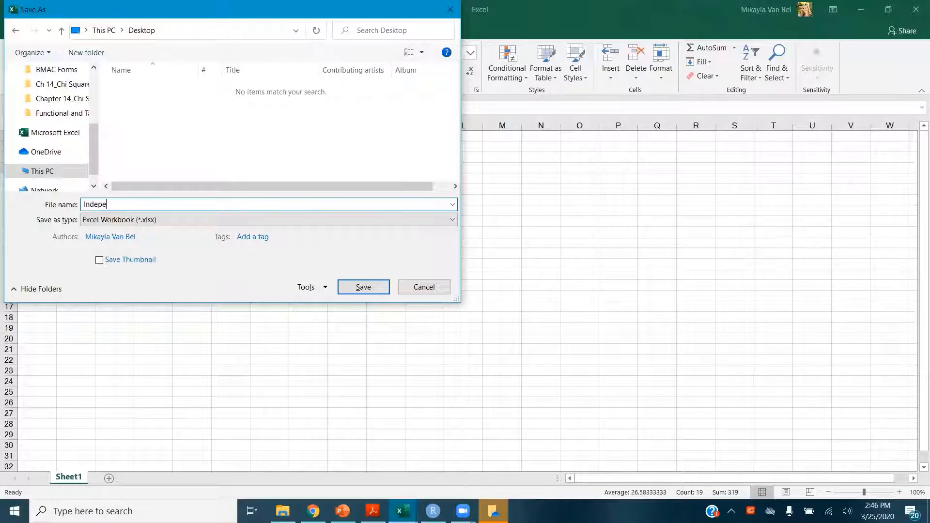
{"action": "type", "text": "ndence"}
{"action": "left_click", "coordinate": [111, 220]}
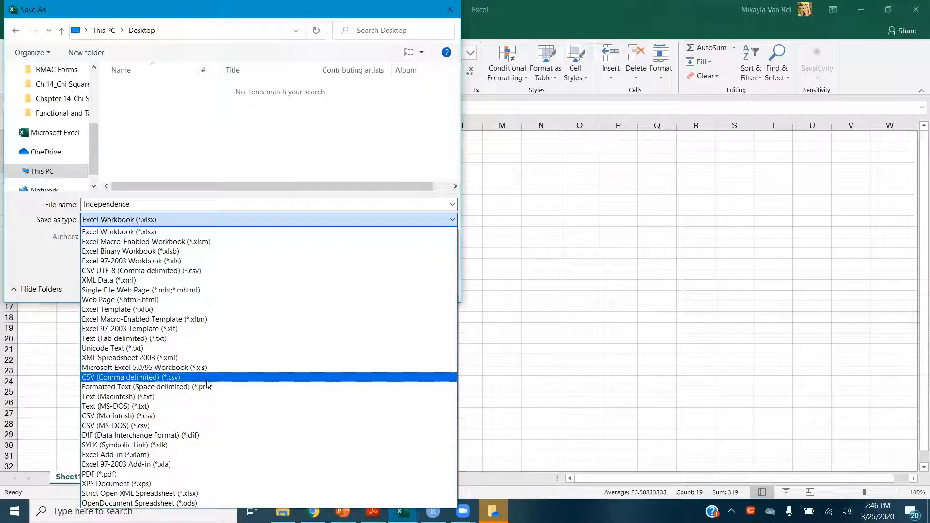
{"action": "left_click", "coordinate": [167, 380]}
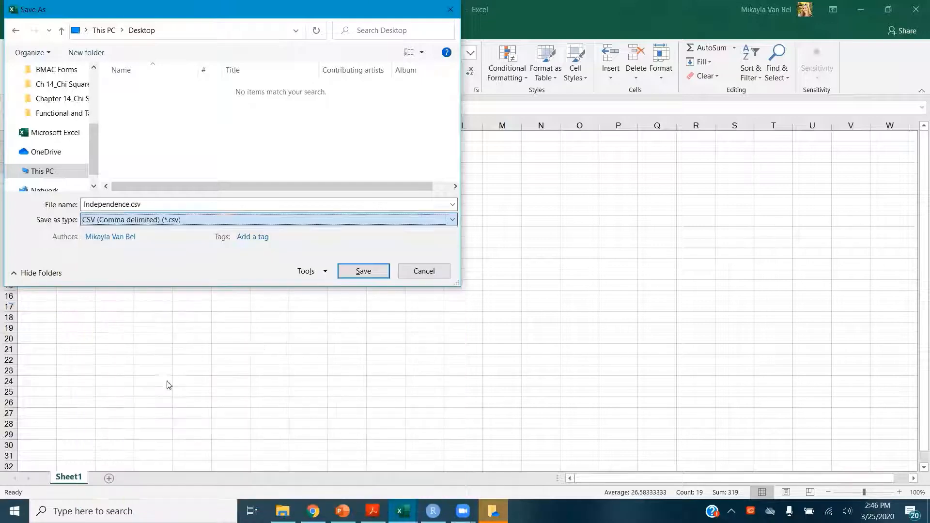
{"action": "left_click", "coordinate": [351, 274]}
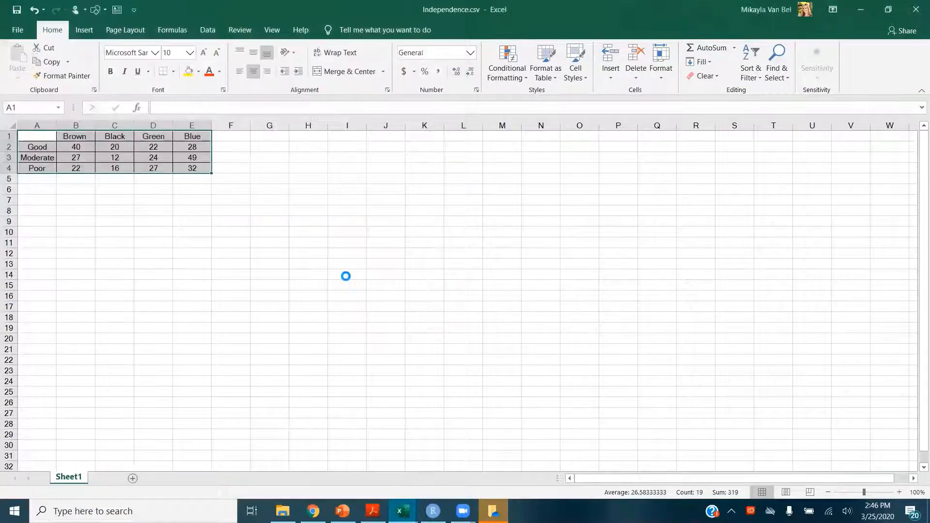
{"action": "left_click", "coordinate": [423, 290]}
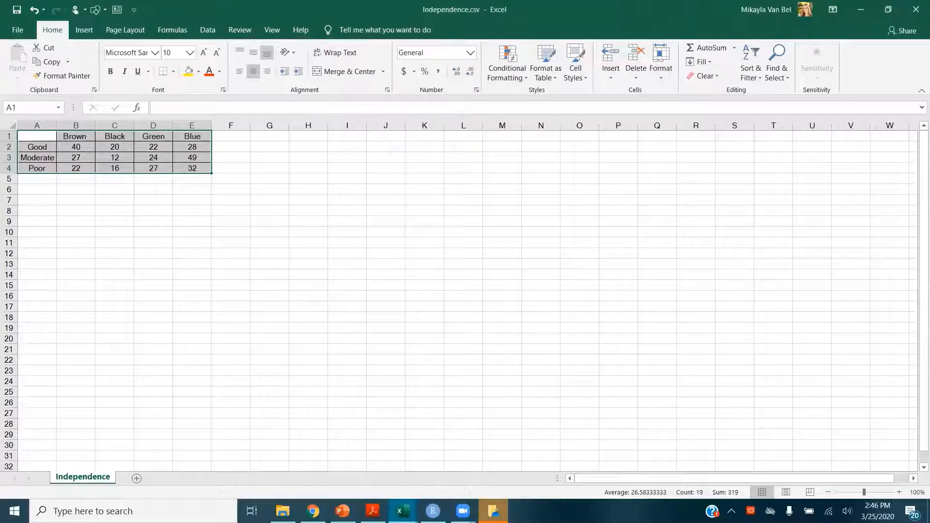
{"action": "right_click", "coordinate": [494, 511]}
{"action": "left_click", "coordinate": [493, 486]}
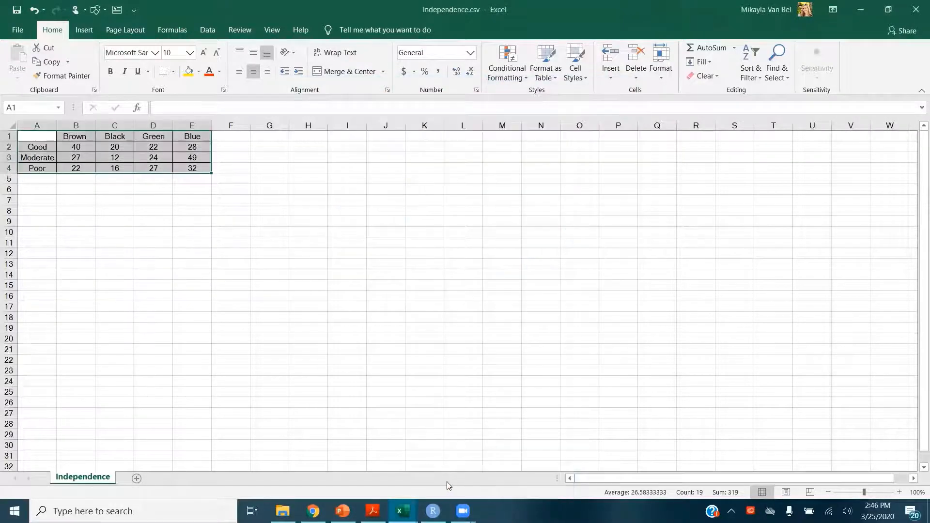
Step: Switch to RStudio, start a new line under the comment, and set the working directory to the Desktop
{"action": "left_click", "coordinate": [432, 511]}
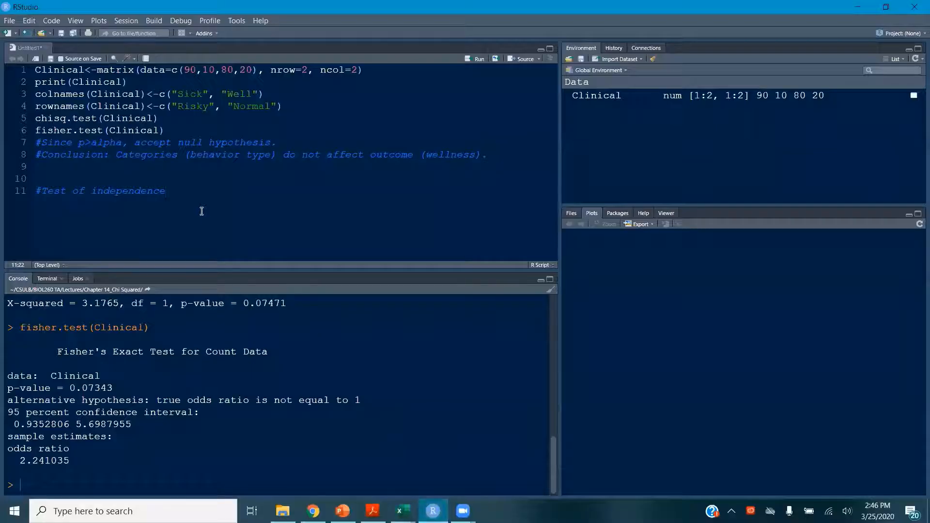
{"action": "key", "text": "Return"}
{"action": "left_click", "coordinate": [135, 24]}
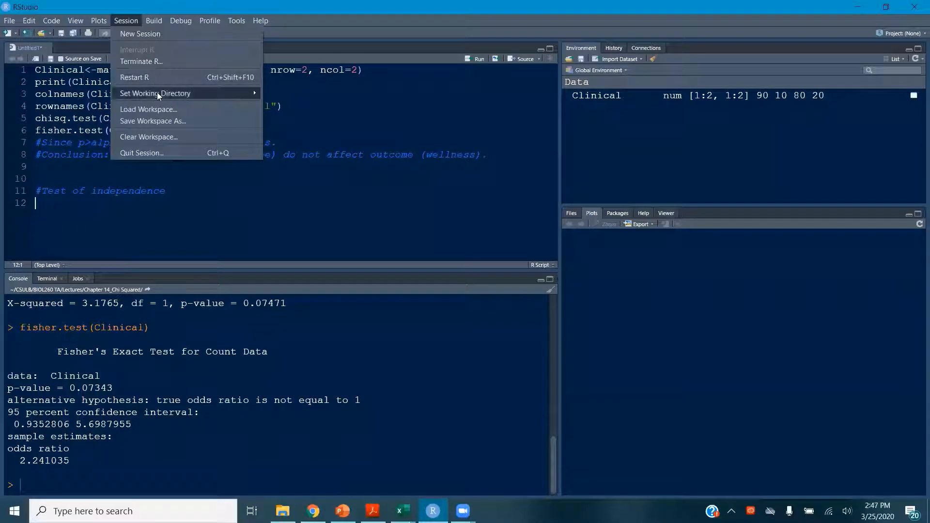
{"action": "mouse_move", "coordinate": [157, 92]}
{"action": "left_click", "coordinate": [299, 123]}
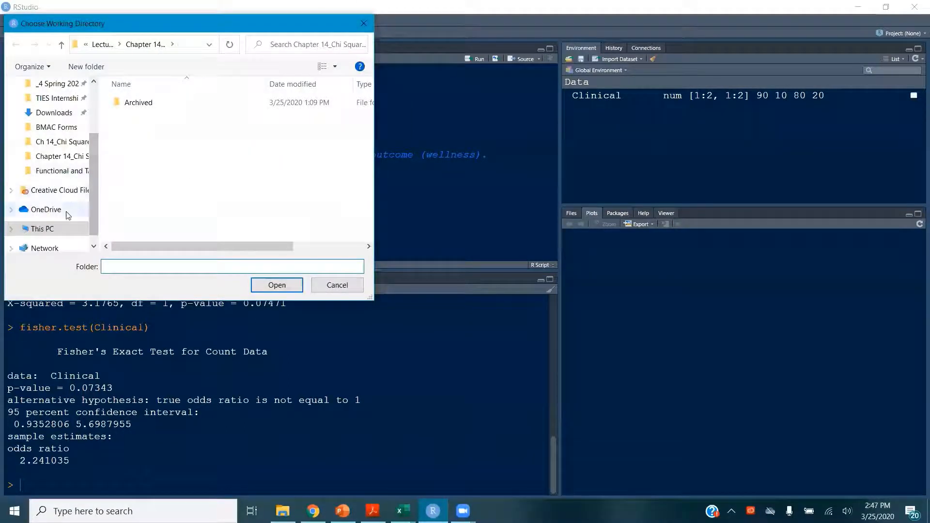
{"action": "left_click", "coordinate": [63, 226]}
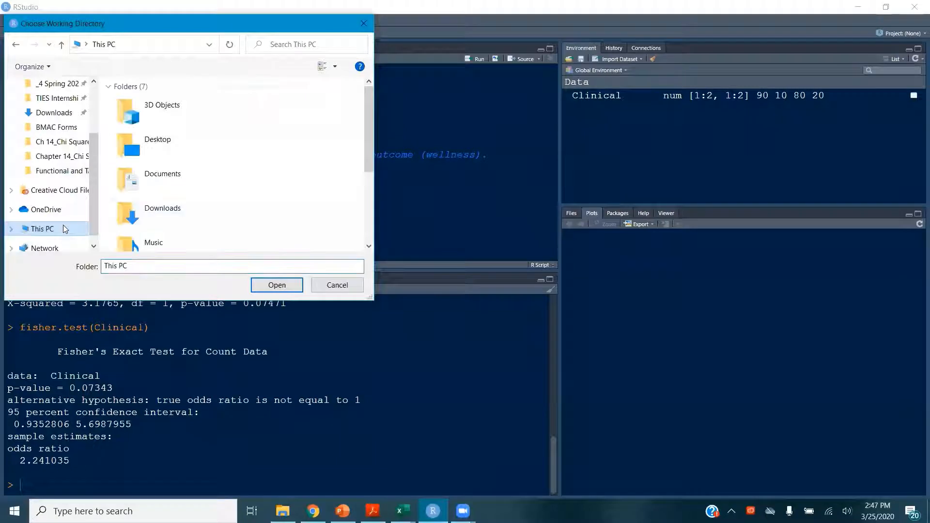
{"action": "left_click", "coordinate": [156, 148]}
{"action": "left_click", "coordinate": [277, 284]}
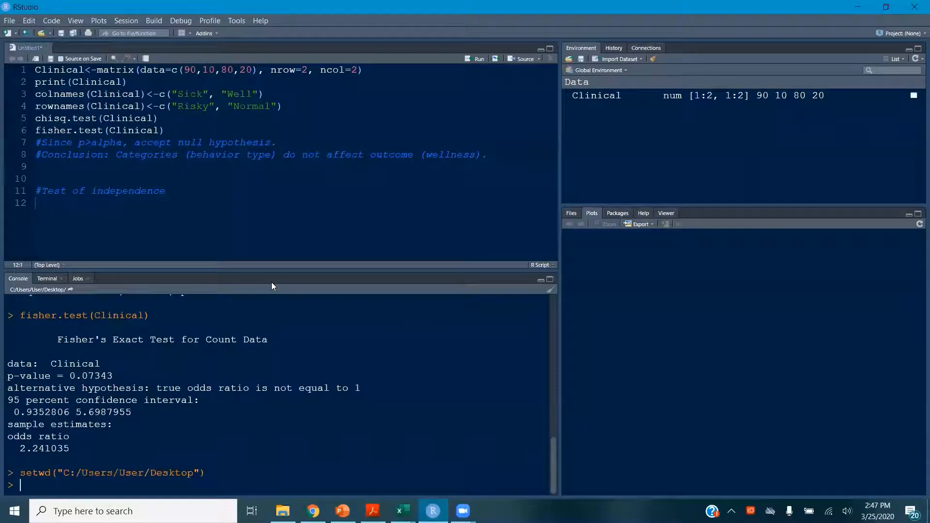
Step: Add and run the line Ind<-read.csv("Independence.csv", header=T, row.names=1) on line 12 of the script
{"action": "left_click", "coordinate": [165, 199]}
{"action": "type", "text": "Ind"}
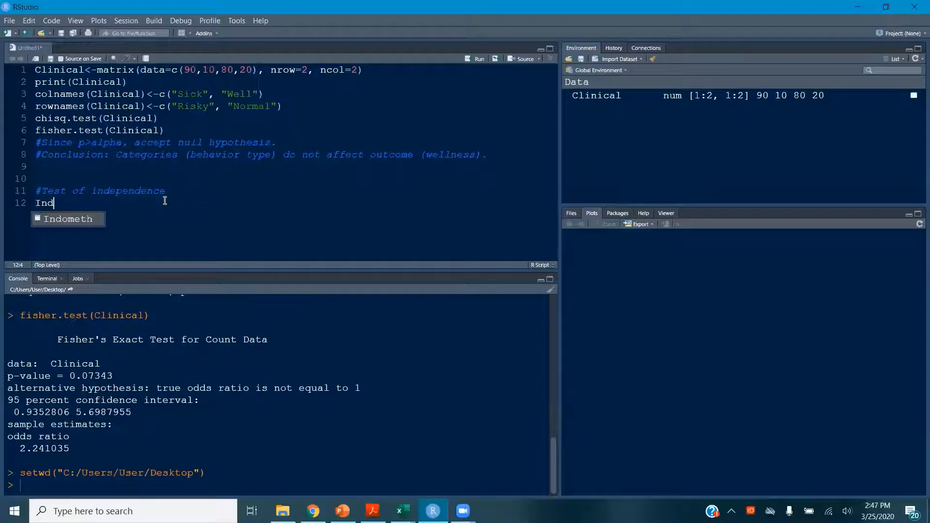
{"action": "type", "text": "<"}
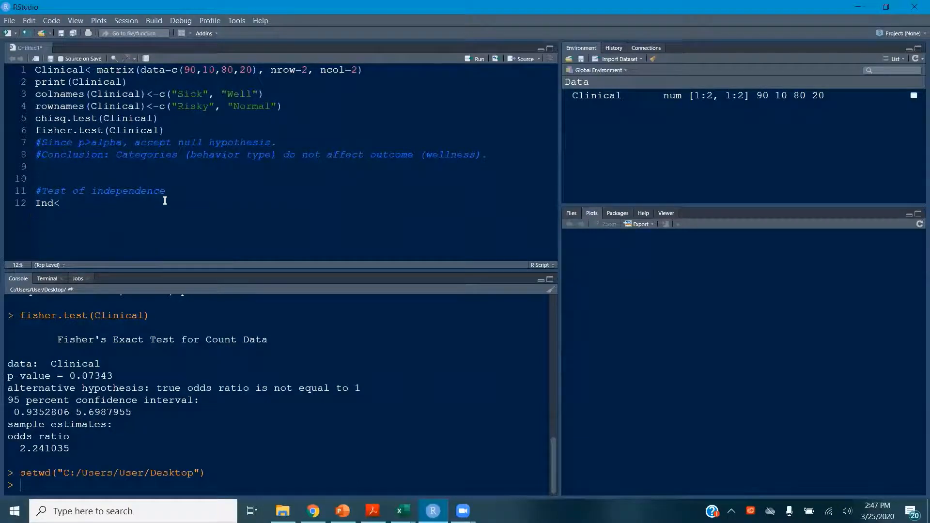
{"action": "type", "text": "-read.csv(\""}
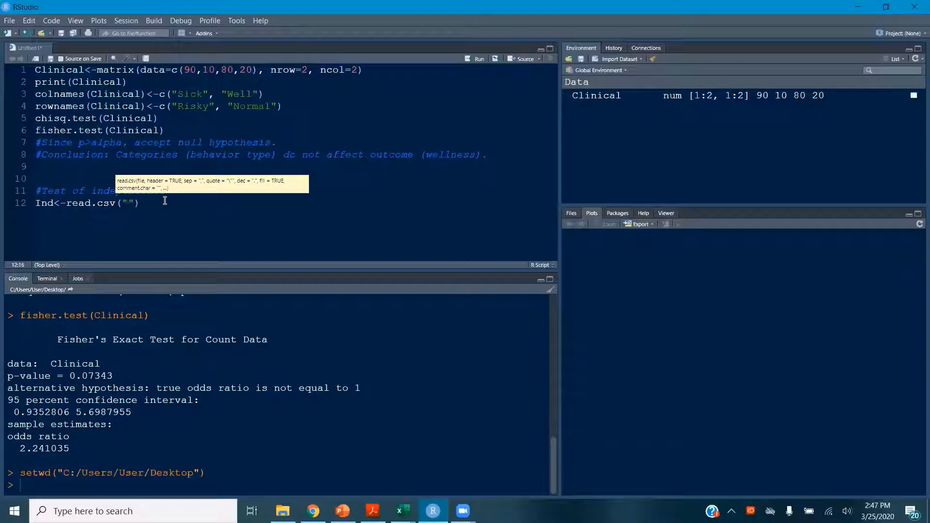
{"action": "type", "text": "Independence.csv"}
{"action": "type", "text": "\", h"}
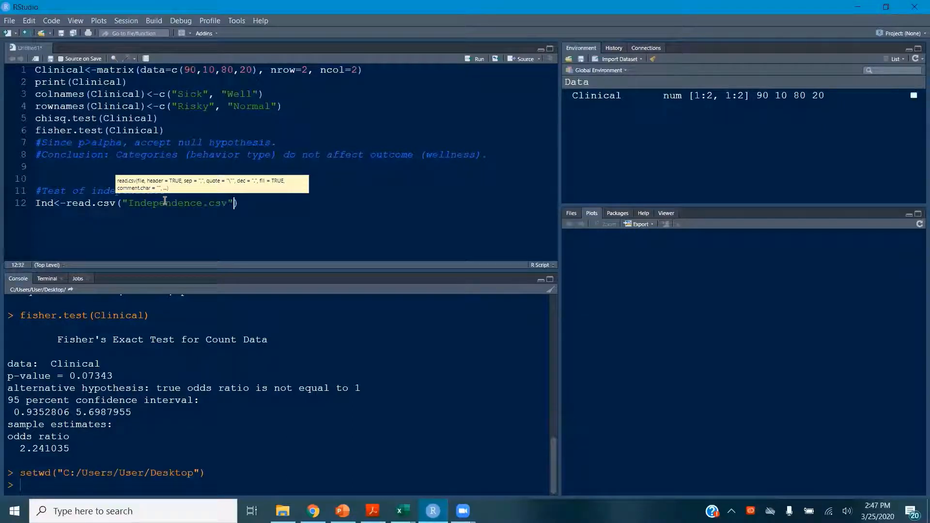
{"action": "type", "text": "eader=T,"}
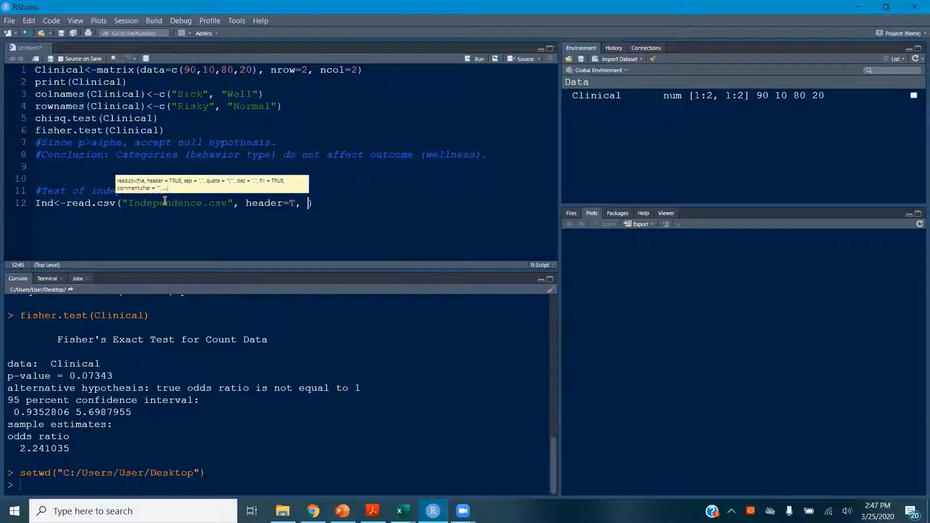
{"action": "type", "text": "row.names=1"}
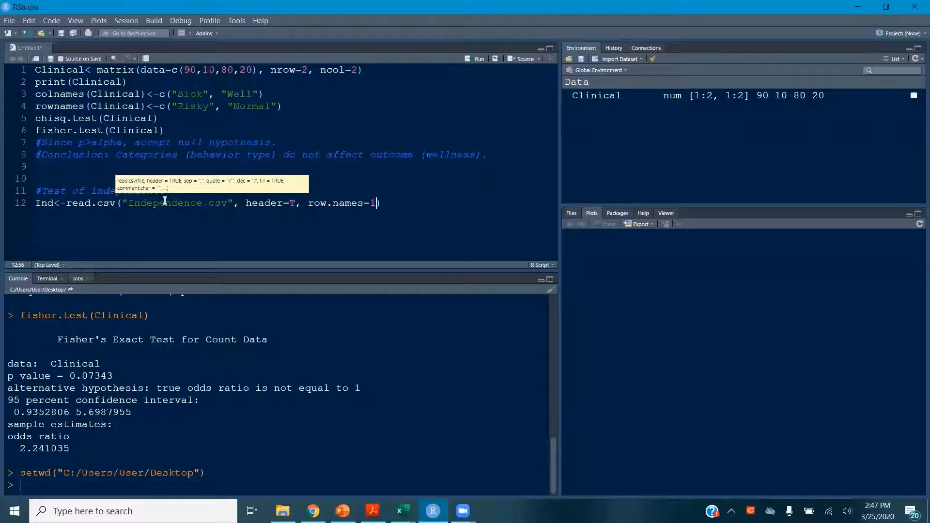
{"action": "key", "text": "ctrl+Return"}
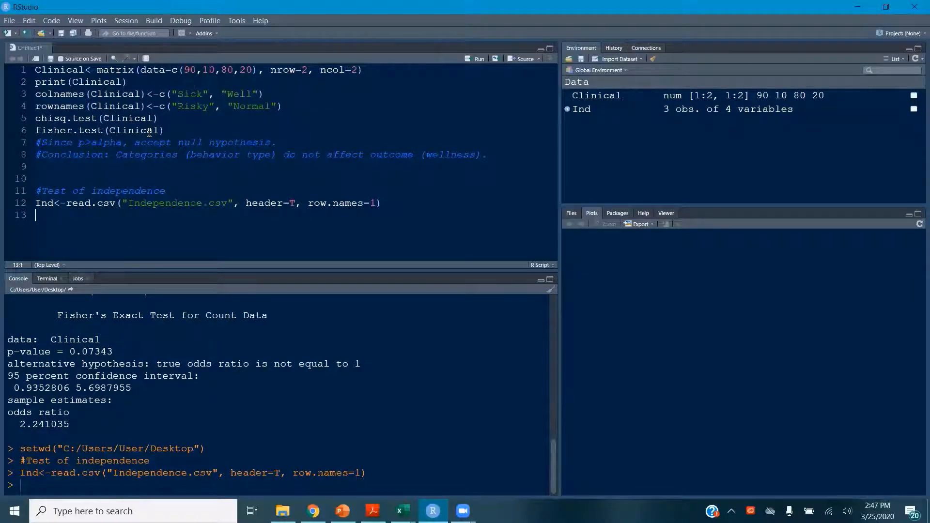
Step: Add and run print(Ind) on line 13 and chisq.test(Ind) on line 14 of the script
{"action": "type", "text": "print(In"}
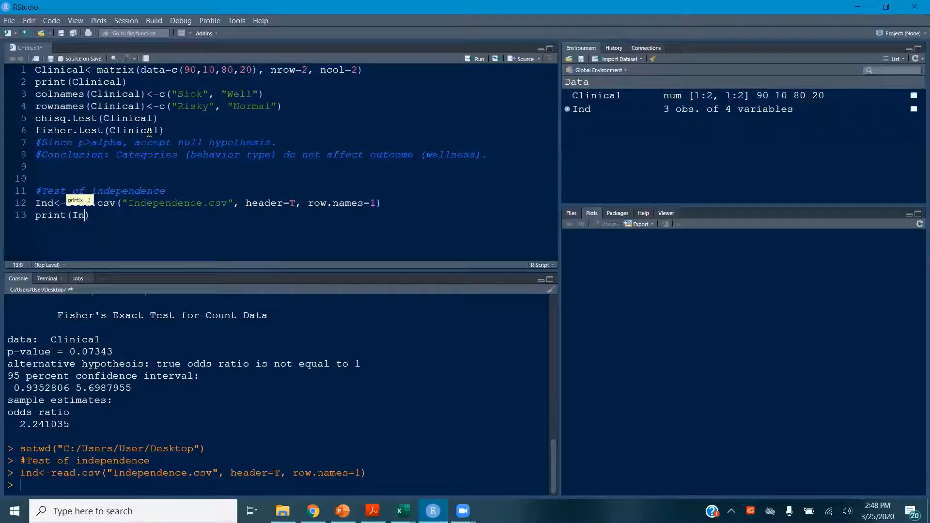
{"action": "type", "text": "d"}
{"action": "key", "text": "ctrl+Return"}
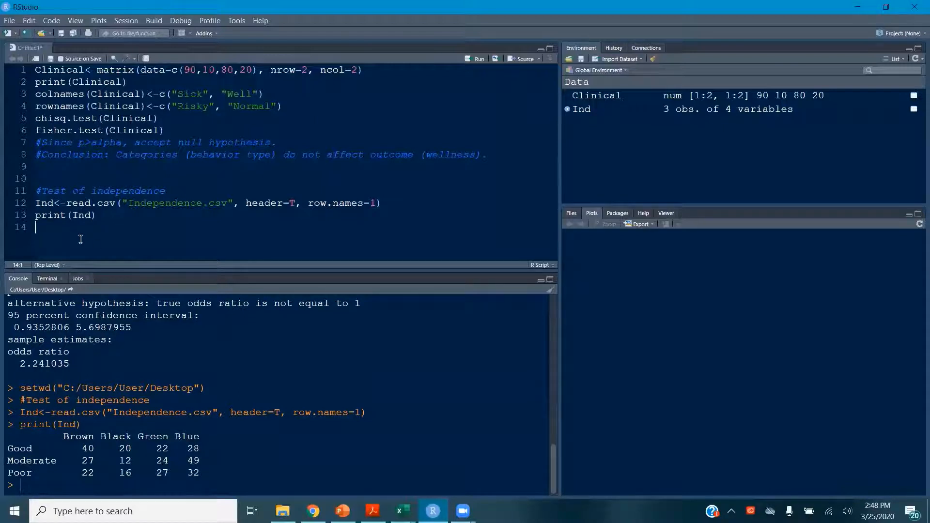
{"action": "type", "text": "chisq.te"}
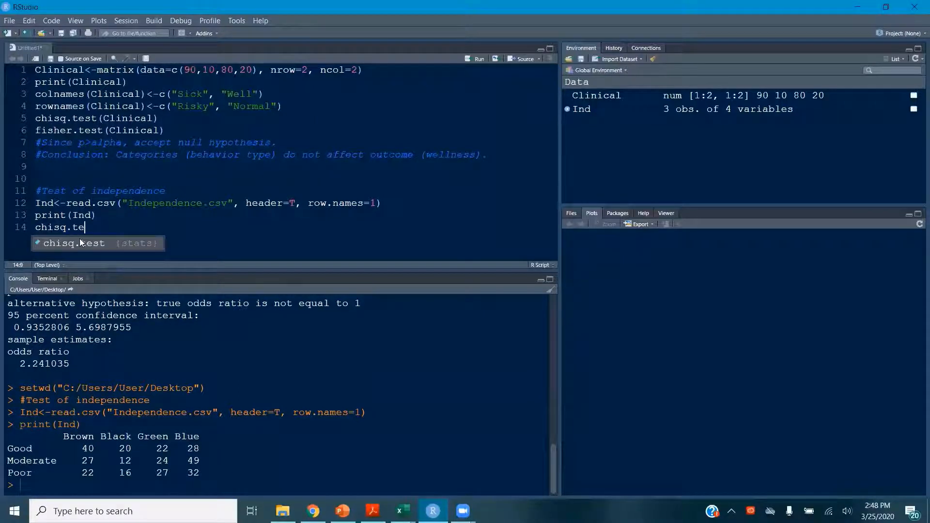
{"action": "type", "text": "st(Ind"}
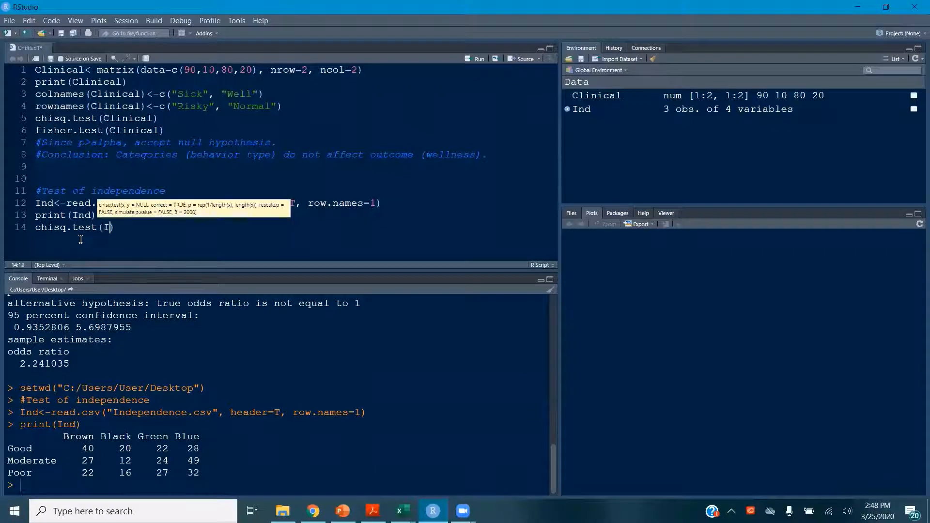
{"action": "key", "text": "ctrl+Return"}
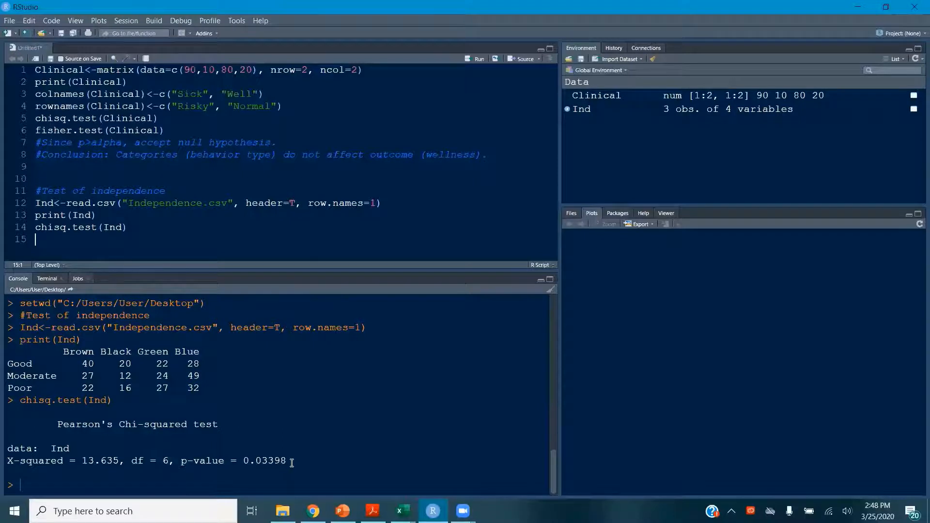
Step: Switch to the Ch 14_Chi Squared_Template workbook in Excel and check the test statistics of the Independence example
{"action": "mouse_move", "coordinate": [403, 511]}
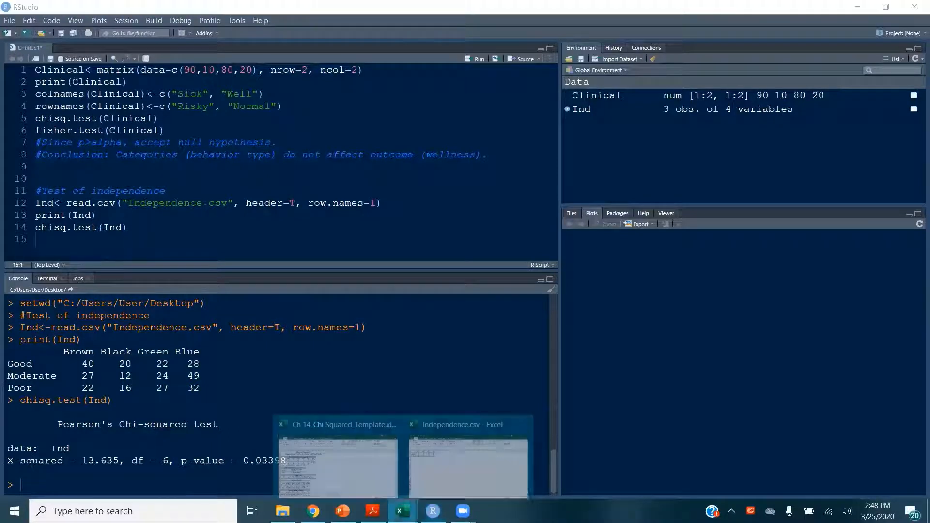
{"action": "left_click", "coordinate": [369, 486]}
{"action": "scroll", "coordinate": [210, 360], "scroll_direction": "down", "scroll_amount": 2}
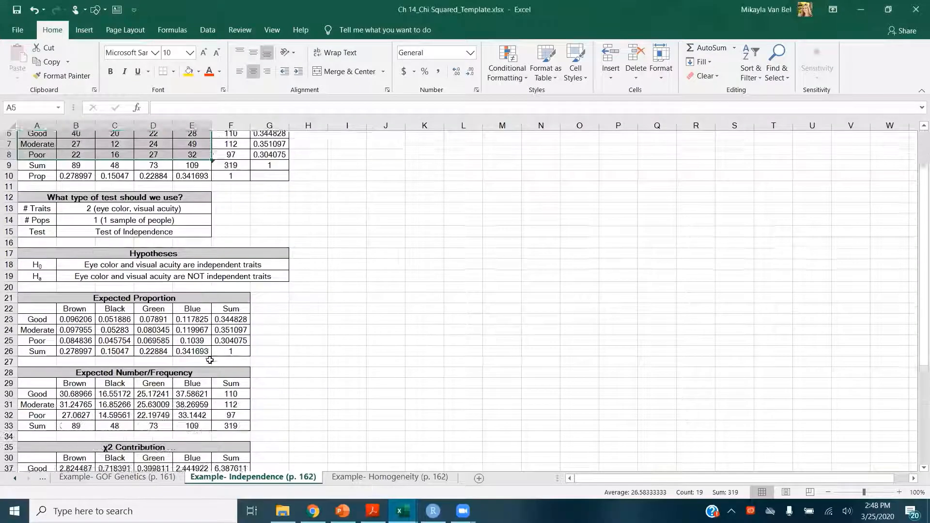
{"action": "scroll", "coordinate": [210, 360], "scroll_direction": "down", "scroll_amount": 5}
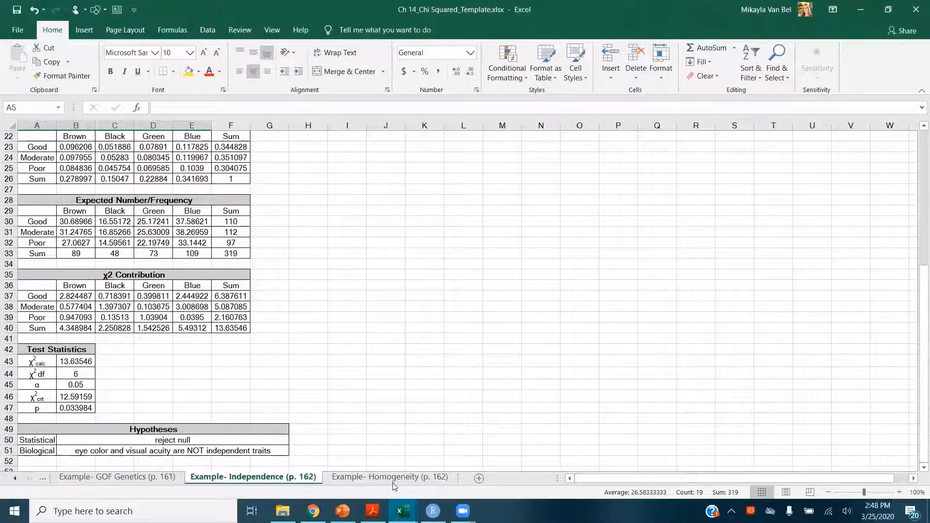
Step: Switch to RStudio and add the comment "#Test of homogeneity" on line 16, leaving a blank line above it
{"action": "left_click", "coordinate": [432, 511]}
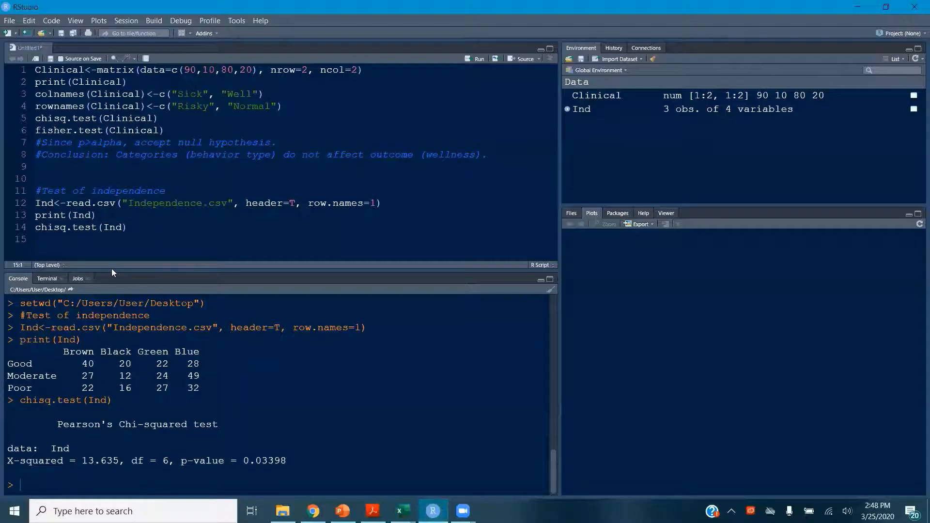
{"action": "key", "text": "Return"}
{"action": "type", "text": "#Test of homogeneity"}
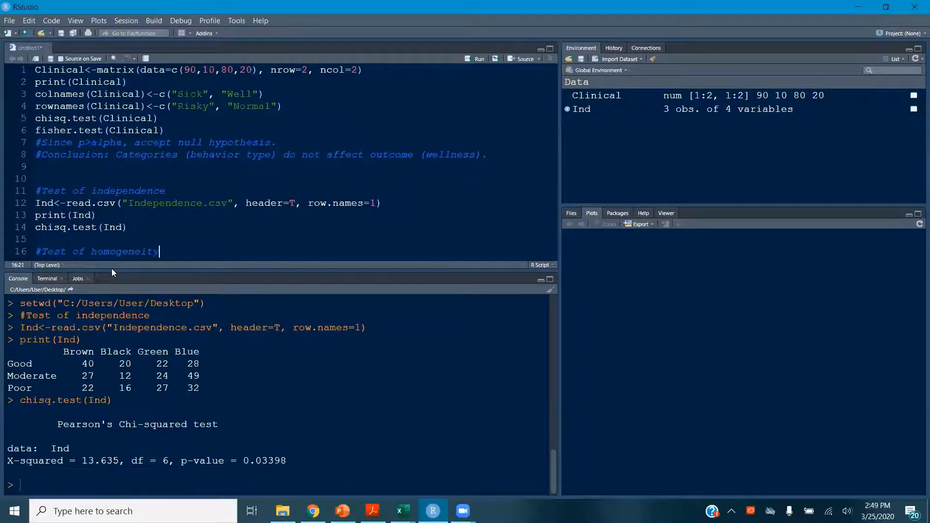
{"action": "key", "text": "Return"}
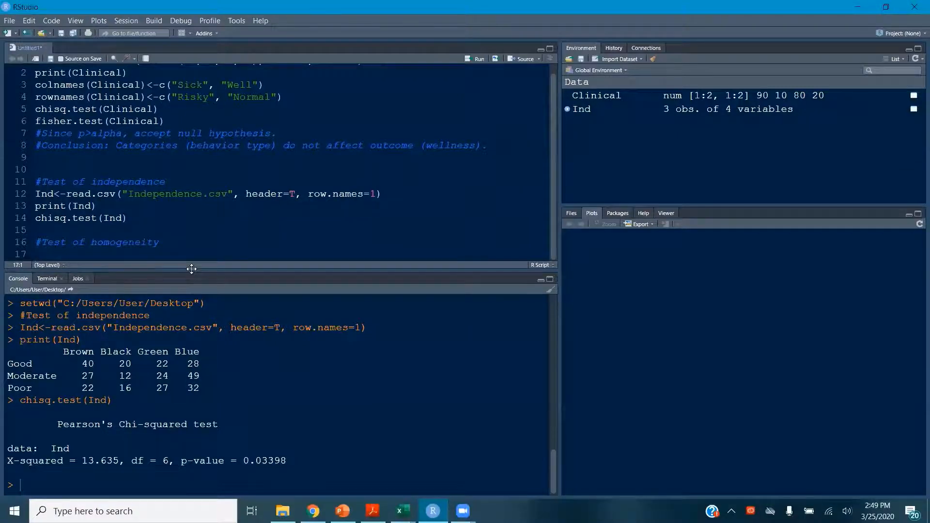
Step: Switch to the chi-squared template workbook in Excel and copy the observed data A5:D7 from the Example- Homogeneity (p. 162) sheet
{"action": "left_click", "coordinate": [402, 511]}
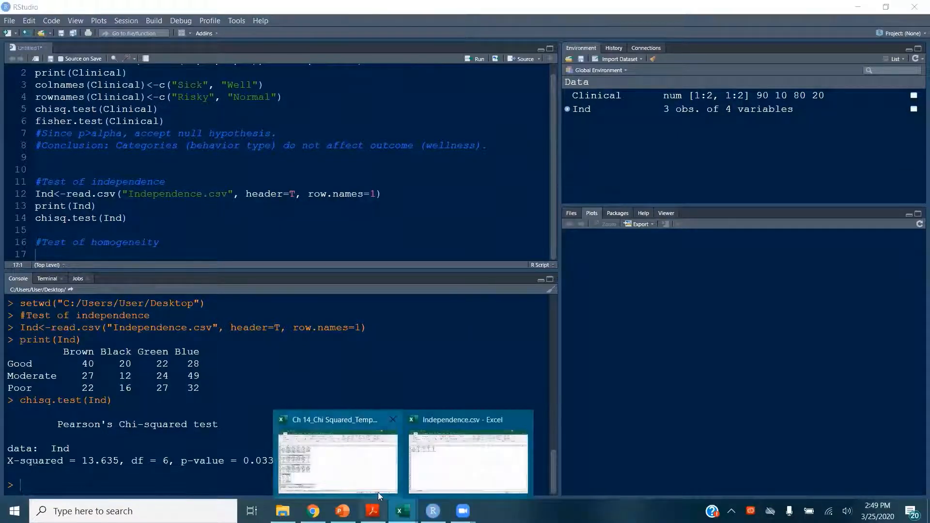
{"action": "left_click", "coordinate": [367, 483]}
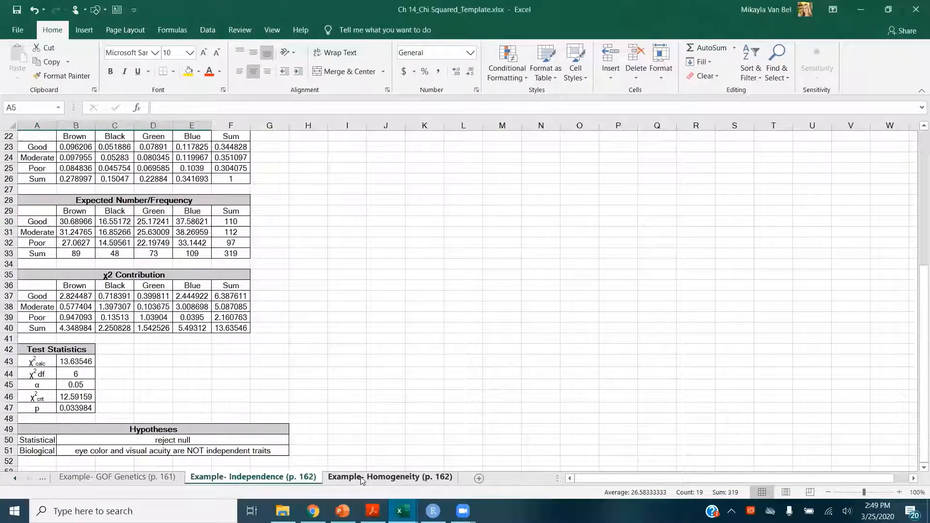
{"action": "left_click", "coordinate": [358, 477]}
{"action": "left_click_drag", "start_coordinate": [49, 186], "coordinate": [154, 205]}
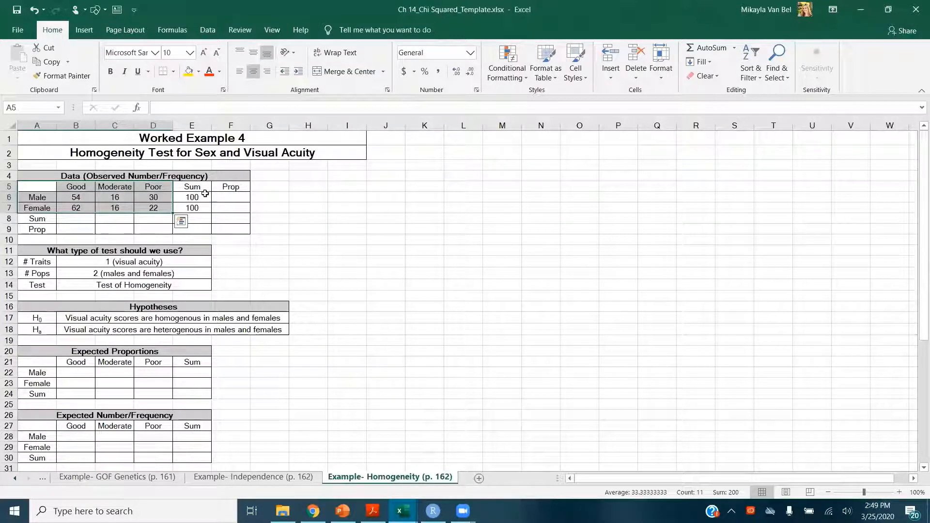
{"action": "key", "text": "ctrl+c"}
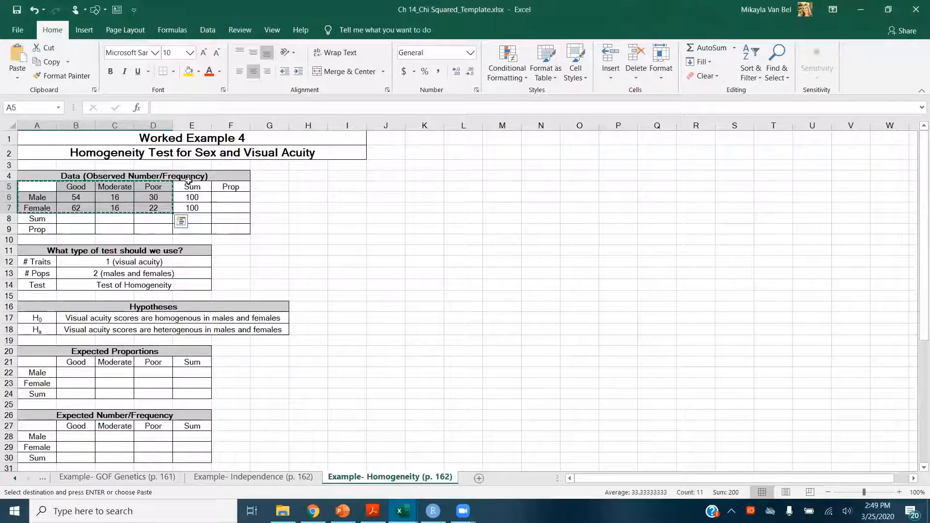
Step: Create another blank workbook and paste the copied male and female acuity table at A1
{"action": "left_click", "coordinate": [11, 33]}
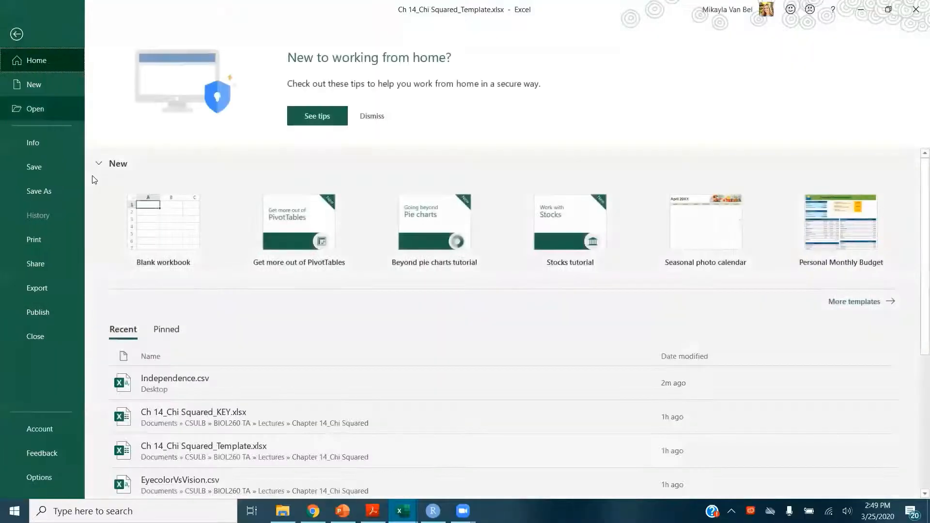
{"action": "left_click", "coordinate": [179, 234]}
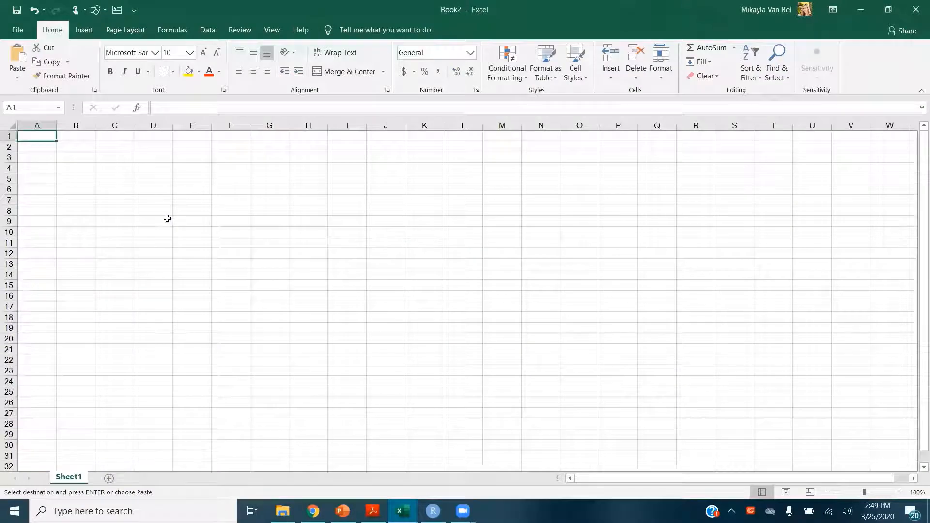
{"action": "key", "text": "ctrl+v"}
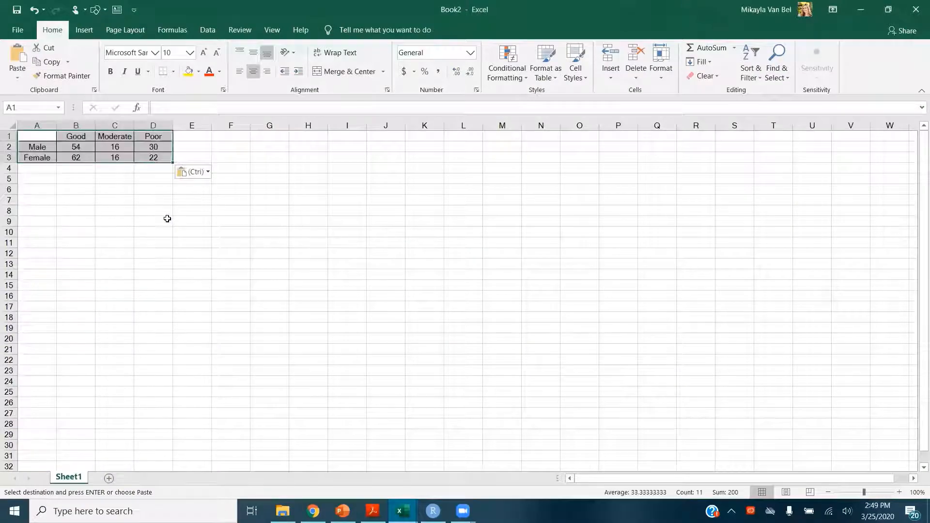
Step: Save the workbook to the Desktop as Homogeneity in CSV (Comma delimited) format
{"action": "left_click", "coordinate": [22, 15]}
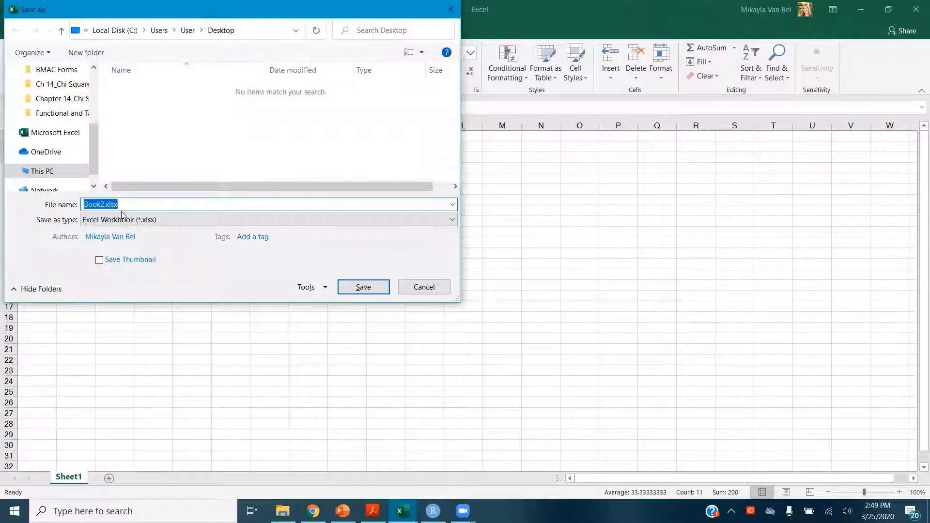
{"action": "type", "text": "Homogeneity"}
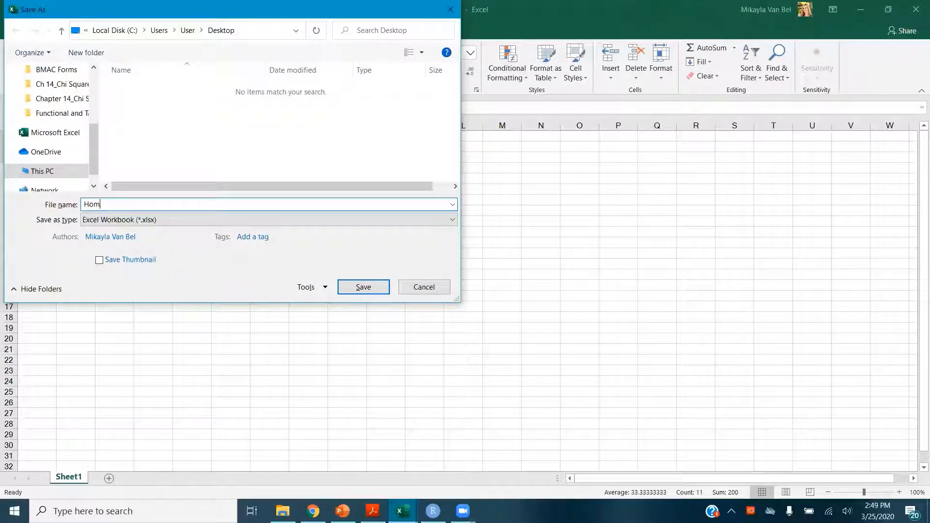
{"action": "left_click", "coordinate": [114, 221]}
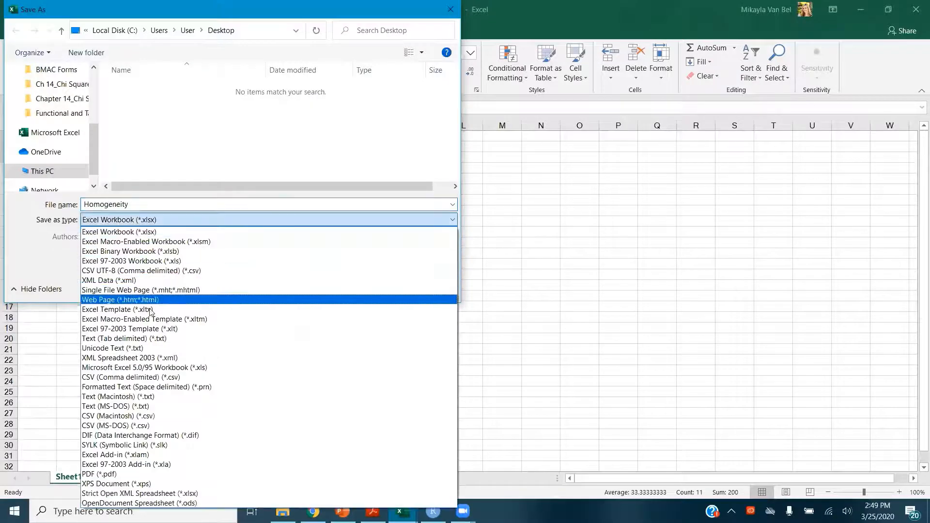
{"action": "left_click", "coordinate": [167, 377]}
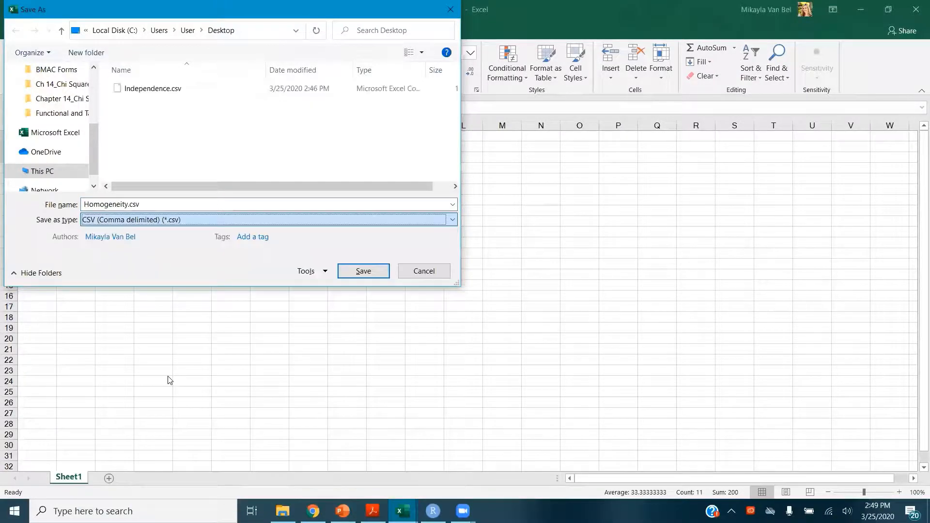
{"action": "left_click", "coordinate": [364, 271]}
{"action": "left_click", "coordinate": [421, 293]}
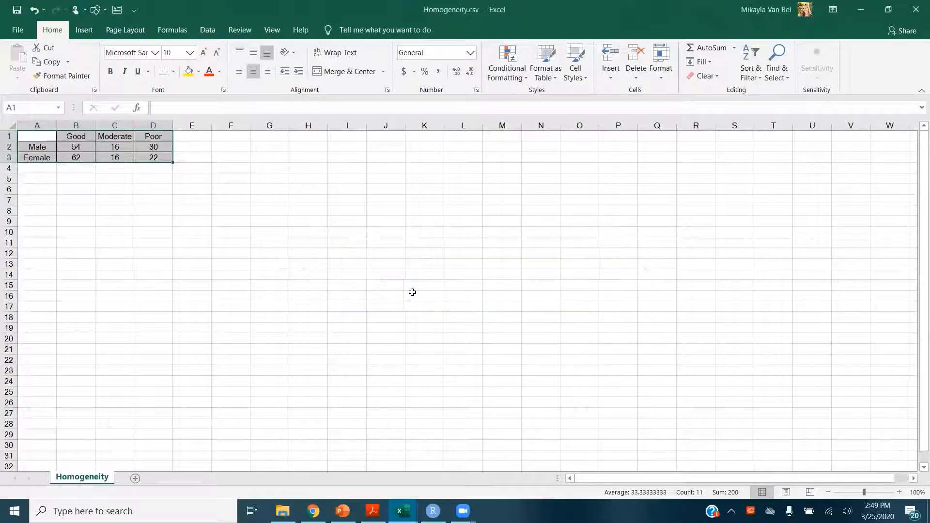
Step: Switch to RStudio and add and run Hom<-read.csv("Homogeneity.csv", header=T, row.names=1) on line 17 of the script
{"action": "left_click", "coordinate": [433, 511]}
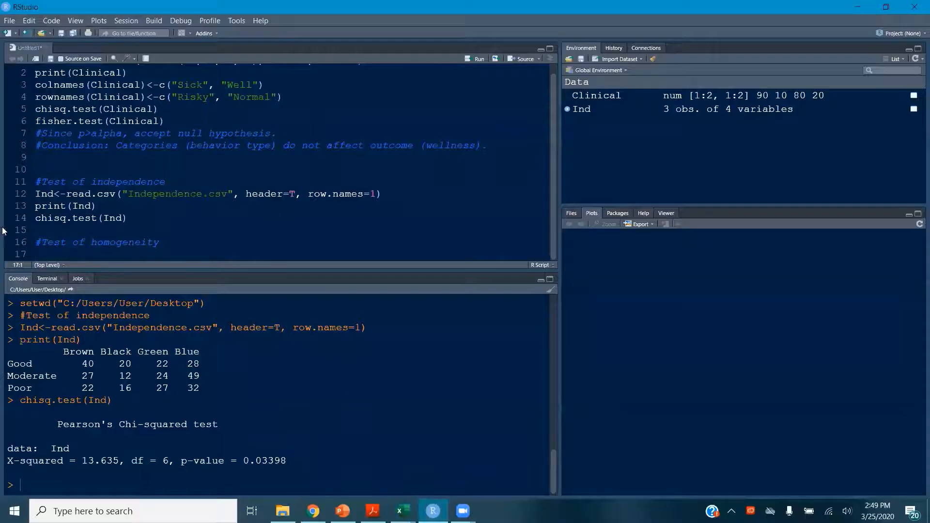
{"action": "left_click", "coordinate": [61, 255]}
{"action": "type", "text": "Hom<-read.c"}
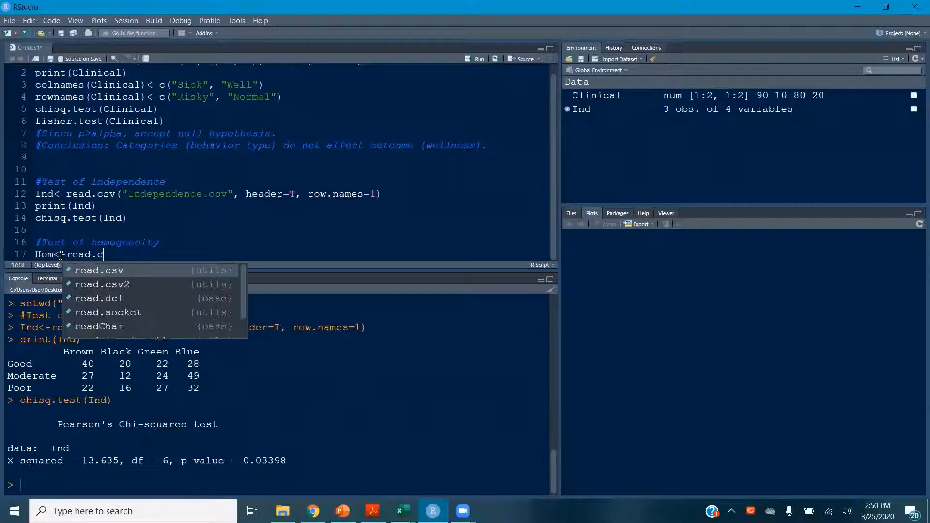
{"action": "type", "text": "sv(\"Homogeneity.csv\""}
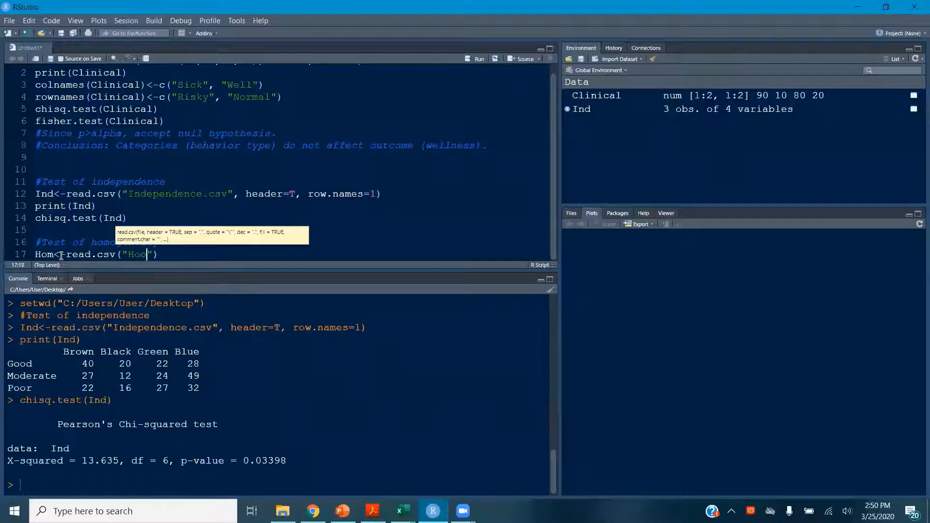
{"action": "type", "text": ", h"}
{"action": "type", "text": "eader"}
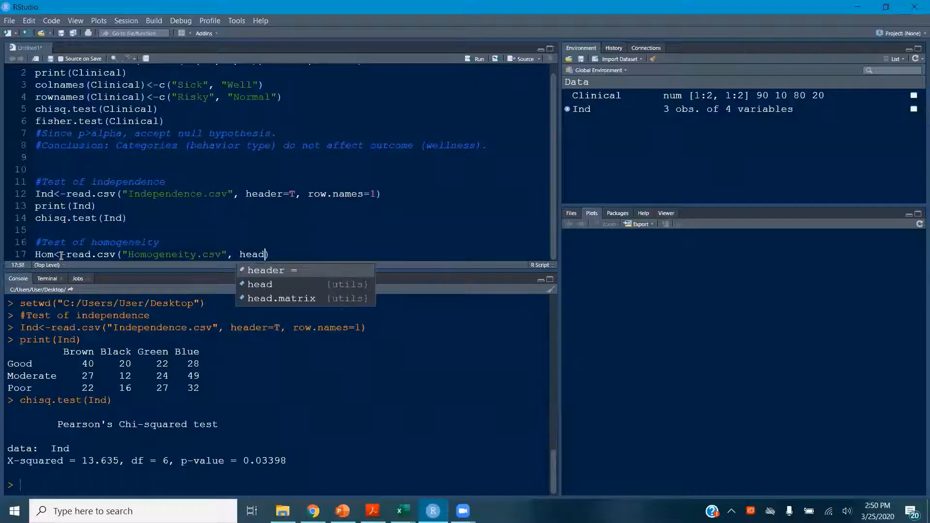
{"action": "type", "text": "=T"}
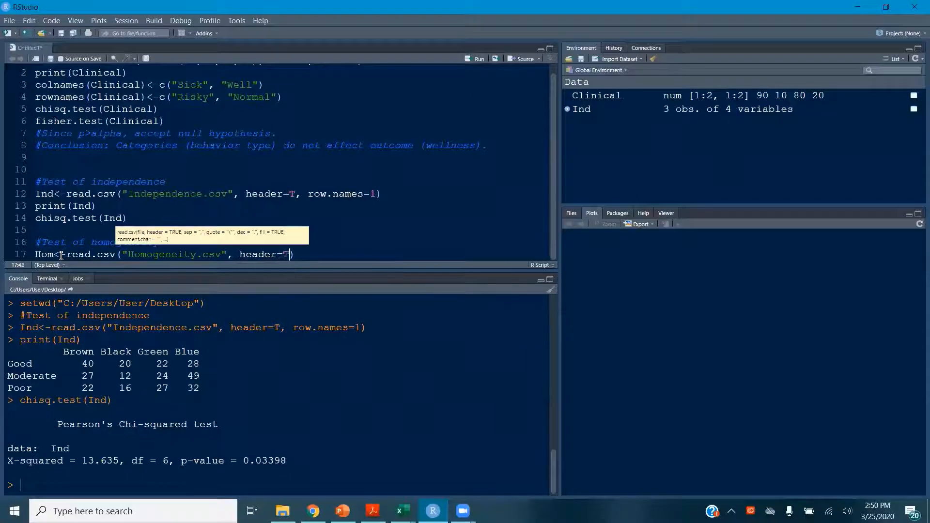
{"action": "type", "text": ", row.names=1"}
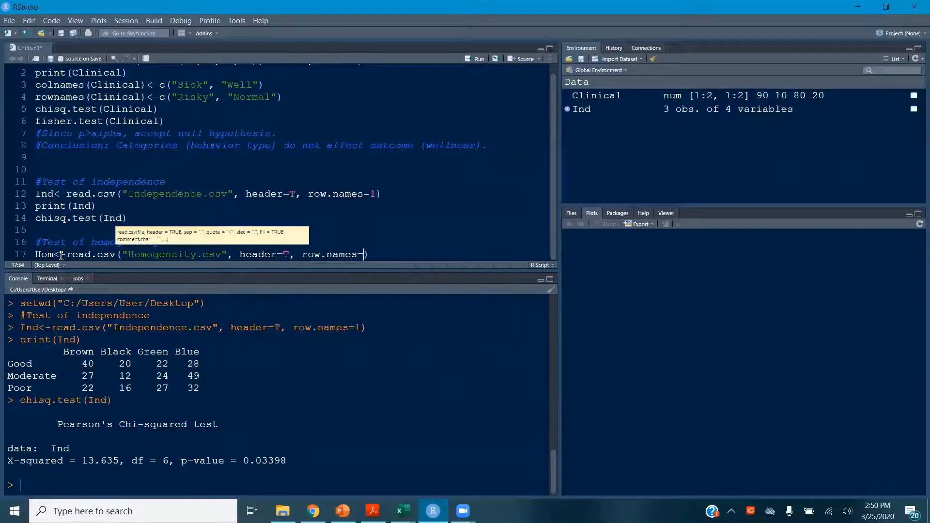
{"action": "key", "text": "ctrl+Return"}
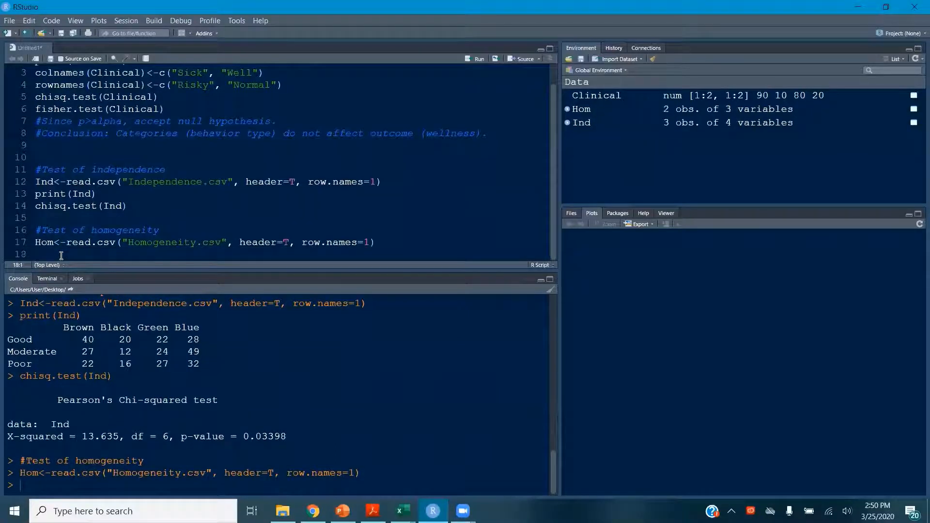
Step: Add and run print(Hom) on line 18 and chisq.test(Hom) on line 19, with blank lines below
{"action": "type", "text": "print(Hom"}
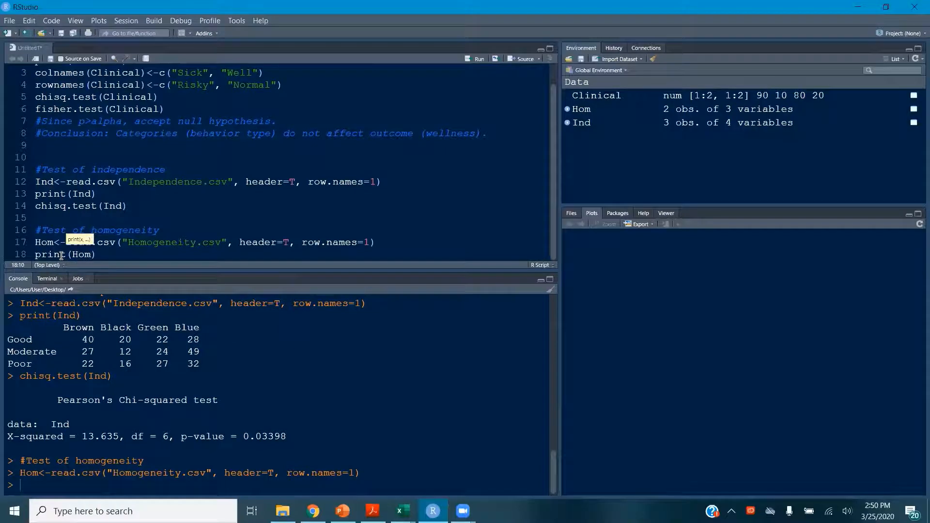
{"action": "key", "text": "ctrl+Return"}
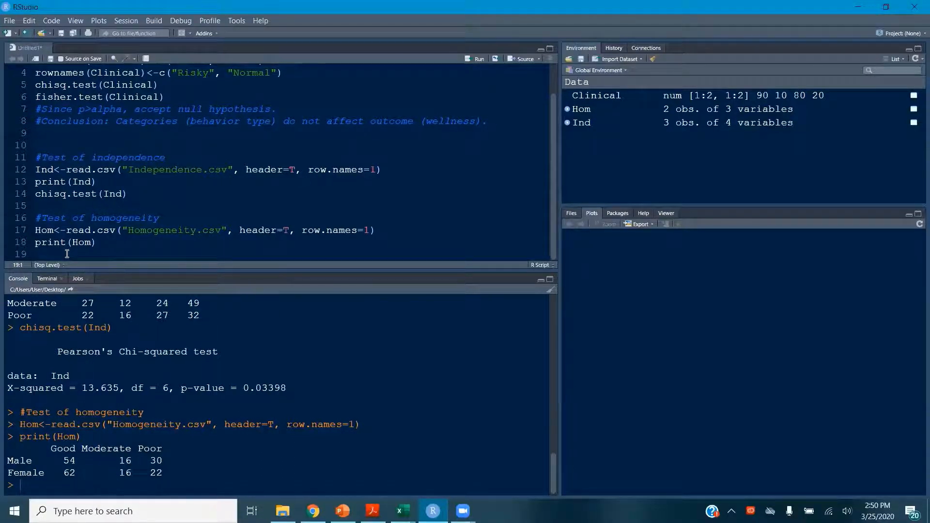
{"action": "type", "text": "chisq.test(Hom"}
{"action": "key", "text": "Return"}
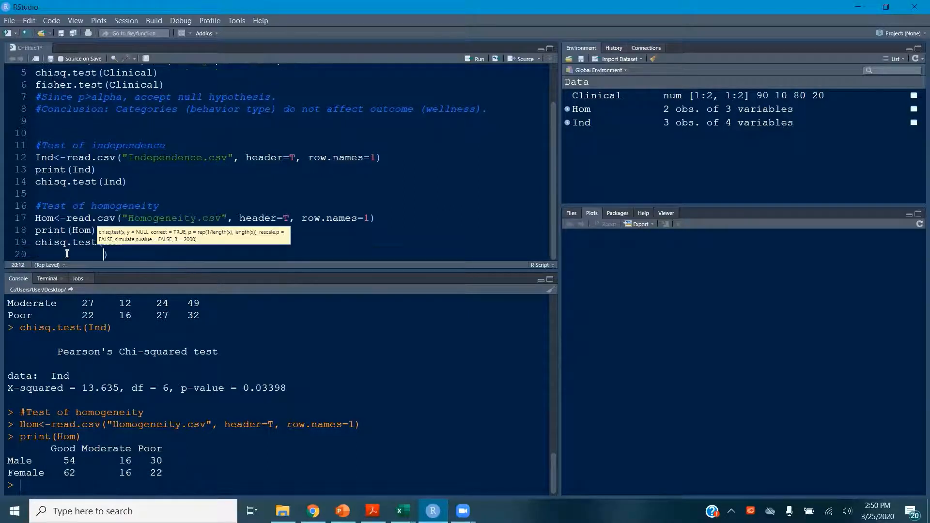
{"action": "key", "text": "BackSpace"}
{"action": "key", "text": "BackSpace"}
{"action": "key", "text": "BackSpace"}
{"action": "key", "text": "BackSpace"}
{"action": "key", "text": "BackSpace"}
{"action": "key", "text": "BackSpace"}
{"action": "key", "text": "BackSpace"}
{"action": "key", "text": "BackSpace"}
{"action": "key", "text": "BackSpace"}
{"action": "key", "text": "BackSpace"}
{"action": "key", "text": "BackSpace"}
{"action": "key", "text": "BackSpace"}
{"action": "key", "text": "ctrl+Return"}
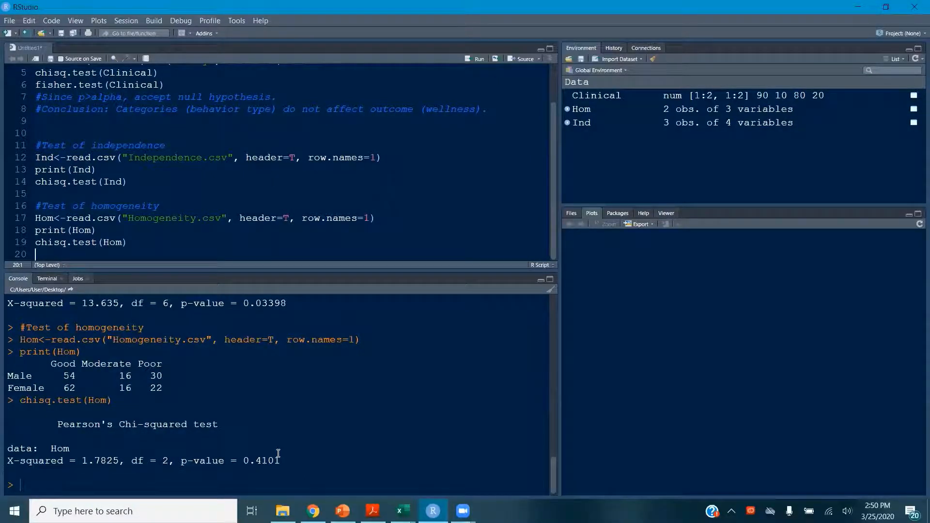
{"action": "key", "text": "Return"}
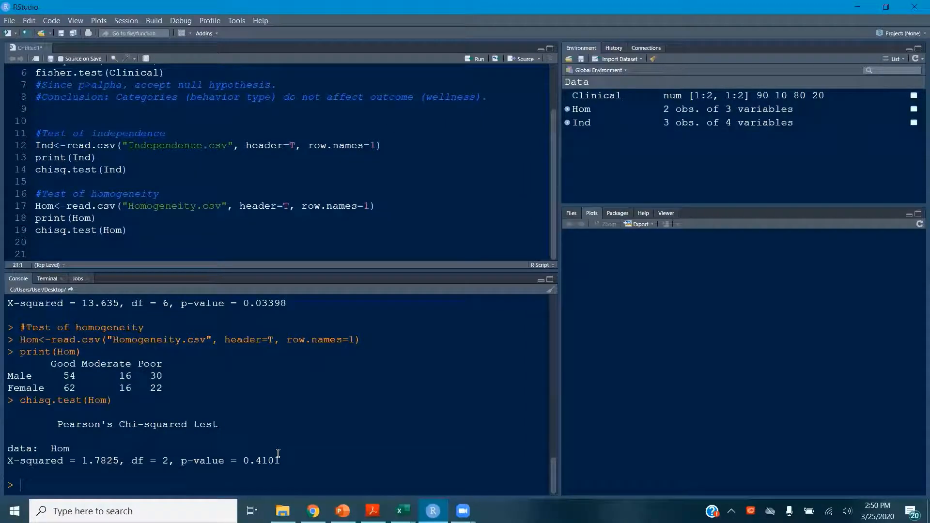
Step: Add the comment #Goodness of fit on line 21 of the script, with a fresh line below it
{"action": "type", "text": "#Goodness of fit"}
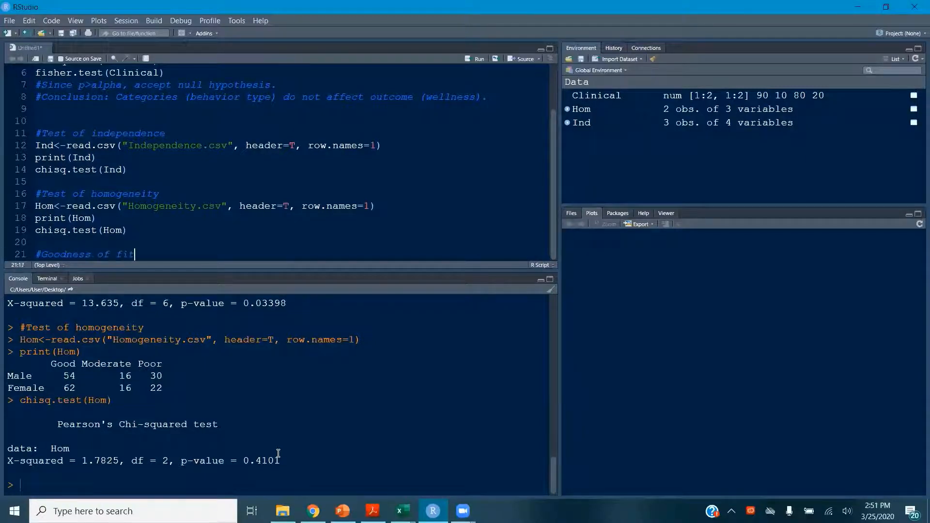
{"action": "key", "text": "Return"}
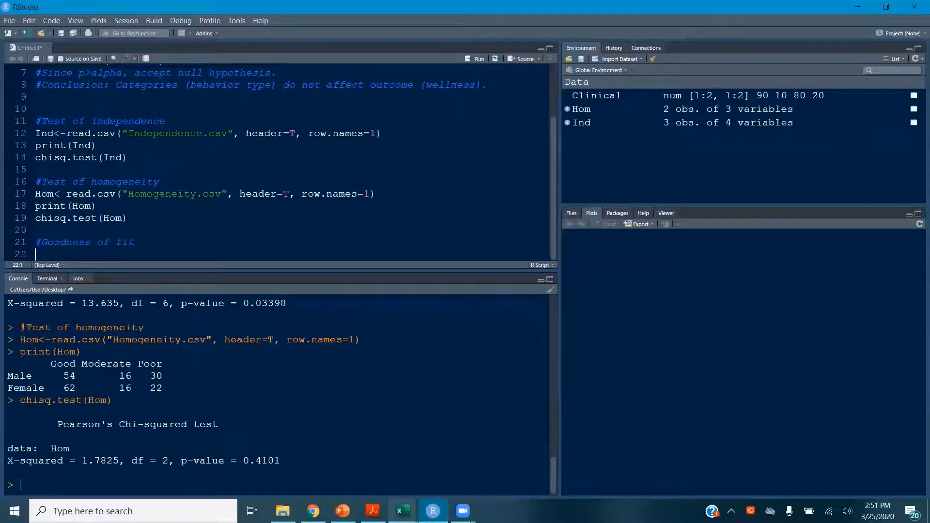
Step: Switch to the chi-squared template in Excel and copy the Obs Freq and Exp Prop columns (B5:C11) from the GOF Binomial example sheet
{"action": "mouse_move", "coordinate": [403, 511]}
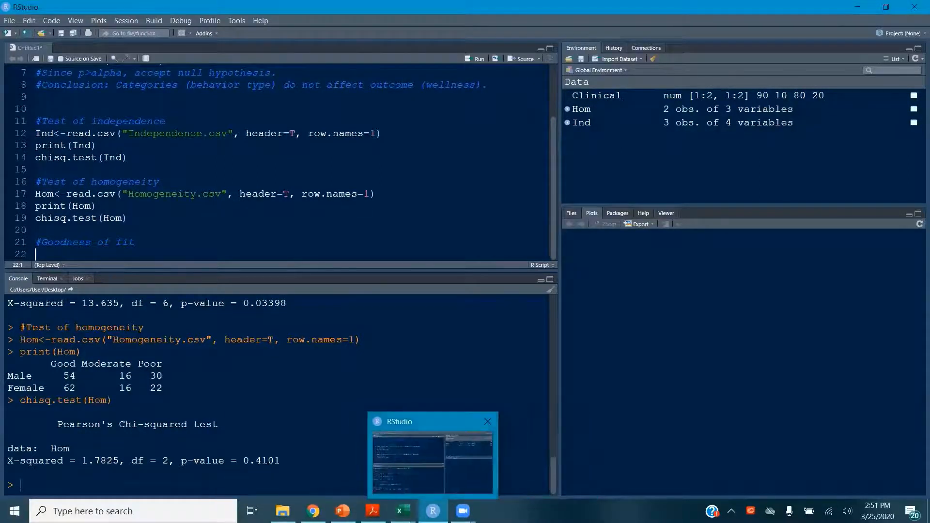
{"action": "left_click", "coordinate": [290, 472]}
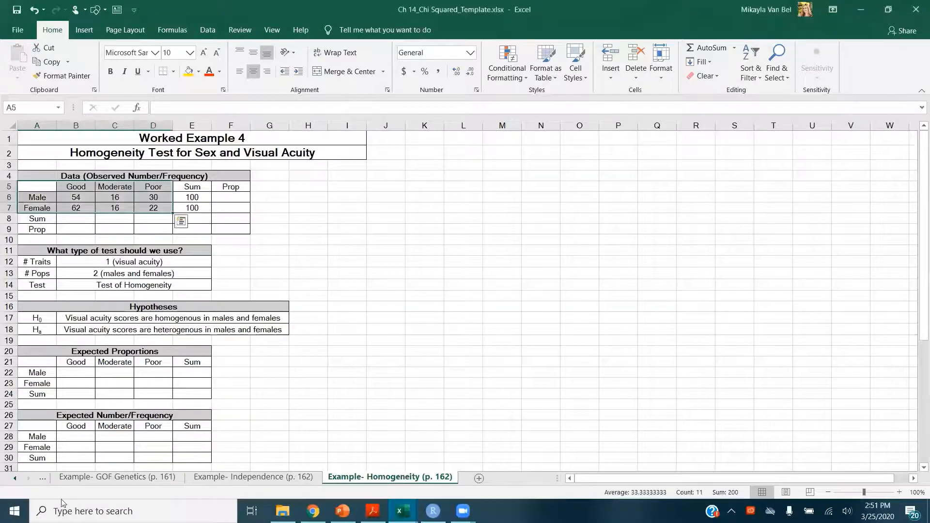
{"action": "left_click", "coordinate": [16, 478]}
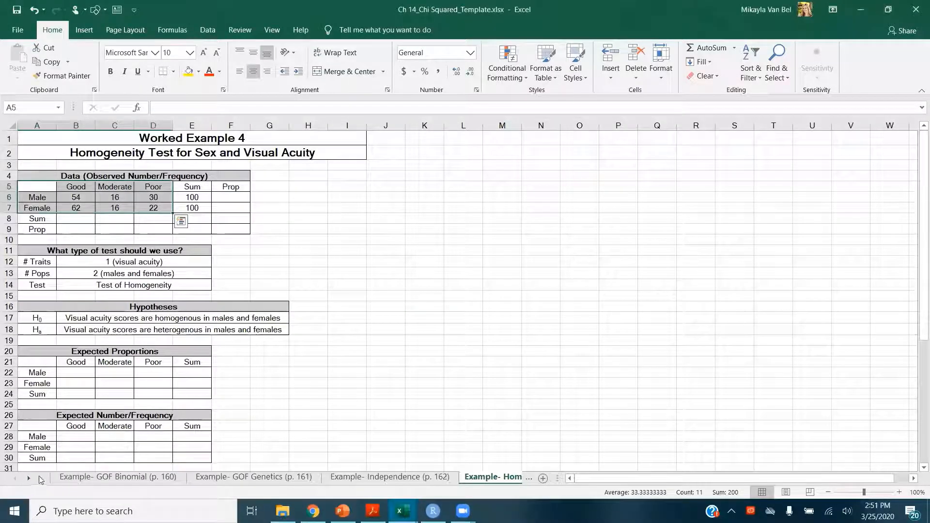
{"action": "left_click", "coordinate": [90, 478]}
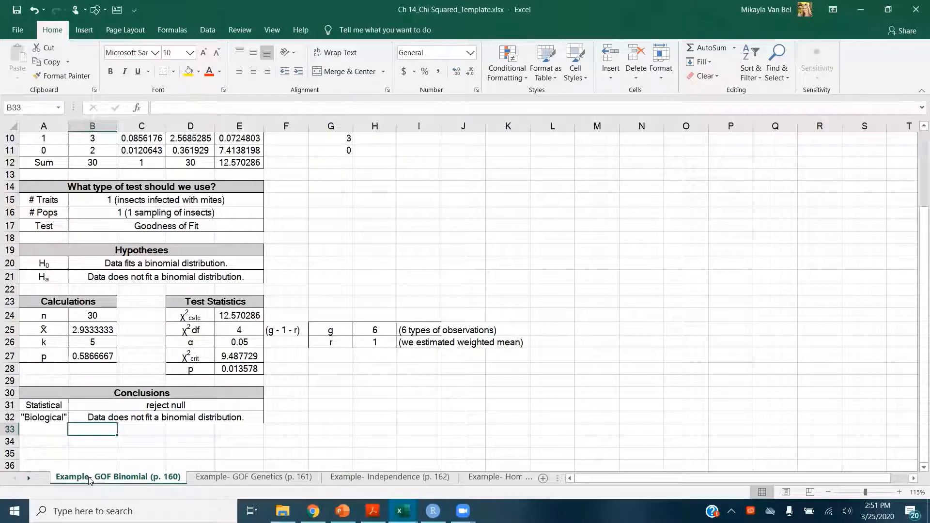
{"action": "scroll", "coordinate": [115, 342], "scroll_direction": "up", "scroll_amount": 3}
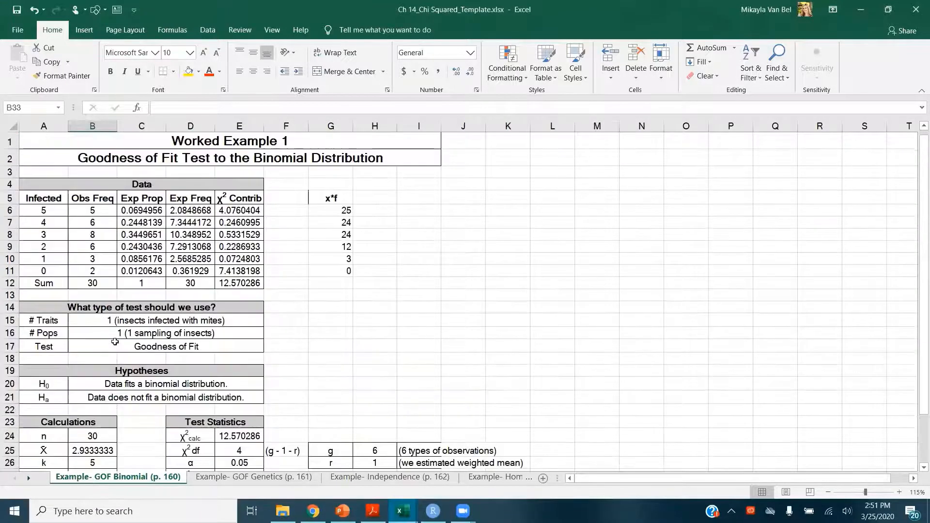
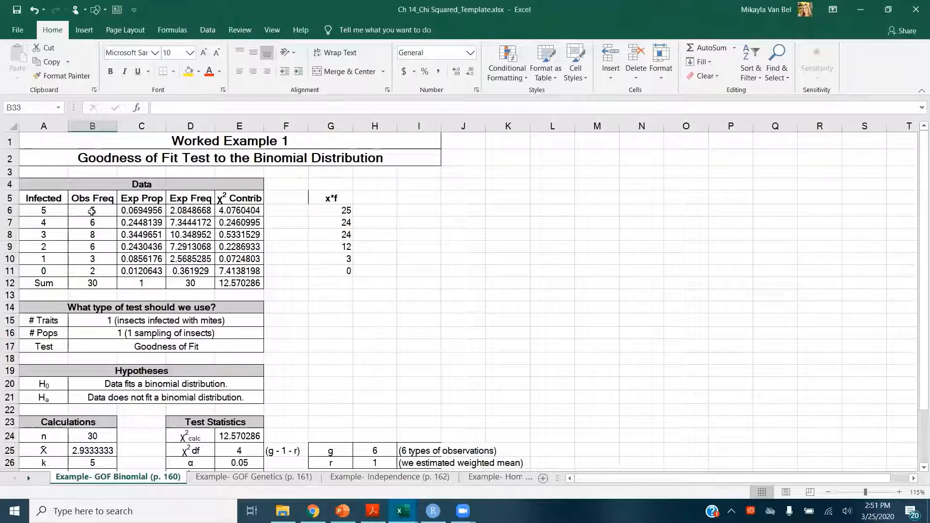
{"action": "left_click_drag", "start_coordinate": [82, 198], "coordinate": [145, 271]}
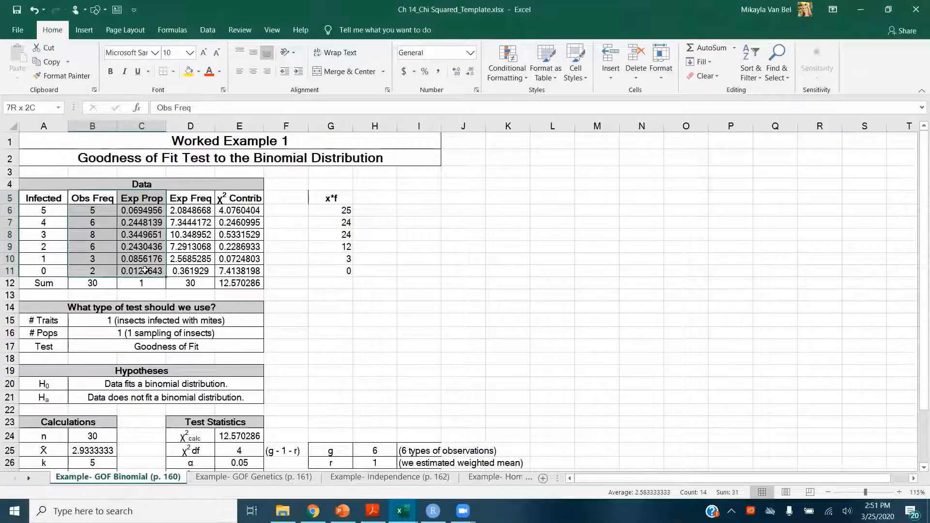
{"action": "left_click_drag", "start_coordinate": [145, 271], "coordinate": [144, 270]}
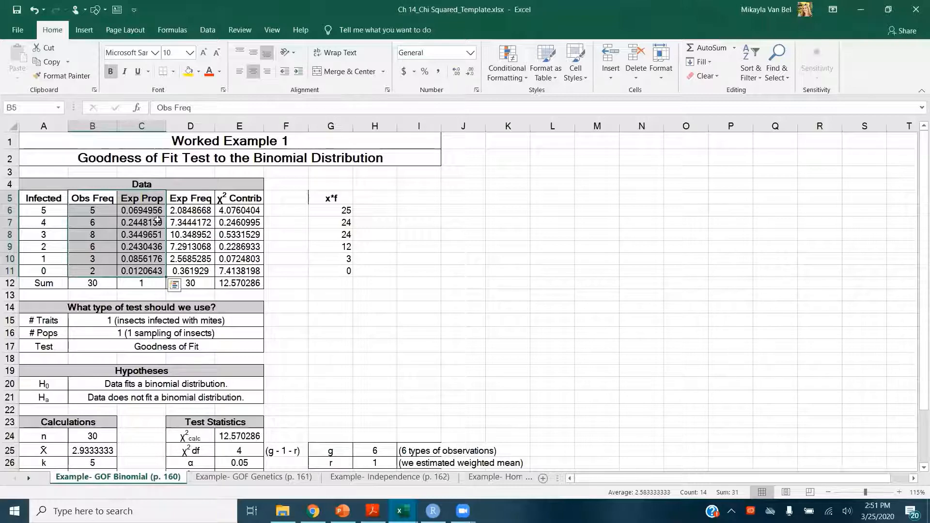
{"action": "key", "text": "ctrl+c"}
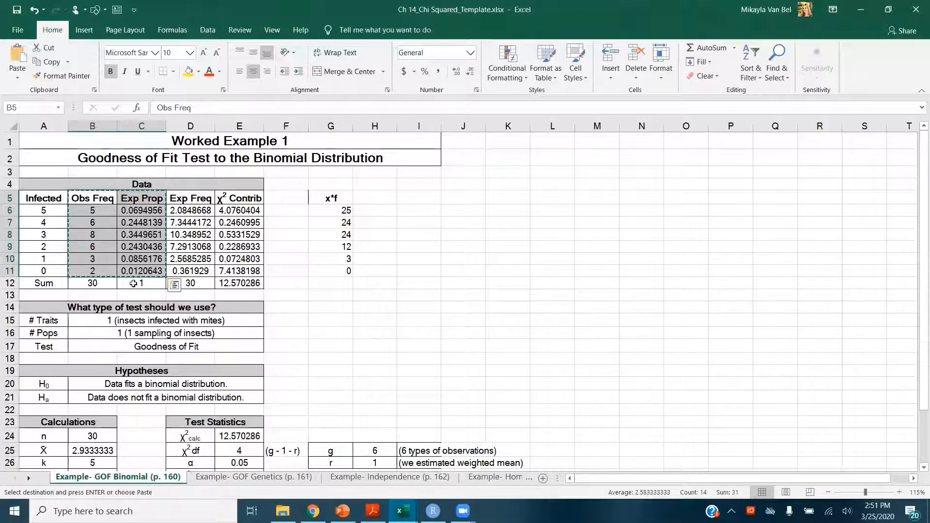
Step: Create a blank workbook, paste the copied Obs Freq and Exp Prop columns at A1 as values only, and check the pasted proportions
{"action": "left_click", "coordinate": [17, 30]}
{"action": "left_click", "coordinate": [175, 222]}
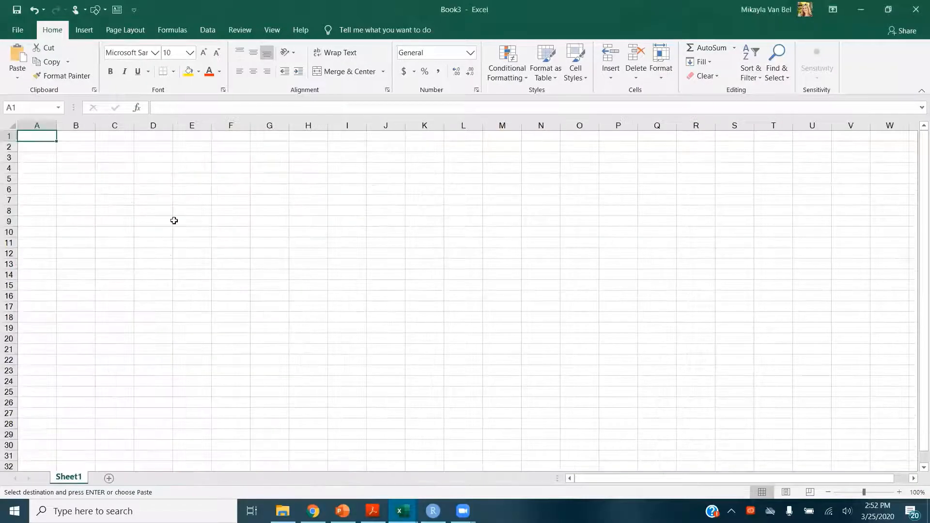
{"action": "key", "text": "ctrl+v"}
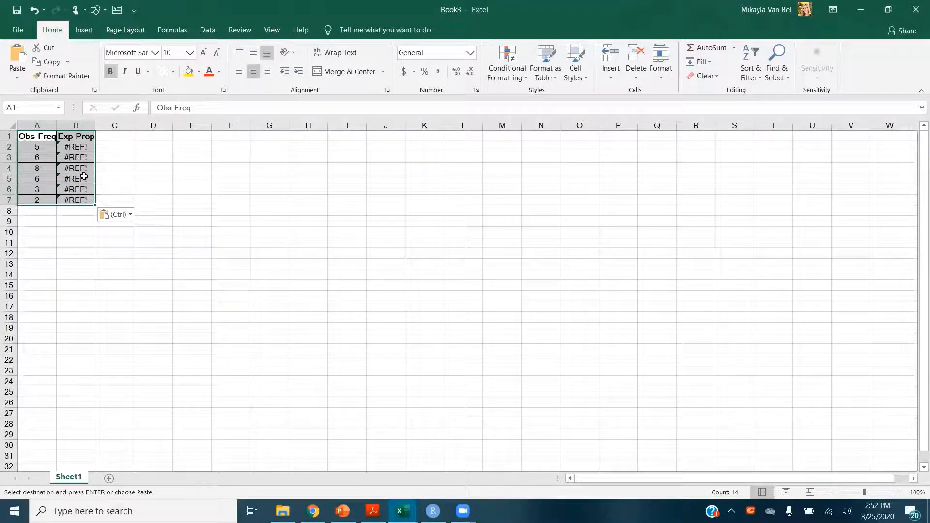
{"action": "key", "text": "ctrl+z"}
{"action": "left_click", "coordinate": [50, 138]}
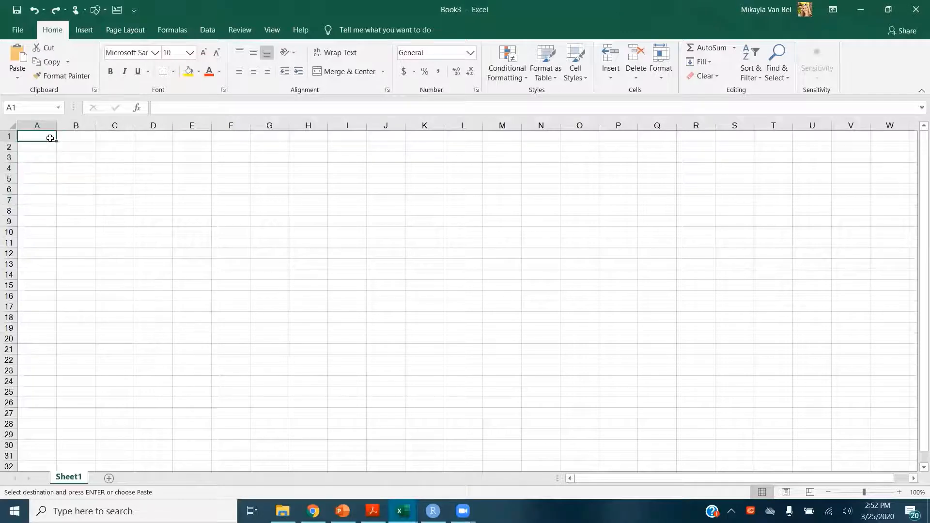
{"action": "right_click", "coordinate": [50, 138]}
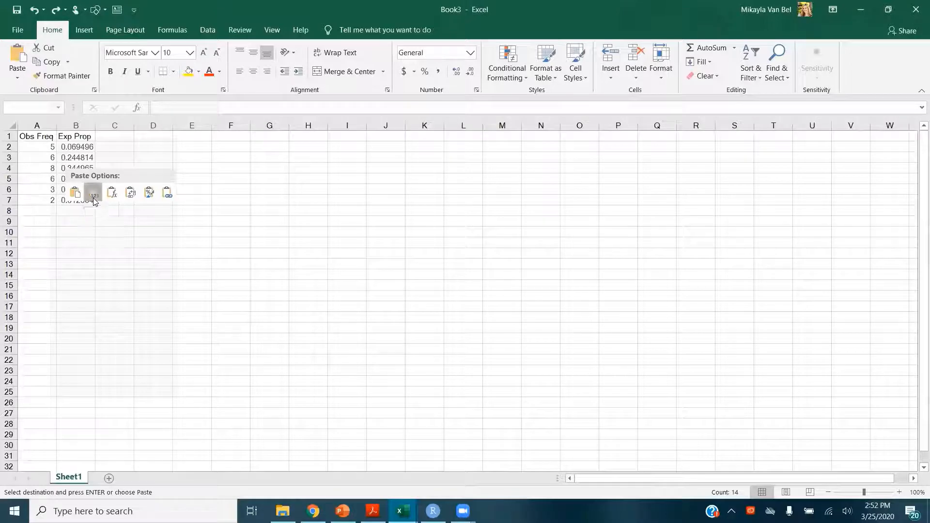
{"action": "left_click", "coordinate": [94, 192]}
{"action": "left_click", "coordinate": [81, 148]}
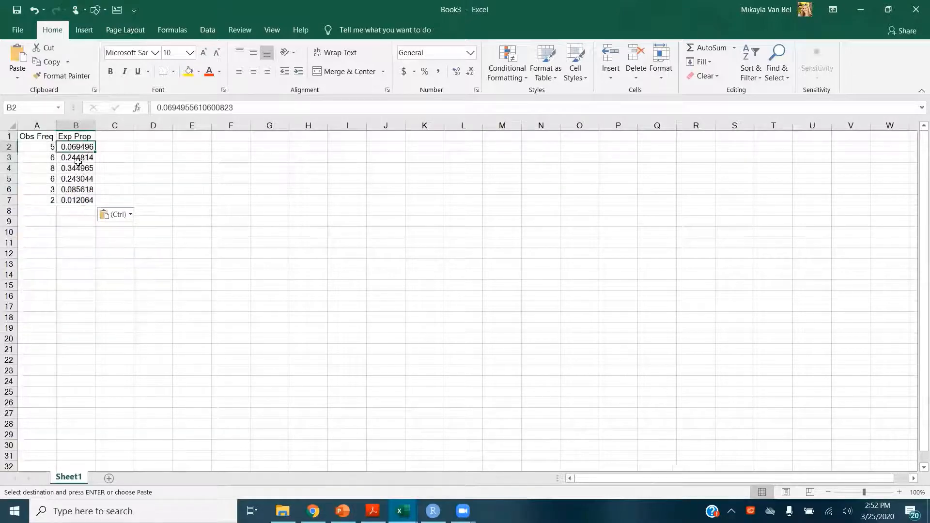
{"action": "left_click", "coordinate": [78, 158]}
{"action": "left_click", "coordinate": [79, 168]}
{"action": "left_click", "coordinate": [77, 179]}
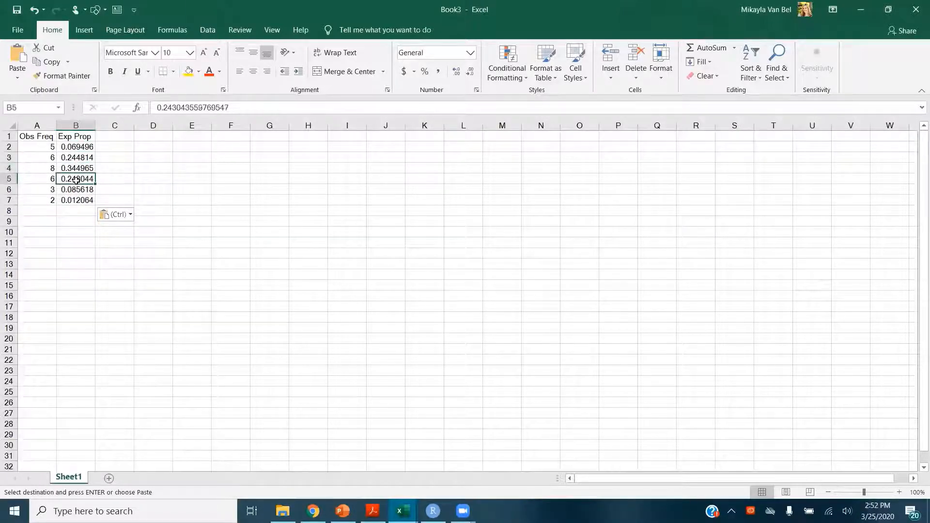
Step: Save the workbook to the Desktop as GOF in CSV (Comma delimited) format
{"action": "left_click", "coordinate": [18, 10]}
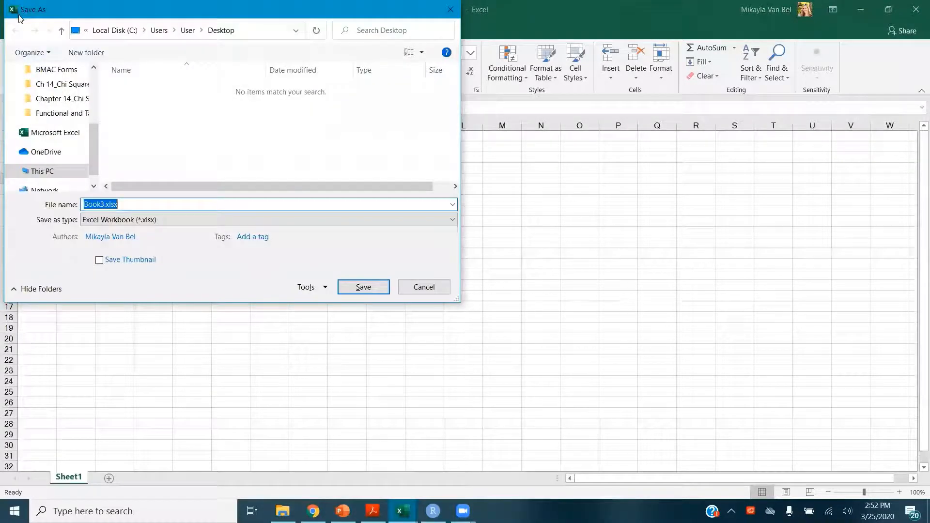
{"action": "type", "text": "GOF"}
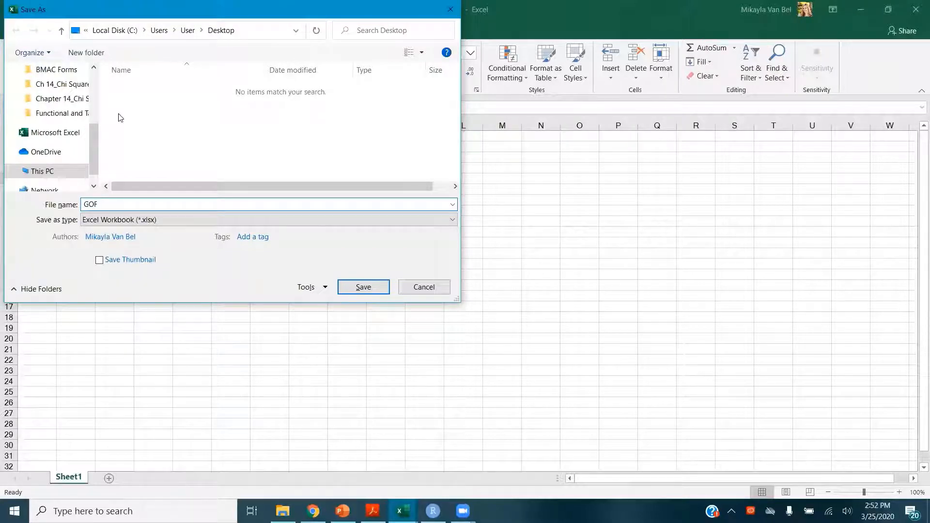
{"action": "left_click", "coordinate": [133, 219]}
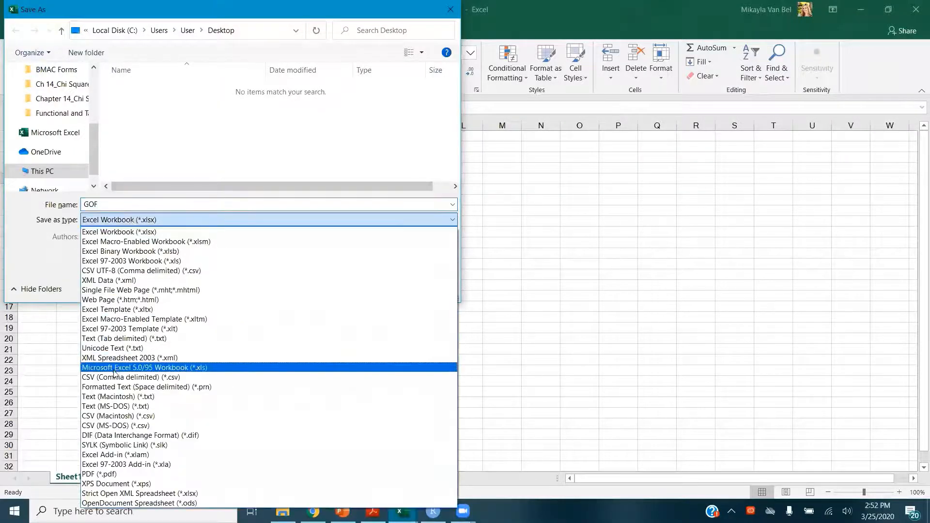
{"action": "left_click", "coordinate": [116, 382]}
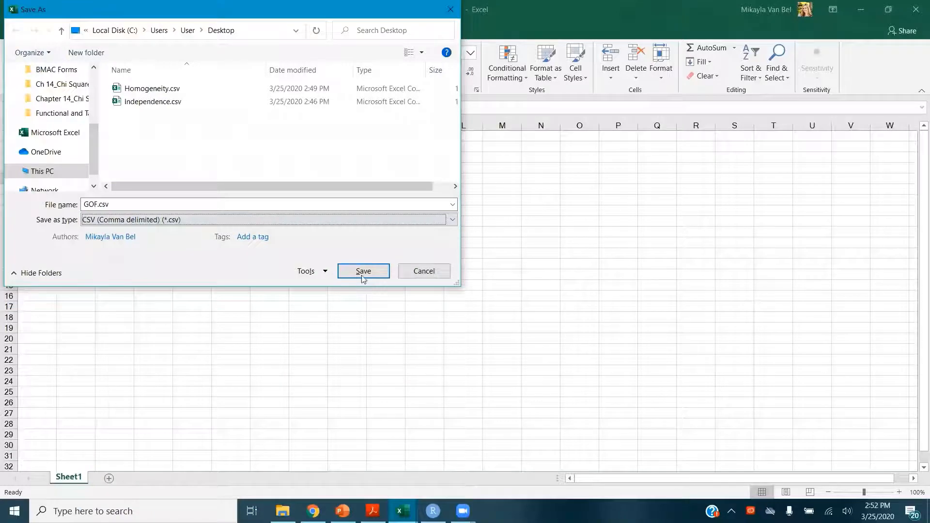
{"action": "left_click", "coordinate": [363, 273]}
{"action": "left_click", "coordinate": [420, 292]}
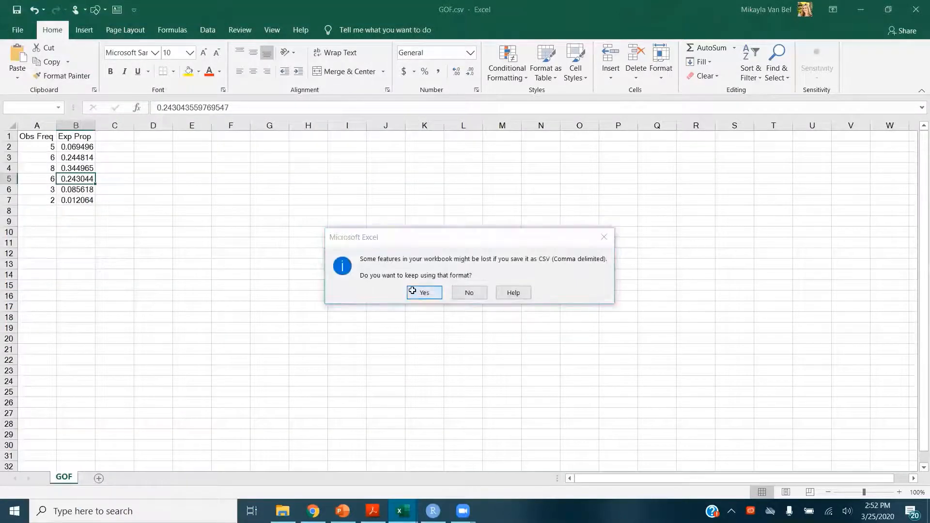
Step: Switch to RStudio and add and run GOF<-read.csv("GOF.csv", header=T) on line 22 of the script
{"action": "left_click", "coordinate": [432, 511]}
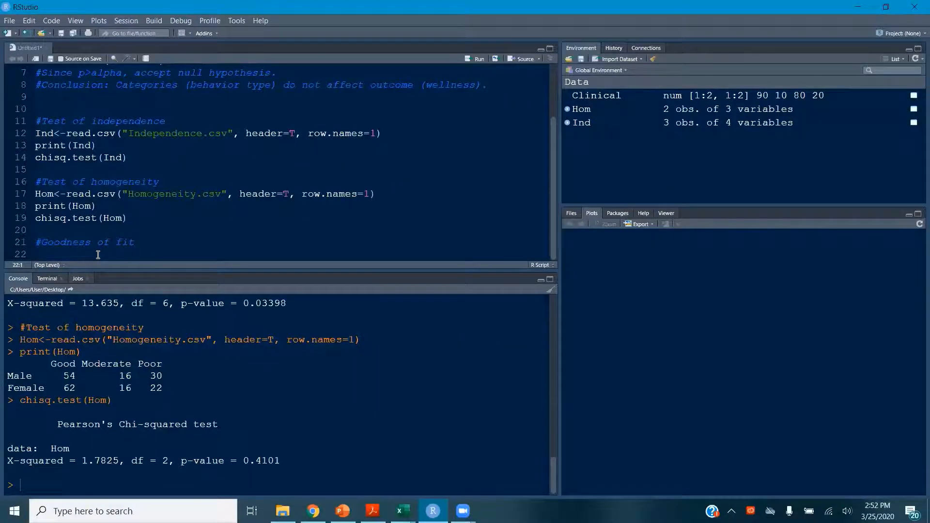
{"action": "type", "text": "GOF<-read"}
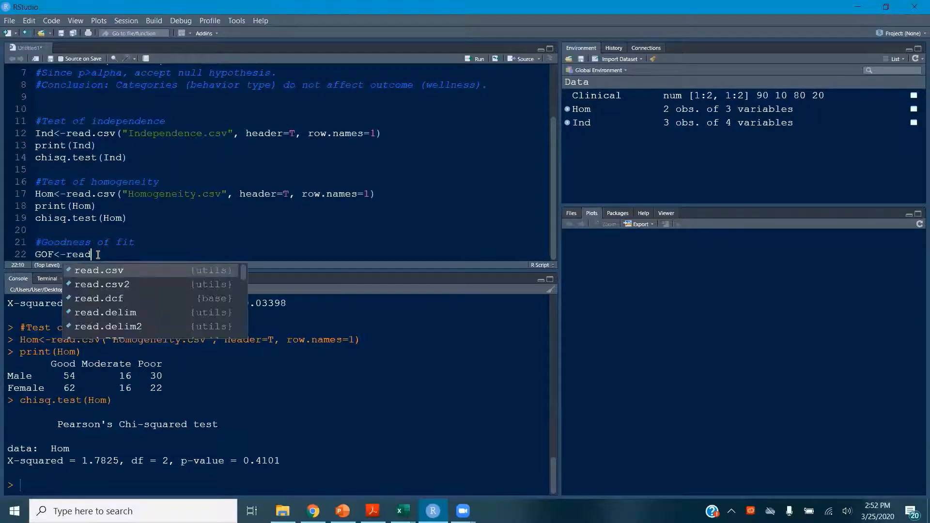
{"action": "type", "text": ".csv"}
{"action": "key", "text": "Tab"}
{"action": "type", "text": "\"G"}
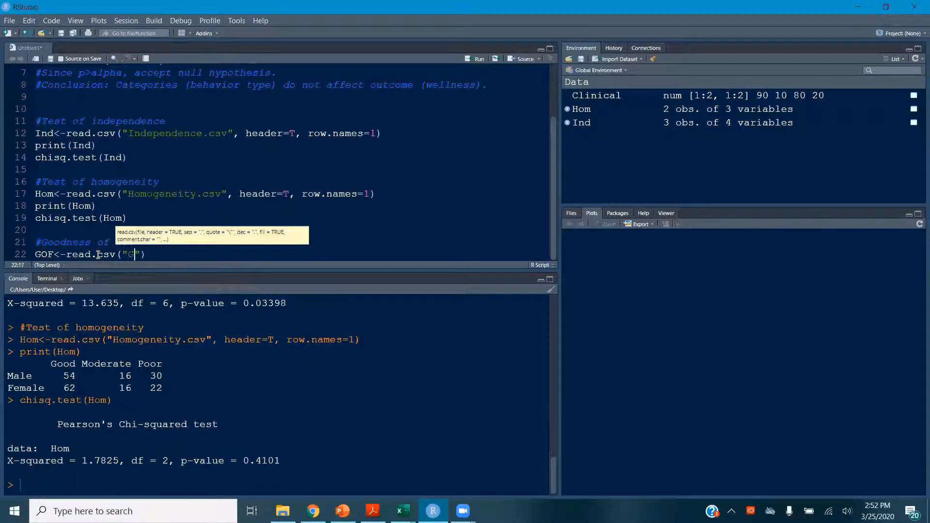
{"action": "type", "text": "OF.csv\", header=T"}
{"action": "key", "text": "ctrl+Return"}
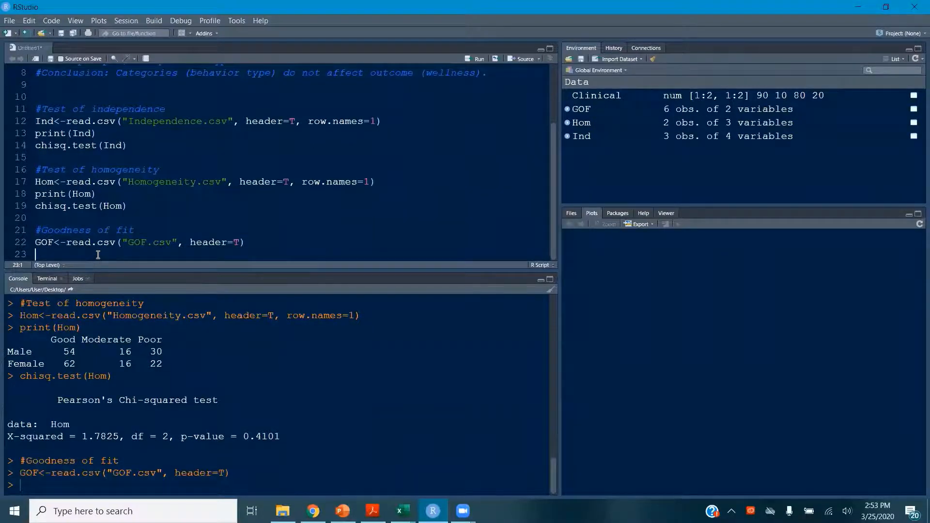
Step: Add and run print(GOF) on line 23 and check how the column names are written in the output
{"action": "type", "text": "print(G"}
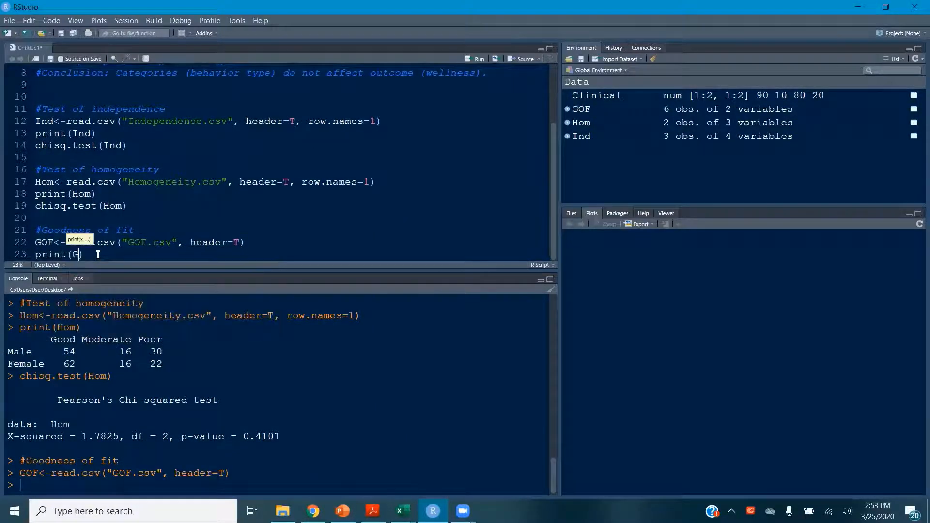
{"action": "type", "text": "OF"}
{"action": "key", "text": "ctrl+Return"}
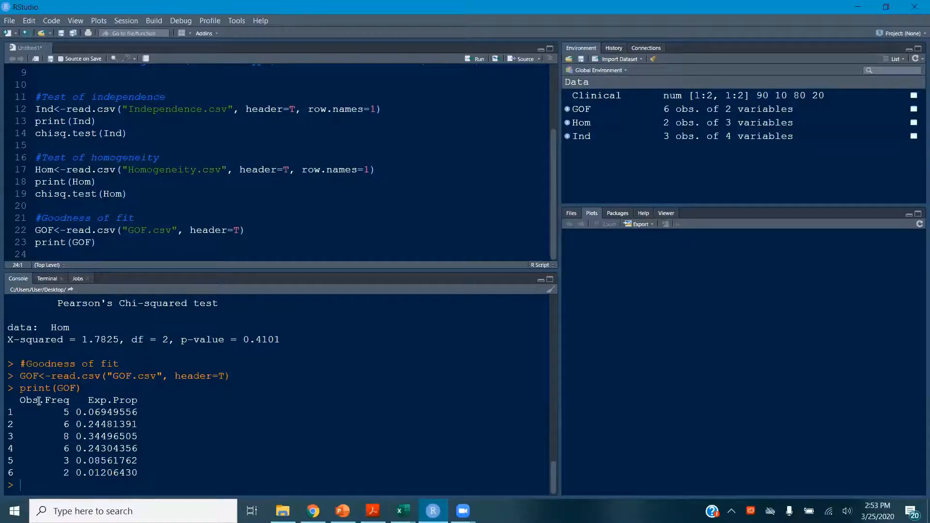
{"action": "left_click_drag", "start_coordinate": [39, 400], "coordinate": [45, 401]}
{"action": "left_click_drag", "start_coordinate": [107, 401], "coordinate": [113, 400]}
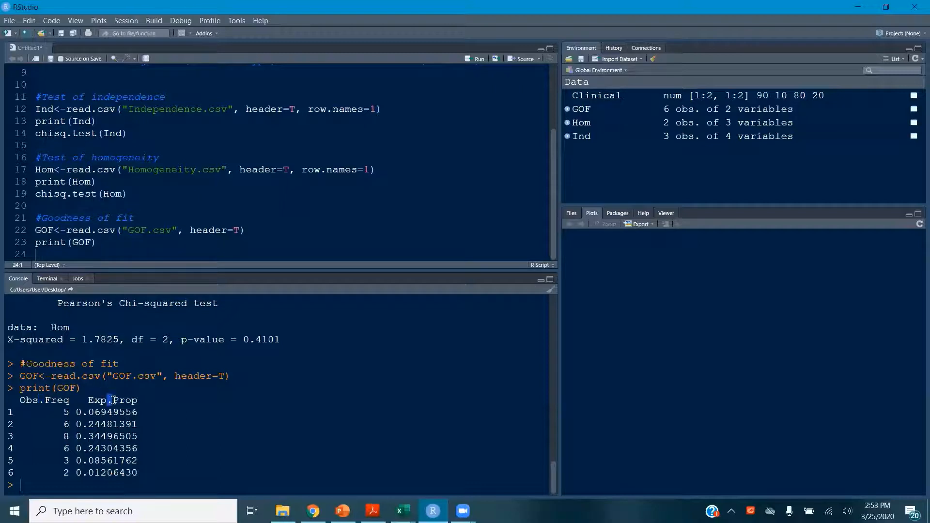
Step: Write chisq.test(GOF$Obs.Freq, p=GOF$Exp.Prop) on line 24 of the script
{"action": "left_click", "coordinate": [58, 255]}
{"action": "type", "text": "chisq.tes"}
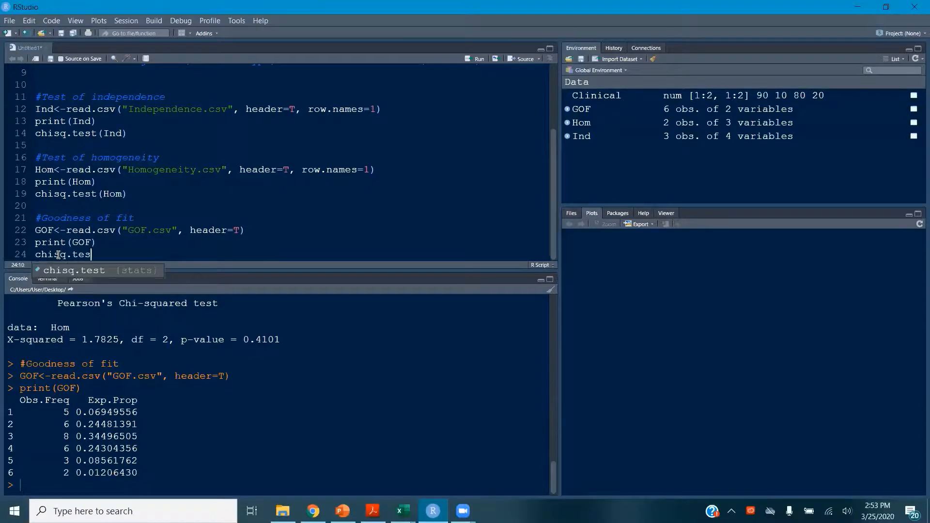
{"action": "type", "text": "t("}
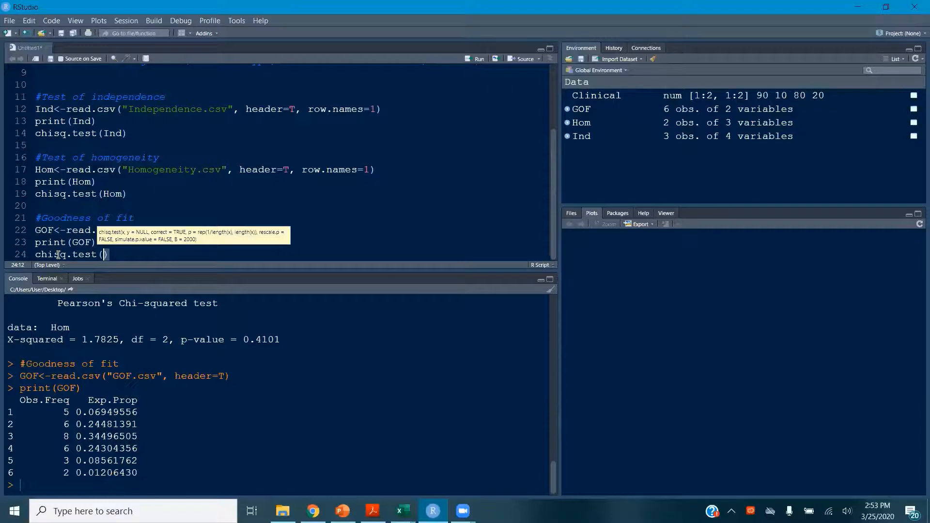
{"action": "type", "text": "GOF$Ob"}
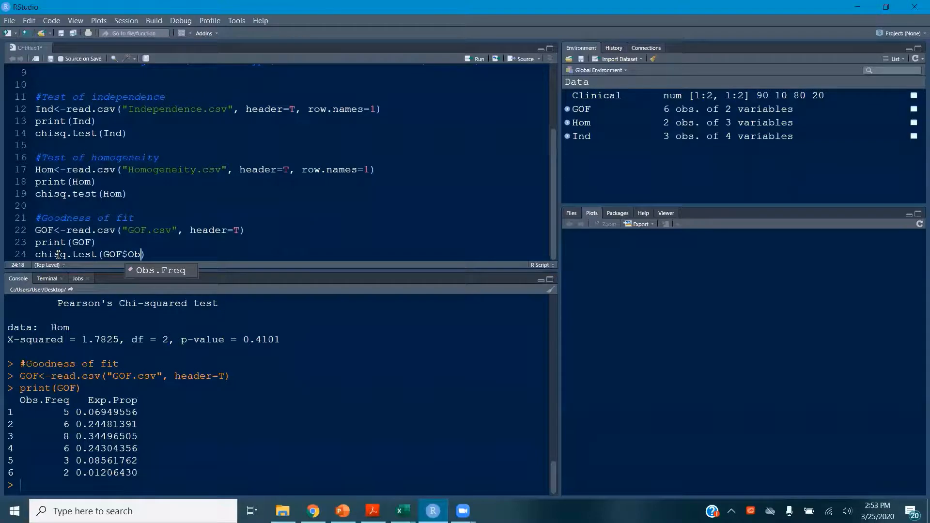
{"action": "left_click", "coordinate": [141, 272]}
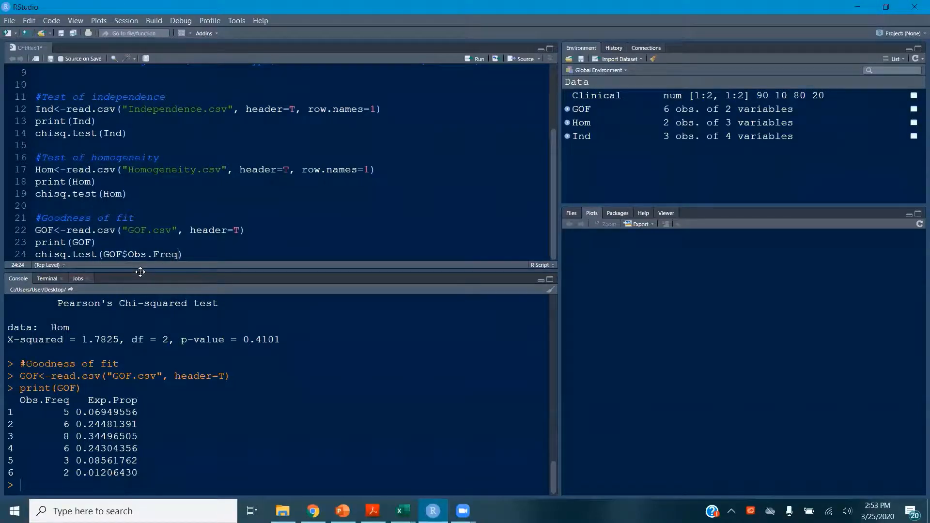
{"action": "type", "text": ", p=GOF$"}
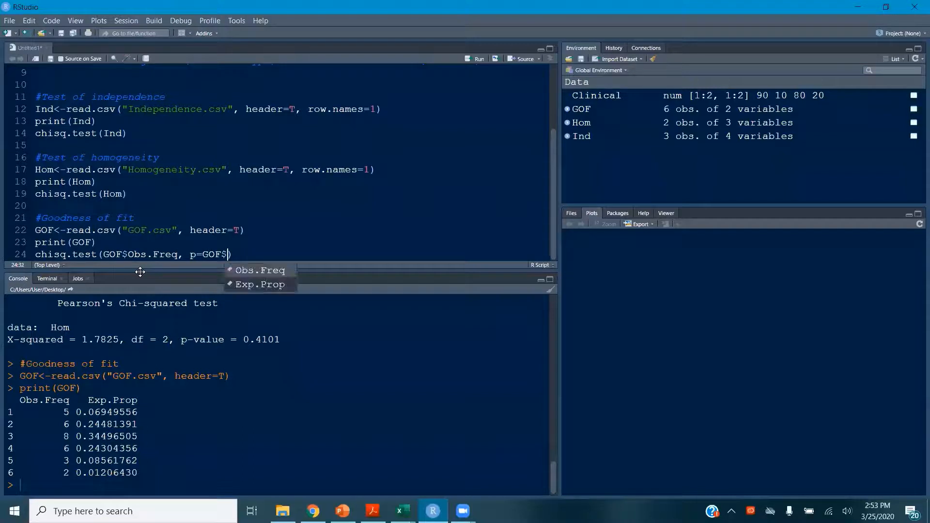
{"action": "type", "text": "E"}
{"action": "key", "text": "Tab"}
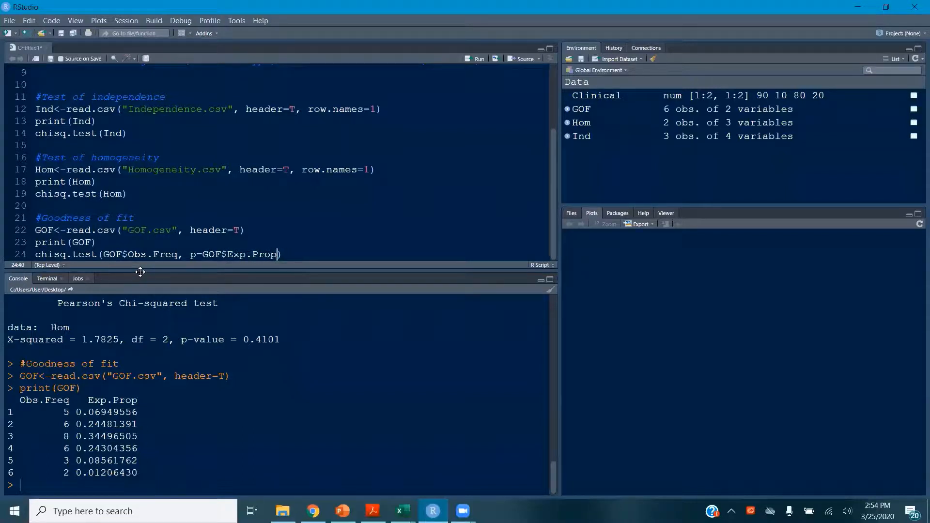
Step: Run the goodness-of-fit test on line 24 and compare its output with the chi-squared statistic in the Excel template's GOF Binomial example
{"action": "key", "text": "ctrl+Return"}
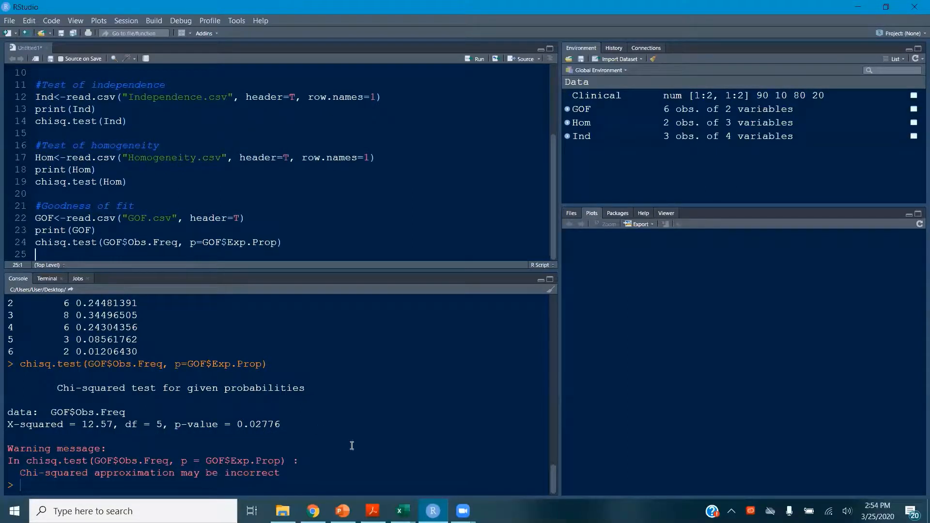
{"action": "mouse_move", "coordinate": [402, 510]}
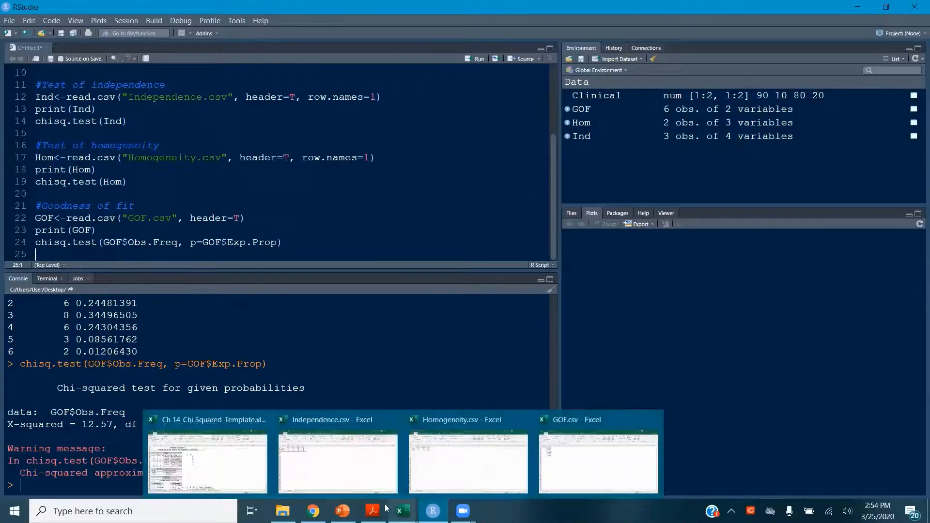
{"action": "left_click", "coordinate": [208, 460]}
{"action": "scroll", "coordinate": [189, 416], "scroll_direction": "down", "scroll_amount": 4}
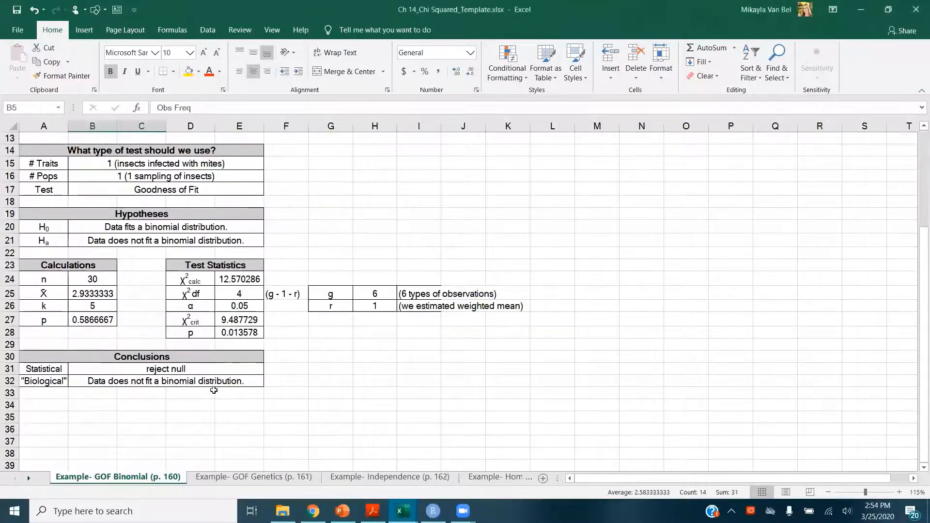
{"action": "left_click", "coordinate": [253, 279]}
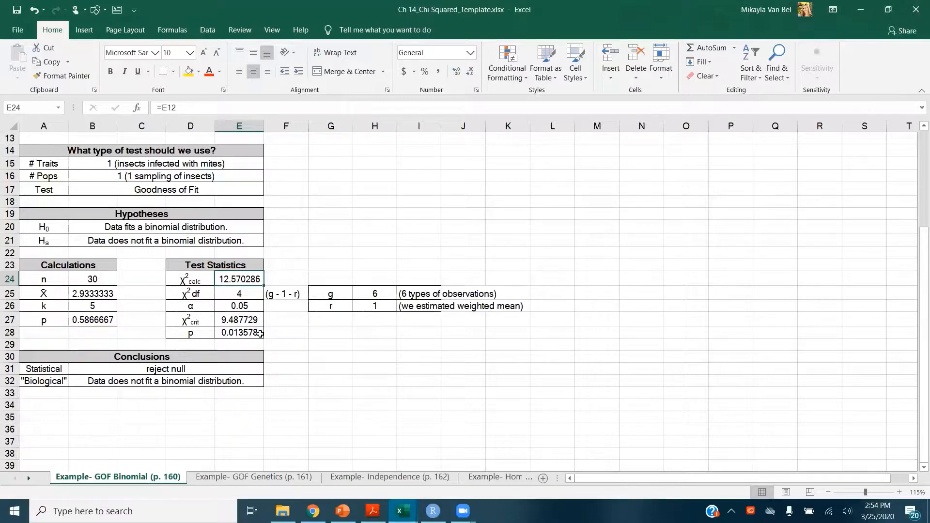
Step: Switch back to RStudio and save the script to the Desktop as Ch 14 Chi-Square Test
{"action": "left_click", "coordinate": [433, 511]}
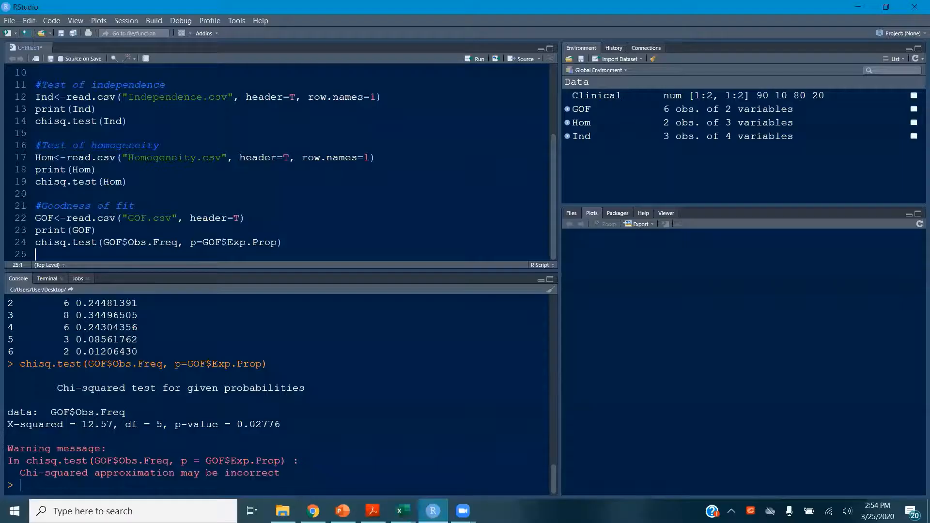
{"action": "left_click", "coordinate": [9, 20]}
{"action": "left_click", "coordinate": [24, 156]}
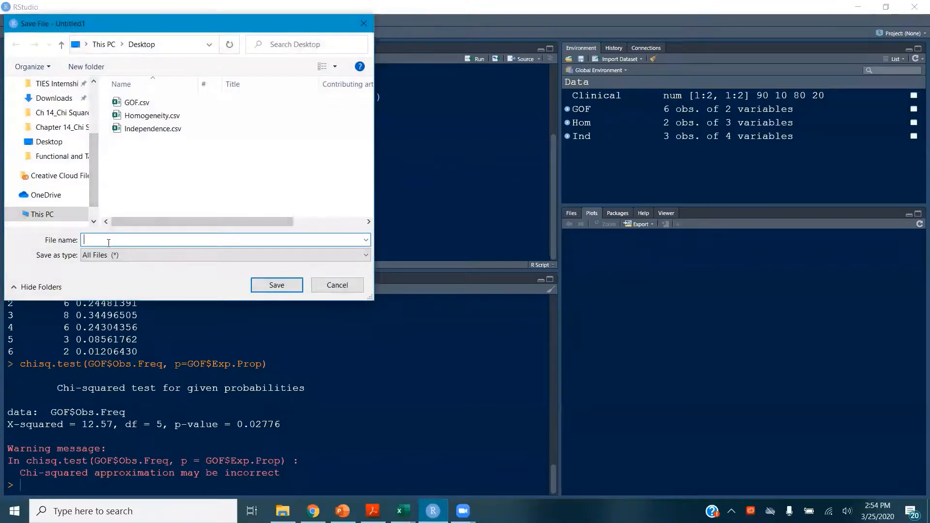
{"action": "type", "text": "Ch 14 Chi-Sqaure"}
{"action": "key", "text": "BackSpace"}
{"action": "key", "text": "BackSpace"}
{"action": "key", "text": "BackSpace"}
{"action": "key", "text": "BackSpace"}
{"action": "type", "text": "uare Test"}
{"action": "key", "text": "Return"}
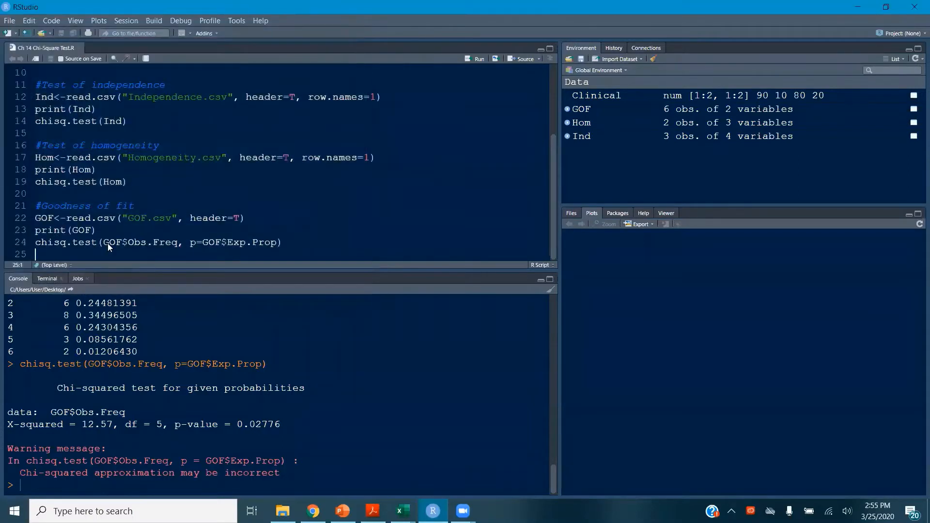